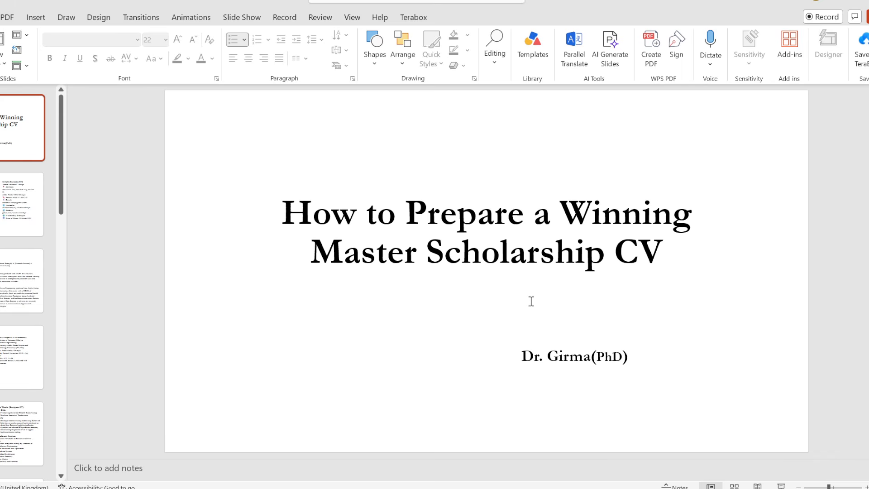
Scroll the CV-guide slides from Personal Information down to Work Experience and back up.
{"action": "scroll", "coordinate": [507, 276], "scroll_direction": "down", "scroll_amount": 1}
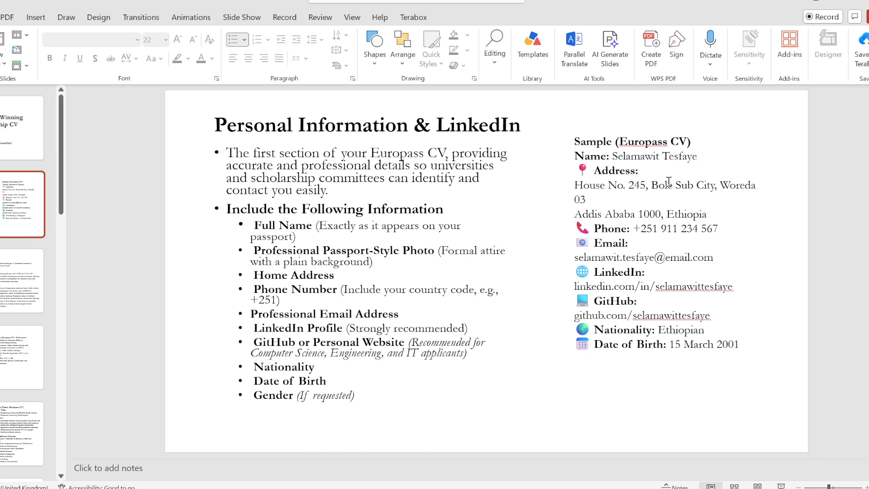
{"action": "scroll", "coordinate": [662, 226], "scroll_direction": "down", "scroll_amount": 1}
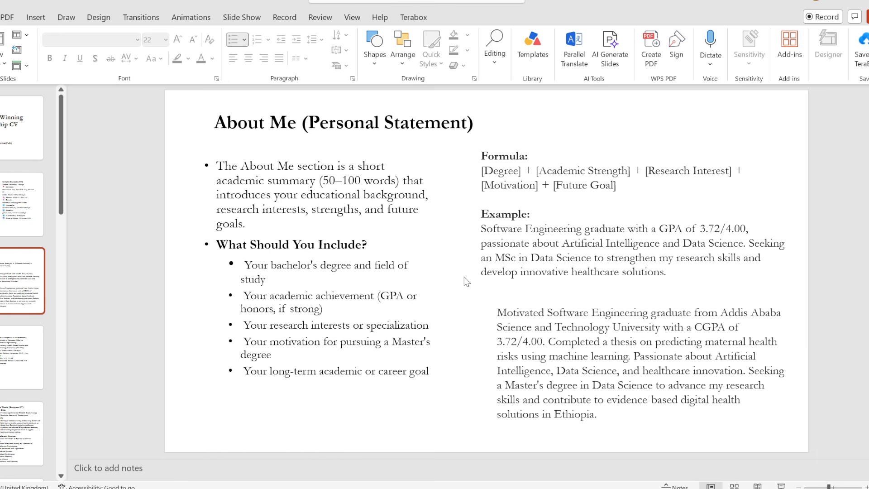
{"action": "scroll", "coordinate": [467, 282], "scroll_direction": "down", "scroll_amount": 1}
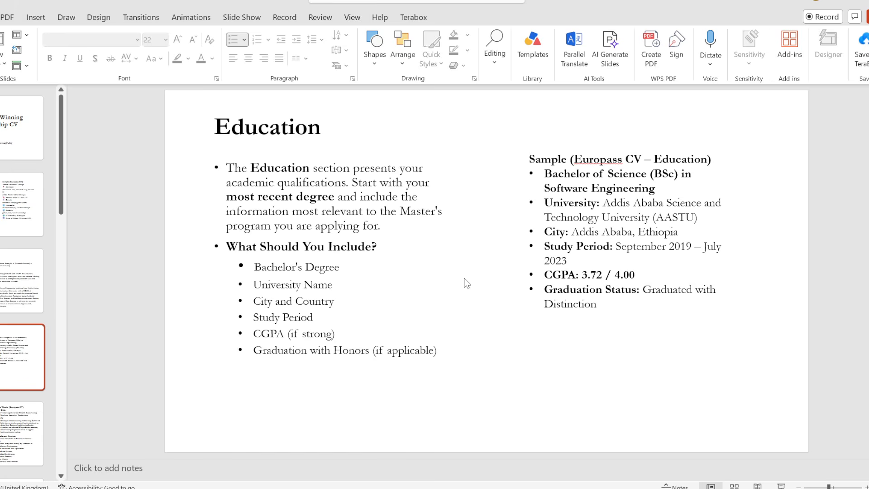
{"action": "scroll", "coordinate": [466, 282], "scroll_direction": "down", "scroll_amount": 1}
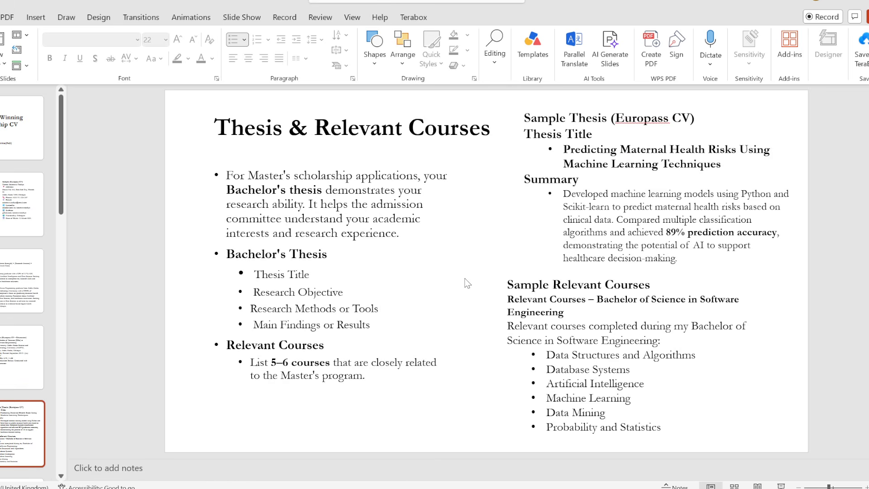
{"action": "scroll", "coordinate": [467, 283], "scroll_direction": "down", "scroll_amount": 1}
{"action": "scroll", "coordinate": [467, 283], "scroll_direction": "down", "scroll_amount": 1}
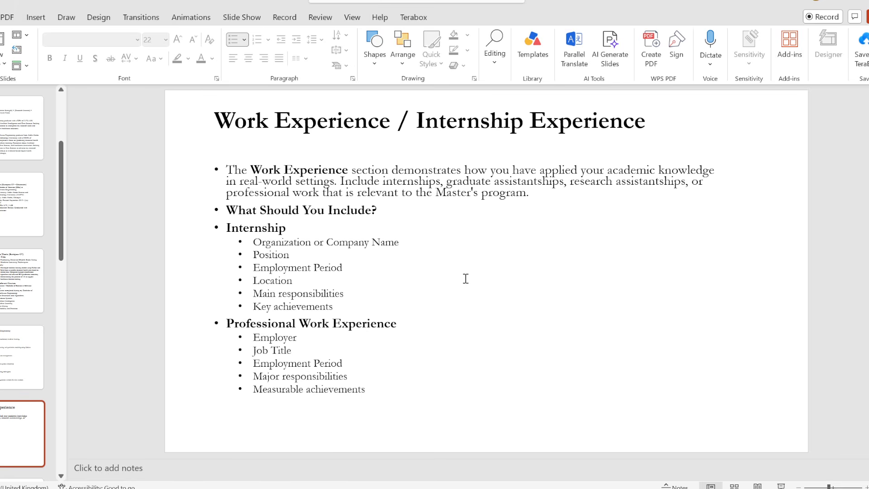
{"action": "scroll", "coordinate": [466, 279], "scroll_direction": "down", "scroll_amount": 1}
{"action": "scroll", "coordinate": [467, 280], "scroll_direction": "up", "scroll_amount": 5}
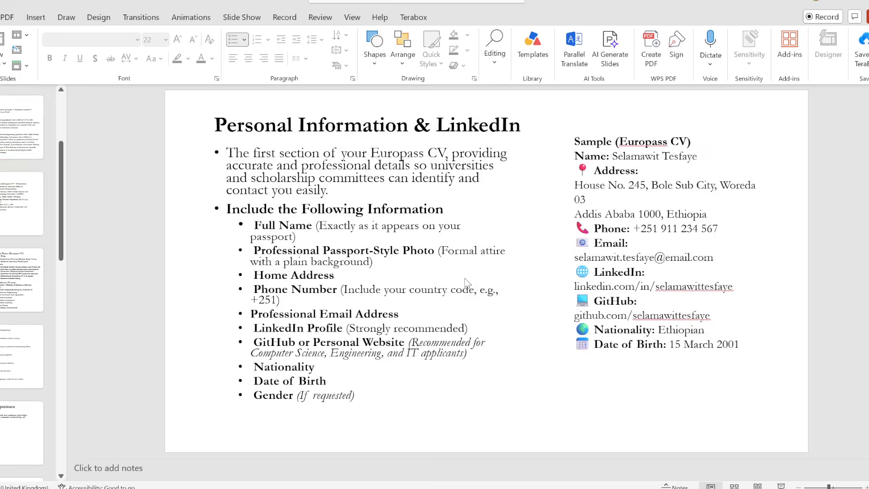
{"action": "scroll", "coordinate": [466, 280], "scroll_direction": "up", "scroll_amount": 1}
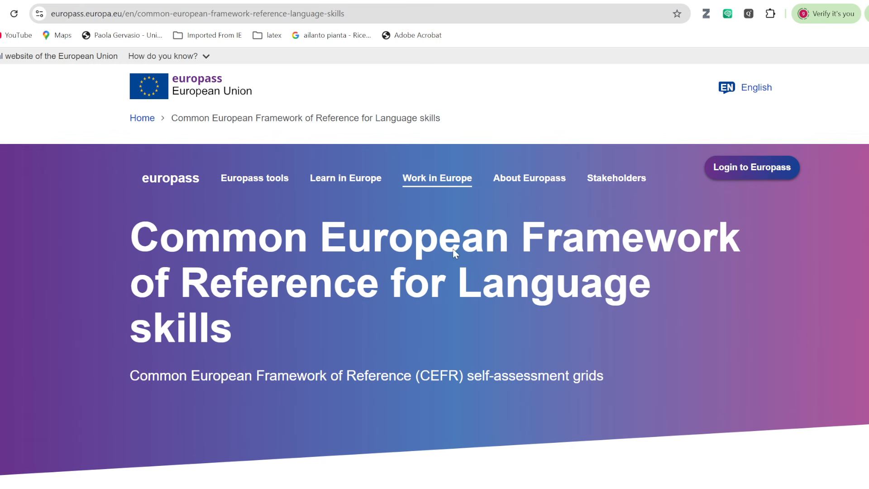
From the Europass home page, choose Create your free Europass profile, then go to Create your CV.
{"action": "left_click", "coordinate": [438, 178]}
{"action": "left_click", "coordinate": [367, 325]}
{"action": "left_click", "coordinate": [180, 182]}
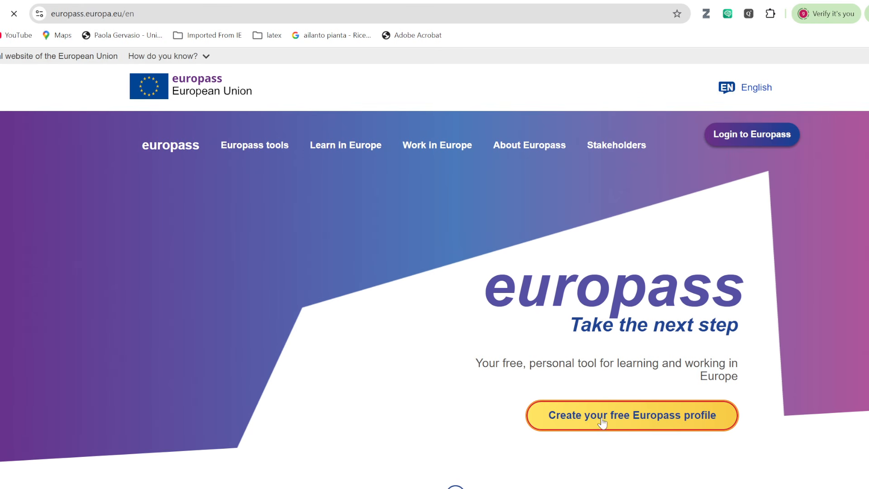
{"action": "left_click", "coordinate": [591, 417]}
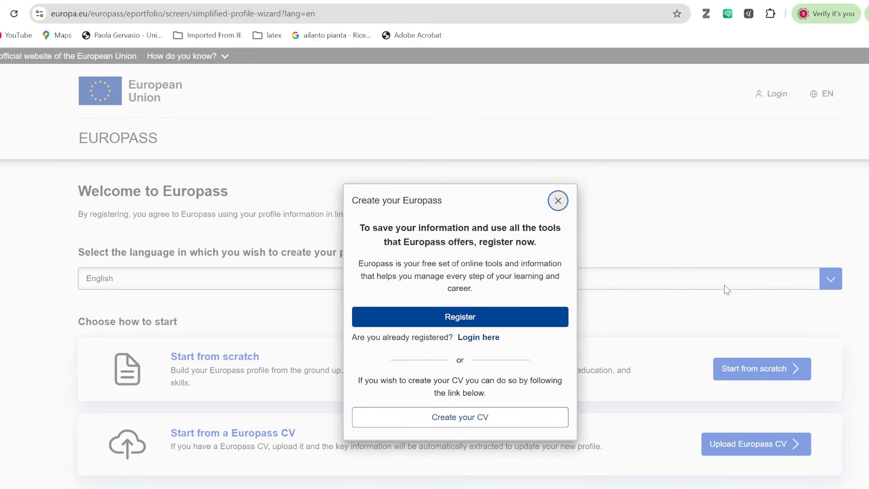
{"action": "left_click", "coordinate": [476, 418]}
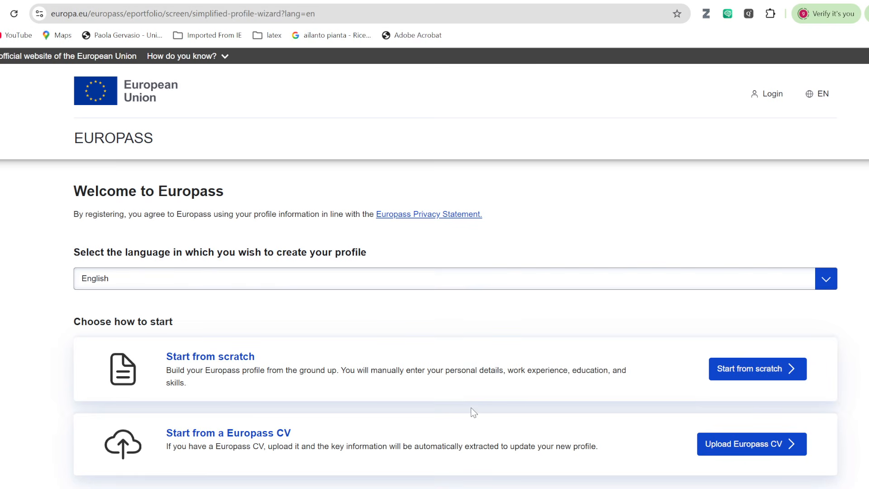
Start a new CV with the standard CV builder.
{"action": "scroll", "coordinate": [474, 396], "scroll_direction": "down", "scroll_amount": 1}
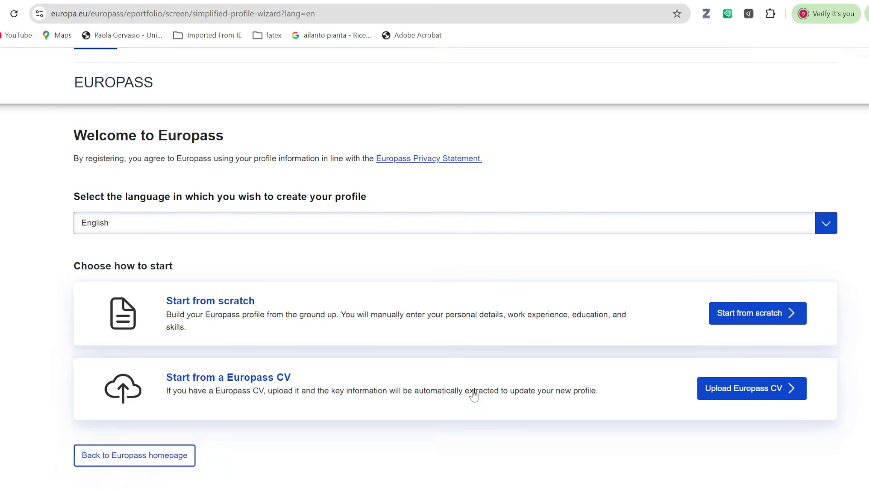
{"action": "scroll", "coordinate": [474, 396], "scroll_direction": "up", "scroll_amount": 1}
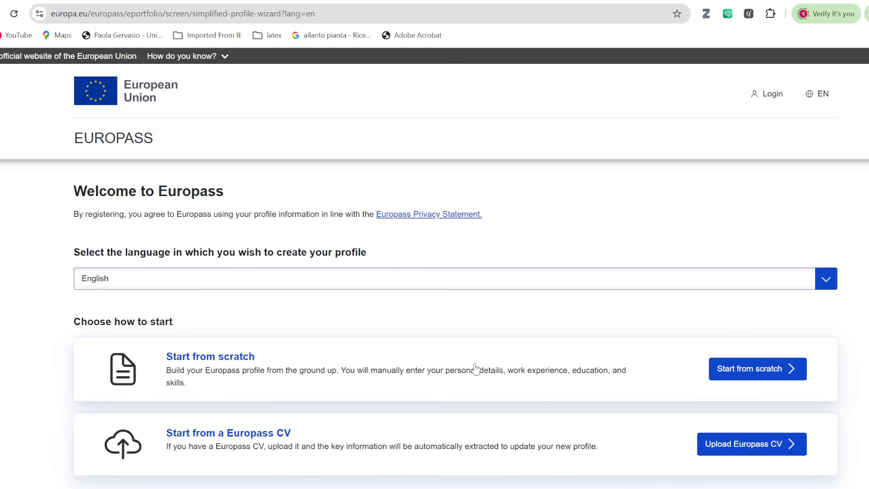
{"action": "left_click", "coordinate": [475, 368]}
{"action": "scroll", "coordinate": [476, 366], "scroll_direction": "down", "scroll_amount": 1}
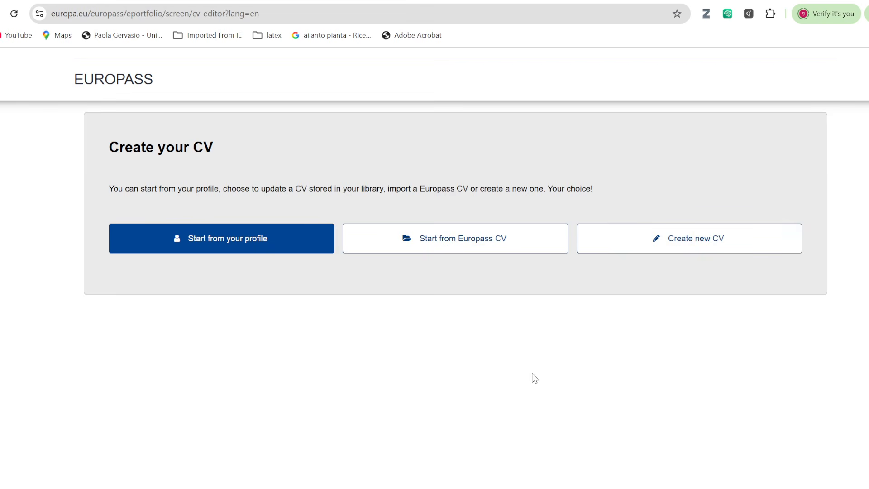
{"action": "scroll", "coordinate": [535, 378], "scroll_direction": "up", "scroll_amount": 1}
{"action": "left_click", "coordinate": [678, 302]}
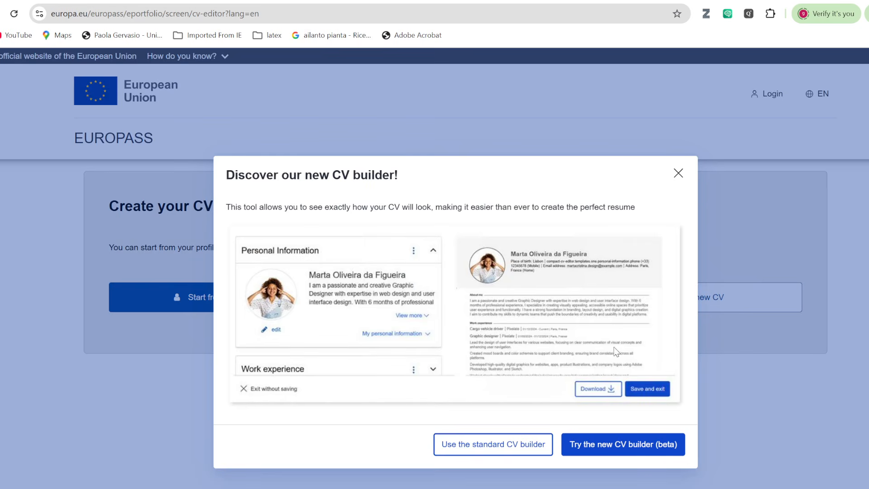
{"action": "left_click", "coordinate": [486, 450]}
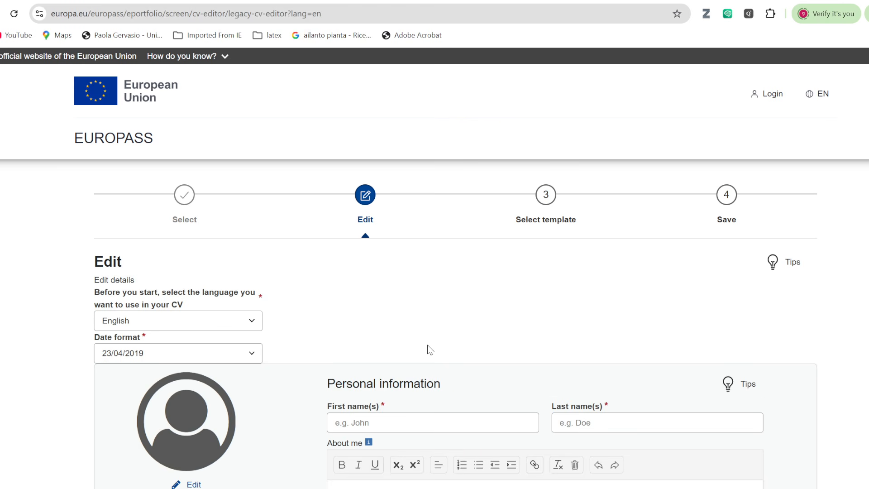
{"action": "scroll", "coordinate": [430, 350], "scroll_direction": "down", "scroll_amount": 1}
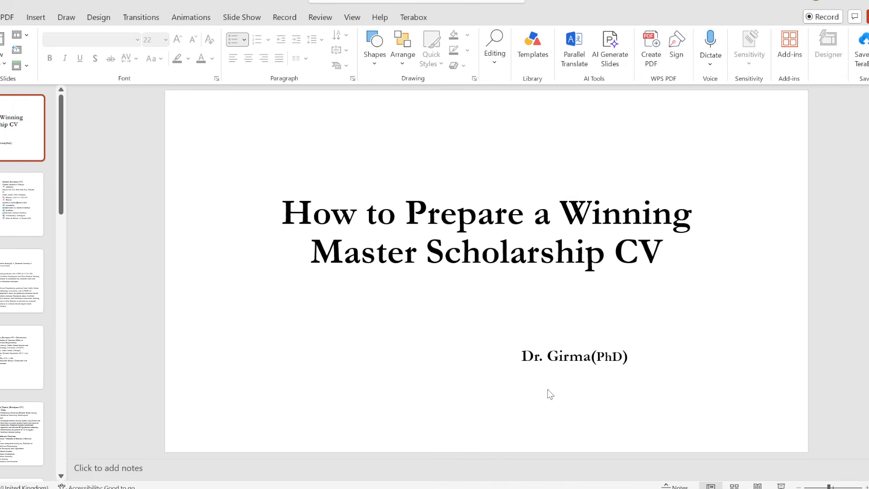
Scroll to slide 2, Personal Information & LinkedIn, then return to the Europass editor.
{"action": "scroll", "coordinate": [529, 317], "scroll_direction": "down", "scroll_amount": 1}
{"action": "scroll", "coordinate": [529, 314], "scroll_direction": "down", "scroll_amount": 1}
{"action": "scroll", "coordinate": [529, 313], "scroll_direction": "up", "scroll_amount": 1}
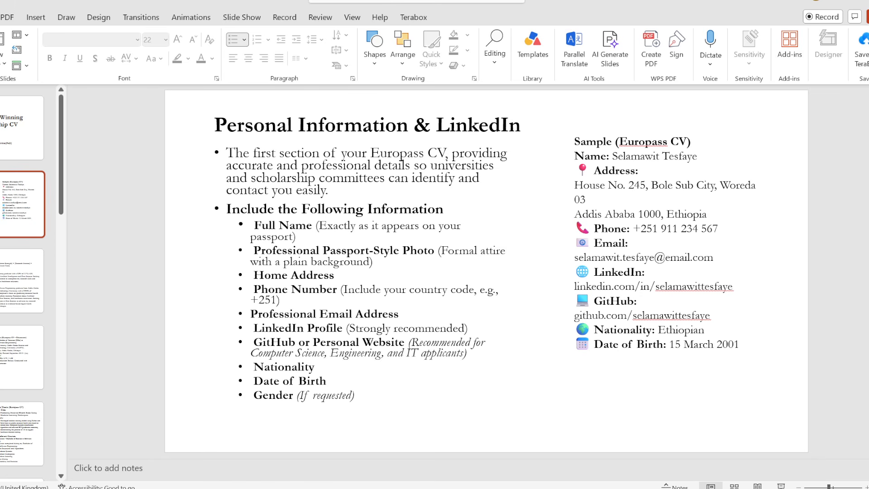
{"action": "key", "text": "alt+Tab"}
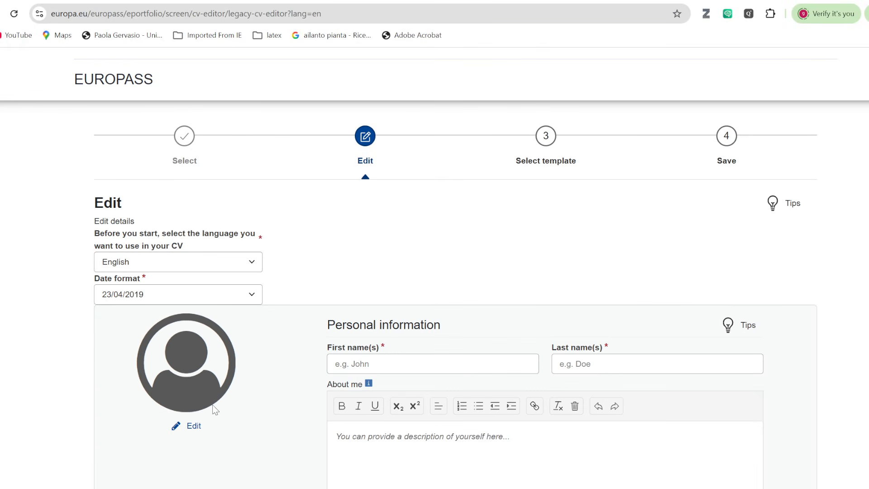
Upload selamwit.png from Desktop > cv_preparation as the profile photo, crop it around the face, and save.
{"action": "left_click", "coordinate": [199, 426]}
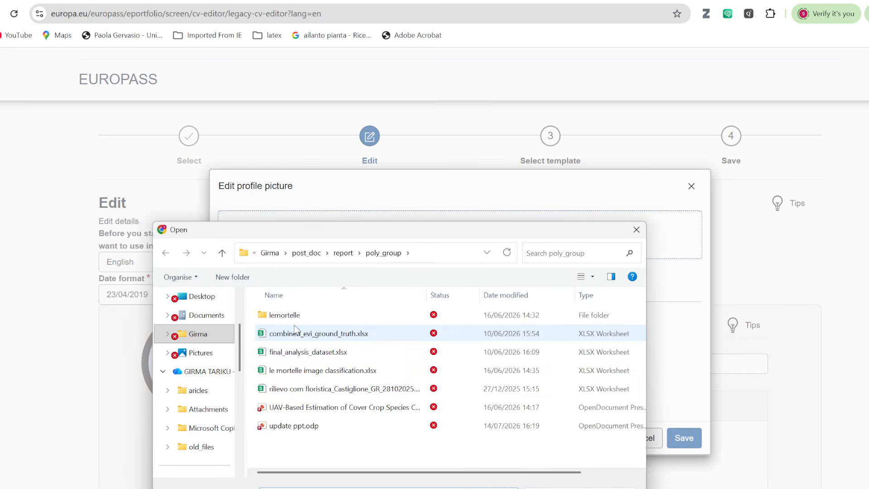
{"action": "left_click", "coordinate": [222, 255]}
{"action": "left_click", "coordinate": [205, 298]}
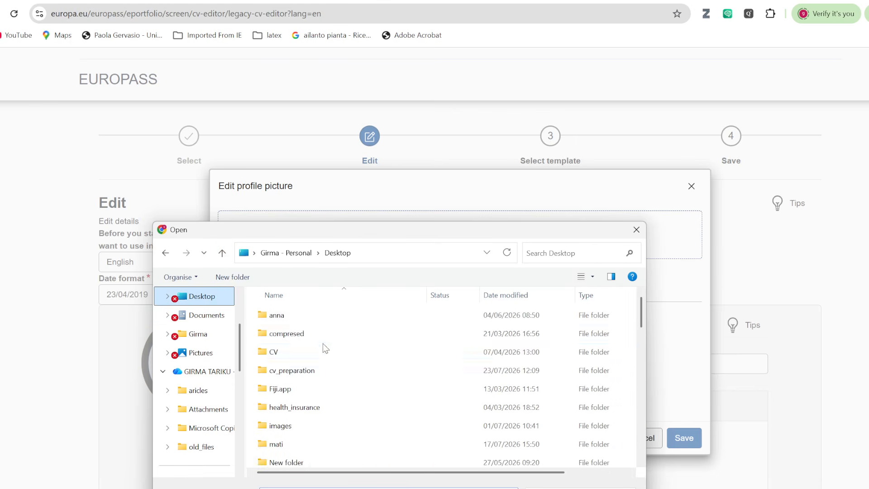
{"action": "left_click", "coordinate": [321, 371]}
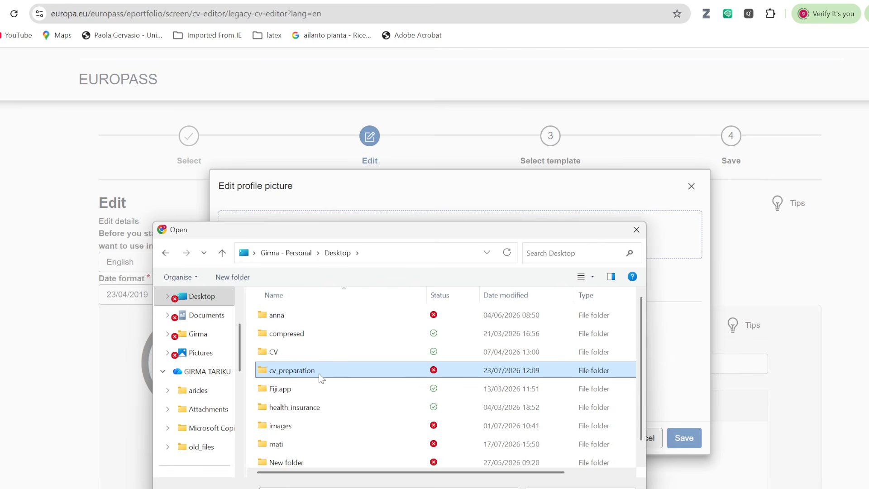
{"action": "double_click", "coordinate": [318, 370]}
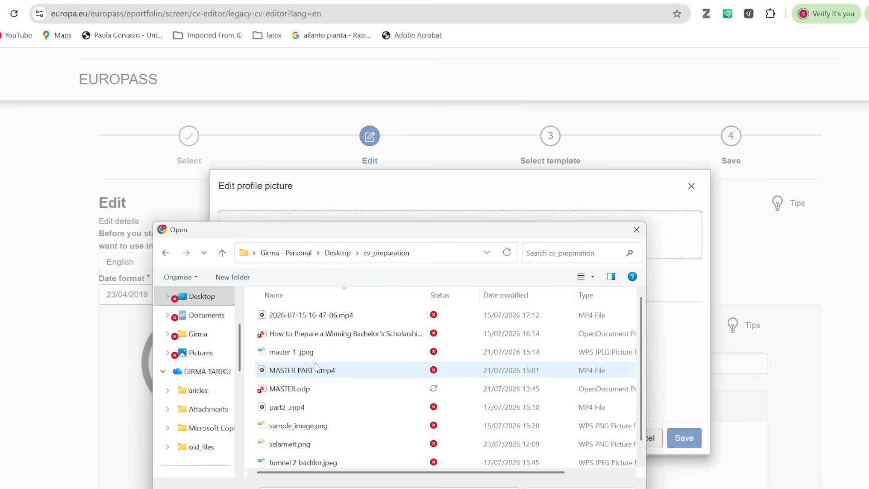
{"action": "left_click", "coordinate": [313, 444]}
{"action": "double_click", "coordinate": [314, 445]}
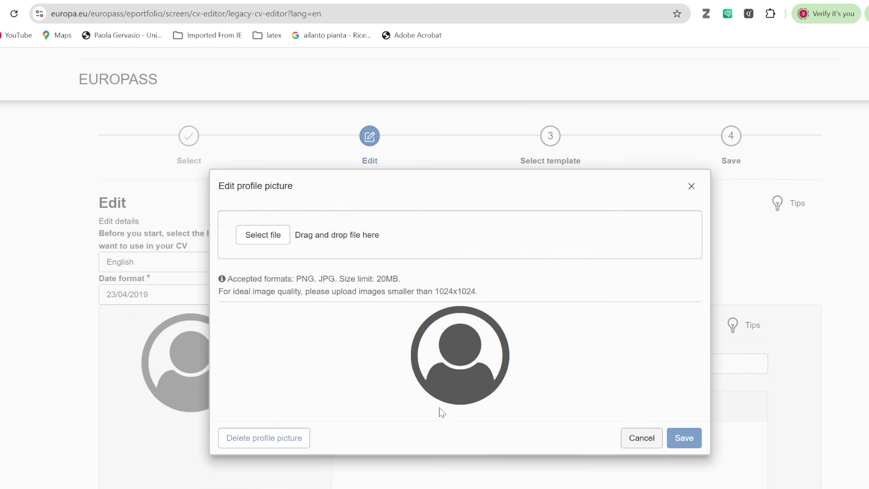
{"action": "left_click_drag", "start_coordinate": [357, 378], "coordinate": [364, 333]}
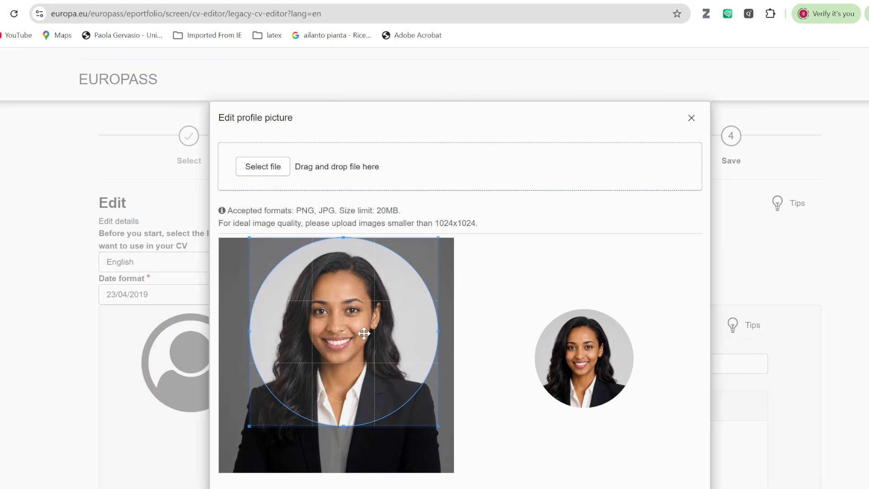
{"action": "left_click", "coordinate": [679, 479]}
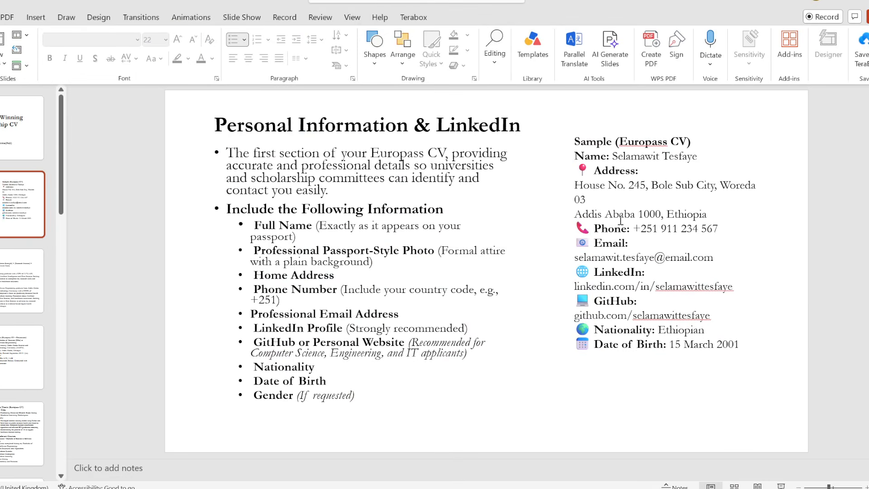
Copy the sample full name from the slide and go to the First name field in Europass.
{"action": "left_click_drag", "start_coordinate": [613, 157], "coordinate": [697, 156]}
{"action": "key", "text": "ctrl+c"}
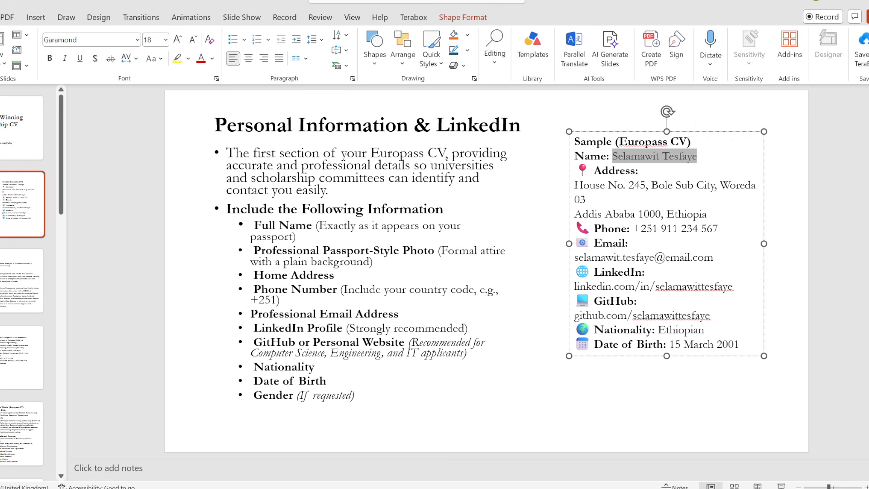
{"action": "key", "text": "alt+Tab"}
{"action": "left_click", "coordinate": [378, 363]}
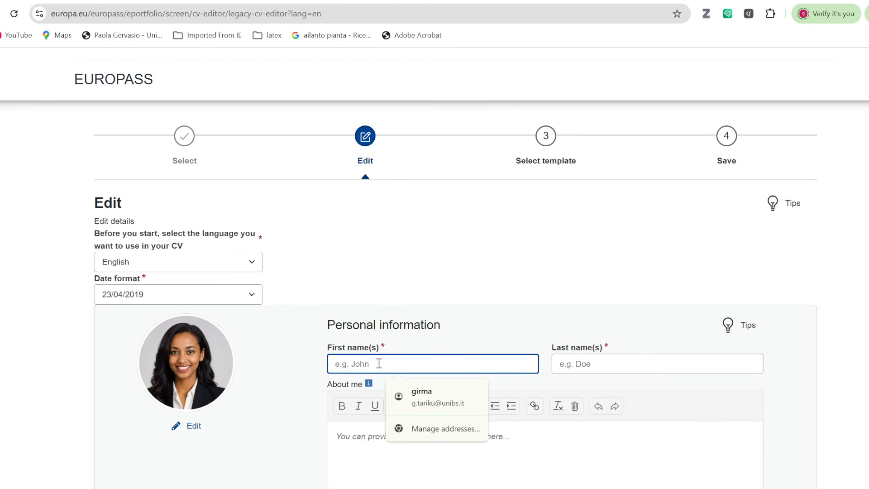
Paste the copied first name, type the surname as last name, then move to the About Me slide.
{"action": "key", "text": "ctrl+v"}
{"action": "left_click", "coordinate": [619, 360]}
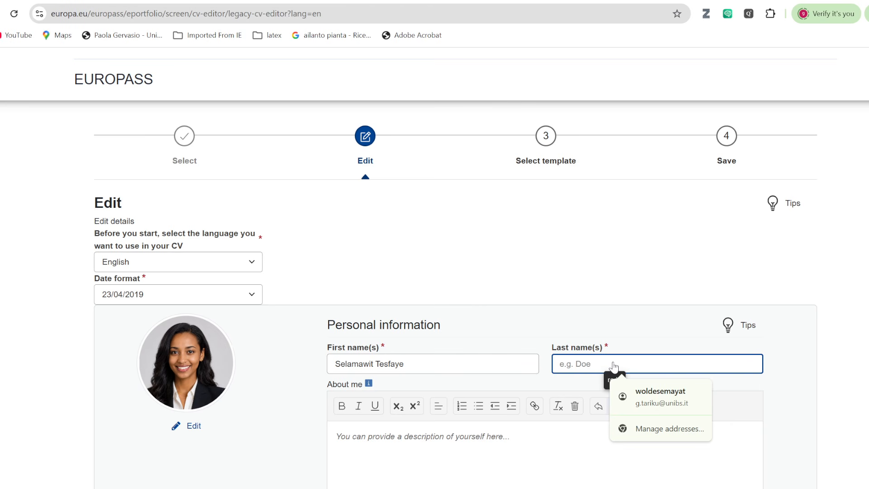
{"action": "type", "text": "Alemu"}
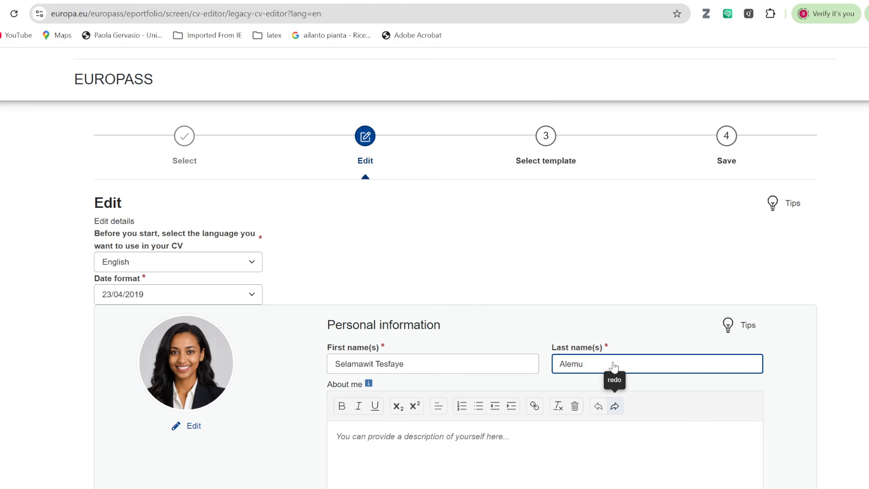
{"action": "scroll", "coordinate": [406, 377], "scroll_direction": "down", "scroll_amount": 3}
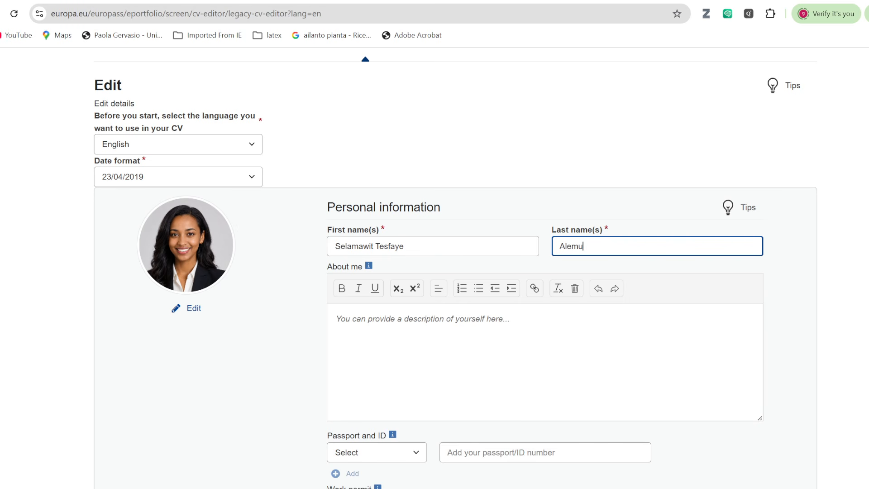
{"action": "key", "text": "alt+Tab"}
{"action": "scroll", "coordinate": [403, 274], "scroll_direction": "down", "scroll_amount": 1}
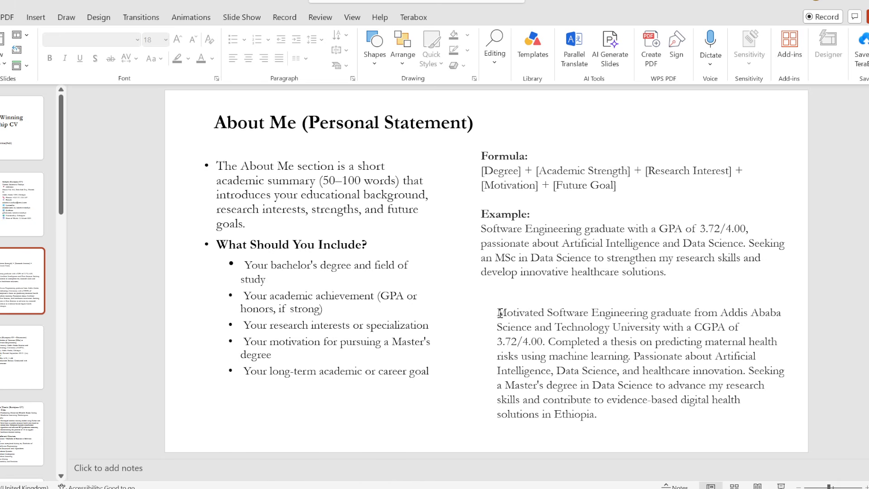
Copy the sample About Me personal statement paragraph and switch back to the browser.
{"action": "left_click_drag", "start_coordinate": [498, 313], "coordinate": [599, 414]}
{"action": "key", "text": "ctrl+c"}
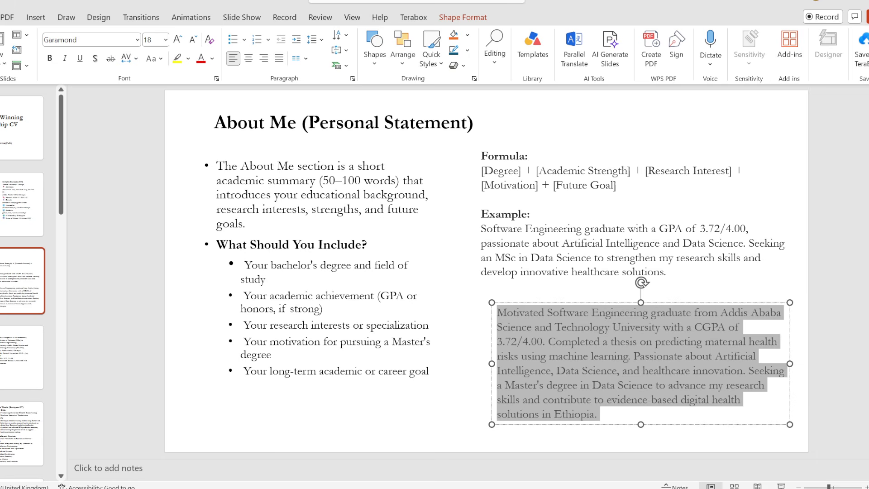
{"action": "key", "text": "alt+Tab"}
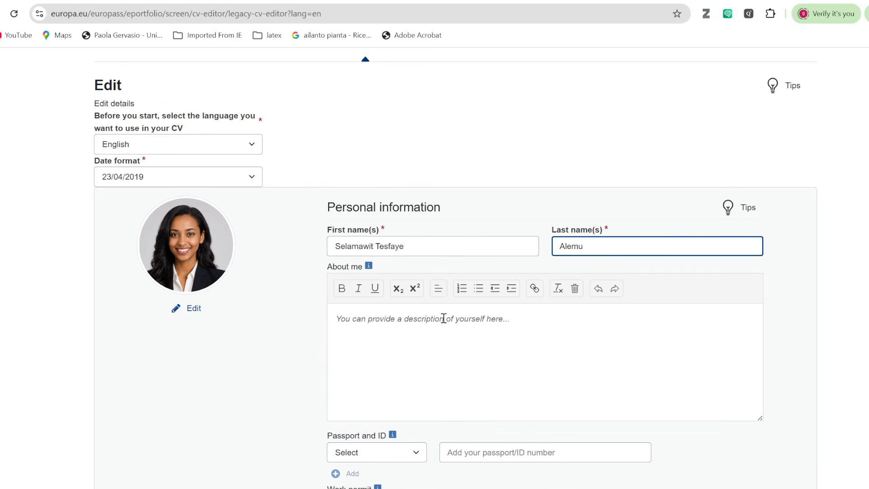
Replace the About me placeholder with the pasted personal statement.
{"action": "left_click_drag", "start_coordinate": [525, 322], "coordinate": [303, 332]}
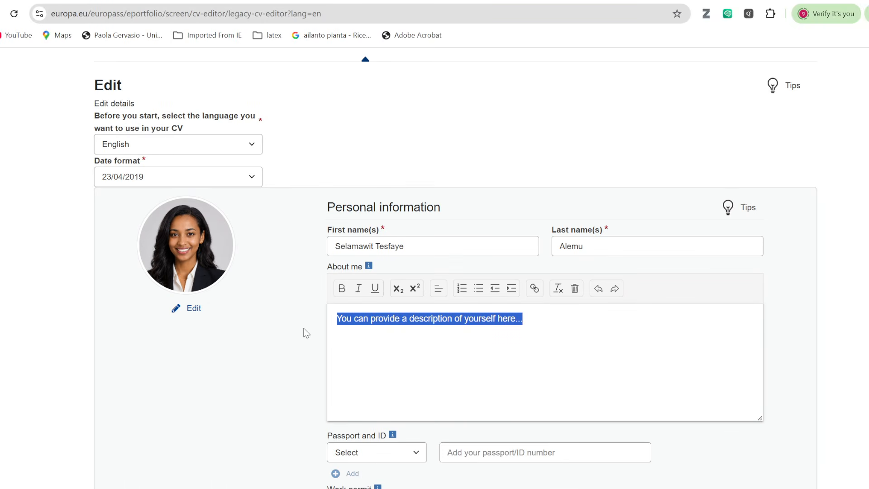
{"action": "key", "text": "ctrl+v"}
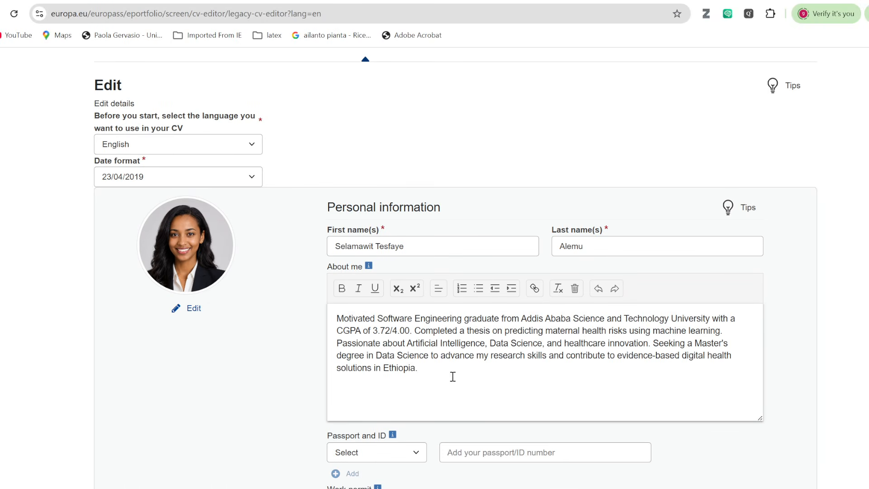
{"action": "scroll", "coordinate": [455, 380], "scroll_direction": "down", "scroll_amount": 1}
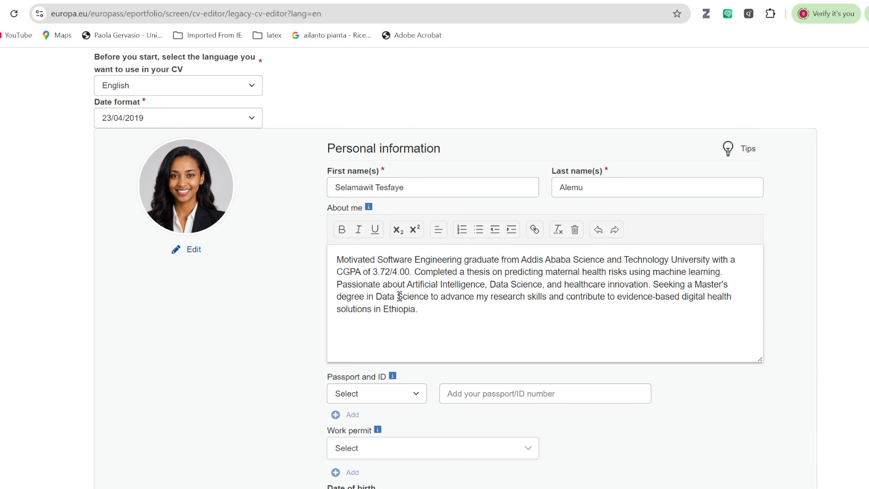
{"action": "scroll", "coordinate": [421, 296], "scroll_direction": "down", "scroll_amount": 2}
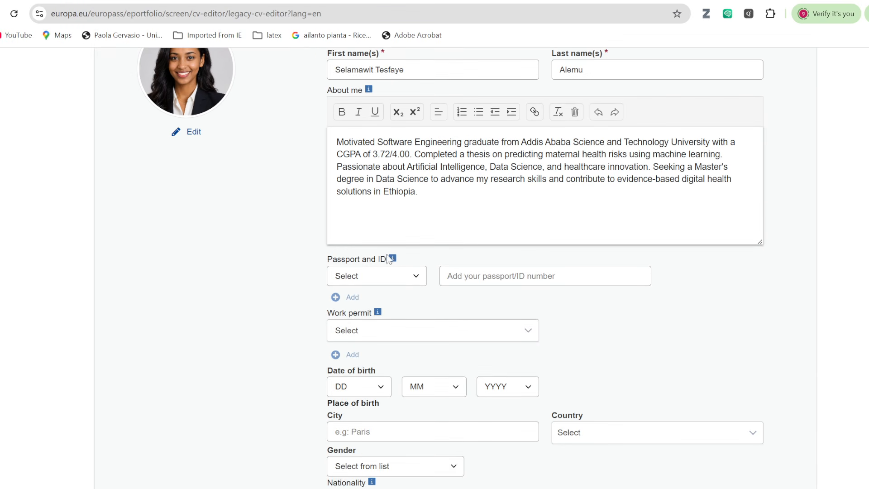
{"action": "scroll", "coordinate": [382, 294], "scroll_direction": "down", "scroll_amount": 1}
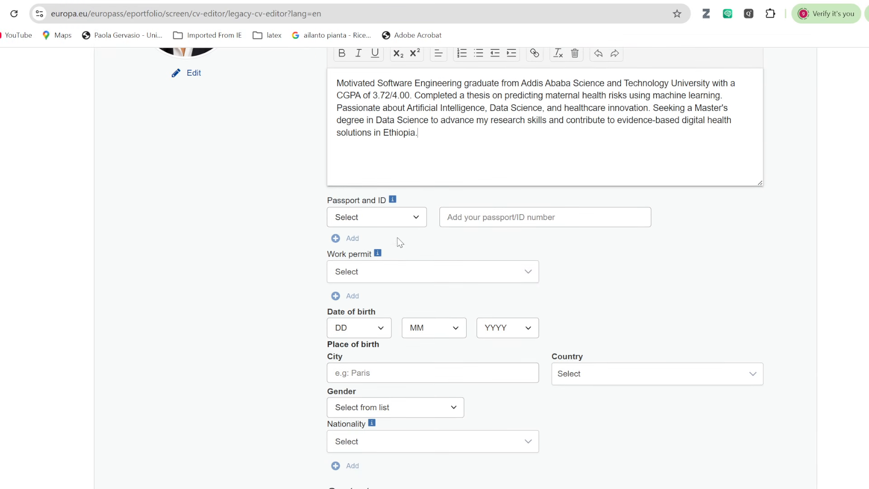
Set the ID document type to Passport and enter the passport number.
{"action": "left_click", "coordinate": [416, 220]}
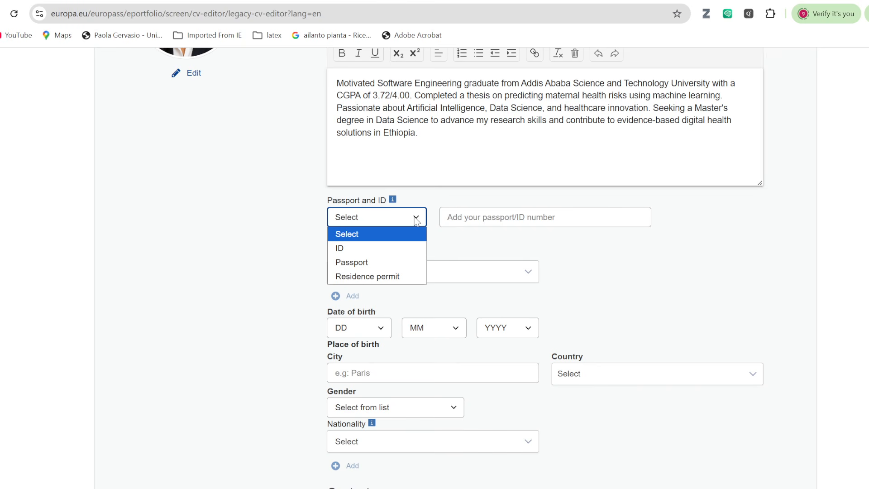
{"action": "left_click", "coordinate": [360, 262]}
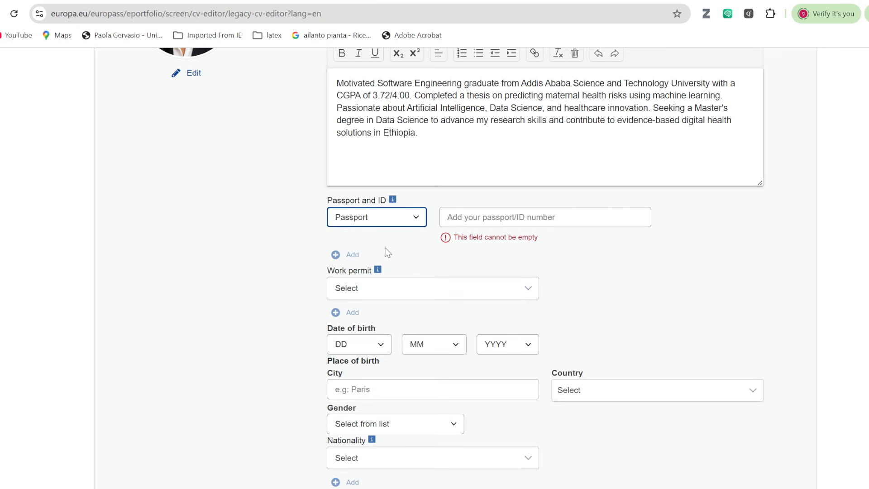
{"action": "left_click", "coordinate": [471, 220]}
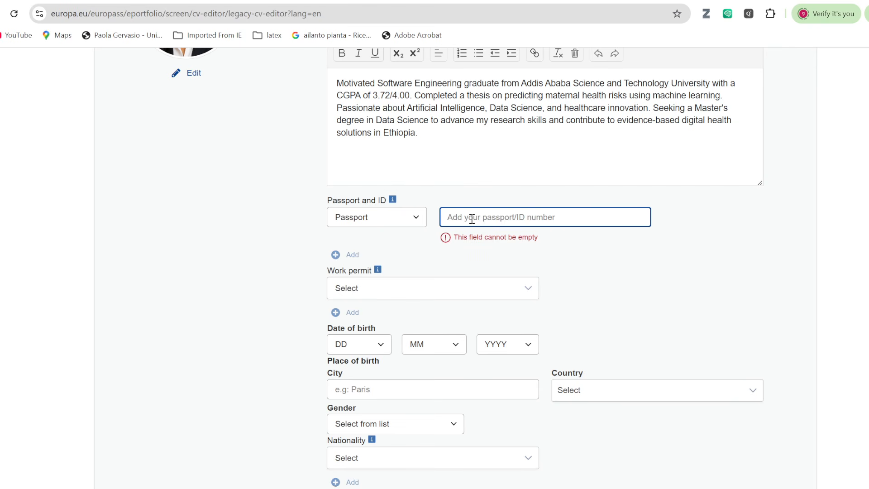
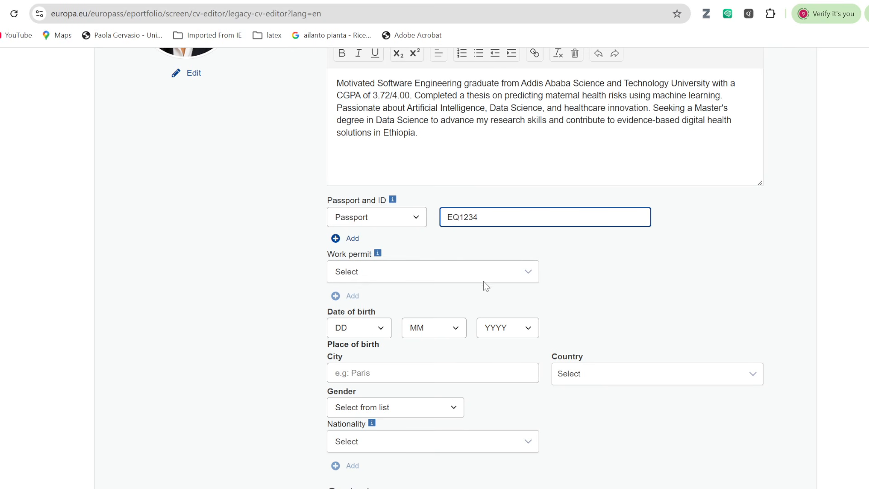
{"action": "scroll", "coordinate": [539, 308], "scroll_direction": "down", "scroll_amount": 1}
{"action": "left_click", "coordinate": [380, 269]}
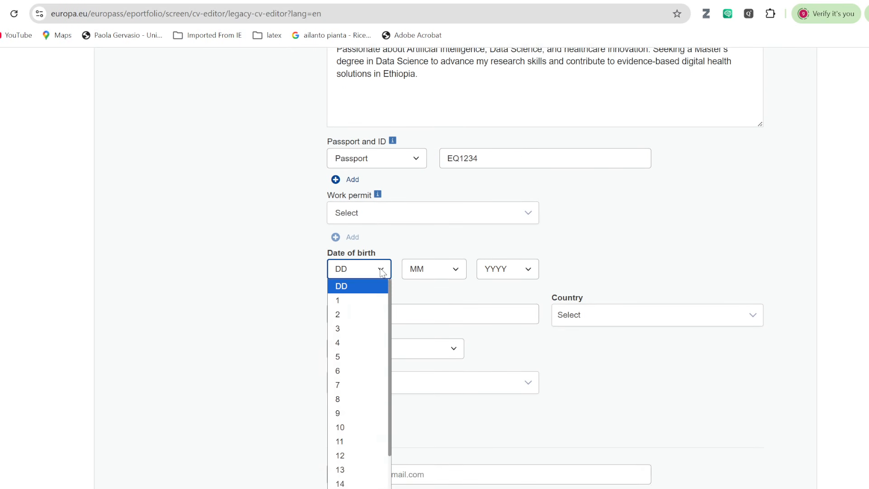
{"action": "left_click", "coordinate": [348, 357]}
{"action": "left_click", "coordinate": [457, 270]}
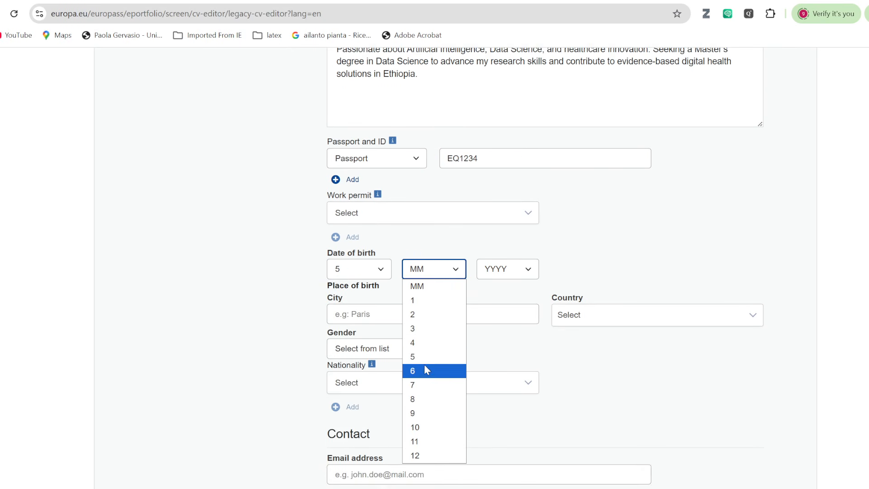
{"action": "left_click", "coordinate": [452, 370]}
{"action": "left_click", "coordinate": [532, 275]}
{"action": "scroll", "coordinate": [503, 399], "scroll_direction": "down", "scroll_amount": 8}
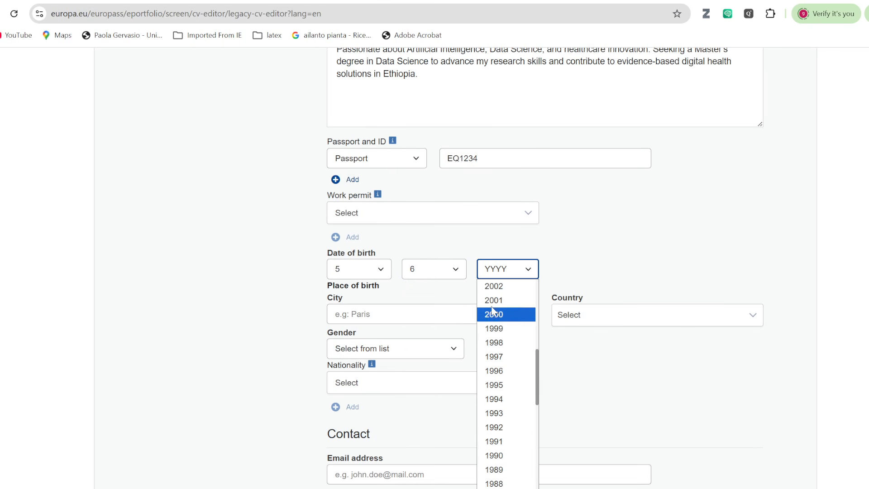
{"action": "left_click", "coordinate": [528, 299]}
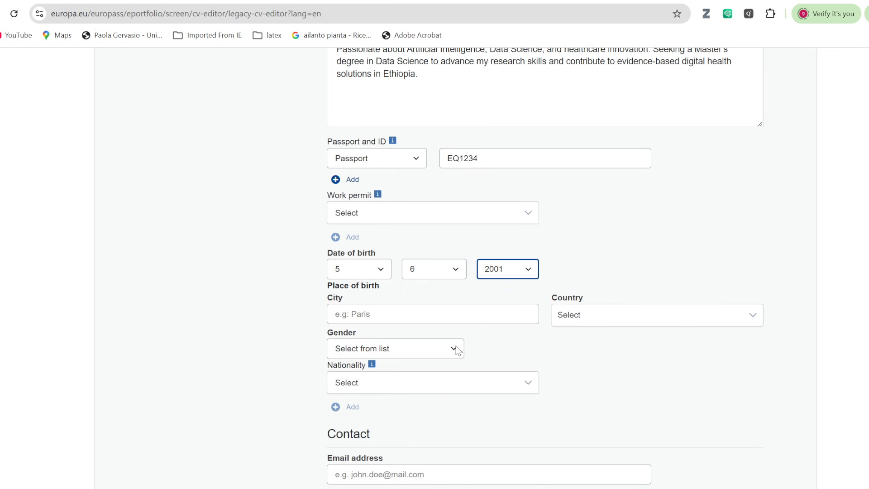
Set the place of birth to Addis Ababa, Ethiopia.
{"action": "left_click", "coordinate": [437, 309]}
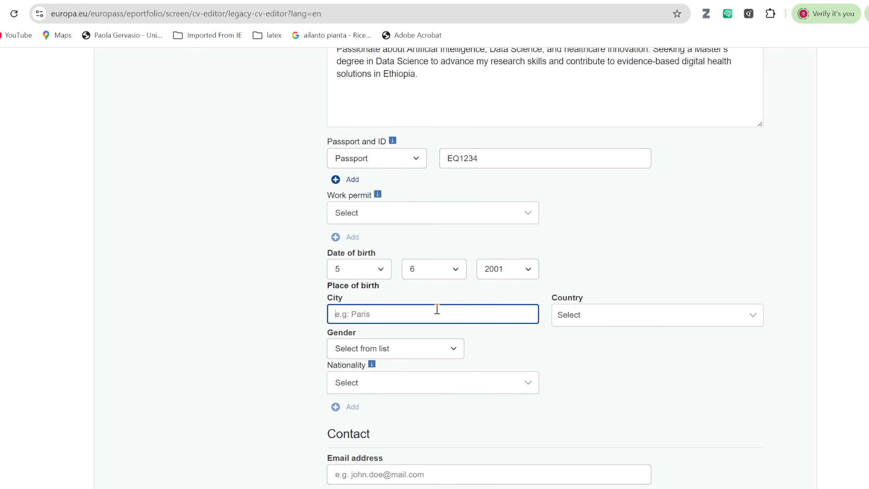
{"action": "type", "text": "Addis Ababa"}
{"action": "left_click", "coordinate": [726, 319]}
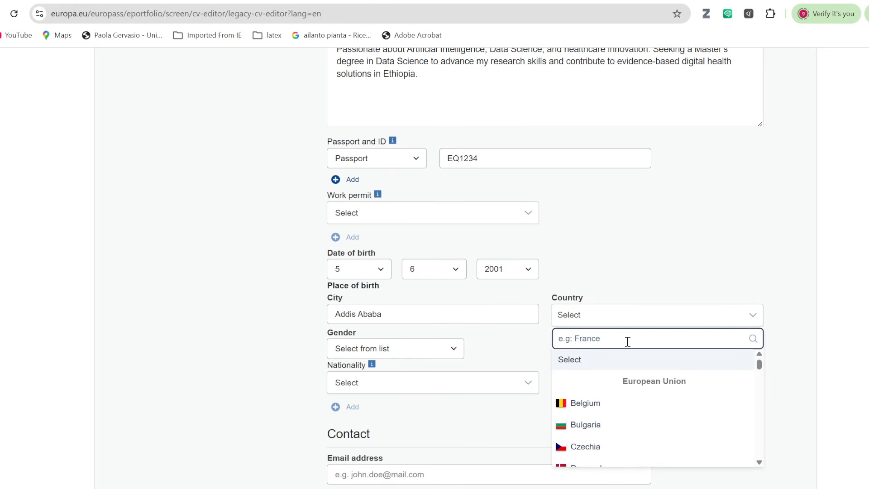
{"action": "type", "text": "eth"}
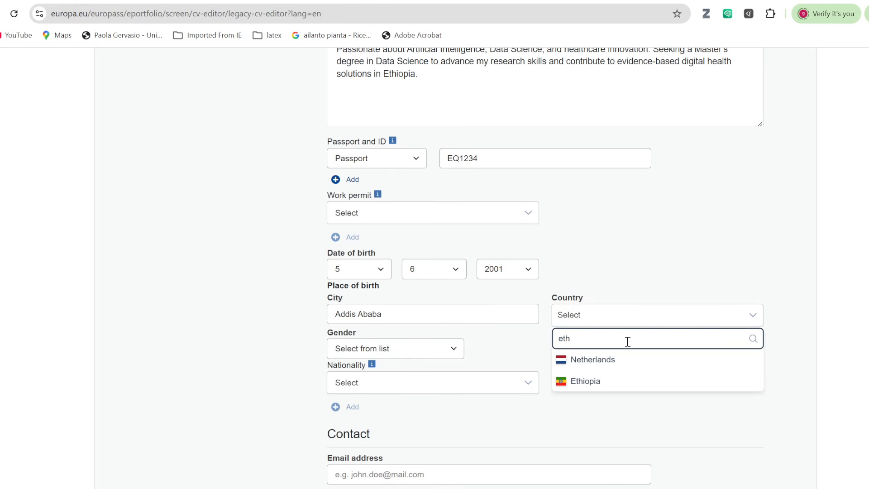
{"action": "left_click", "coordinate": [599, 382]}
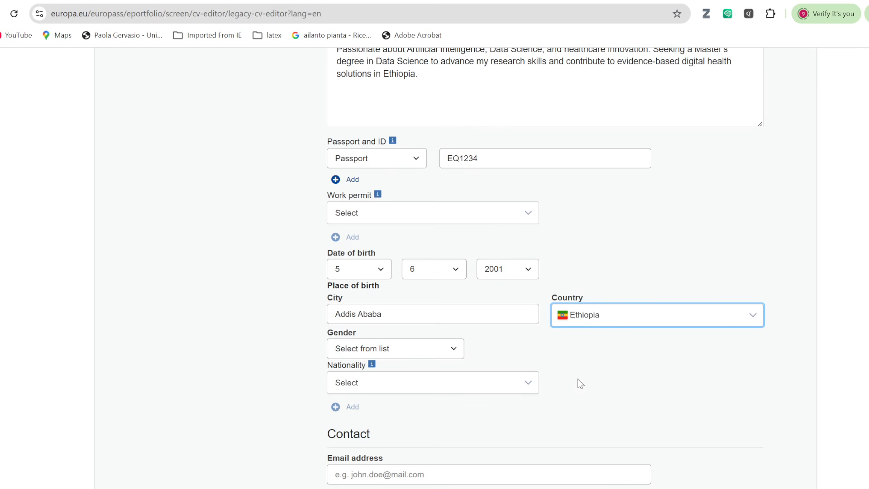
Set the gender to Female and the nationality to Ethiopian.
{"action": "left_click", "coordinate": [453, 352]}
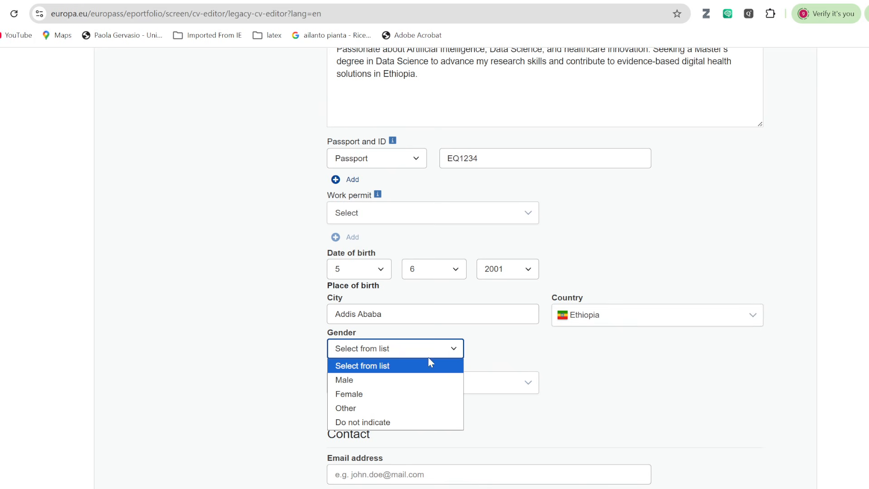
{"action": "left_click", "coordinate": [410, 394]}
{"action": "scroll", "coordinate": [541, 353], "scroll_direction": "down", "scroll_amount": 3}
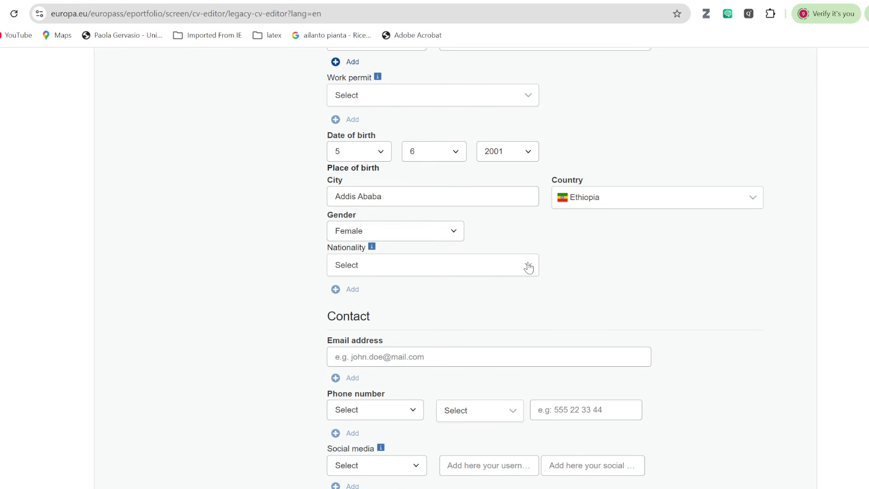
{"action": "left_click", "coordinate": [528, 266]}
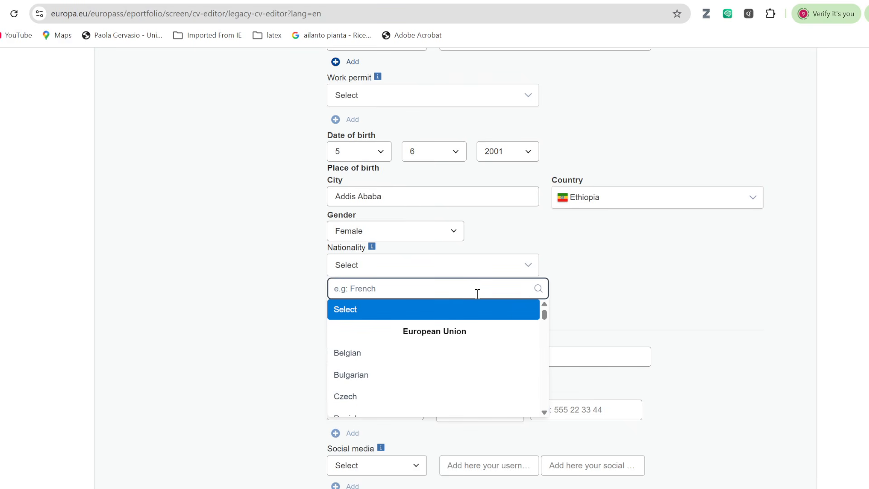
{"action": "type", "text": "et"}
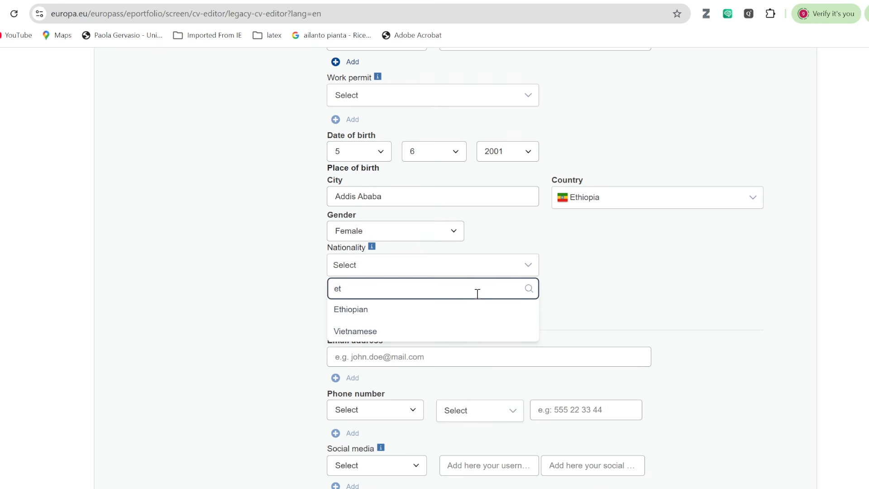
{"action": "left_click", "coordinate": [361, 311]}
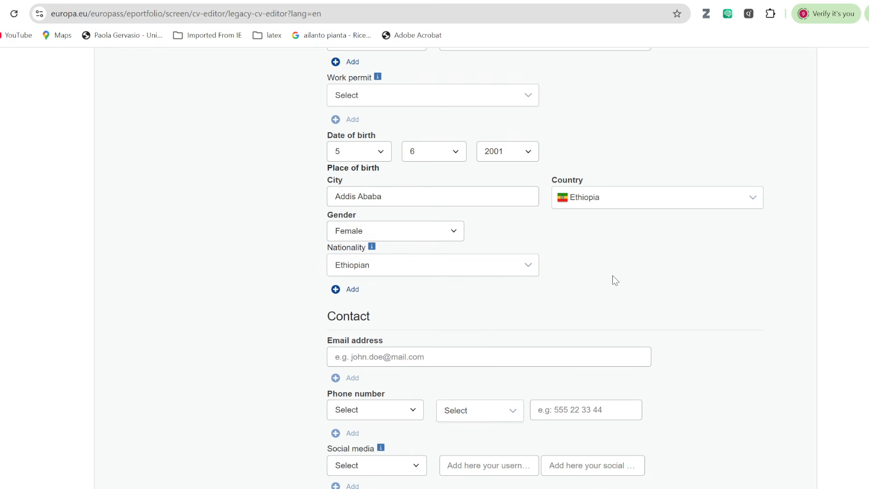
{"action": "scroll", "coordinate": [612, 284], "scroll_direction": "down", "scroll_amount": 3}
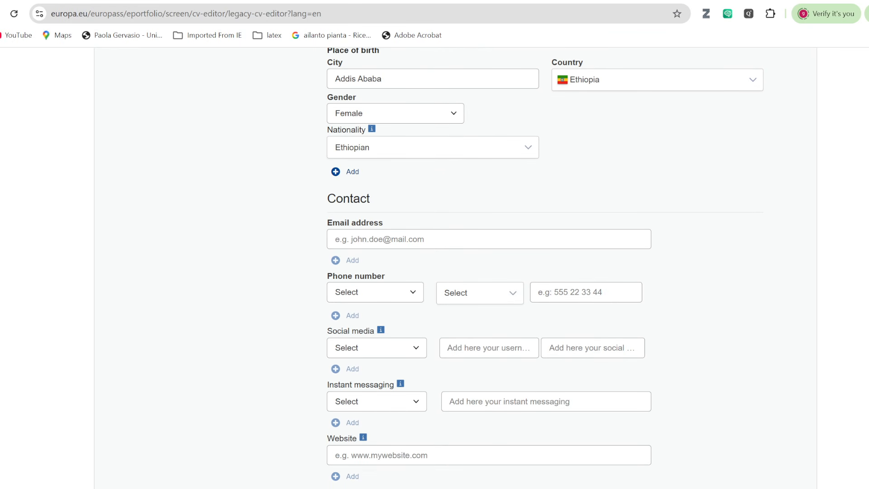
Copy the sample email address from the guide slide and return to the CV form.
{"action": "key", "text": "alt+Tab"}
{"action": "scroll", "coordinate": [547, 231], "scroll_direction": "up", "scroll_amount": 2}
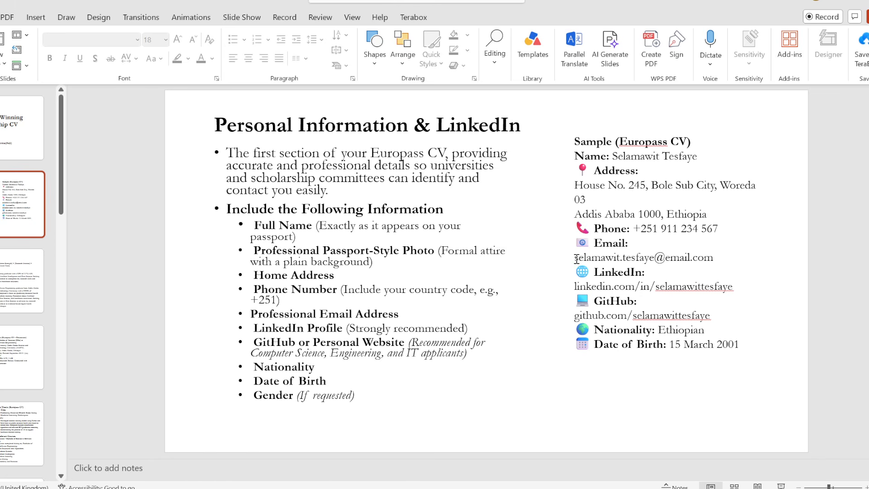
{"action": "left_click_drag", "start_coordinate": [576, 259], "coordinate": [715, 258]}
{"action": "key", "text": "ctrl+c"}
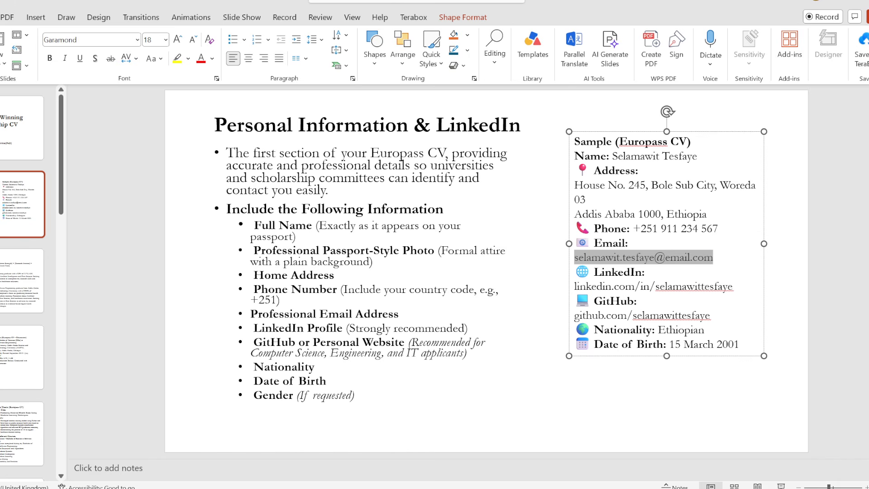
{"action": "key", "text": "alt+Tab"}
Paste the copied email into the email address field.
{"action": "left_click", "coordinate": [412, 238]}
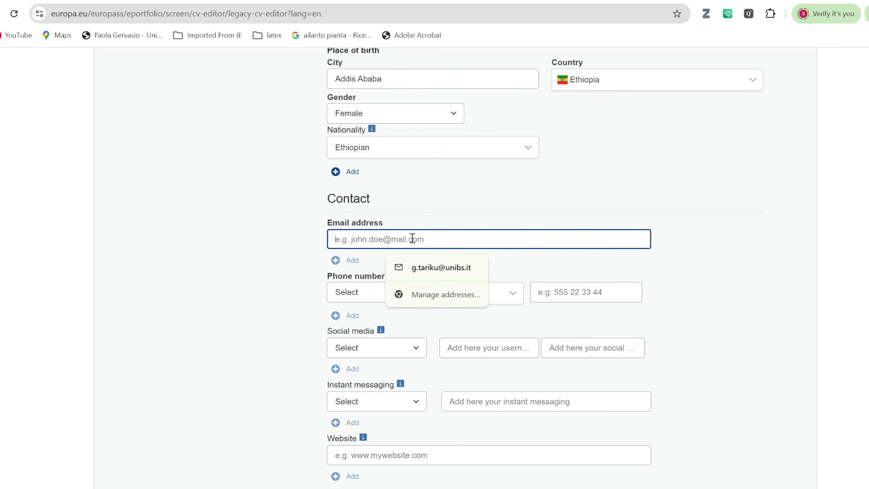
{"action": "key", "text": "ctrl+v"}
{"action": "scroll", "coordinate": [640, 261], "scroll_direction": "down", "scroll_amount": 3}
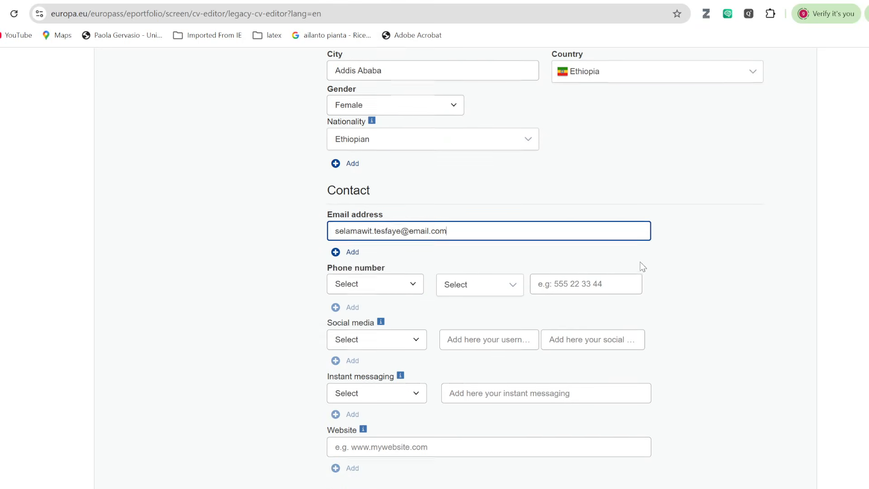
Add a Mobile phone number with the Ethiopia +251 country code.
{"action": "left_click", "coordinate": [413, 175]}
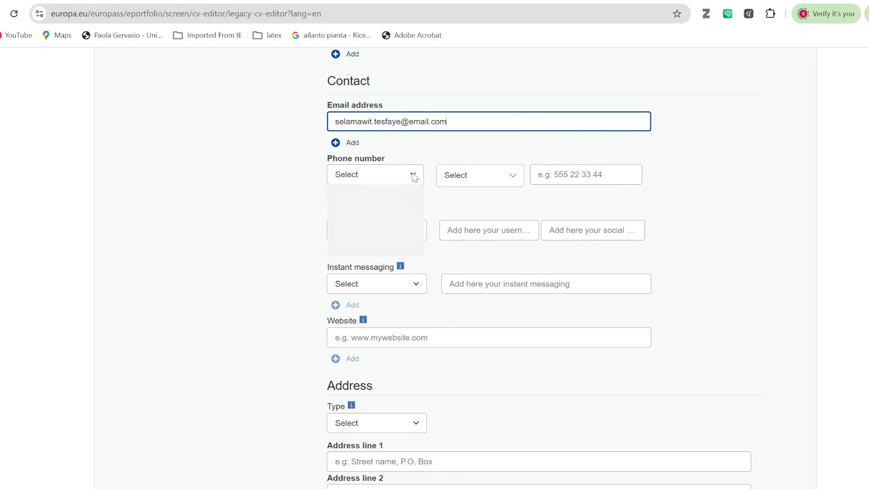
{"action": "left_click", "coordinate": [360, 234]}
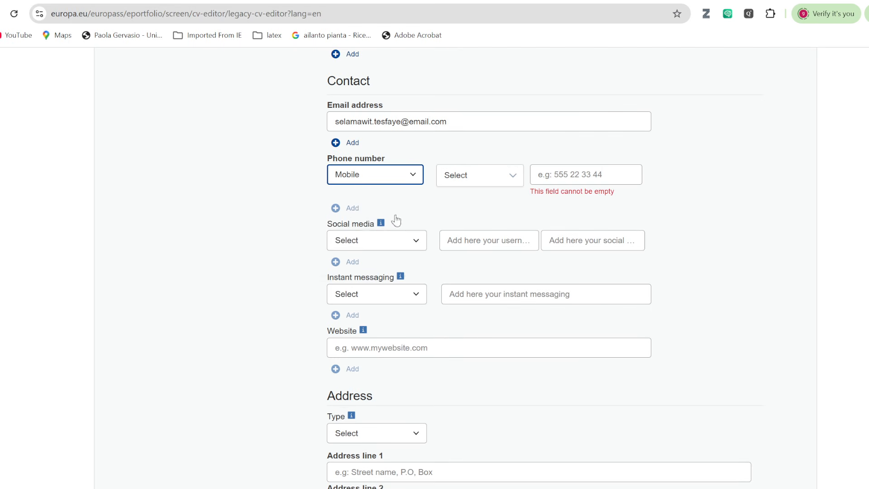
{"action": "left_click", "coordinate": [519, 180]}
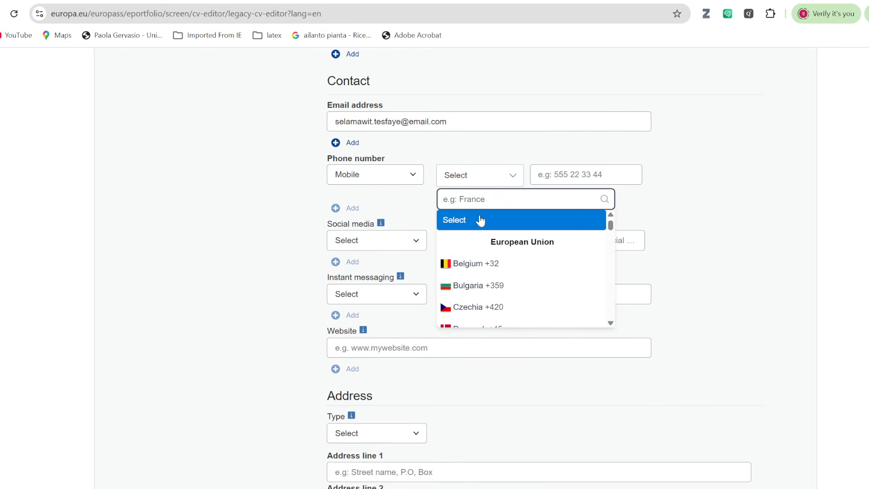
{"action": "type", "text": "eth"}
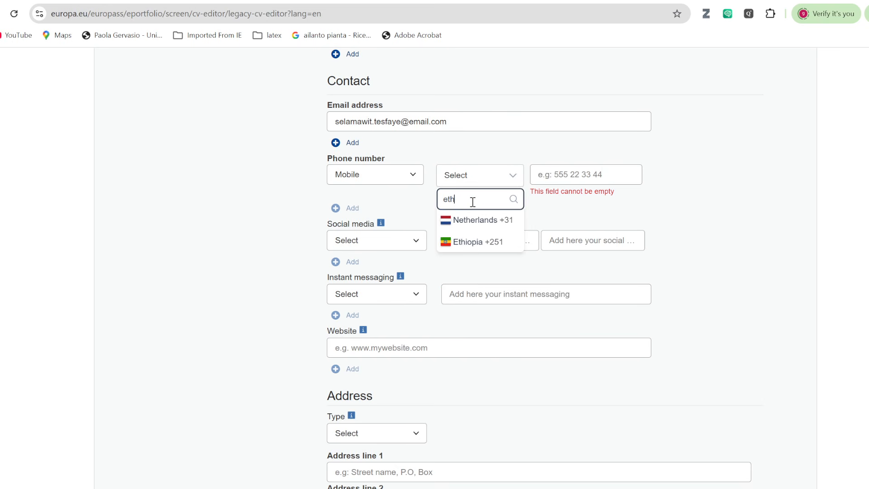
{"action": "type", "text": "iop"}
{"action": "left_click", "coordinate": [476, 222]}
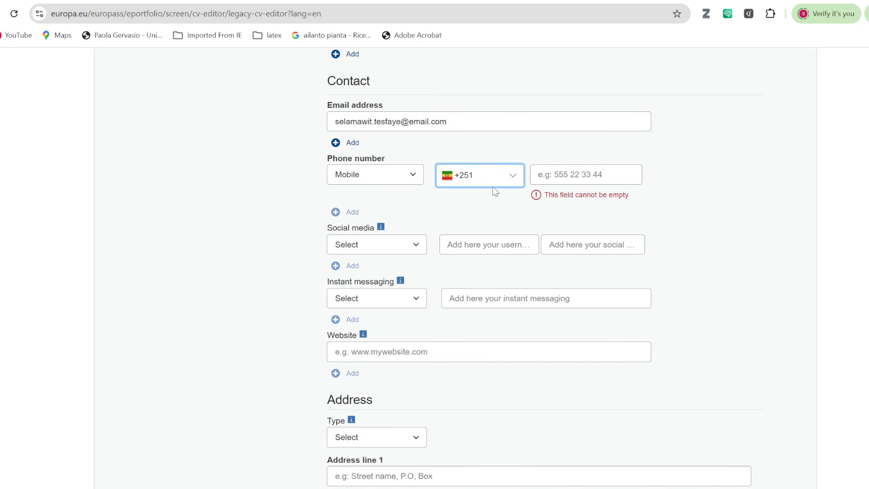
{"action": "left_click", "coordinate": [558, 176]}
{"action": "type", "text": "912345678"}
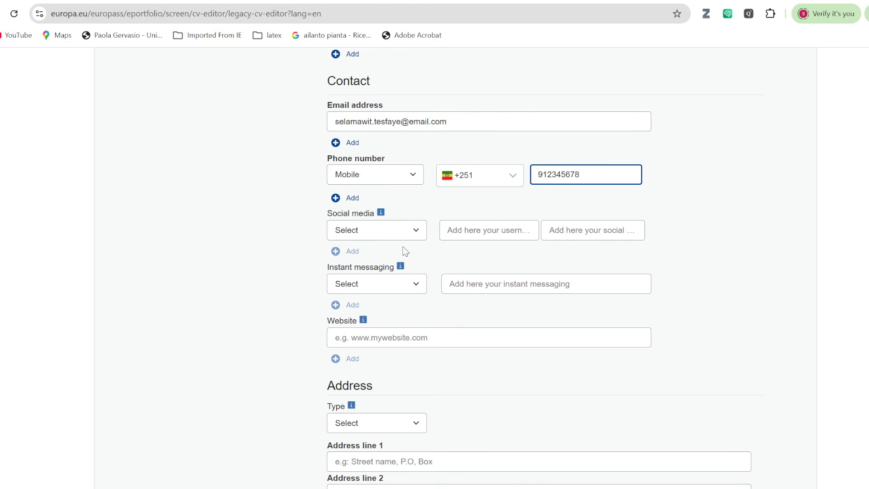
Choose LinkedIn as the social media type and select the sample LinkedIn URL on the slide.
{"action": "left_click", "coordinate": [420, 234]}
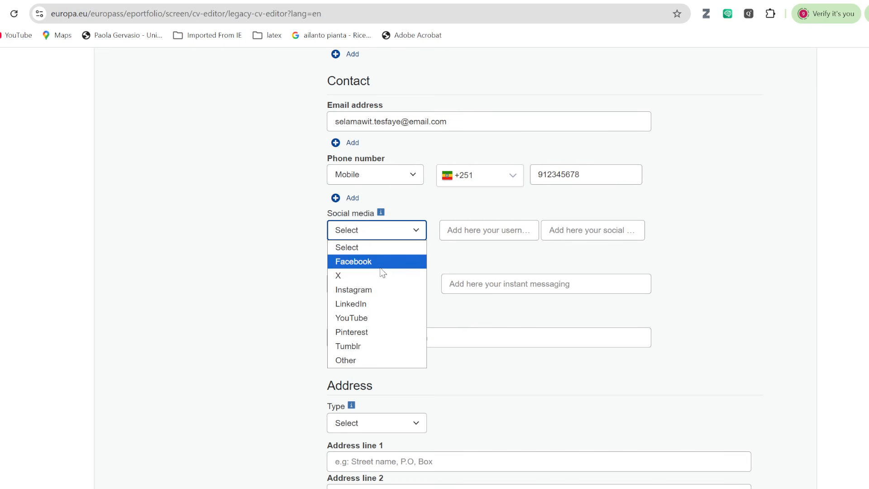
{"action": "left_click", "coordinate": [377, 304]}
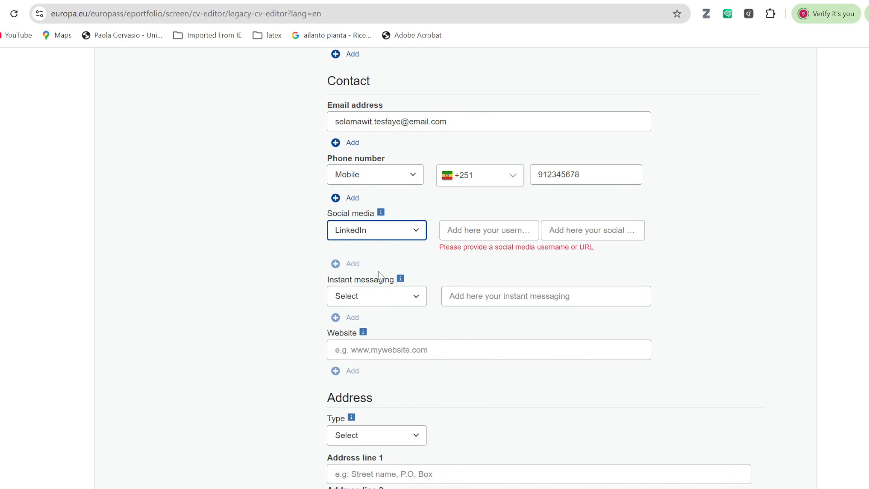
{"action": "left_click", "coordinate": [472, 229]}
{"action": "left_click", "coordinate": [678, 486]}
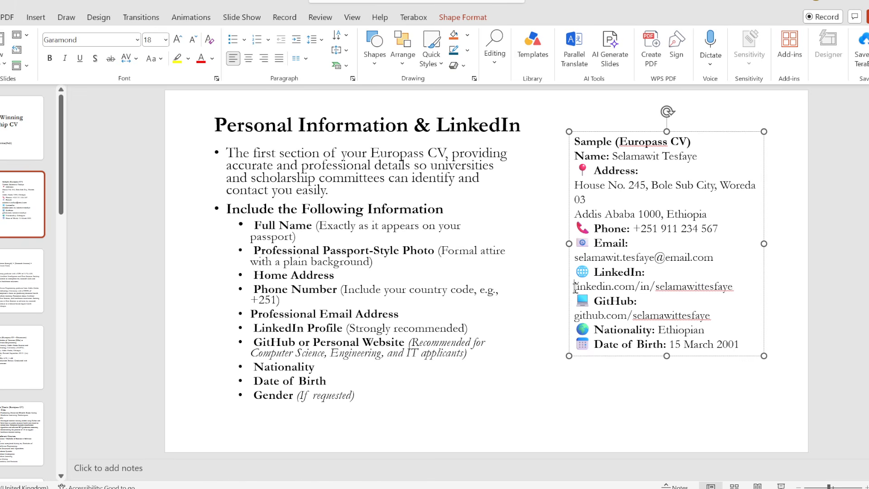
{"action": "left_click_drag", "start_coordinate": [573, 286], "coordinate": [731, 288]}
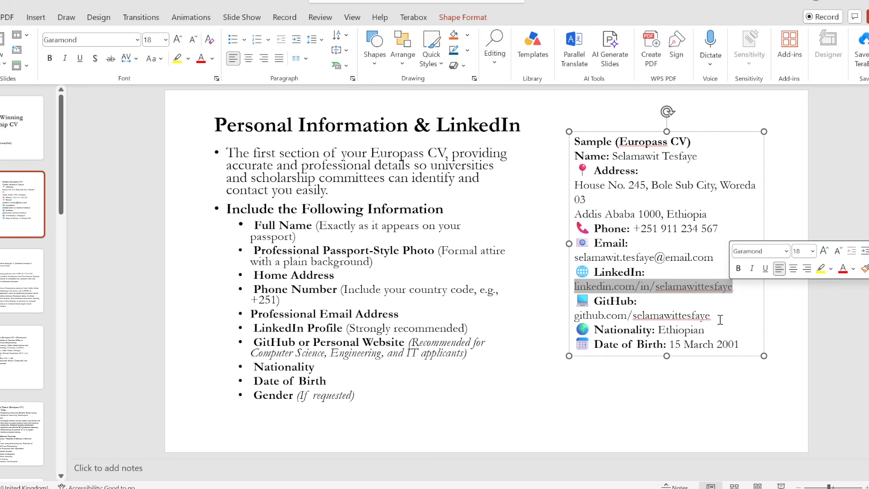
Paste the LinkedIn profile URL into the contact form.
{"action": "key", "text": "alt+Tab"}
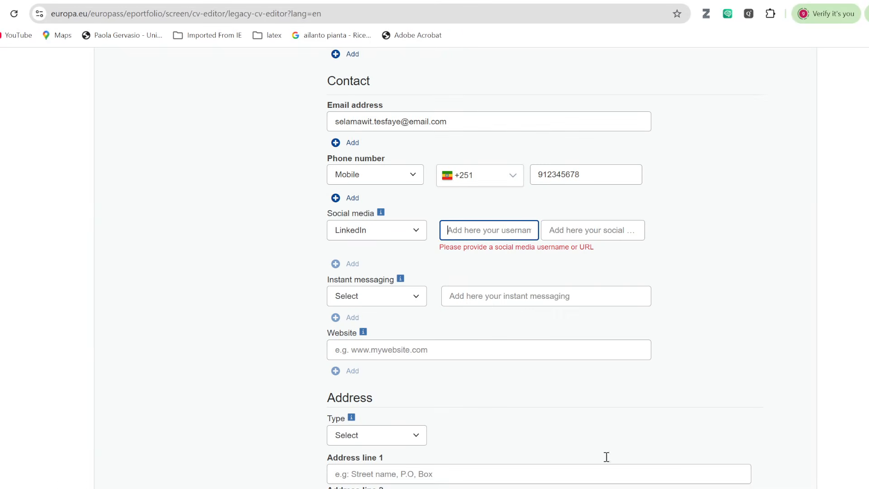
{"action": "key", "text": "ctrl+v"}
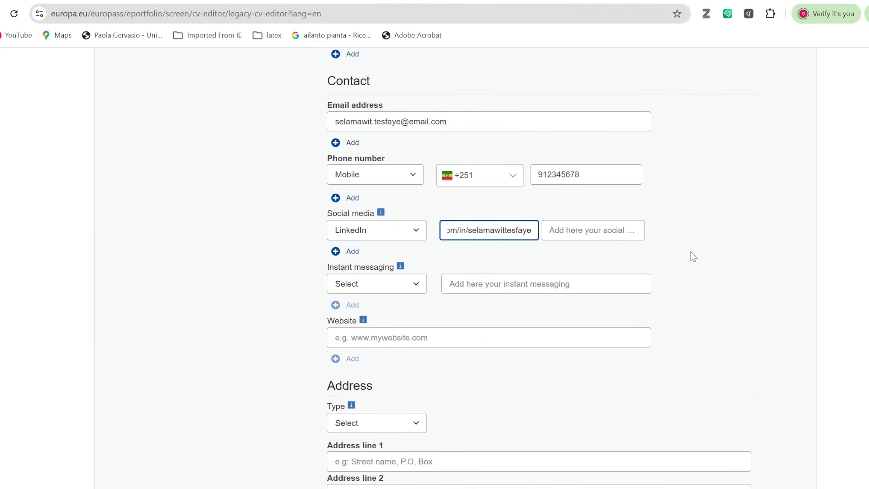
{"action": "left_click", "coordinate": [702, 258]}
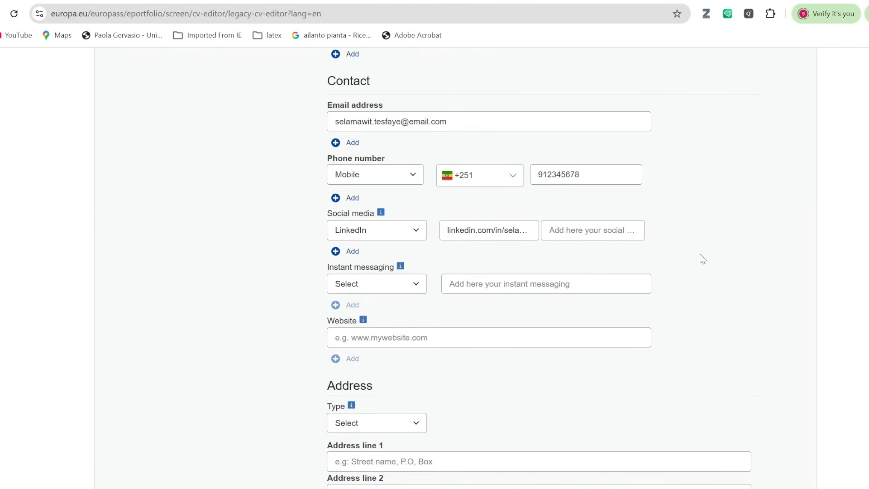
{"action": "left_click", "coordinate": [416, 287]}
{"action": "left_click", "coordinate": [416, 287]}
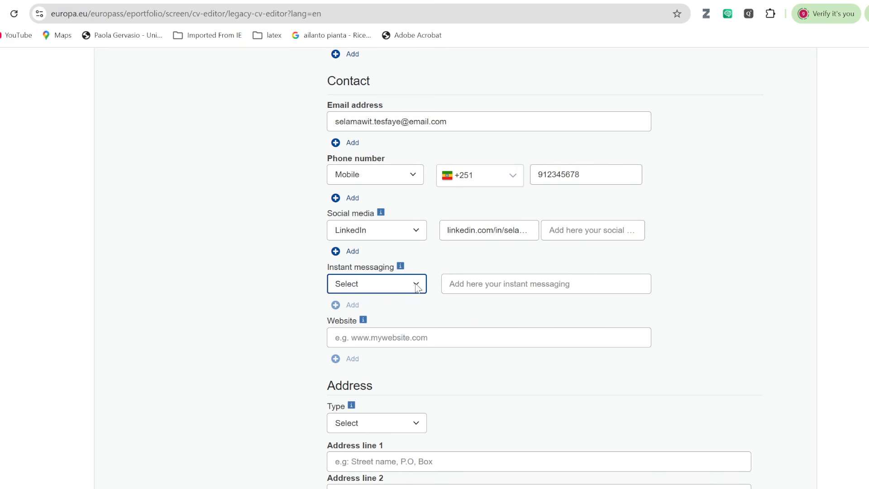
Set the address type to Home.
{"action": "scroll", "coordinate": [463, 317], "scroll_direction": "down", "scroll_amount": 1}
{"action": "scroll", "coordinate": [475, 301], "scroll_direction": "down", "scroll_amount": 1}
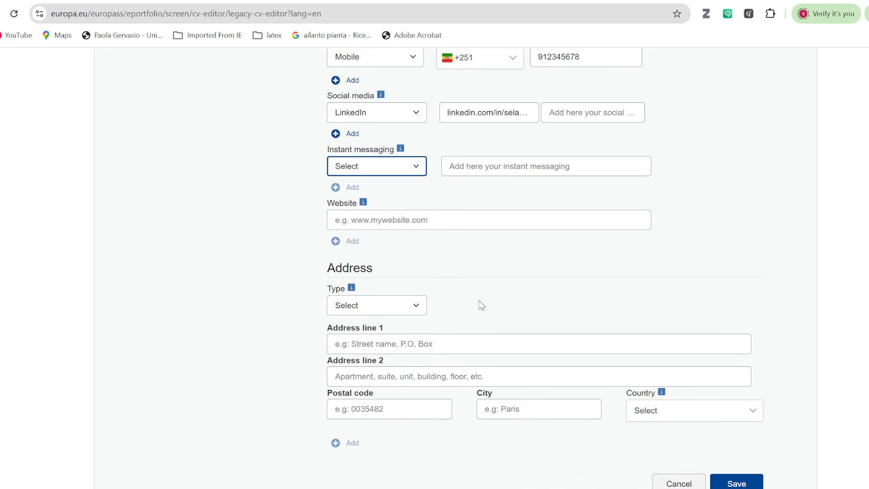
{"action": "scroll", "coordinate": [477, 281], "scroll_direction": "down", "scroll_amount": 1}
{"action": "scroll", "coordinate": [477, 280], "scroll_direction": "down", "scroll_amount": 1}
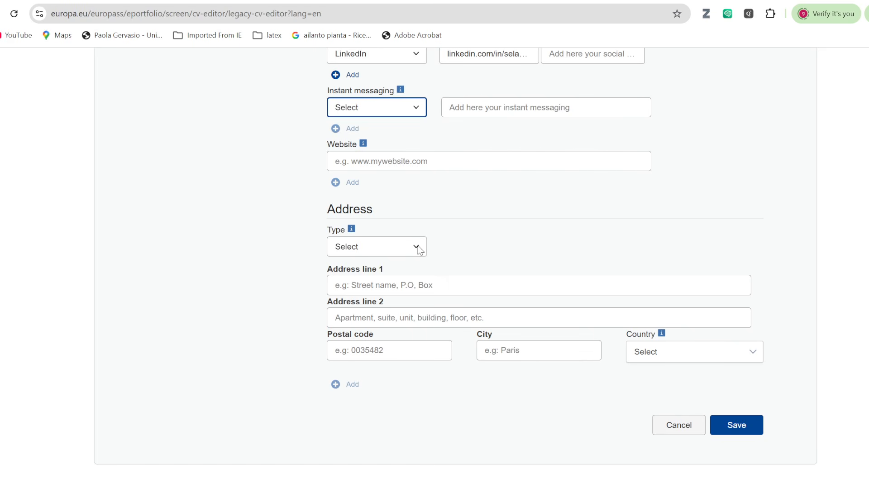
{"action": "left_click", "coordinate": [394, 247]}
{"action": "left_click", "coordinate": [389, 277]}
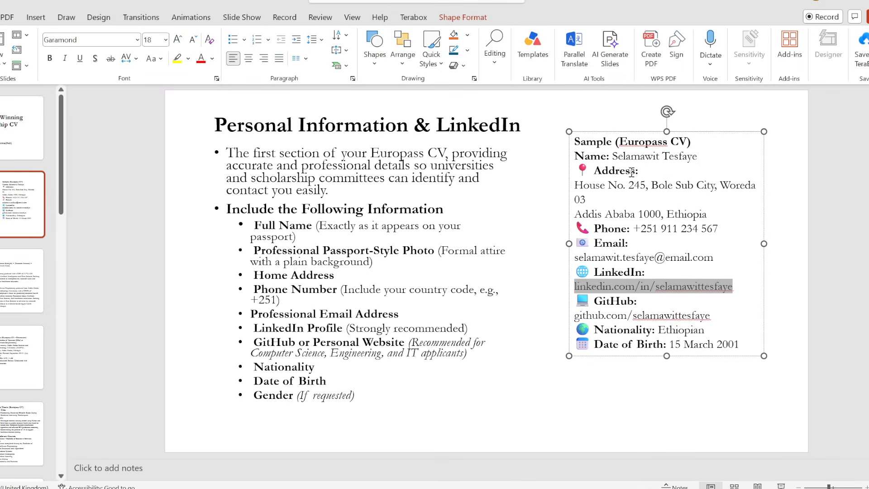
Select the sub-city and woreda text of the sample home address on the slide.
{"action": "mouse_move", "coordinate": [653, 187]}
{"action": "left_mouse_down"}
{"action": "mouse_move", "coordinate": [733, 187]}
{"action": "mouse_move", "coordinate": [650, 194]}
{"action": "left_mouse_up"}
{"action": "key", "text": "ctrl+c"}
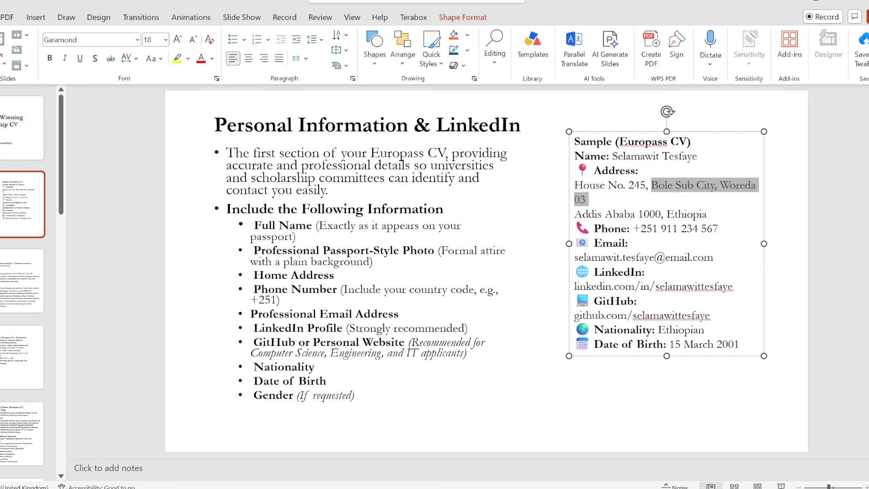
Paste the sub-city and woreda line into Address line 1 and enter Addis Ababa as city.
{"action": "left_click", "coordinate": [643, 483]}
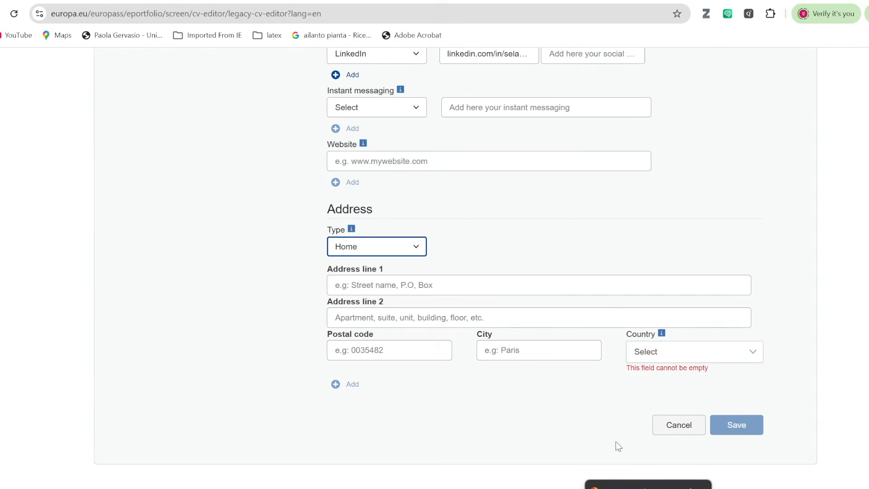
{"action": "left_click", "coordinate": [368, 284]}
{"action": "key", "text": "ctrl+v"}
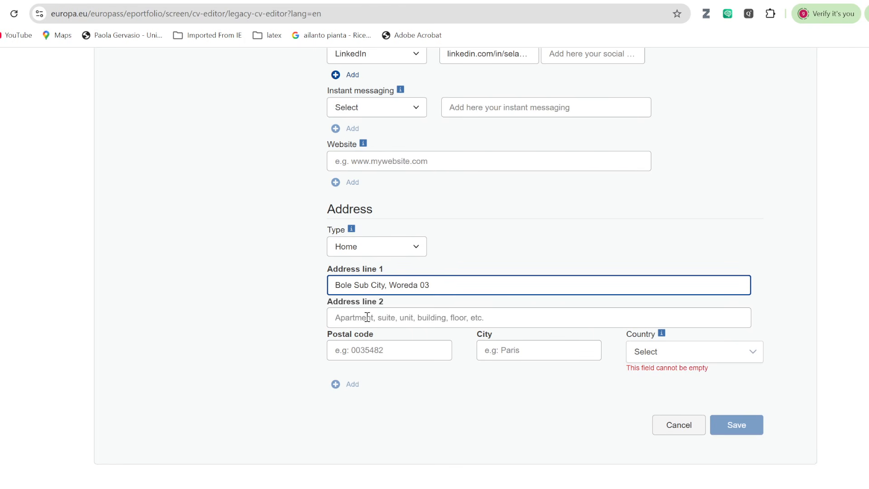
{"action": "left_click", "coordinate": [509, 352]}
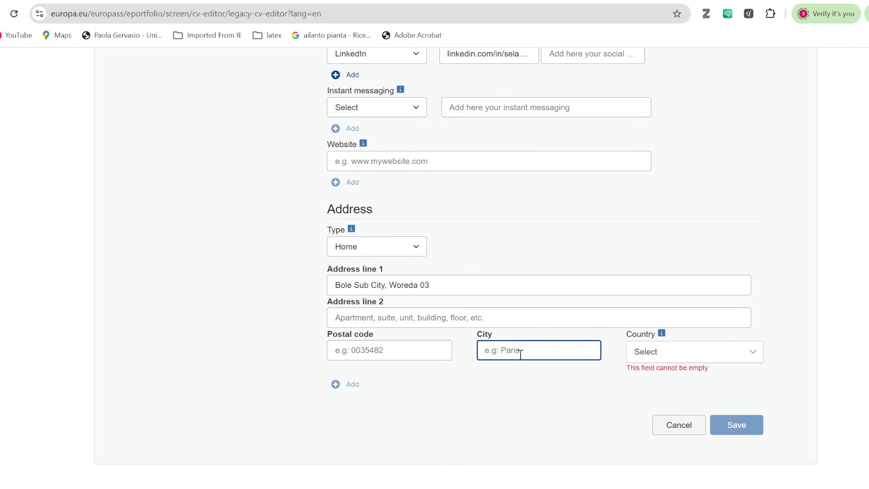
{"action": "type", "text": "Addis Ababa"}
Set the address country to Ethiopia and save the details.
{"action": "left_click", "coordinate": [737, 353]}
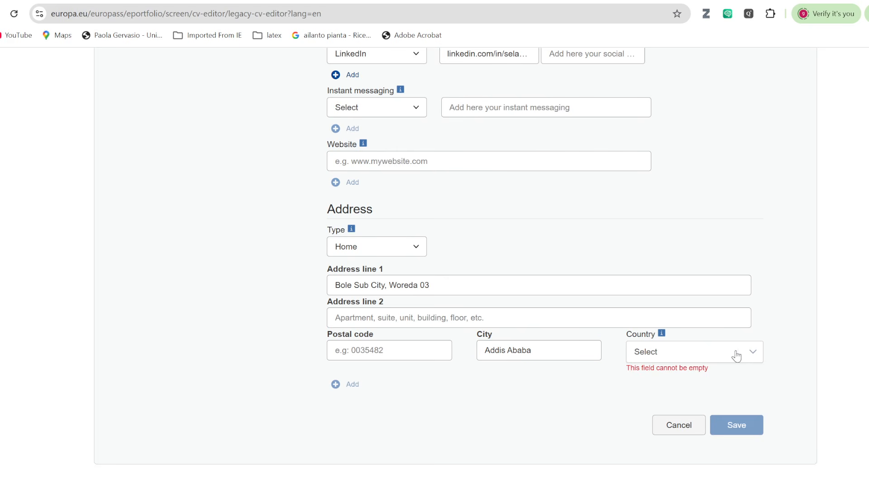
{"action": "type", "text": "ethiop"}
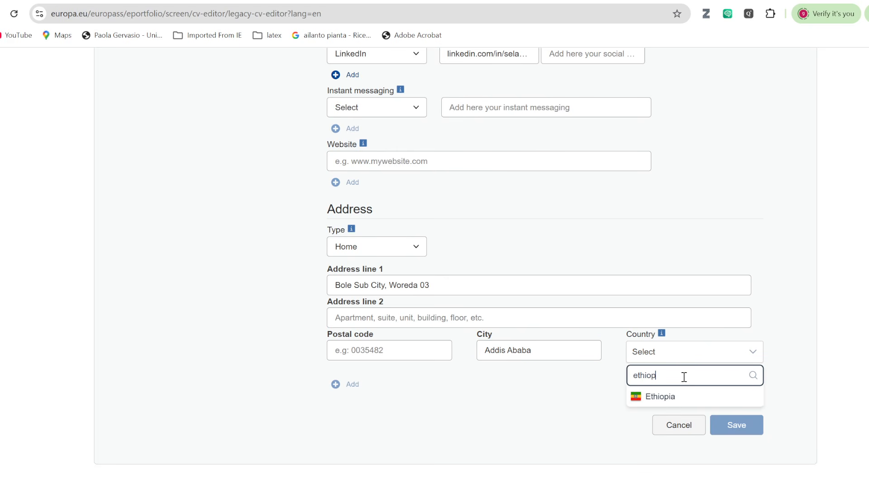
{"action": "left_click", "coordinate": [670, 400]}
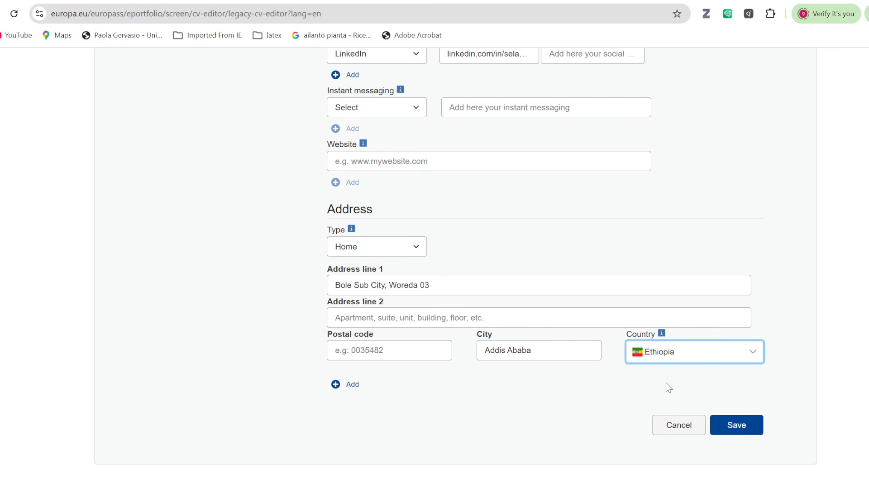
{"action": "left_click", "coordinate": [728, 425]}
Save the personal details and apply the fourth CV template.
{"action": "scroll", "coordinate": [598, 344], "scroll_direction": "down", "scroll_amount": 20}
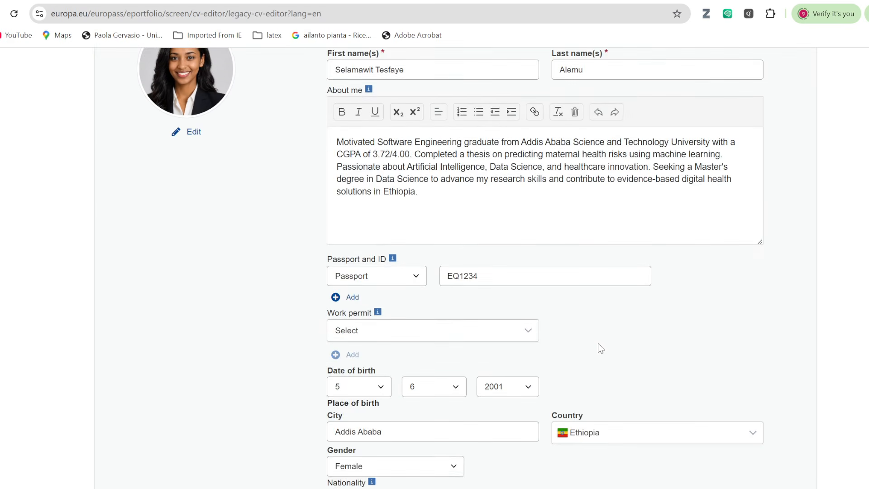
{"action": "left_click", "coordinate": [727, 362]}
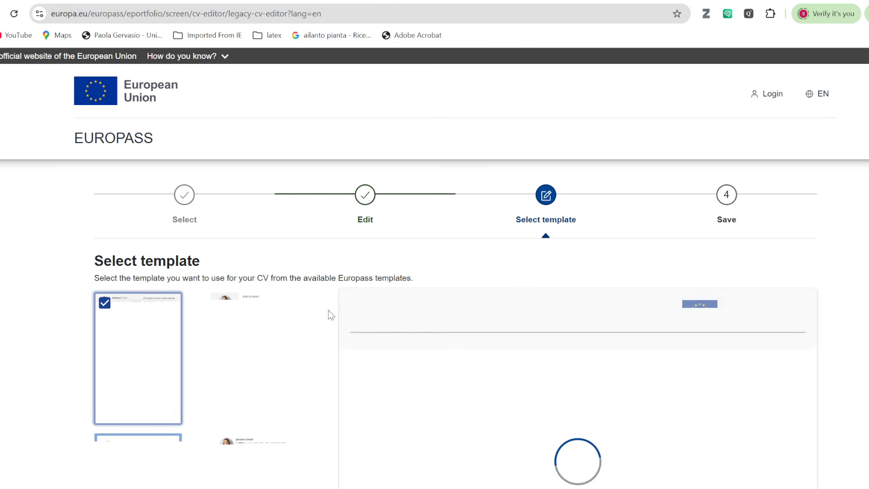
{"action": "scroll", "coordinate": [310, 315], "scroll_direction": "down", "scroll_amount": 5}
{"action": "left_click", "coordinate": [272, 285]}
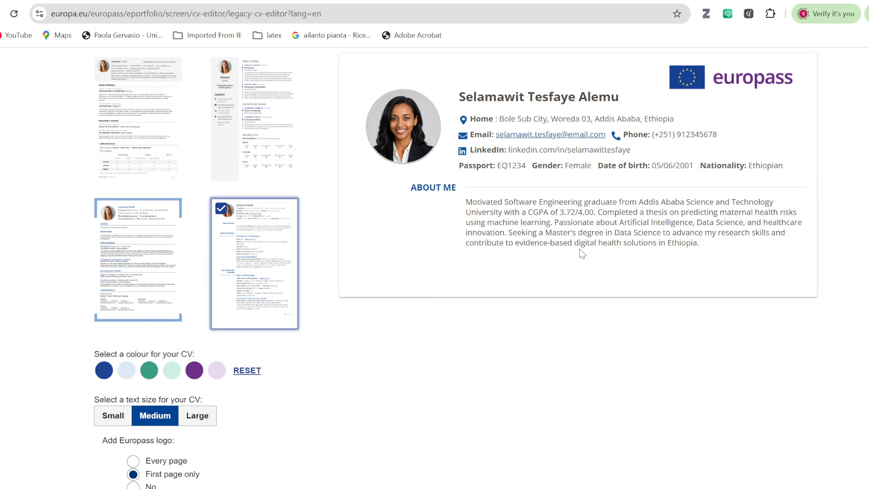
Return to editing the CV content and review the Education guide slide in PowerPoint.
{"action": "scroll", "coordinate": [516, 299], "scroll_direction": "up", "scroll_amount": 5}
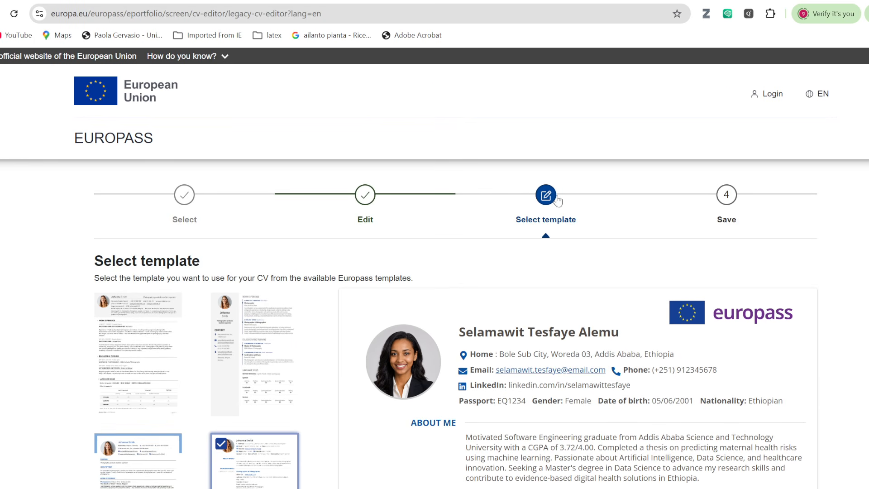
{"action": "left_click", "coordinate": [376, 193]}
{"action": "scroll", "coordinate": [507, 314], "scroll_direction": "down", "scroll_amount": 5}
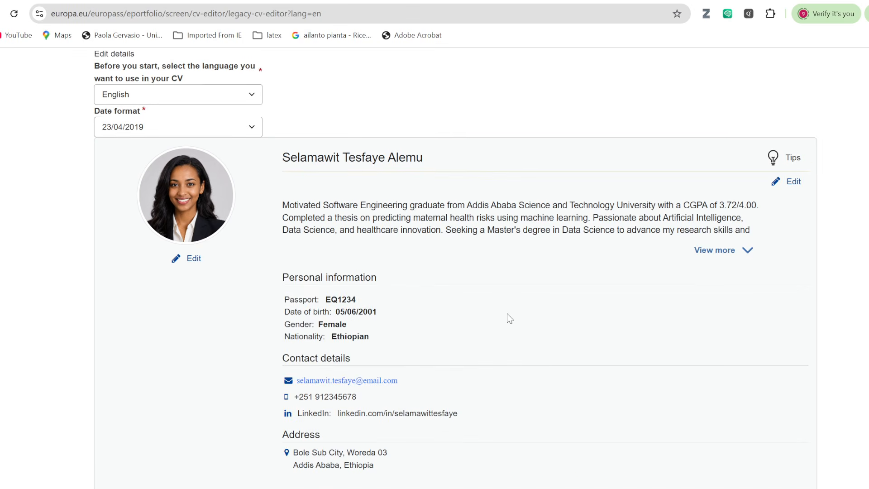
{"action": "scroll", "coordinate": [507, 314], "scroll_direction": "down", "scroll_amount": 3}
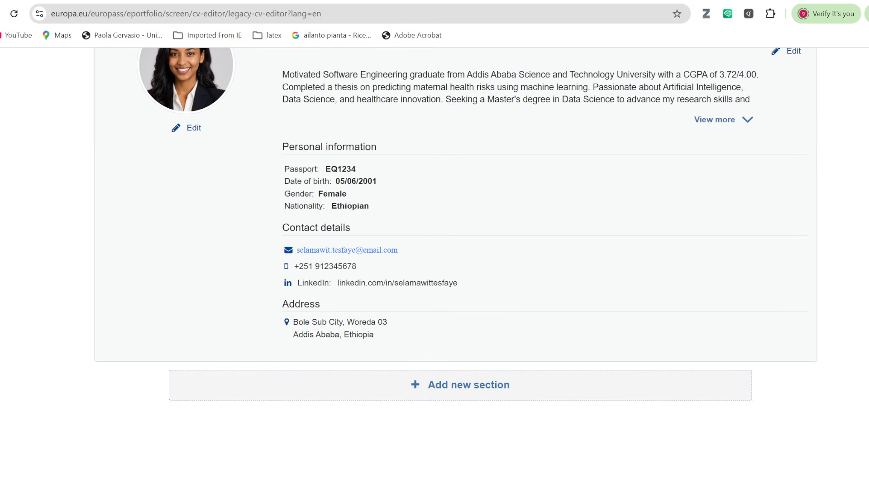
{"action": "key", "text": "alt+Tab"}
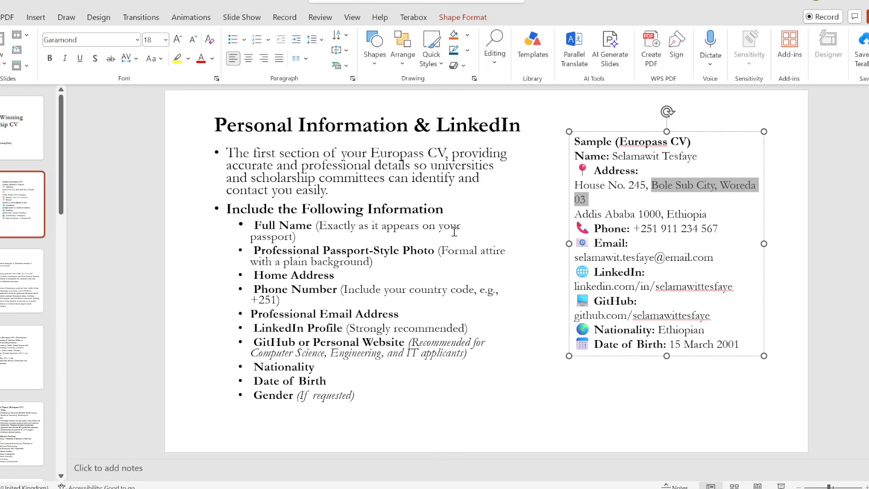
{"action": "scroll", "coordinate": [454, 232], "scroll_direction": "down", "scroll_amount": 2}
{"action": "scroll", "coordinate": [427, 232], "scroll_direction": "down", "scroll_amount": 2}
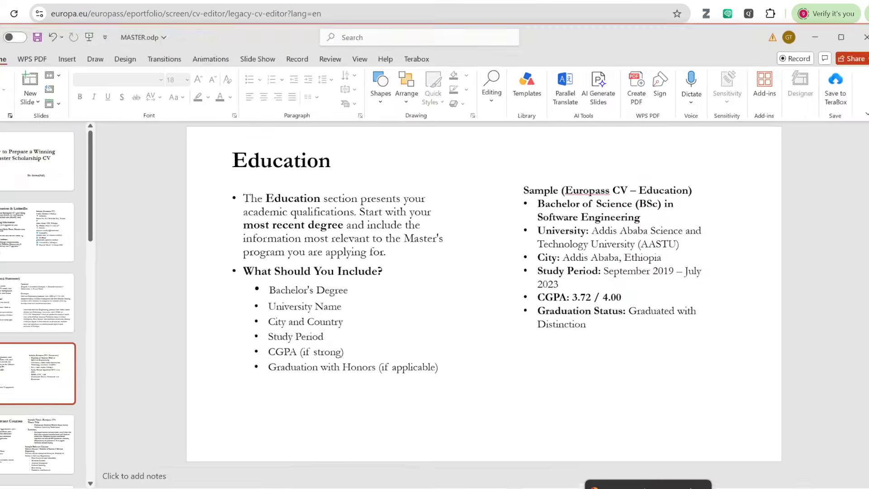
{"action": "key", "text": "alt+Tab"}
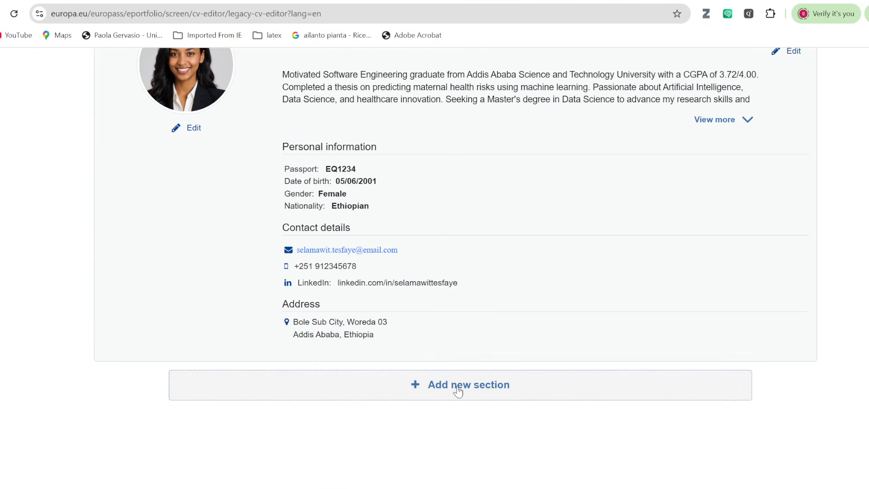
Add a new Education and training section to the CV.
{"action": "left_click", "coordinate": [457, 387]}
{"action": "left_click", "coordinate": [691, 314]}
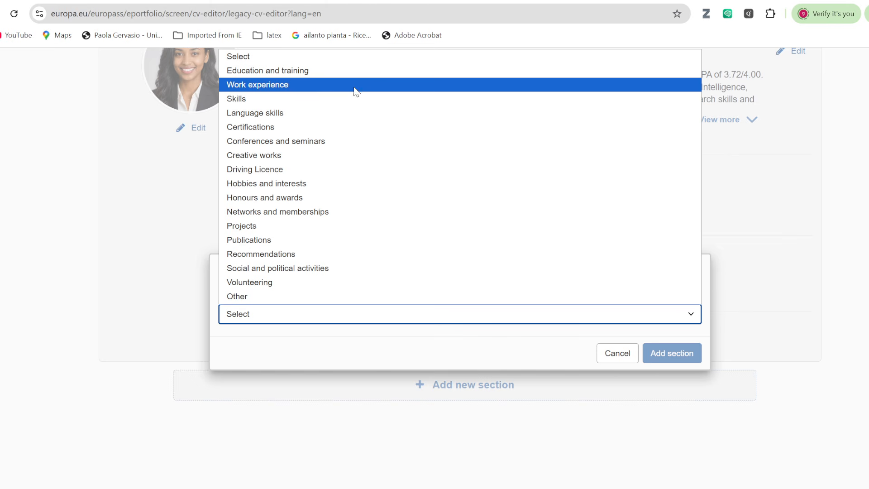
{"action": "left_click", "coordinate": [349, 71]}
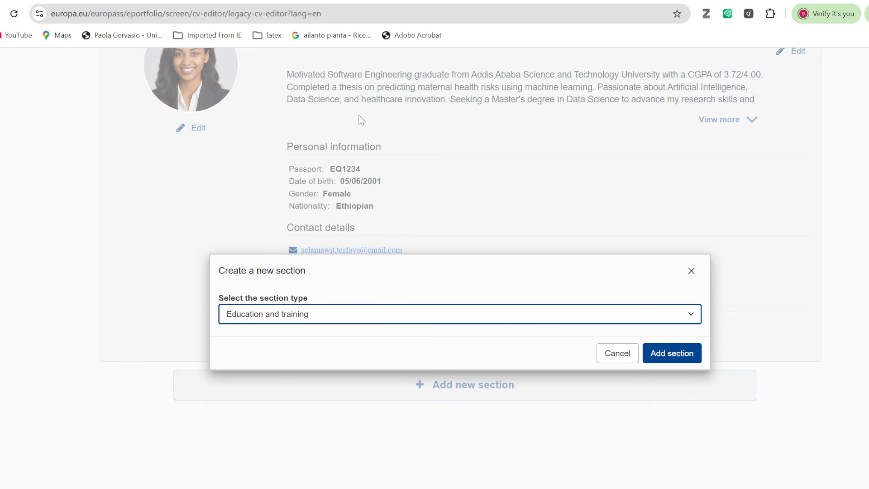
{"action": "left_click", "coordinate": [671, 353]}
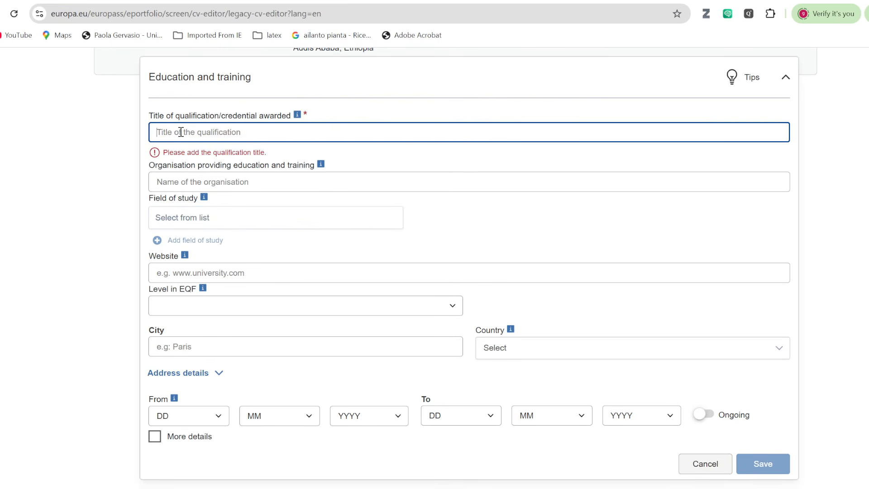
Fill in Bachelor of Science (BSc) and the AASTU university name from the slide.
{"action": "key", "text": "alt+Tab"}
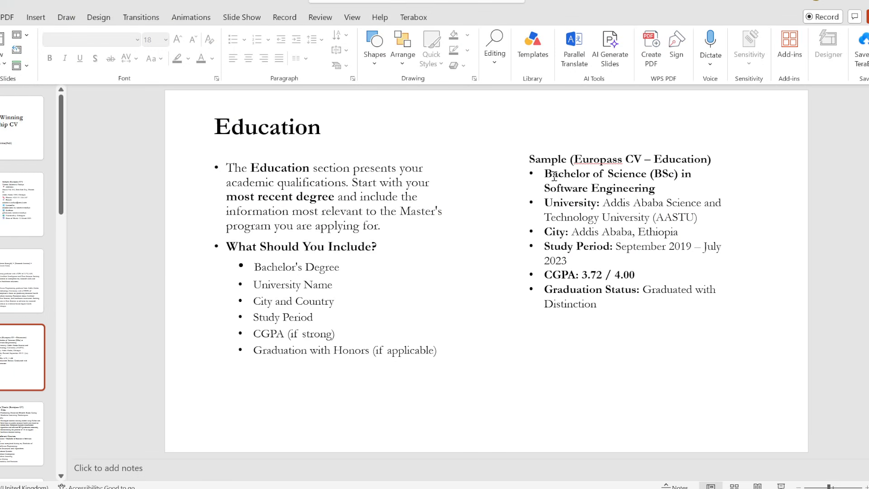
{"action": "left_click_drag", "start_coordinate": [547, 172], "coordinate": [677, 174]}
{"action": "key", "text": "ctrl+c"}
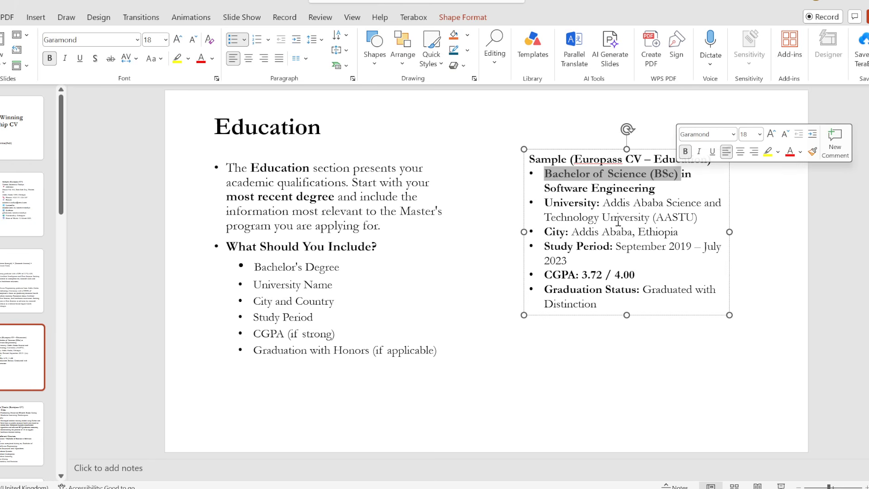
{"action": "key", "text": "alt+Tab"}
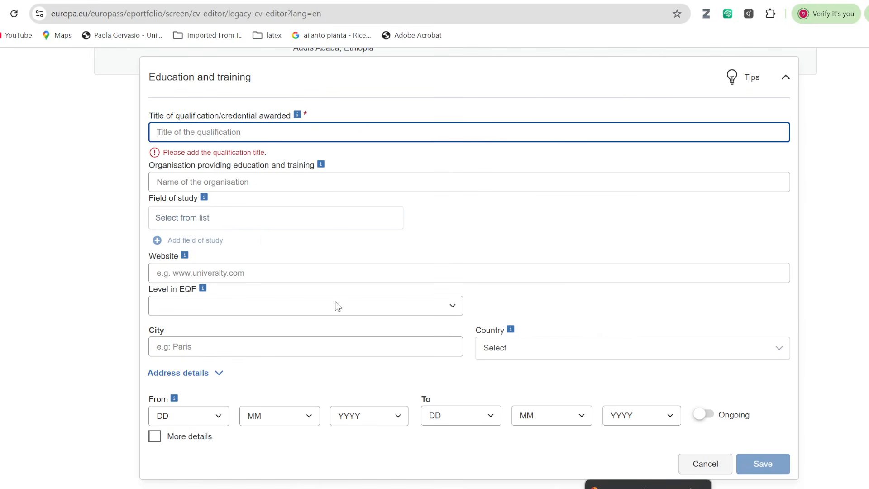
{"action": "key", "text": "ctrl+v"}
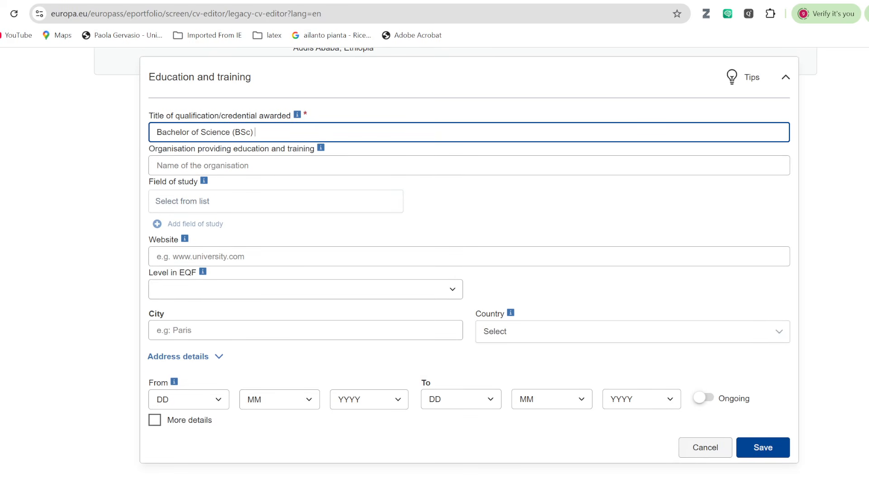
{"action": "key", "text": "alt+Tab"}
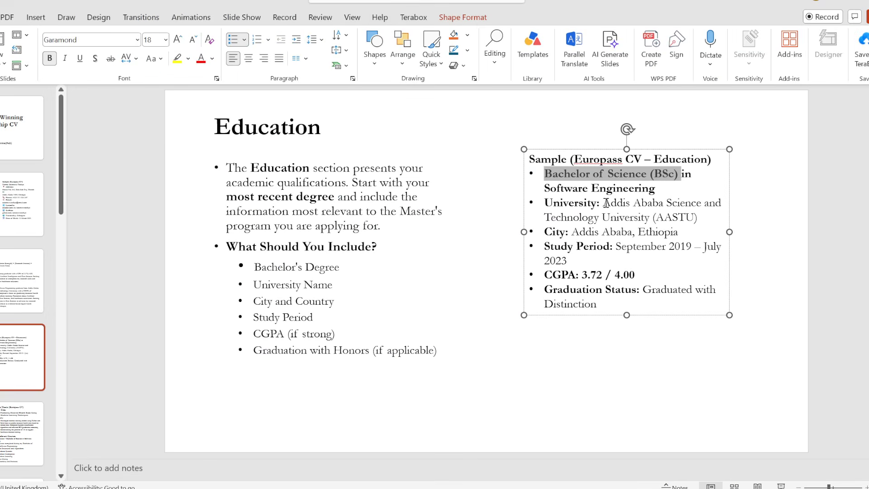
{"action": "left_click_drag", "start_coordinate": [606, 204], "coordinate": [708, 215]}
{"action": "key", "text": "ctrl+c"}
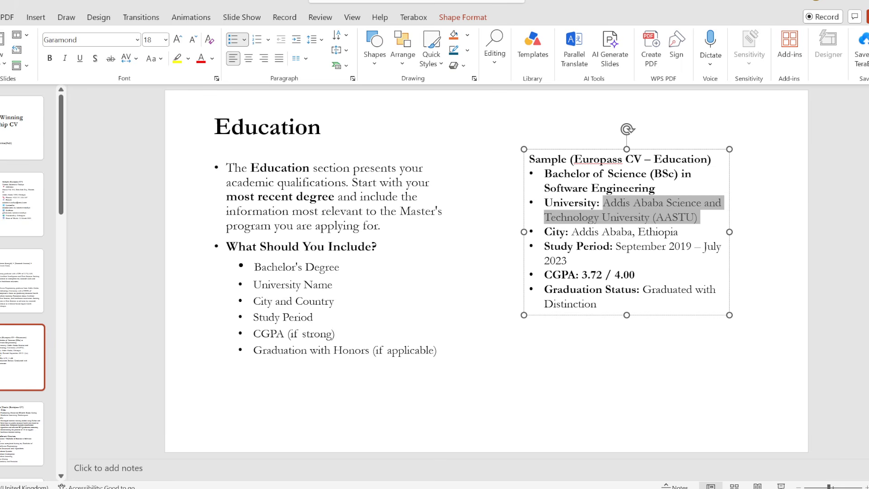
{"action": "key", "text": "alt+Tab"}
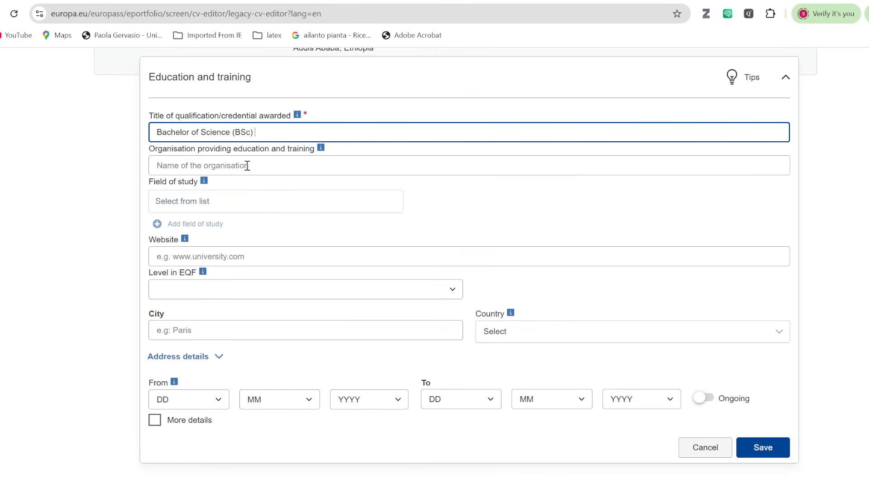
{"action": "left_click", "coordinate": [247, 165]}
{"action": "key", "text": "ctrl+v"}
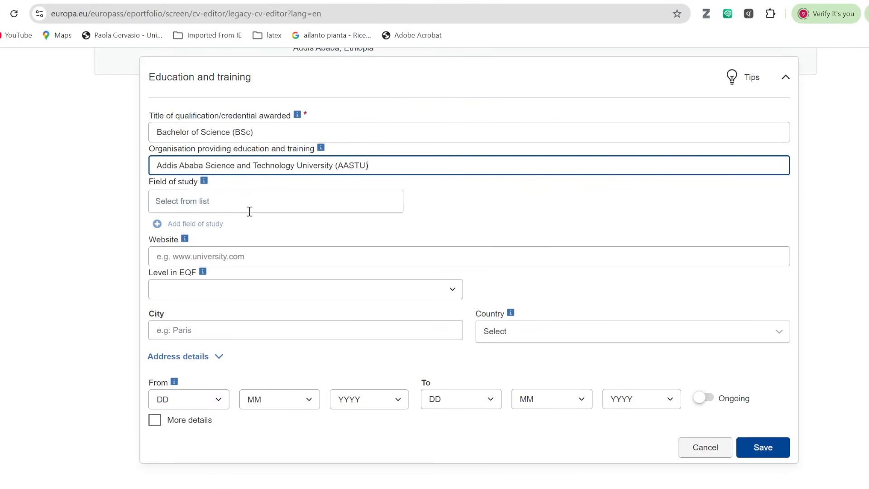
Enter Software Engineering as the field of study from the slide.
{"action": "key", "text": "alt+Tab"}
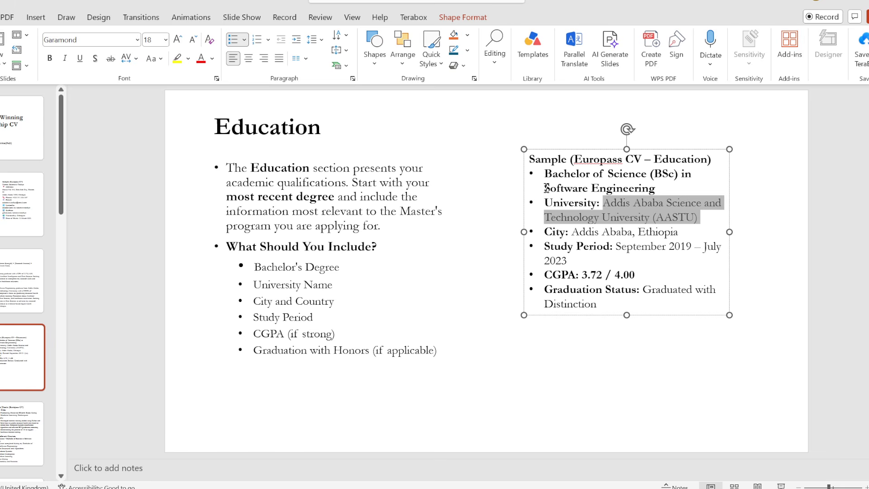
{"action": "left_click_drag", "start_coordinate": [546, 187], "coordinate": [653, 191]}
{"action": "key", "text": "ctrl+c"}
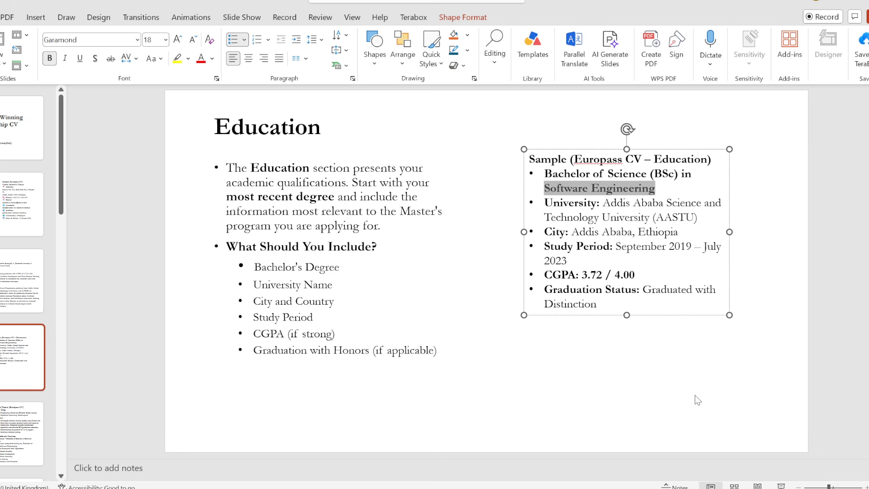
{"action": "key", "text": "alt+Tab"}
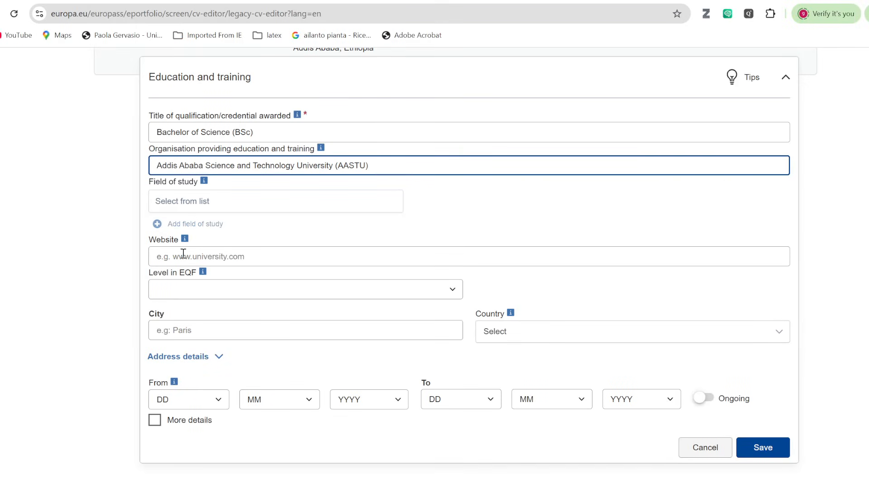
{"action": "left_click", "coordinate": [180, 254]}
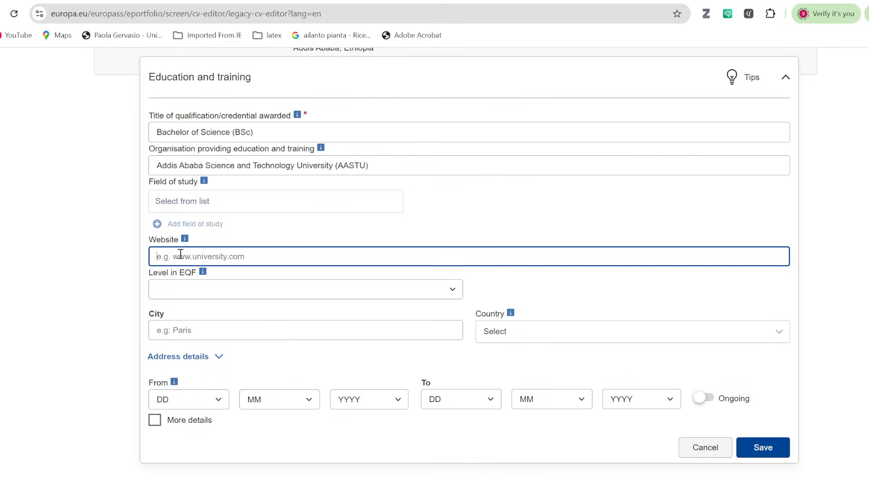
{"action": "left_click", "coordinate": [169, 201]}
{"action": "key", "text": "ctrl+v"}
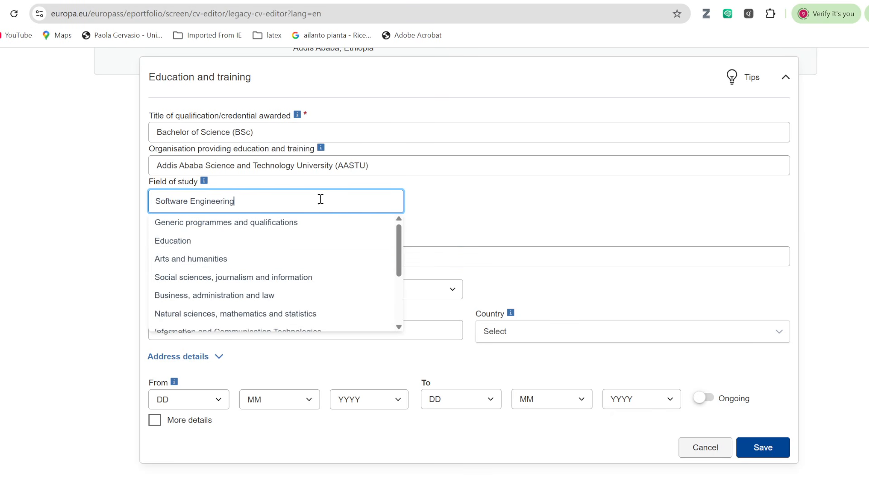
{"action": "left_click", "coordinate": [528, 200]}
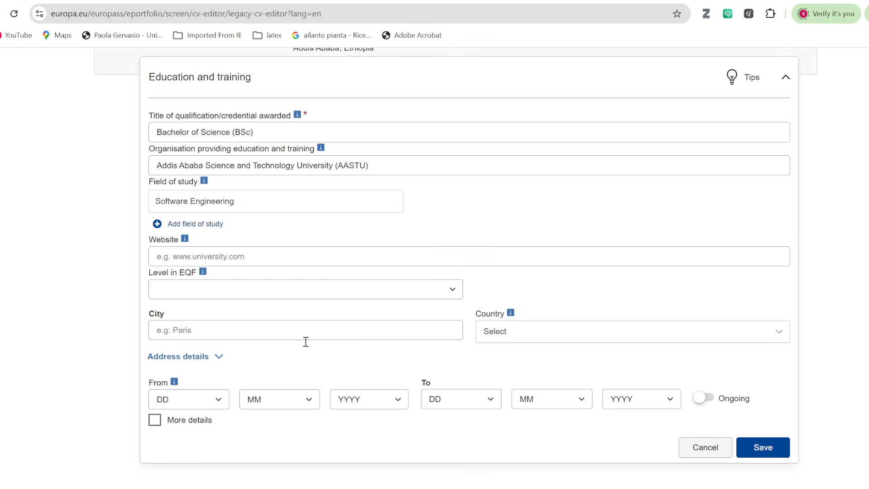
{"action": "scroll", "coordinate": [349, 340], "scroll_direction": "down", "scroll_amount": 2}
{"action": "left_click", "coordinate": [281, 272]}
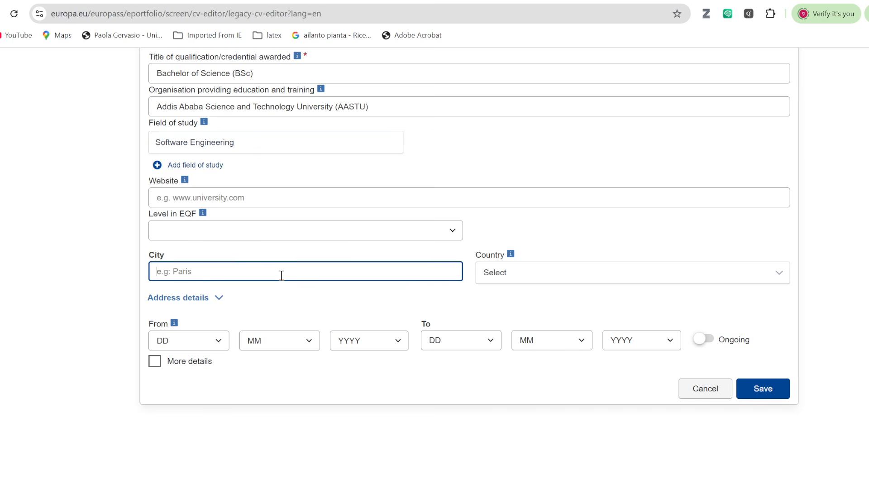
Set the study location to Addis Ababa, Ethiopia.
{"action": "type", "text": "Addis Ababa"}
{"action": "left_click", "coordinate": [772, 276]}
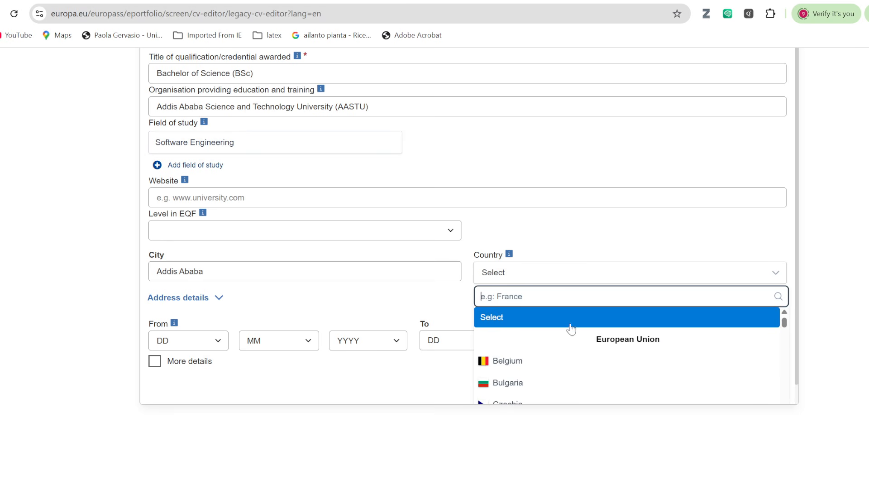
{"action": "type", "text": "et"}
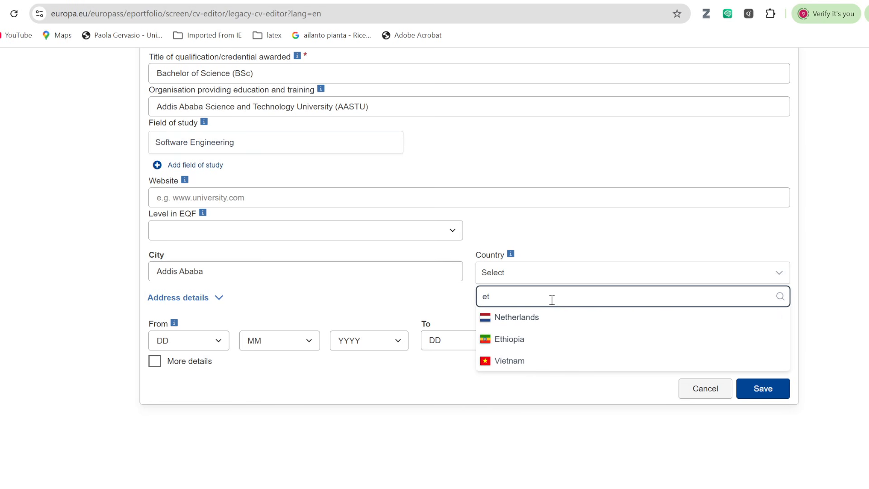
{"action": "left_click", "coordinate": [527, 339]}
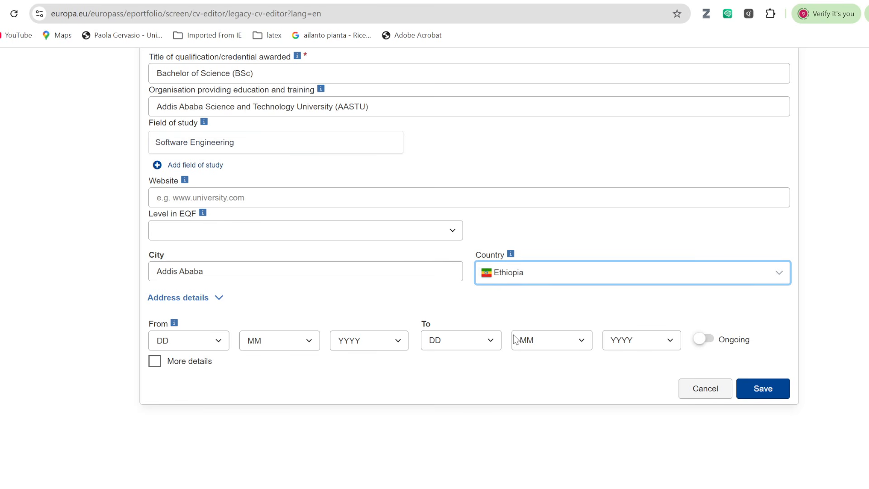
Set the education start date to 9/9/2021.
{"action": "scroll", "coordinate": [263, 377], "scroll_direction": "down", "scroll_amount": 1}
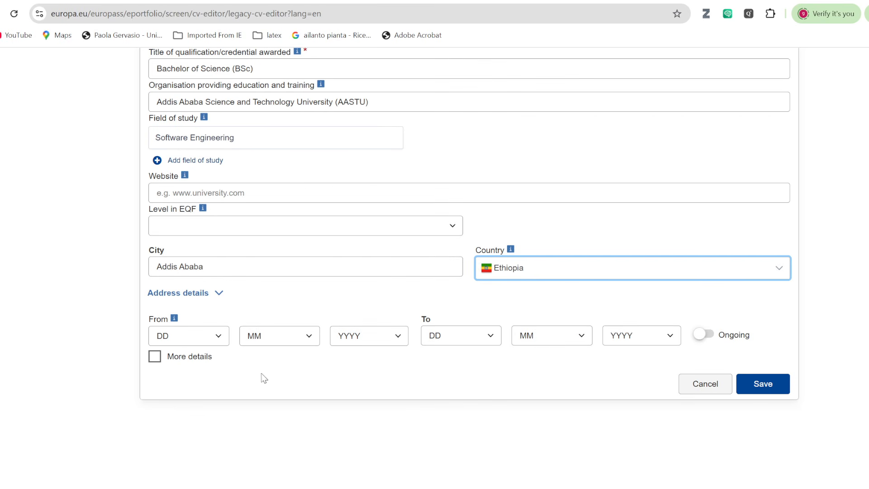
{"action": "left_click", "coordinate": [220, 338]}
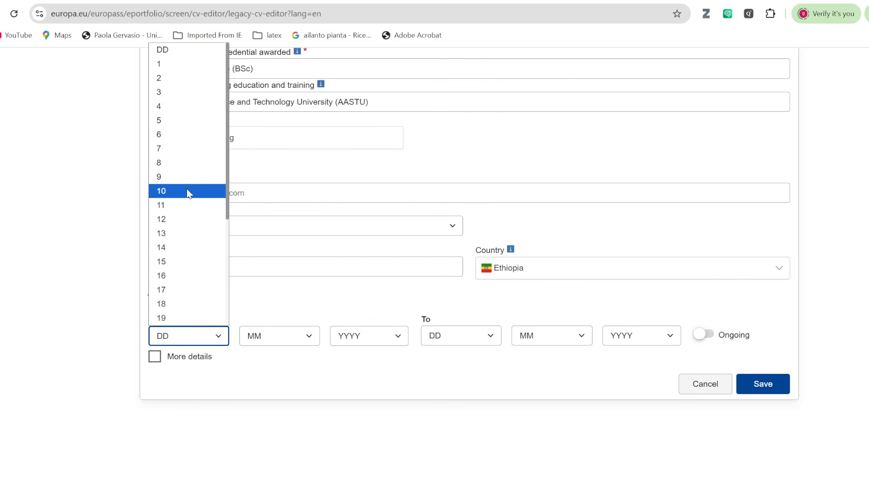
{"action": "left_click", "coordinate": [186, 177]}
{"action": "left_click", "coordinate": [310, 336]}
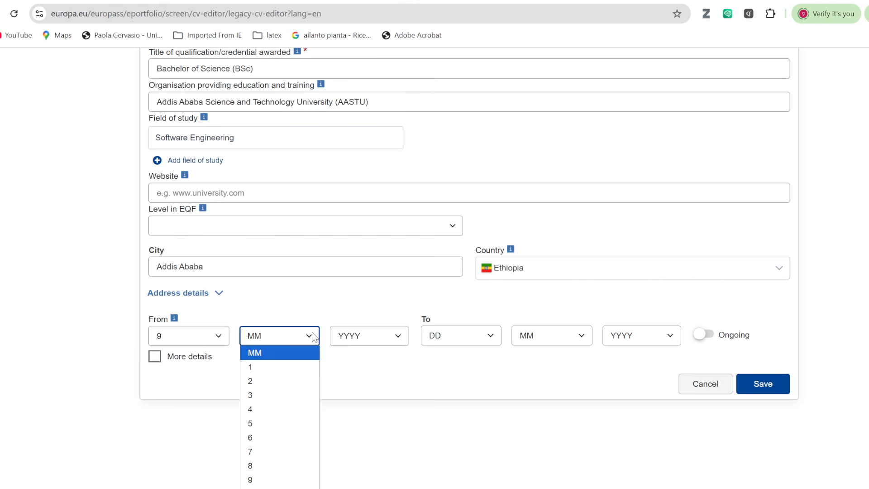
{"action": "left_click", "coordinate": [266, 479]}
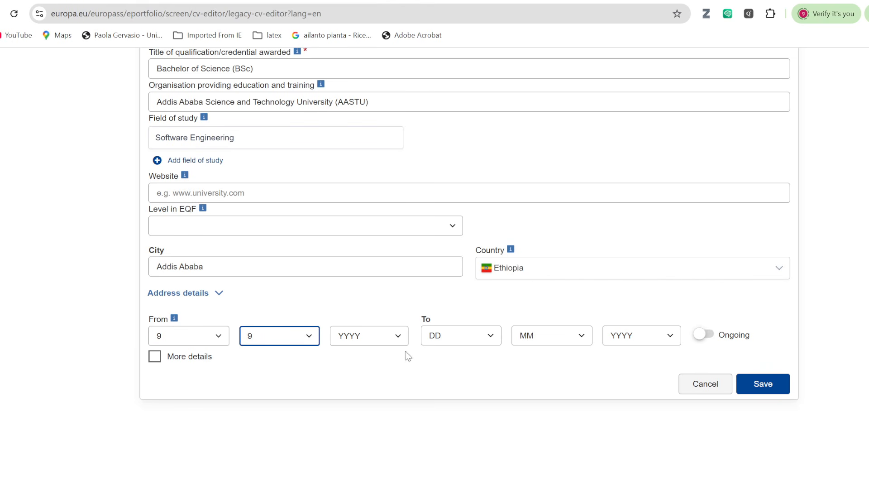
{"action": "left_click", "coordinate": [398, 334]}
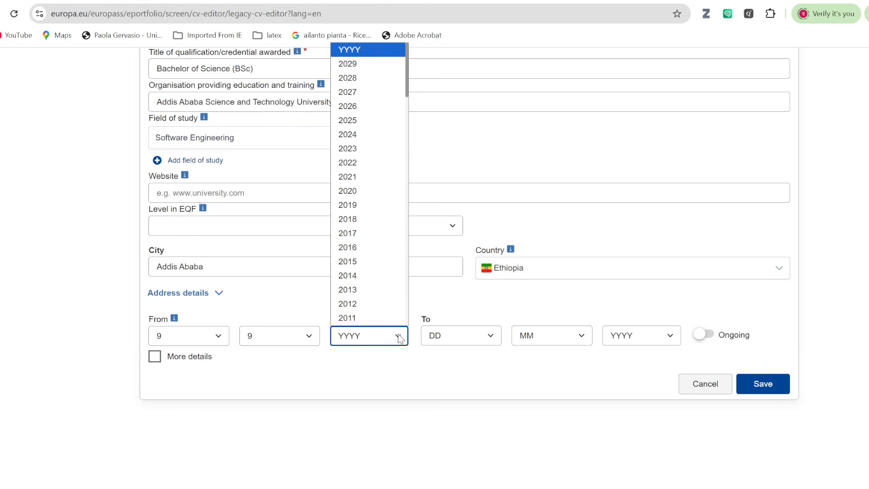
{"action": "left_click", "coordinate": [376, 185]}
Set the education end date to 9/6/2025.
{"action": "left_click", "coordinate": [493, 337]}
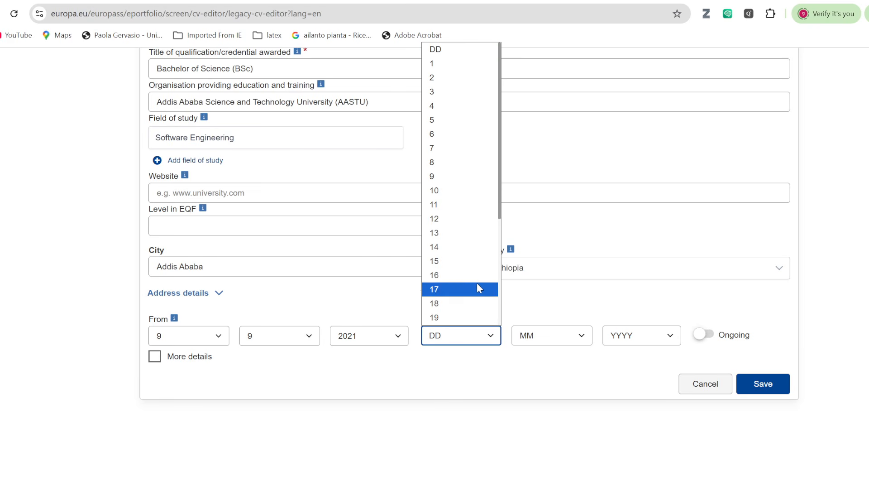
{"action": "left_click", "coordinate": [452, 177]}
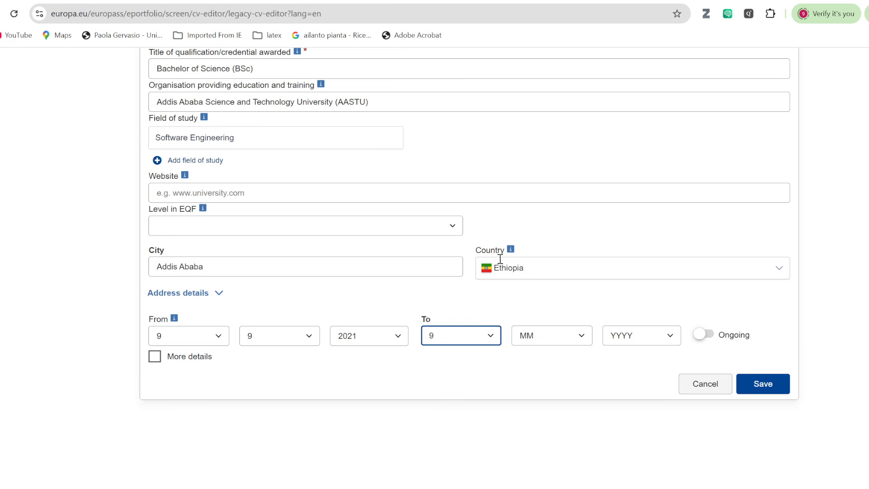
{"action": "left_click", "coordinate": [586, 343]}
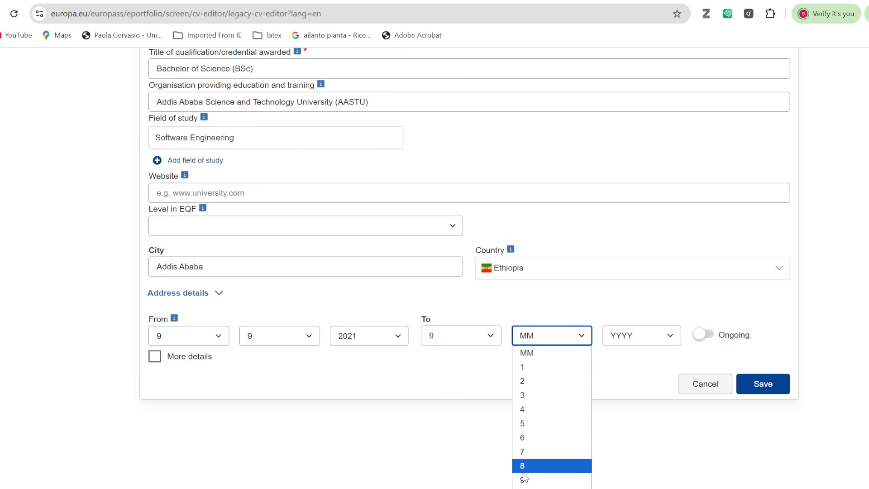
{"action": "left_click", "coordinate": [525, 438]}
{"action": "left_click", "coordinate": [673, 345]}
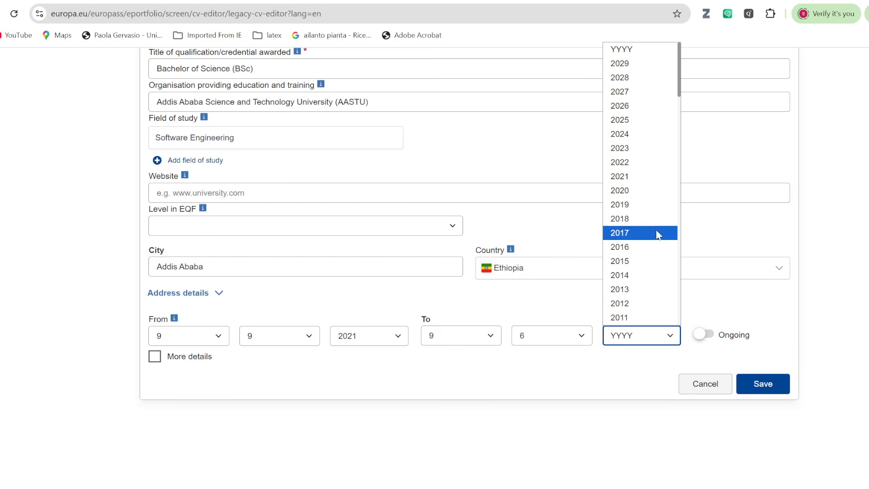
{"action": "left_click", "coordinate": [638, 121]}
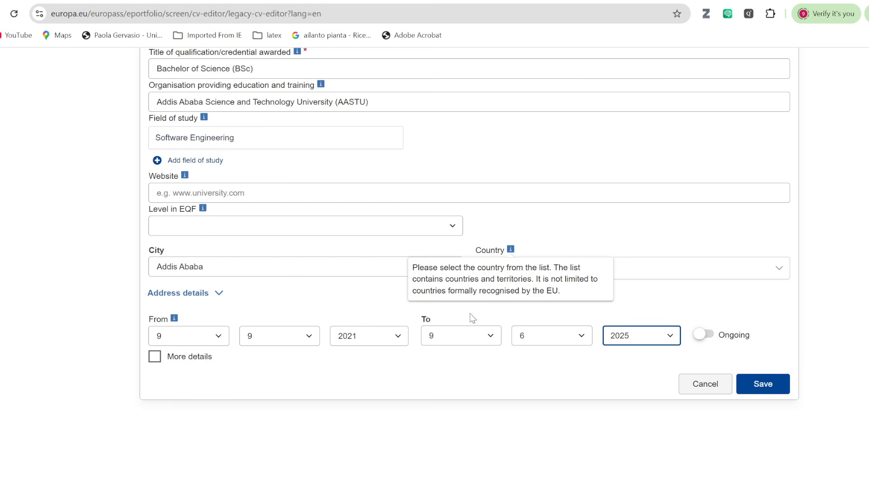
Show the extra details, enter final grade 3.8/4, and save the BSc entry.
{"action": "left_click", "coordinate": [155, 357]}
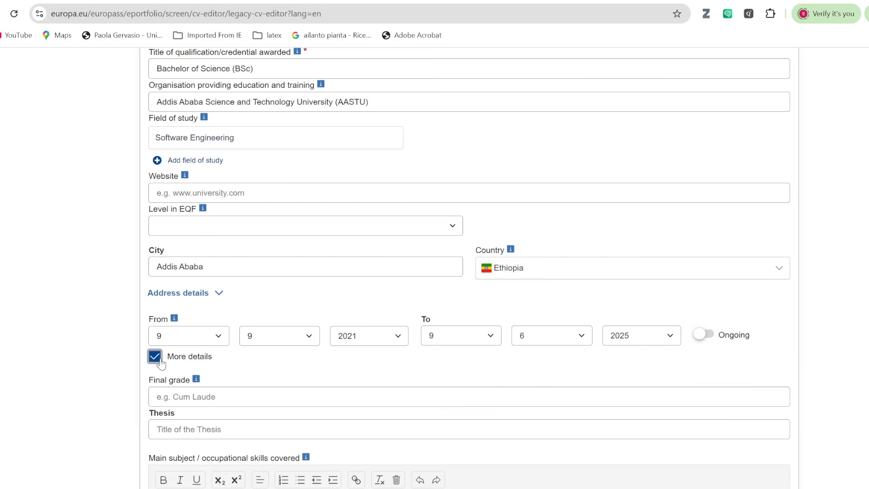
{"action": "scroll", "coordinate": [355, 348], "scroll_direction": "down", "scroll_amount": 4}
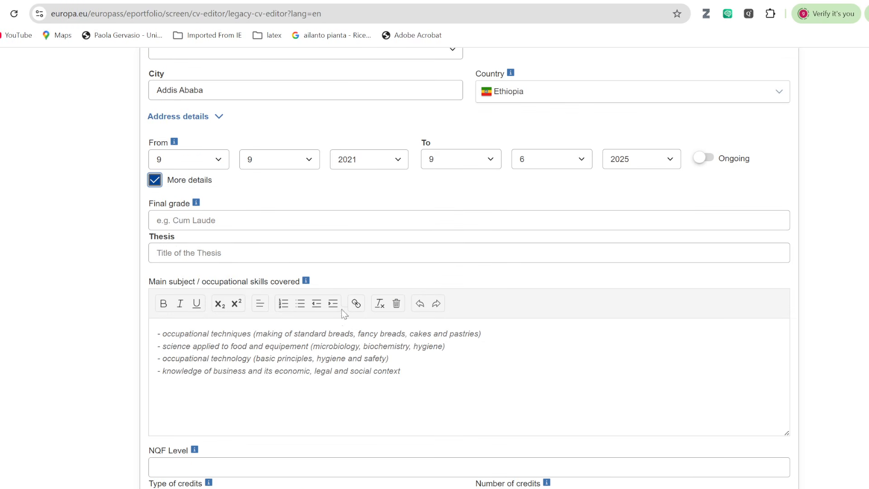
{"action": "left_click", "coordinate": [220, 221]}
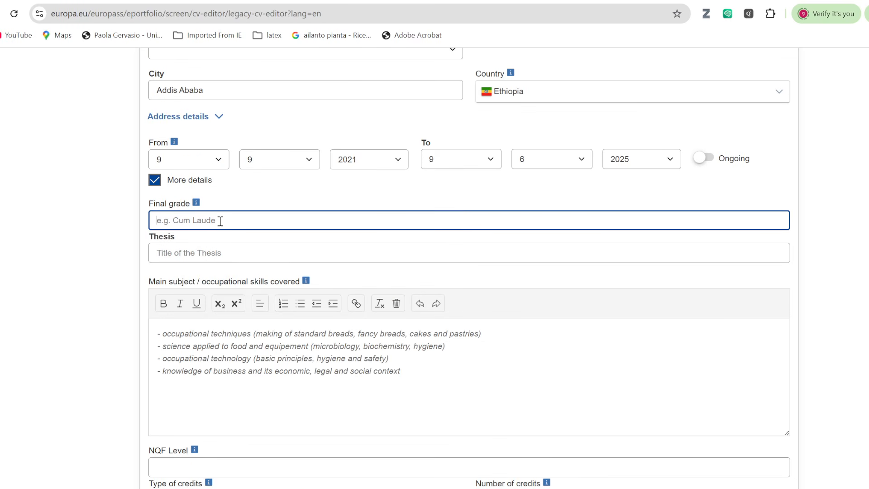
{"action": "type", "text": "3.8/4"}
{"action": "scroll", "coordinate": [354, 393], "scroll_direction": "down", "scroll_amount": 4}
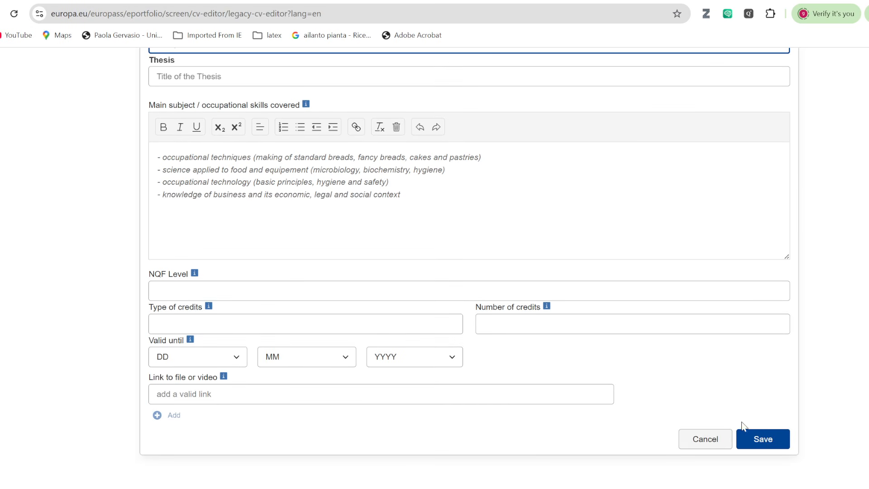
{"action": "scroll", "coordinate": [335, 257], "scroll_direction": "up", "scroll_amount": 3}
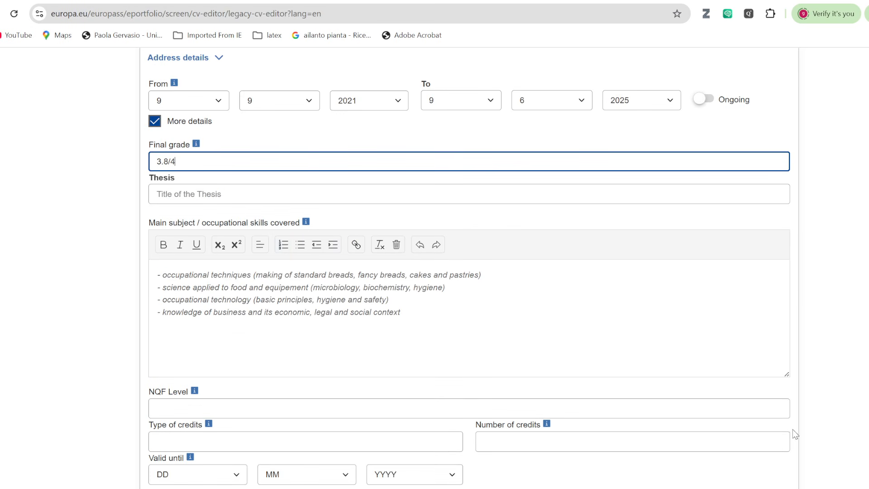
{"action": "scroll", "coordinate": [797, 432], "scroll_direction": "down", "scroll_amount": 4}
{"action": "left_click", "coordinate": [769, 383]}
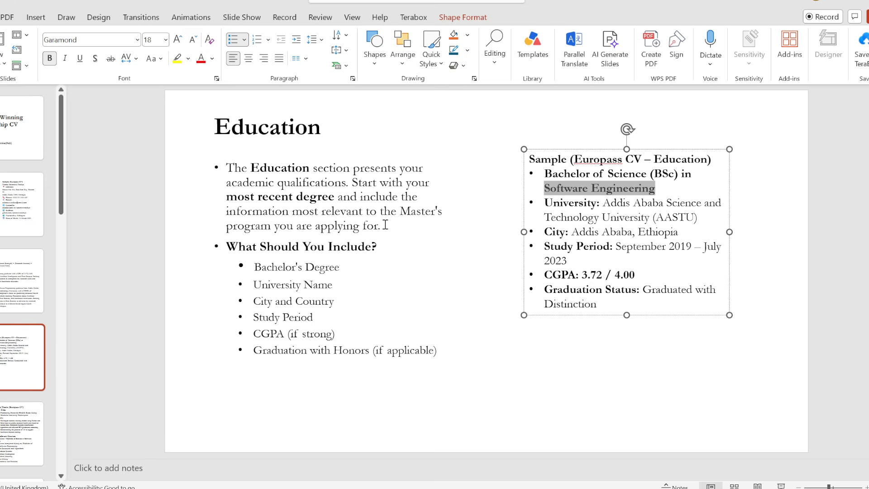
Copy the 'Bachelor's Thesis' heading from the Thesis & Relevant Courses slide.
{"action": "scroll", "coordinate": [385, 225], "scroll_direction": "down", "scroll_amount": 1}
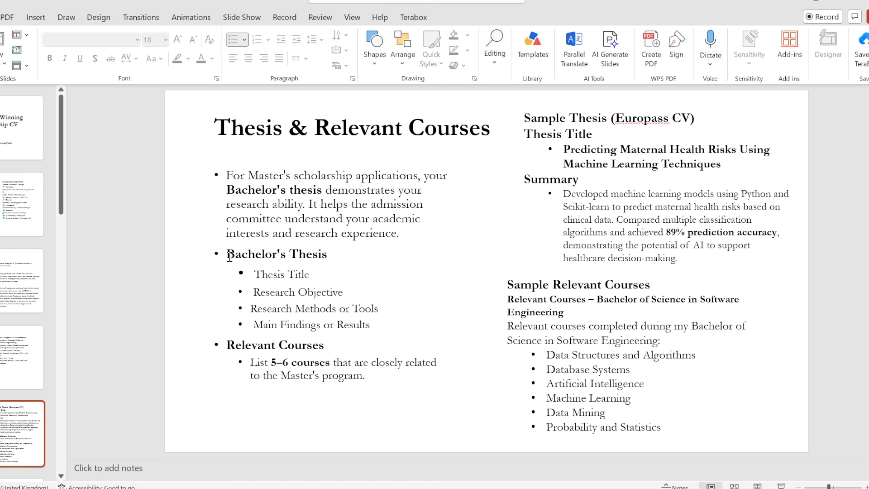
{"action": "left_click_drag", "start_coordinate": [227, 255], "coordinate": [330, 256]}
{"action": "key", "text": "ctrl+c"}
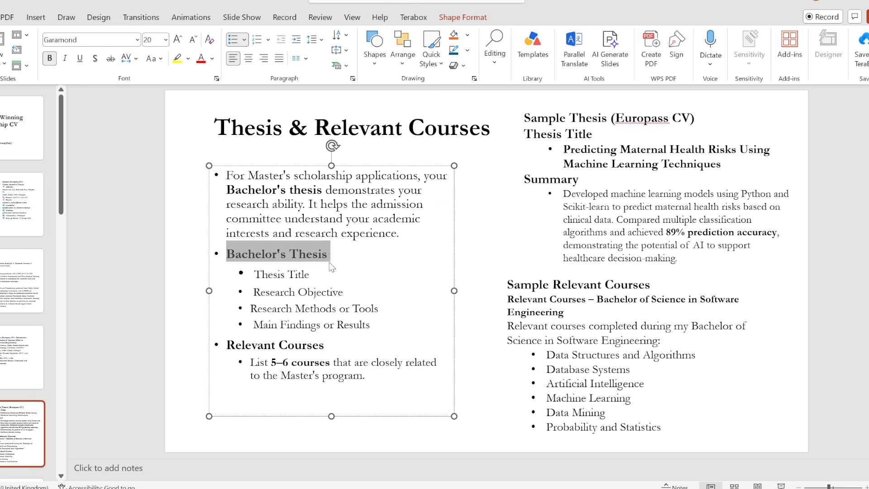
{"action": "key", "text": "alt+Tab"}
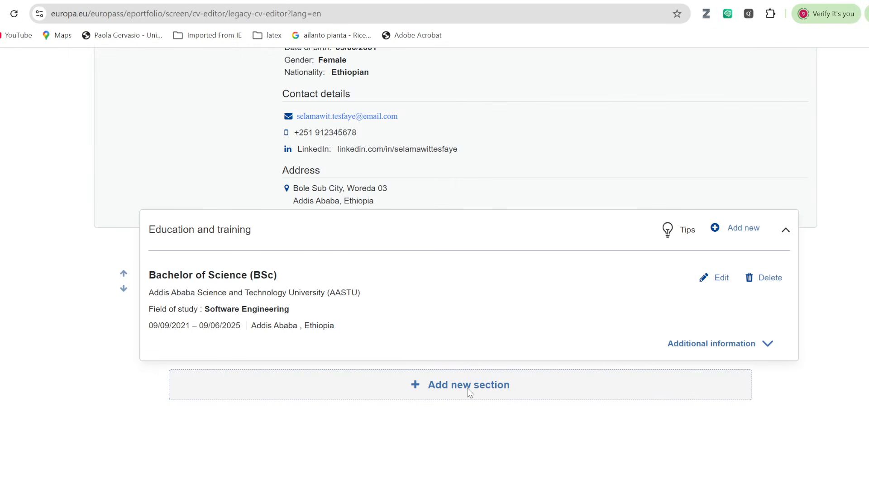
Create an Other-type CV section titled 'Bachelor's Thesis'.
{"action": "left_click", "coordinate": [465, 397]}
{"action": "left_click", "coordinate": [687, 315]}
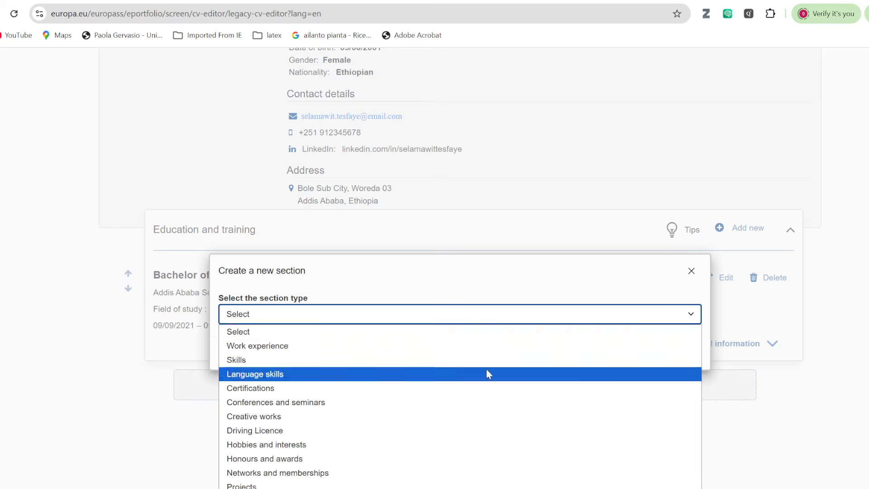
{"action": "left_click", "coordinate": [300, 381]}
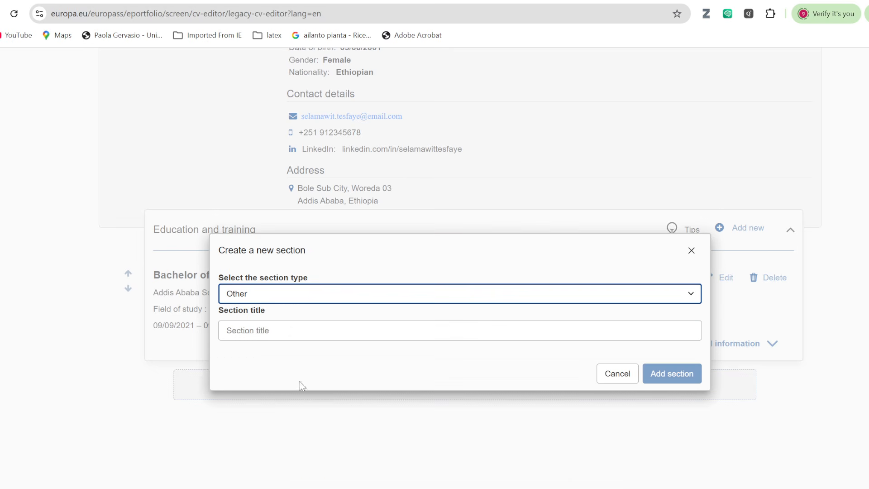
{"action": "left_click", "coordinate": [237, 329]}
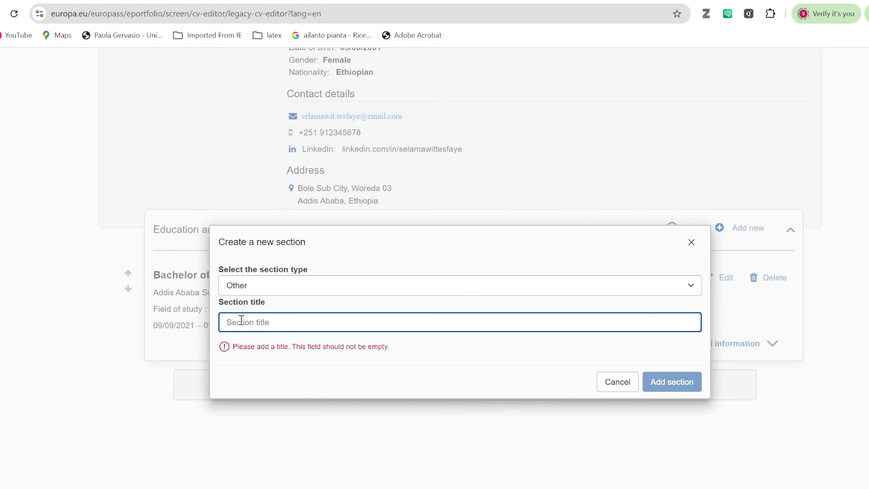
{"action": "key", "text": "ctrl+v"}
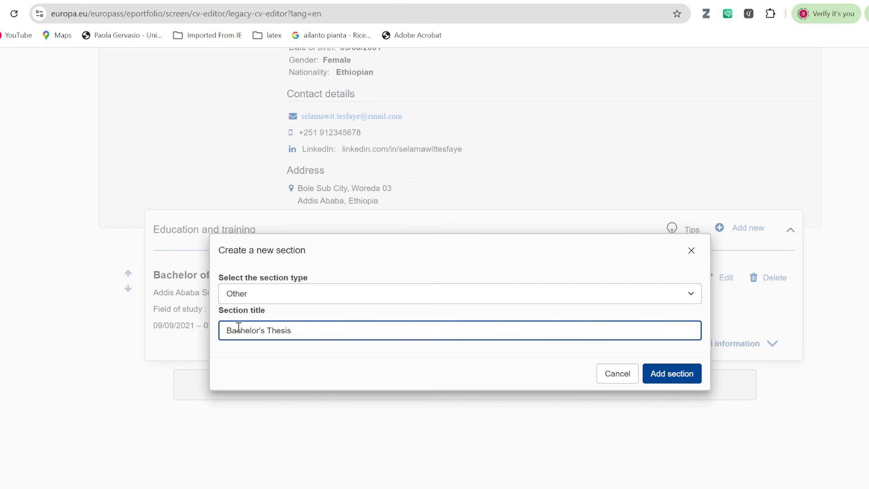
{"action": "left_click", "coordinate": [672, 373]}
{"action": "scroll", "coordinate": [391, 365], "scroll_direction": "down", "scroll_amount": 3}
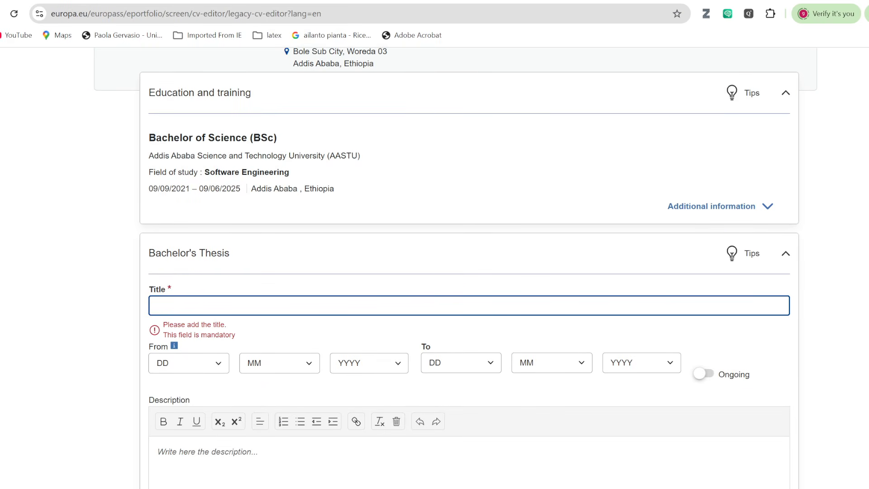
Select the sample thesis title on the PowerPoint slide.
{"action": "key", "text": "alt+Tab"}
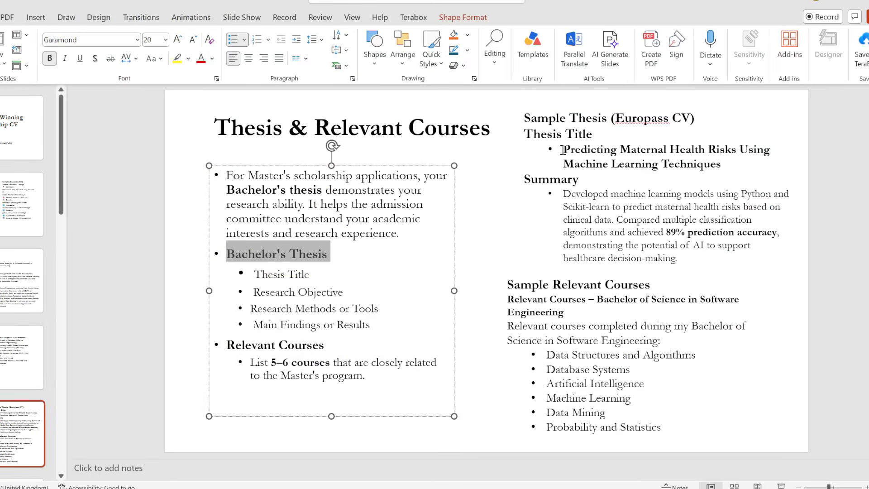
{"action": "left_click", "coordinate": [565, 149]}
{"action": "left_click_drag", "start_coordinate": [565, 149], "coordinate": [720, 173]}
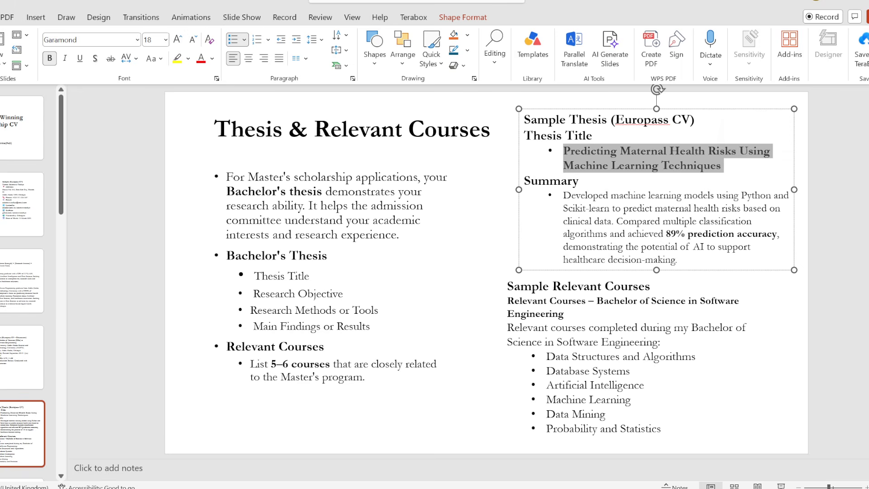
Paste the thesis title 'Predicting Maternal Health Risks Using Machine Learning Techniques' and set start date 6/2025.
{"action": "key", "text": "alt+Tab"}
{"action": "type", "text": "Predicting Maternal Health Risks Using Machine Learning Techniques"}
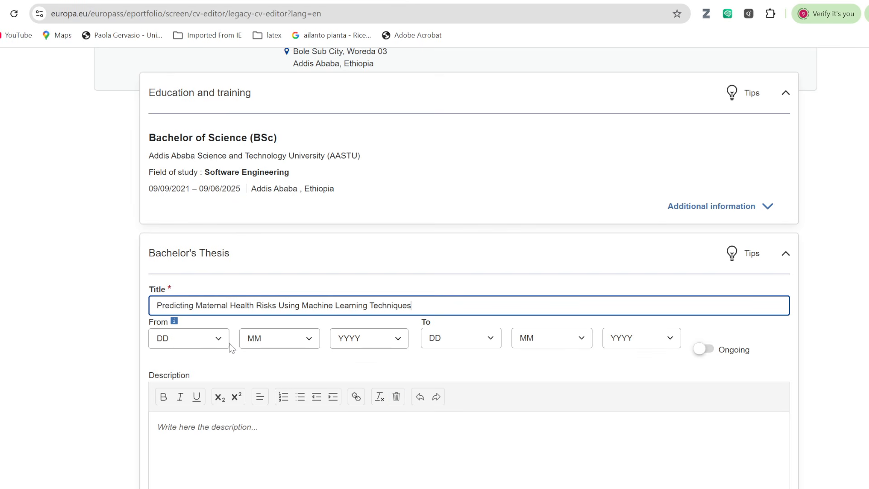
{"action": "left_click", "coordinate": [309, 338]}
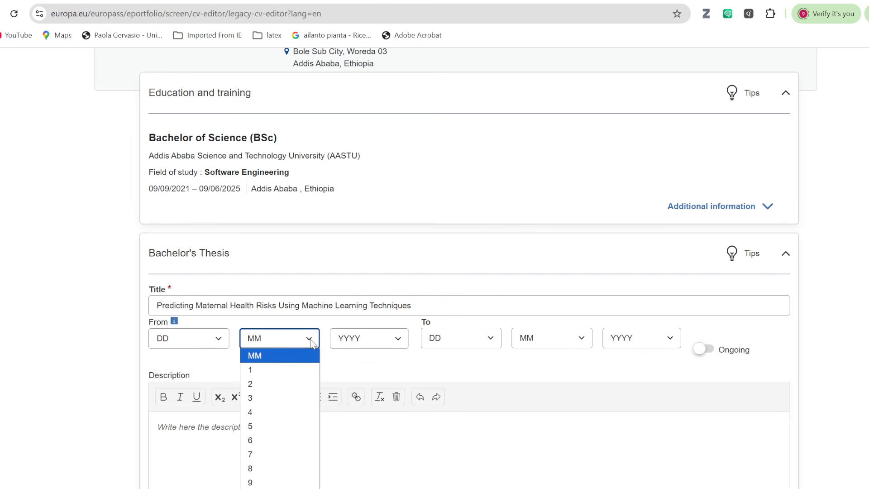
{"action": "left_click", "coordinate": [271, 439]}
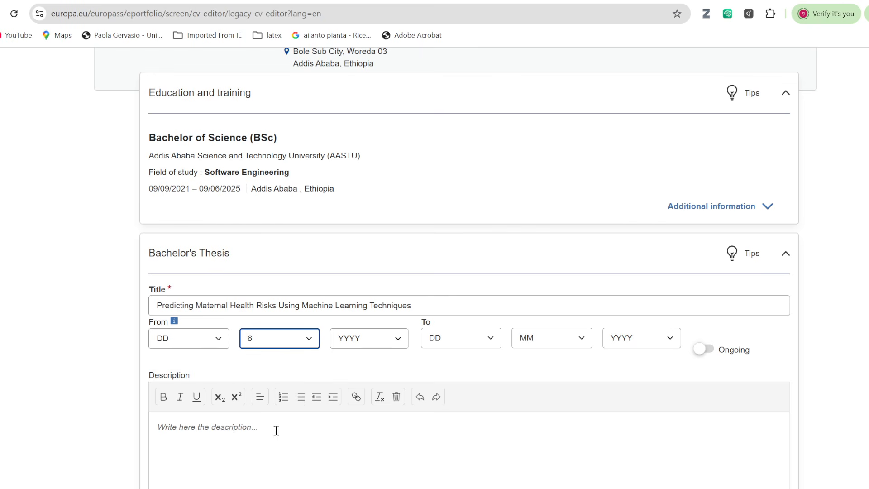
{"action": "left_click", "coordinate": [400, 342]}
{"action": "scroll", "coordinate": [366, 205], "scroll_direction": "down", "scroll_amount": 1}
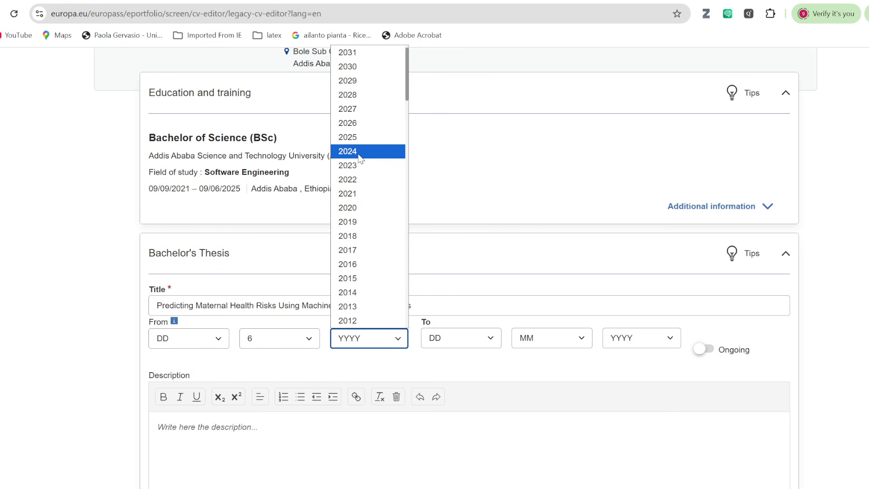
{"action": "left_click", "coordinate": [357, 141]}
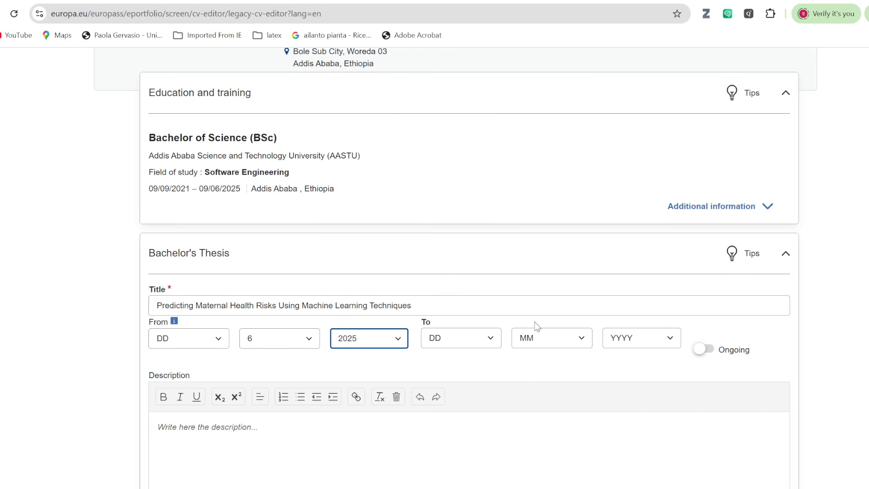
Set the thesis end date to 10/2025.
{"action": "left_click", "coordinate": [578, 339]}
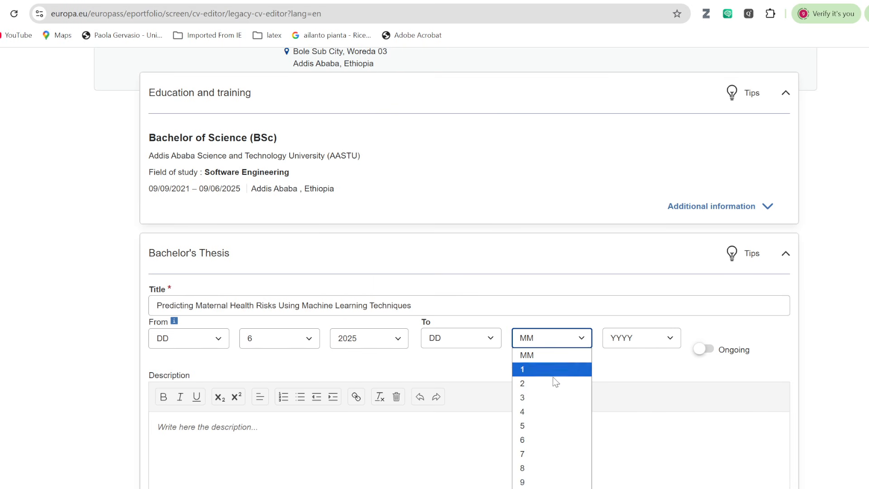
{"action": "left_click", "coordinate": [533, 488]}
{"action": "left_click", "coordinate": [670, 339]}
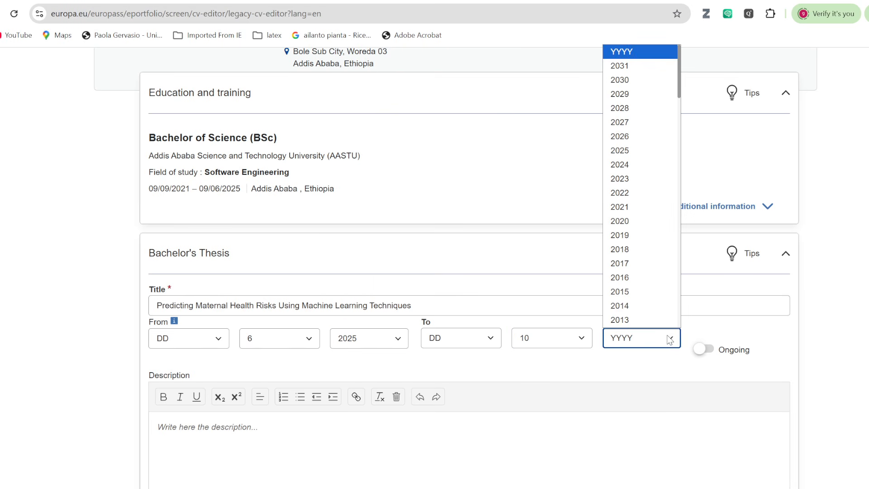
{"action": "left_click", "coordinate": [628, 150]}
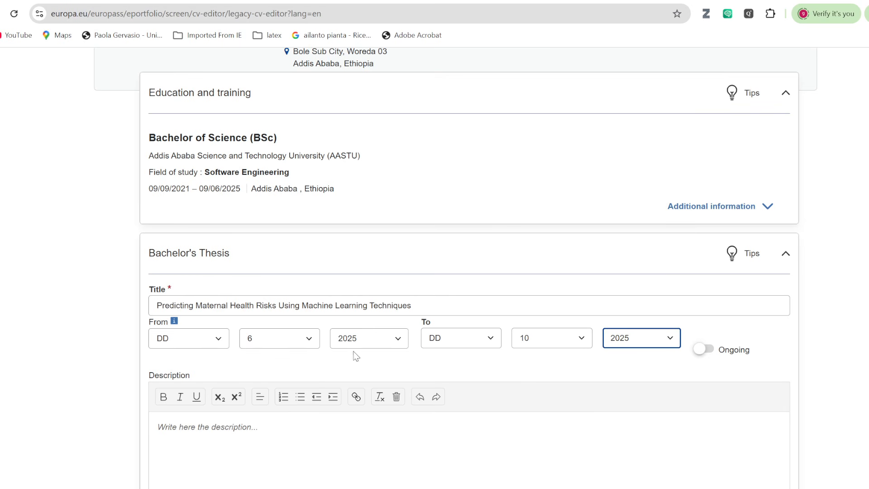
{"action": "scroll", "coordinate": [349, 307], "scroll_direction": "down", "scroll_amount": 3}
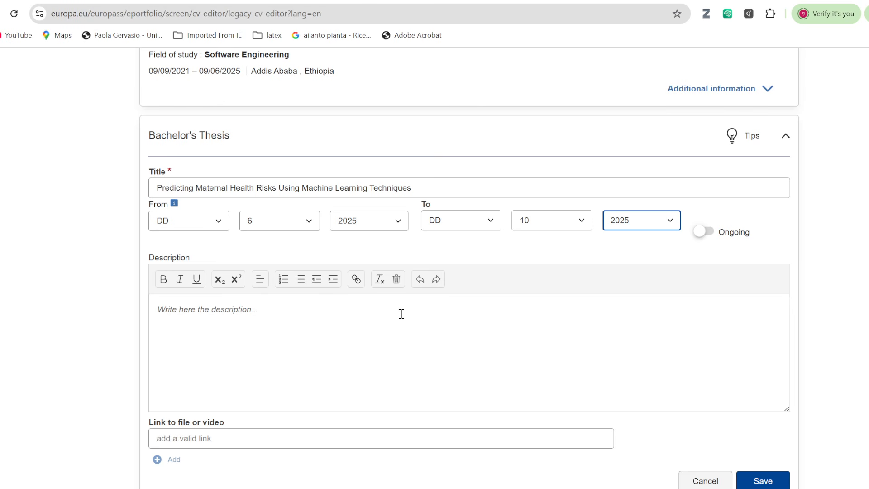
{"action": "left_click", "coordinate": [306, 346]}
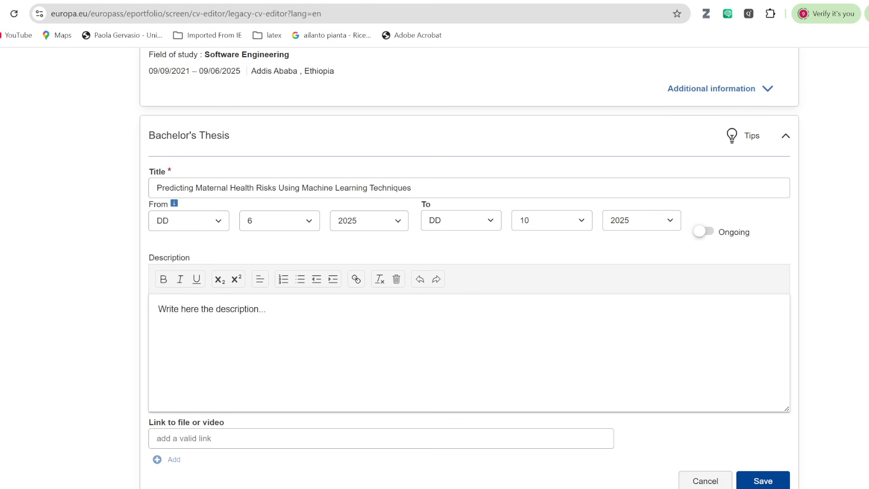
Copy the thesis Summary paragraph from the slide and paste it over the Description placeholder.
{"action": "key", "text": "alt+Tab"}
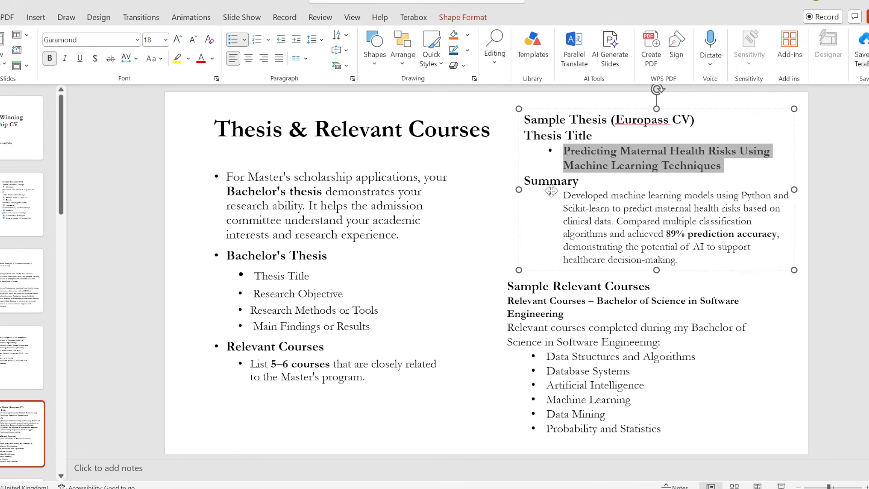
{"action": "left_click_drag", "start_coordinate": [563, 194], "coordinate": [685, 266]}
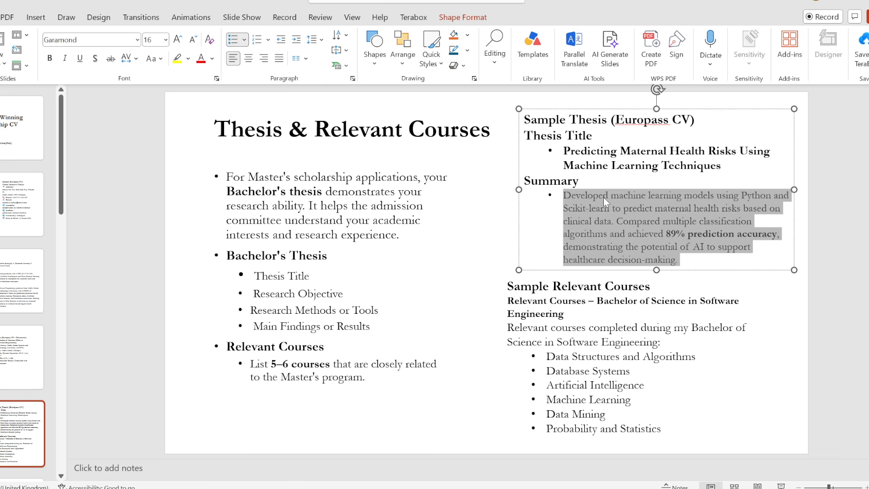
{"action": "key", "text": "alt+Tab"}
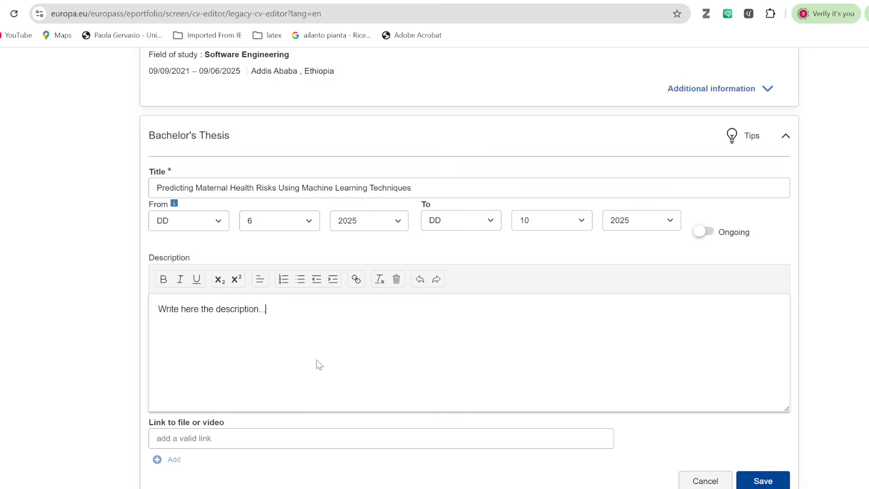
{"action": "left_click_drag", "start_coordinate": [272, 315], "coordinate": [153, 312]}
{"action": "type", "text": "•Developed machine learning models using Python and Scikit-learn to predict maternal health risks based on clinical data. Compared multiple classification algorithms and achieved 89% prediction accuracy, demonstrating the potential of AI to support healthcare decision-making."}
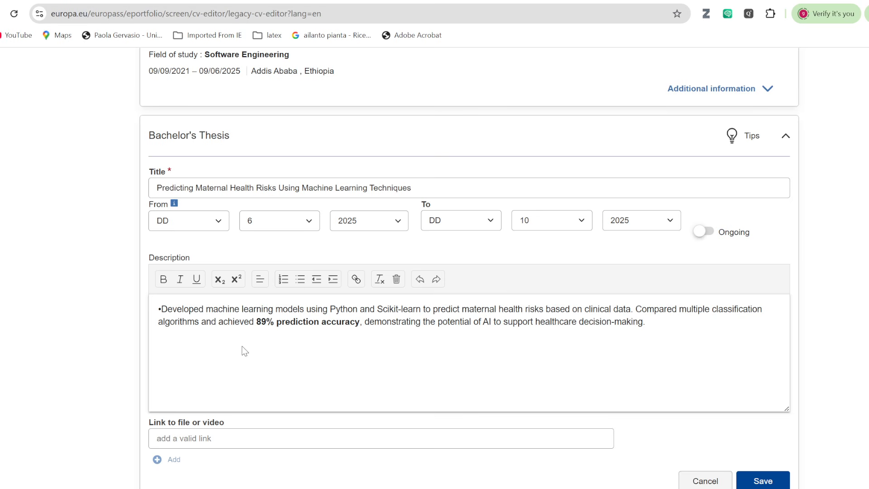
Remove the stray bullet before 'Developed' and save the Bachelor's Thesis entry.
{"action": "scroll", "coordinate": [305, 369], "scroll_direction": "down", "scroll_amount": 2}
{"action": "scroll", "coordinate": [351, 342], "scroll_direction": "up", "scroll_amount": 1}
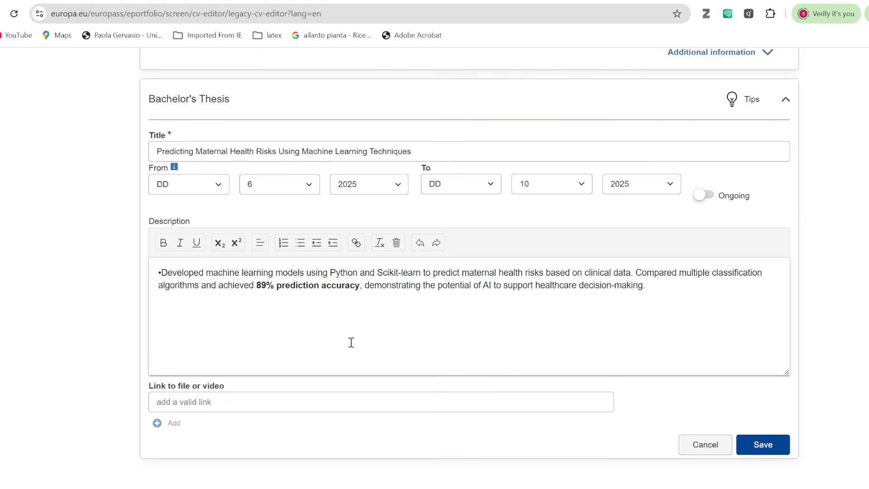
{"action": "left_click", "coordinate": [164, 274]}
{"action": "key", "text": "BackSpace"}
{"action": "left_click", "coordinate": [763, 444]}
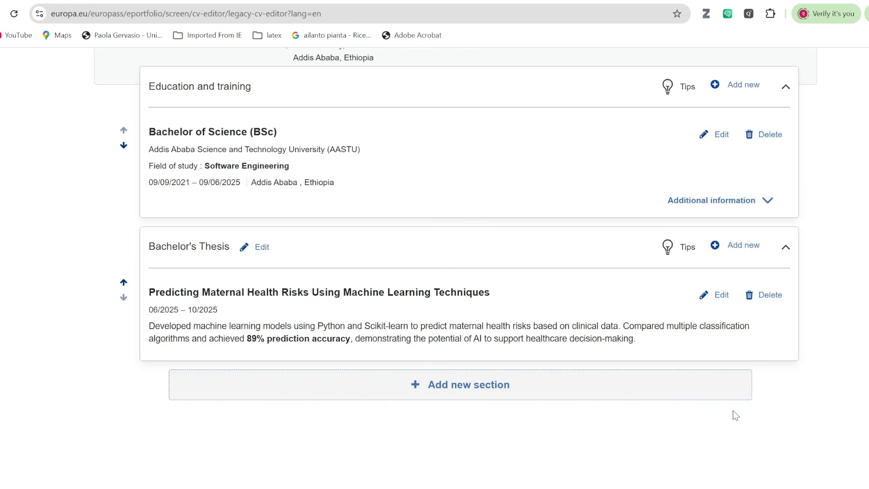
{"action": "scroll", "coordinate": [582, 306], "scroll_direction": "up", "scroll_amount": 15}
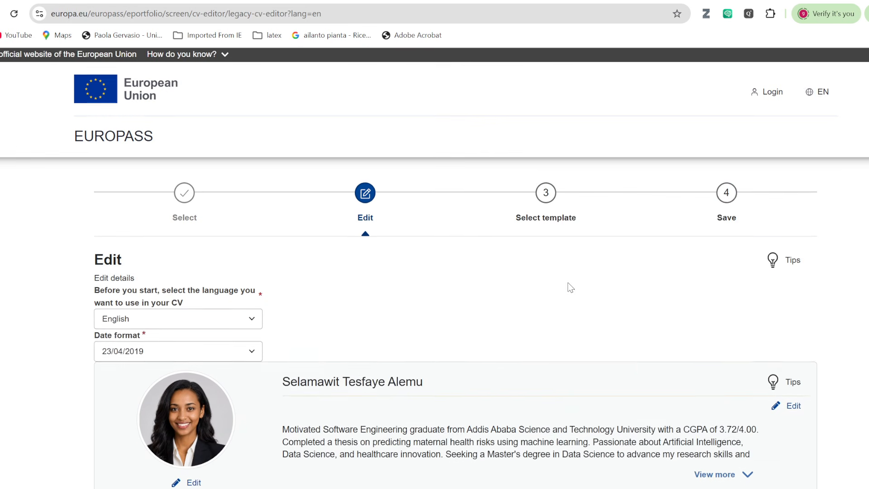
Review the template step, then return to Edit with Education and Bachelor's Thesis in view.
{"action": "left_click", "coordinate": [547, 200]}
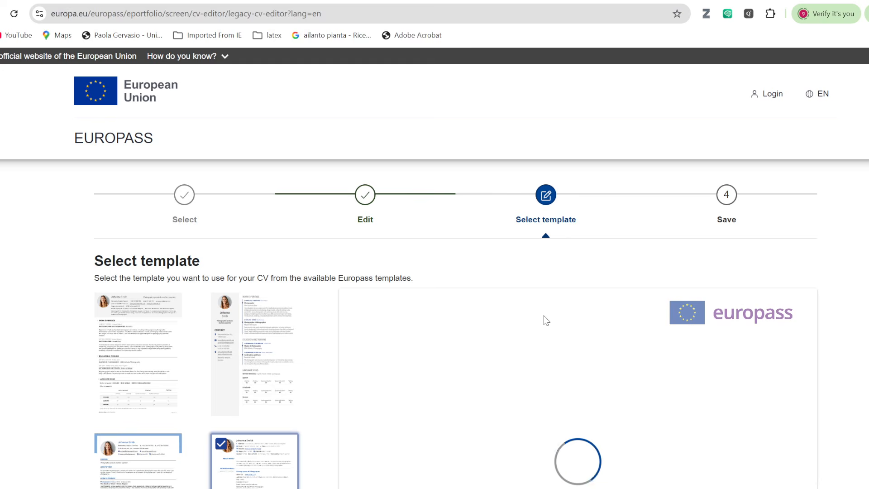
{"action": "scroll", "coordinate": [546, 319], "scroll_direction": "down", "scroll_amount": 8}
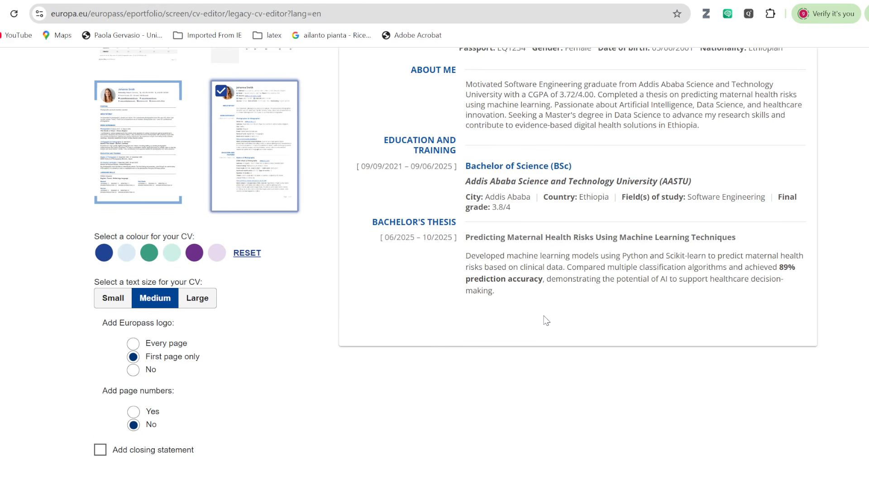
{"action": "scroll", "coordinate": [544, 313], "scroll_direction": "up", "scroll_amount": 1}
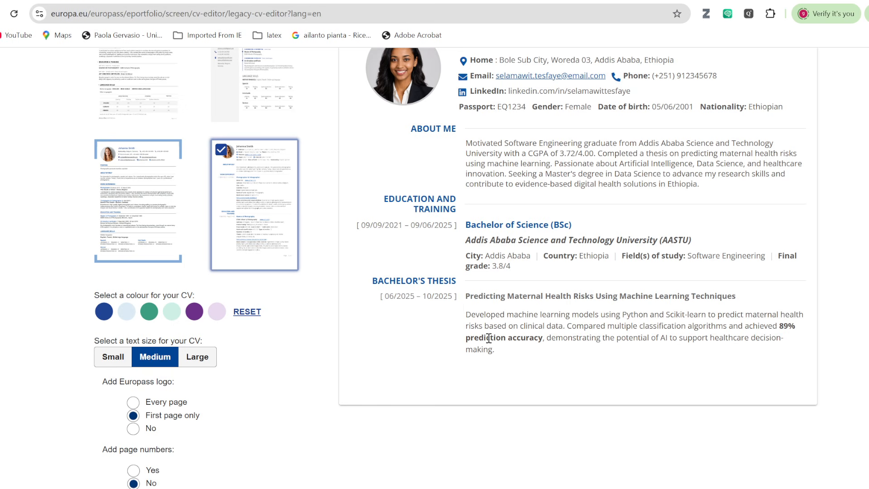
{"action": "scroll", "coordinate": [529, 335], "scroll_direction": "up", "scroll_amount": 2}
{"action": "scroll", "coordinate": [530, 335], "scroll_direction": "up", "scroll_amount": 4}
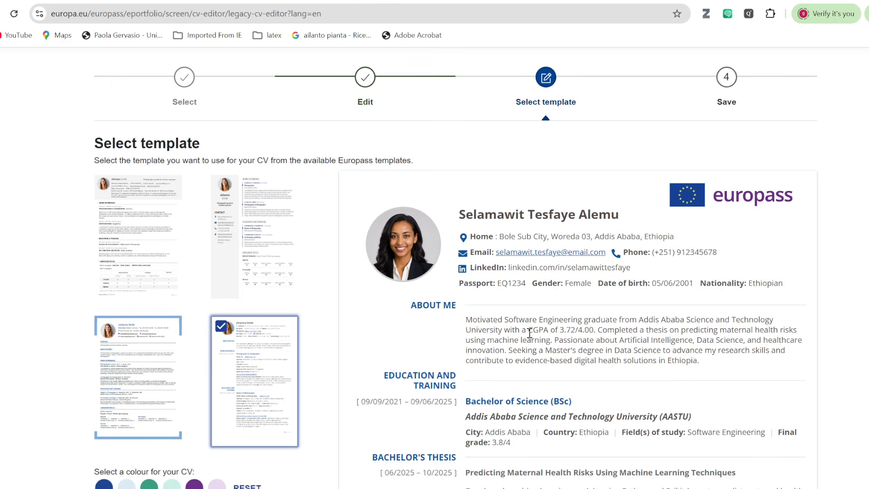
{"action": "left_click", "coordinate": [366, 136]}
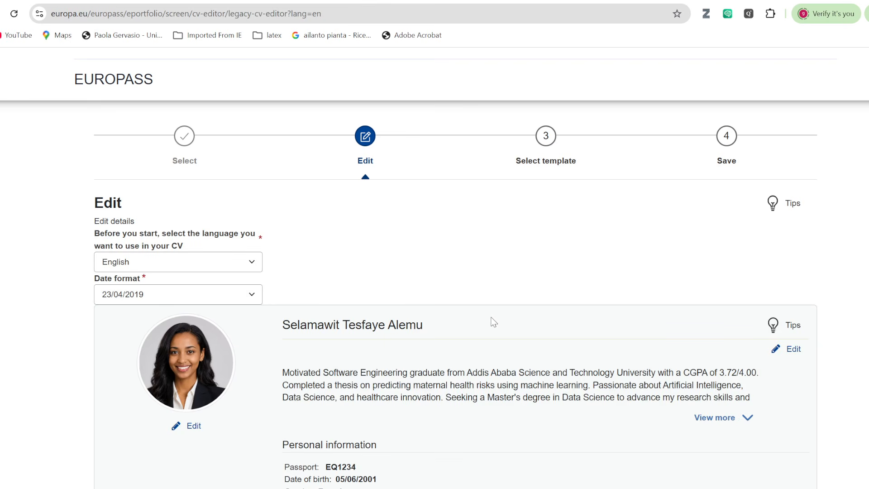
{"action": "scroll", "coordinate": [493, 321], "scroll_direction": "down", "scroll_amount": 10}
Open a new-section dialog, then nudge the Sample Relevant Courses box and select its heading.
{"action": "scroll", "coordinate": [493, 322], "scroll_direction": "down", "scroll_amount": 2}
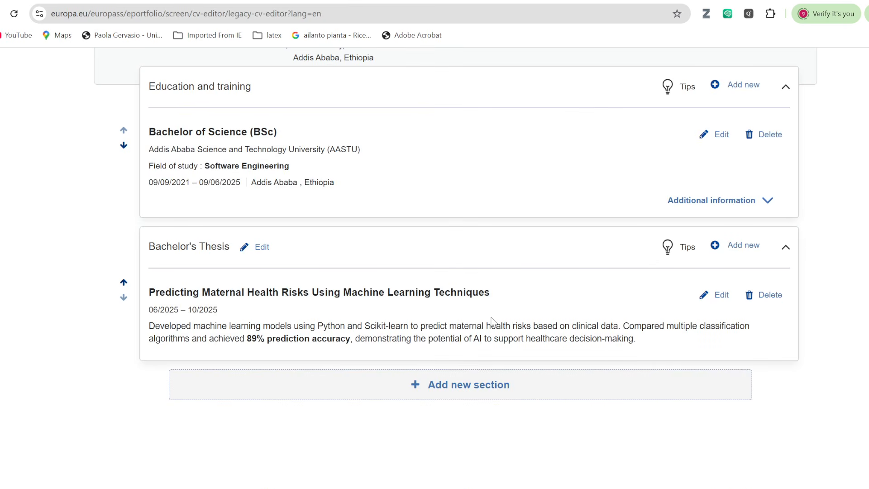
{"action": "left_click", "coordinate": [471, 387]}
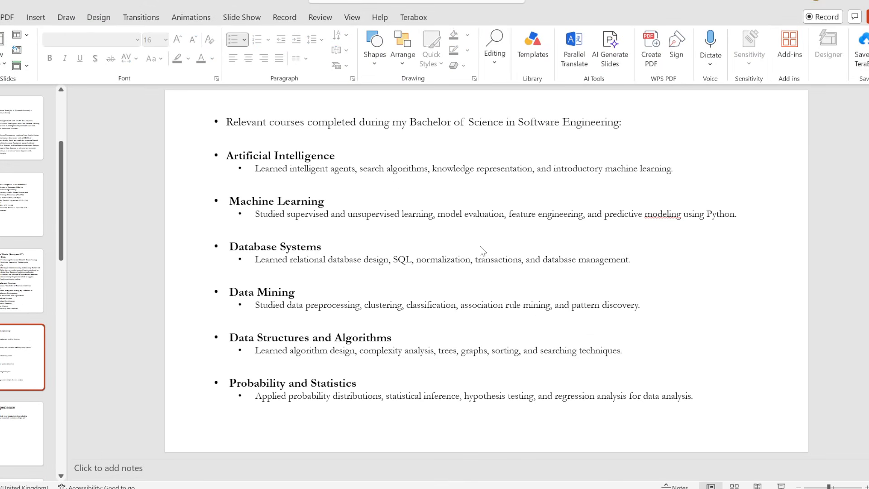
{"action": "key", "text": "Page_Up"}
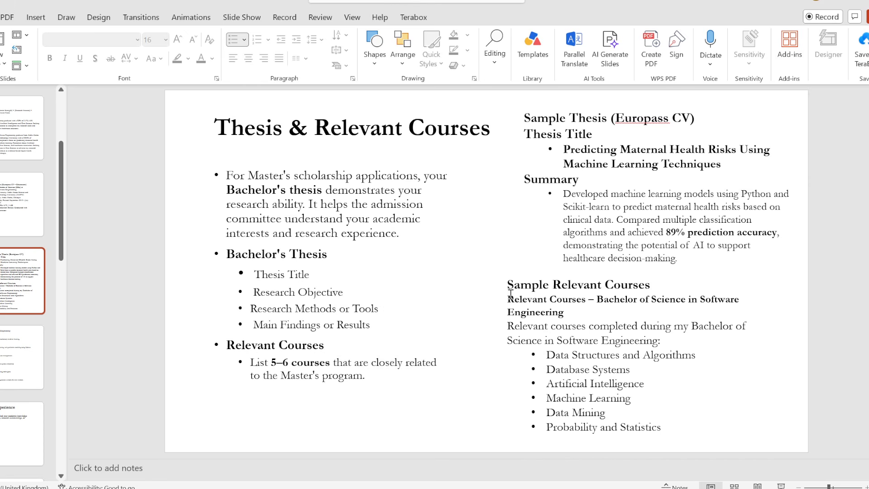
{"action": "mouse_move", "coordinate": [498, 292]}
{"action": "left_mouse_down"}
{"action": "mouse_move", "coordinate": [529, 301]}
{"action": "mouse_move", "coordinate": [511, 279]}
{"action": "left_mouse_up"}
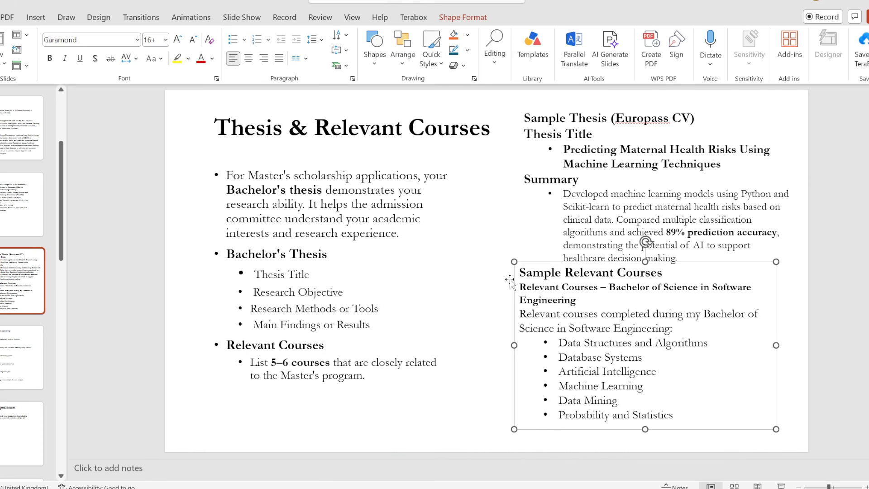
{"action": "left_click", "coordinate": [532, 294]}
{"action": "double_click", "coordinate": [558, 299]}
{"action": "left_click_drag", "start_coordinate": [558, 299], "coordinate": [523, 288]}
{"action": "key", "text": "ctrl+c"}
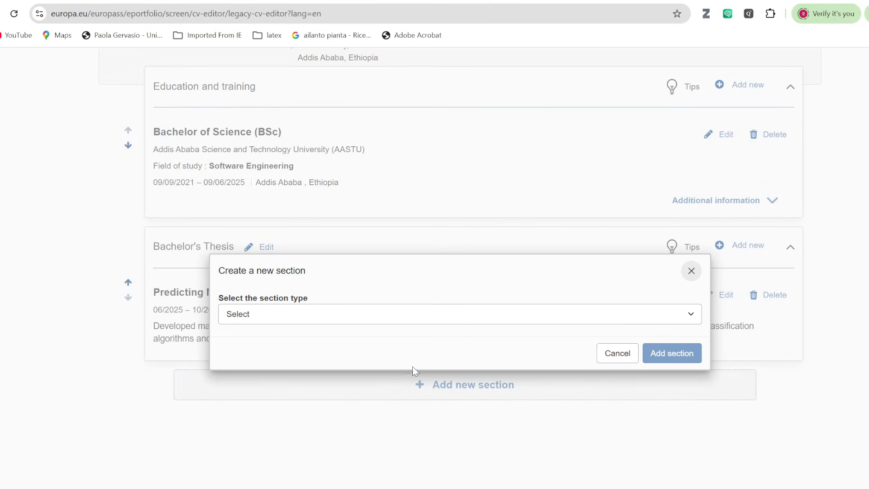
Create an Other-type section titled 'Relevant Courses – Bachelor of Science in Software Engineering'.
{"action": "left_click", "coordinate": [646, 320]}
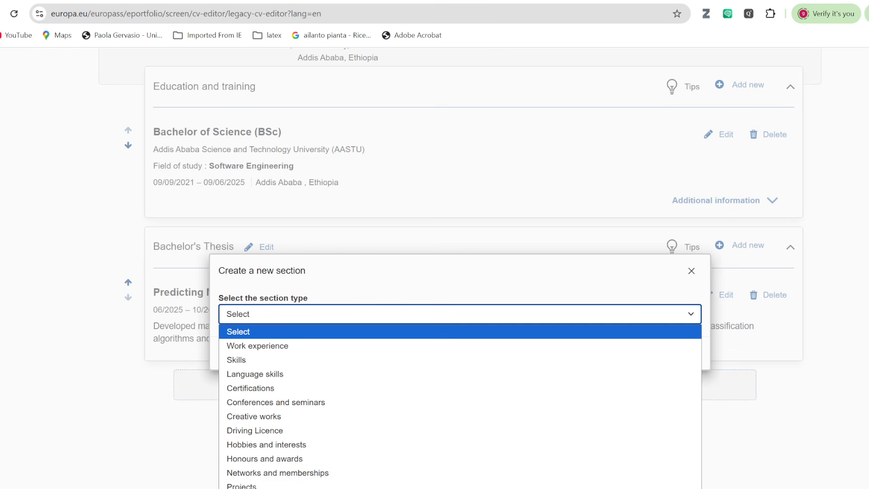
{"action": "scroll", "coordinate": [265, 373], "scroll_direction": "down", "scroll_amount": 3}
{"action": "left_click", "coordinate": [265, 374]}
{"action": "left_click", "coordinate": [240, 330]}
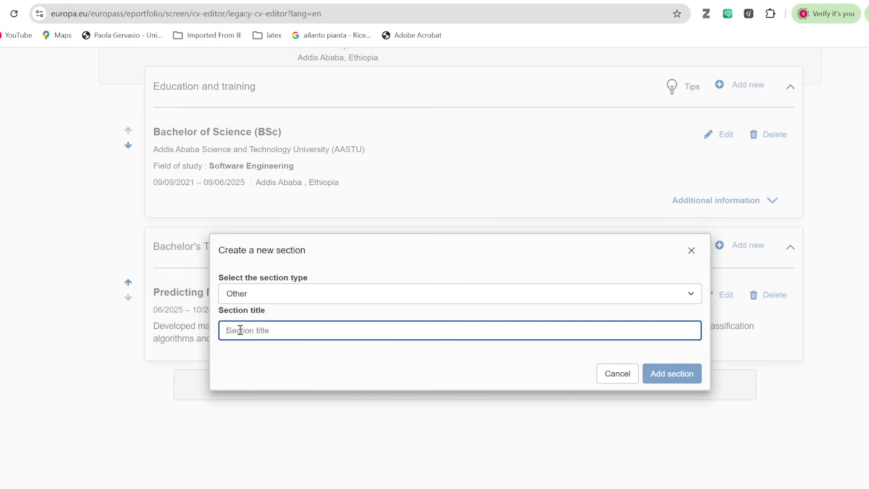
{"action": "key", "text": "ctrl+v"}
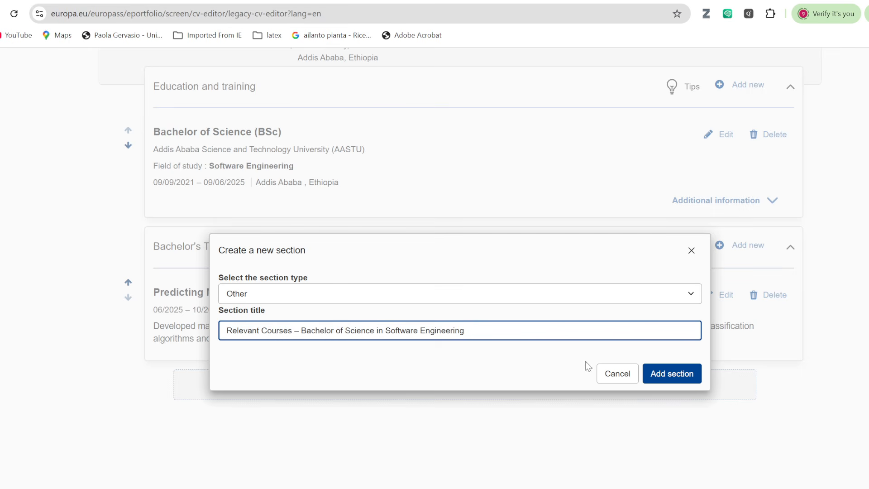
{"action": "left_click", "coordinate": [660, 380]}
{"action": "scroll", "coordinate": [378, 363], "scroll_direction": "down", "scroll_amount": 4}
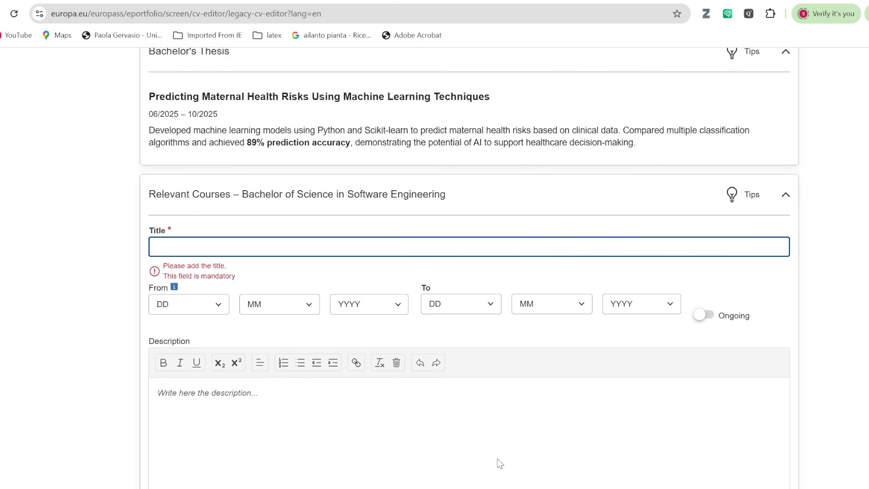
Copy the relevant-courses introductory sentence from the slide and paste it as the entry title.
{"action": "key", "text": "alt+Tab"}
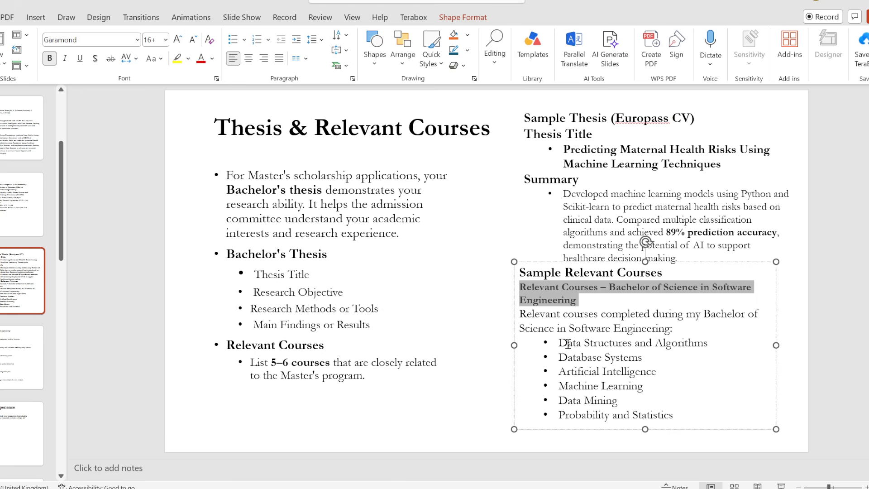
{"action": "scroll", "coordinate": [567, 344], "scroll_direction": "down", "scroll_amount": 1}
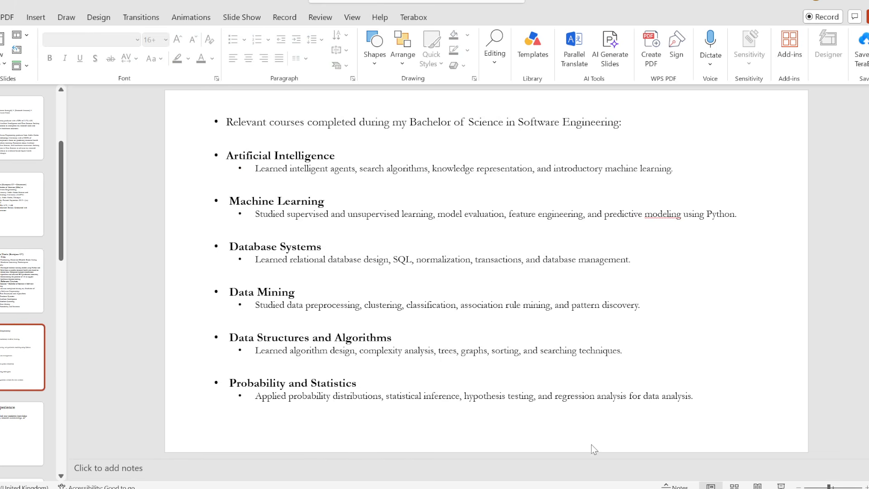
{"action": "scroll", "coordinate": [503, 358], "scroll_direction": "up", "scroll_amount": 1}
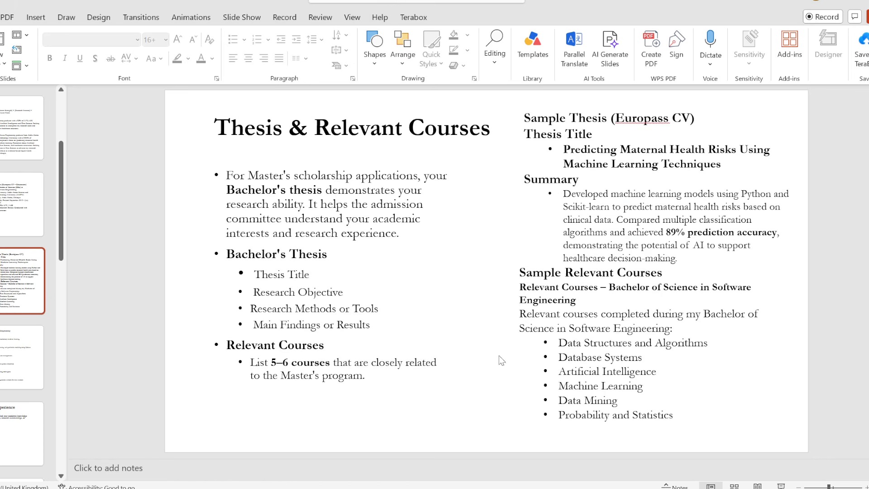
{"action": "left_click", "coordinate": [521, 313]}
{"action": "left_click_drag", "start_coordinate": [521, 314], "coordinate": [681, 328]}
{"action": "key", "text": "ctrl+c"}
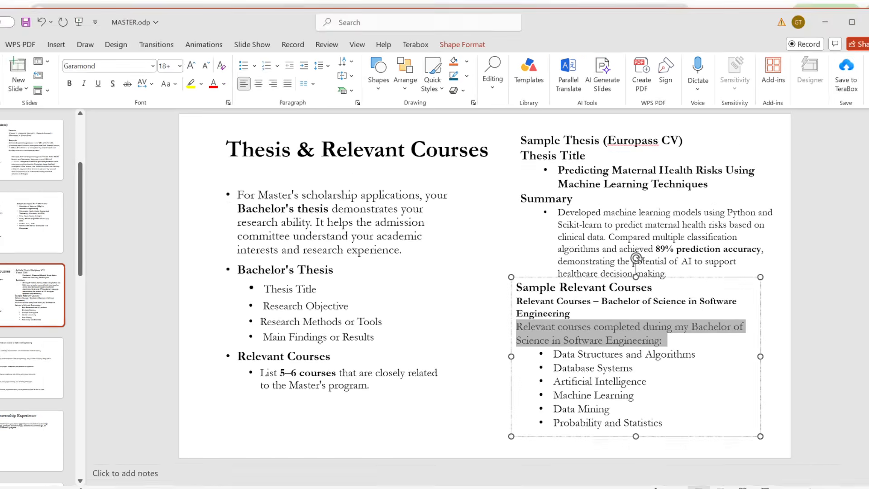
{"action": "key", "text": "alt+Tab"}
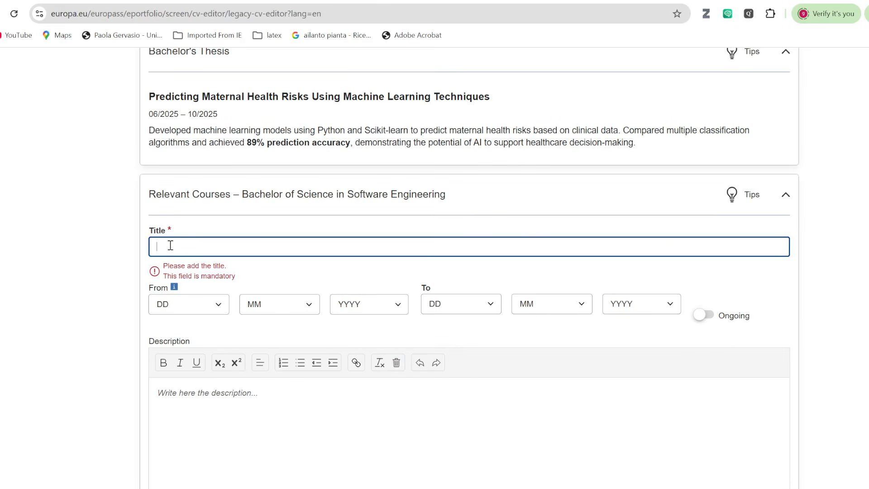
{"action": "key", "text": "ctrl+v"}
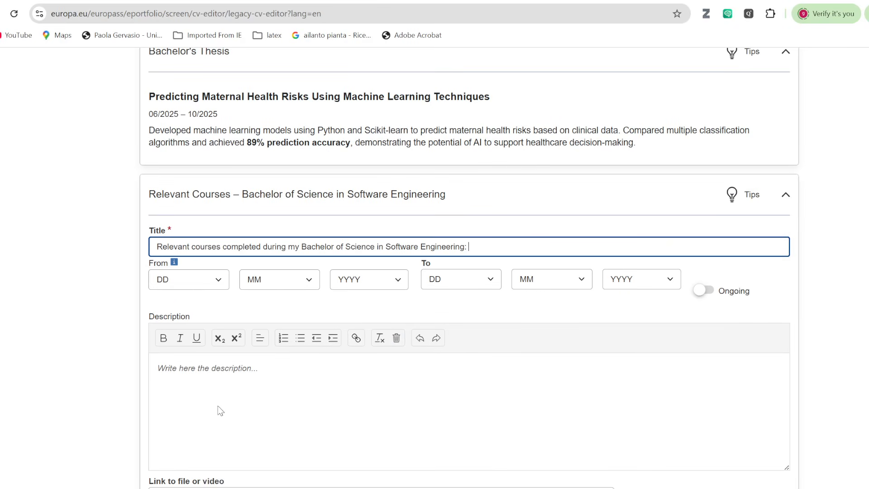
{"action": "left_click", "coordinate": [194, 368]}
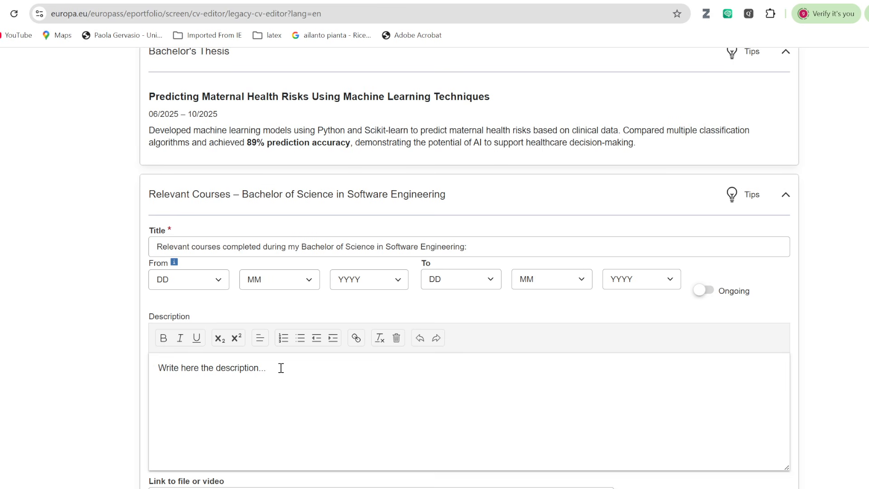
Copy the intro with the Artificial Intelligence, Machine Learning and Database Systems descriptions, then select the Description placeholder.
{"action": "key", "text": "alt+Tab"}
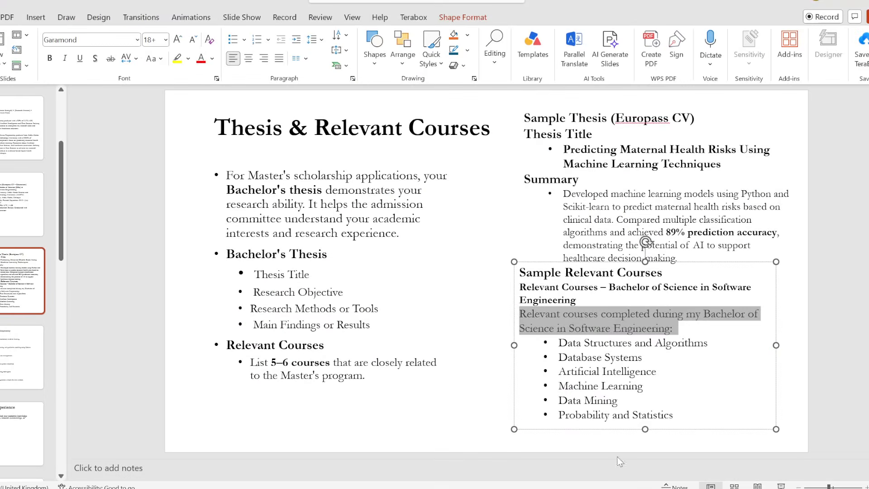
{"action": "scroll", "coordinate": [583, 367], "scroll_direction": "down", "scroll_amount": 2}
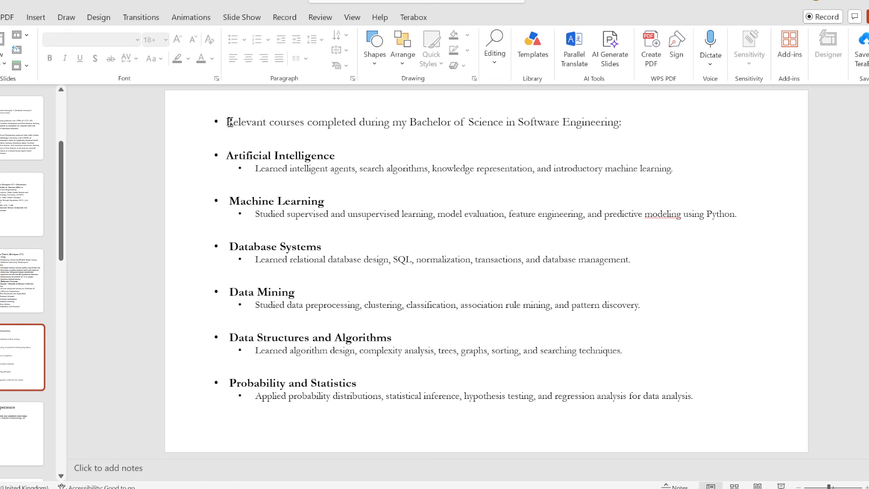
{"action": "left_click_drag", "start_coordinate": [230, 122], "coordinate": [648, 259]}
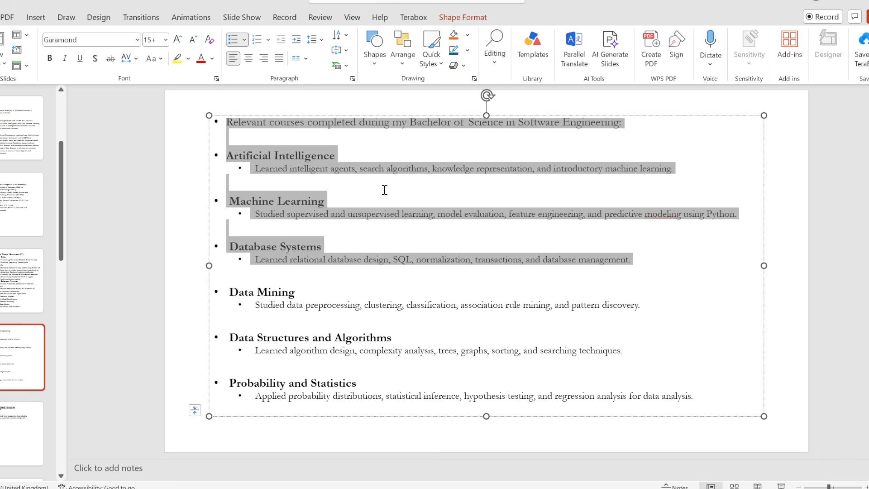
{"action": "key", "text": "alt+Tab"}
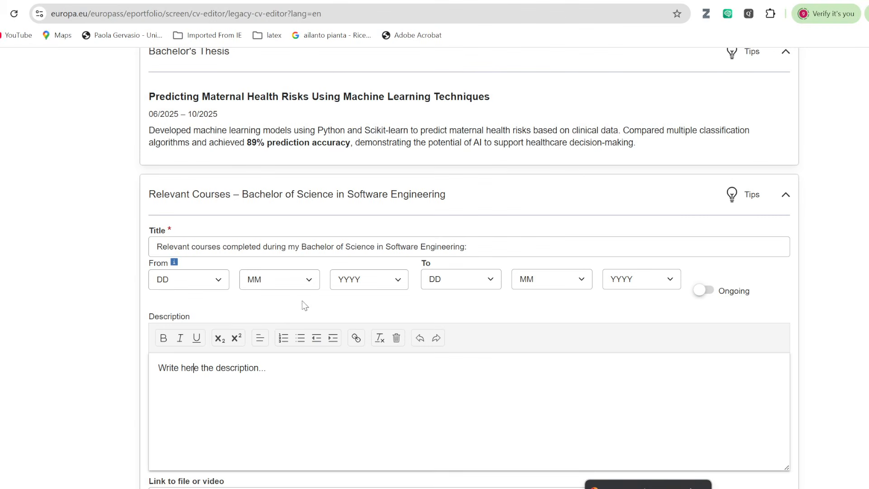
{"action": "left_click", "coordinate": [194, 367]}
{"action": "key", "text": "ctrl+a"}
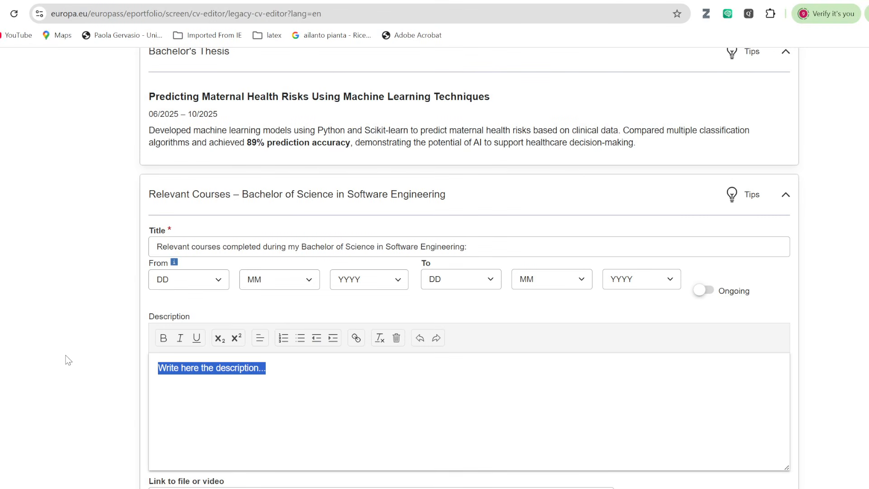
Paste the course list into the Description and indent the three course summaries.
{"action": "type", "text": "•Relevant courses completed during my Bachelor of Science in Software Engineering: • •Artificial Intelligence • Learned intelligent agents, search algorithms, knowledge representation, and introductory machine learning. • • Machine Learning • Studied supervised and unsupervised learning, model evaluation, feature engineering, and predictive modeling using Python. • • Database Systems • Learned relational database design, SQL, normalization, transactions, and database management."}
{"action": "scroll", "coordinate": [267, 366], "scroll_direction": "down", "scroll_amount": 4}
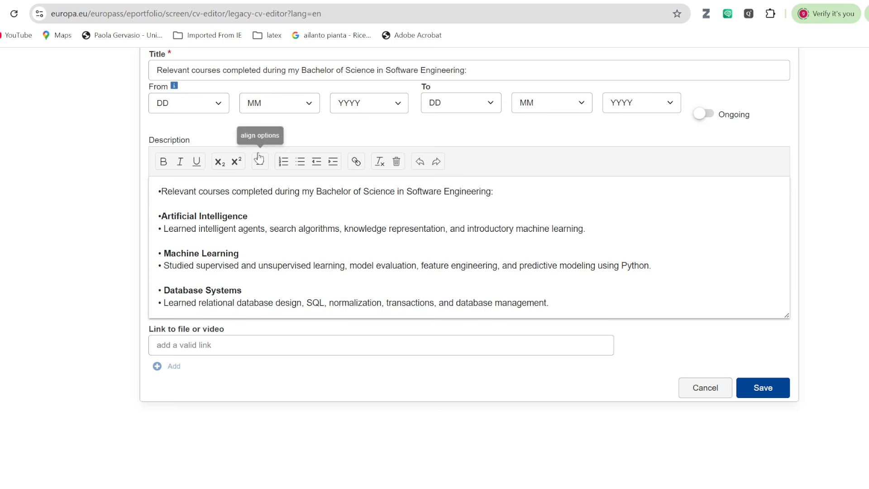
{"action": "left_click", "coordinate": [328, 166]}
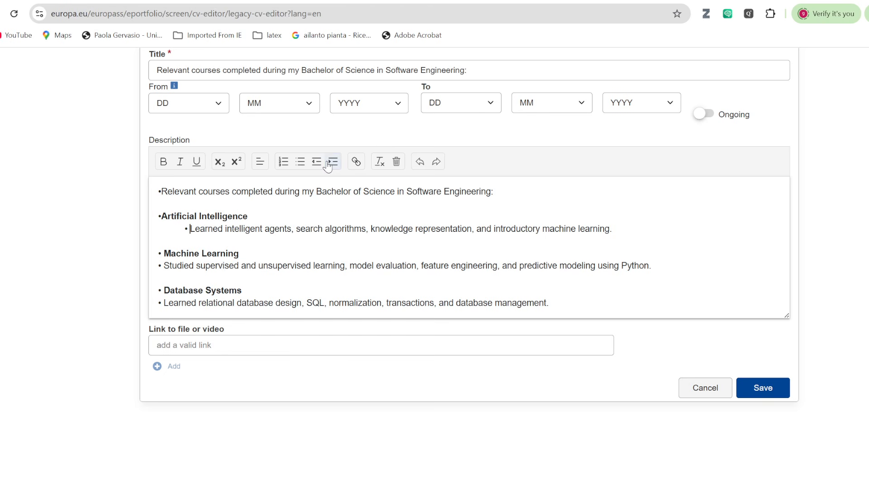
{"action": "left_click", "coordinate": [164, 265]}
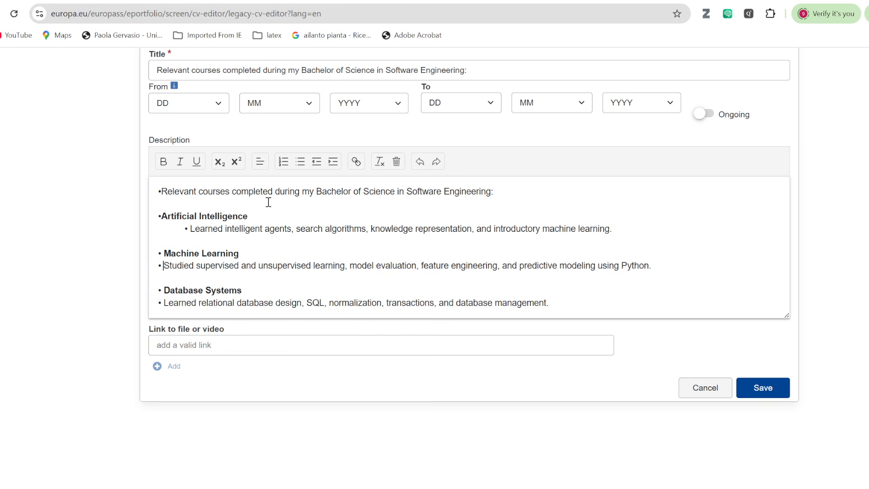
{"action": "left_click", "coordinate": [332, 164]}
{"action": "left_click", "coordinate": [164, 303]}
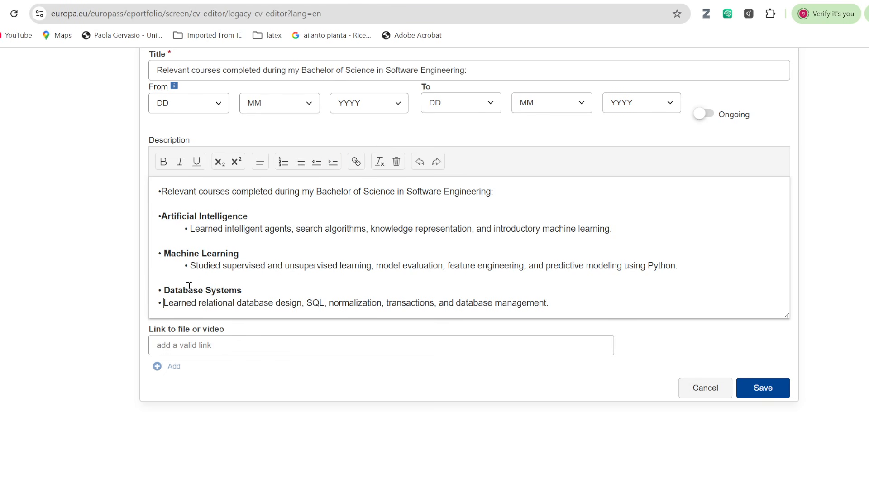
{"action": "left_click", "coordinate": [332, 163]}
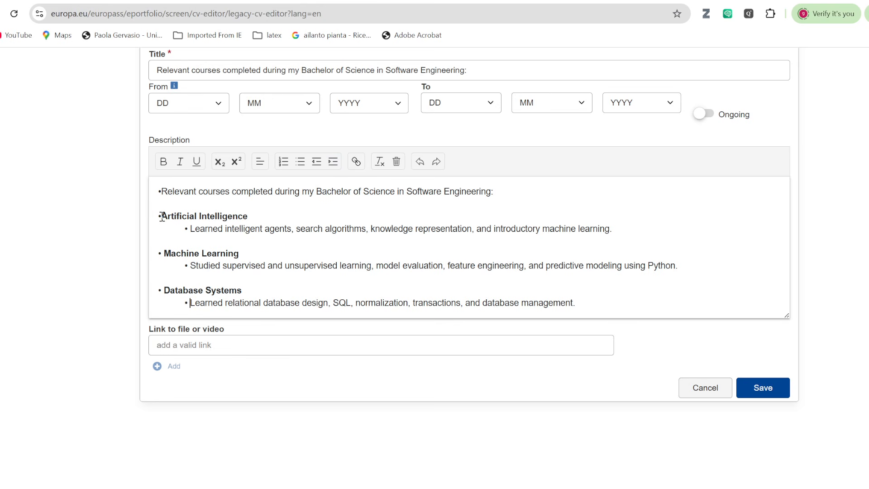
Indent the three course headings and their summaries one level further.
{"action": "left_click_drag", "start_coordinate": [162, 216], "coordinate": [598, 305]}
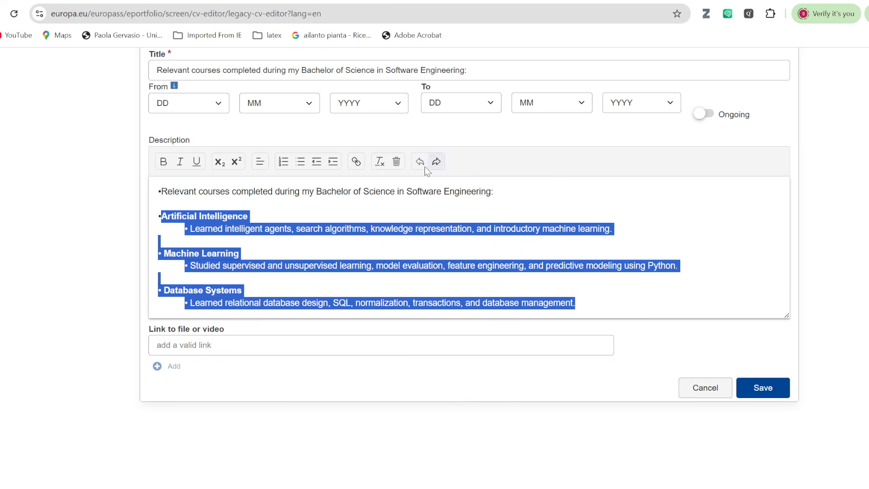
{"action": "left_click", "coordinate": [332, 162]}
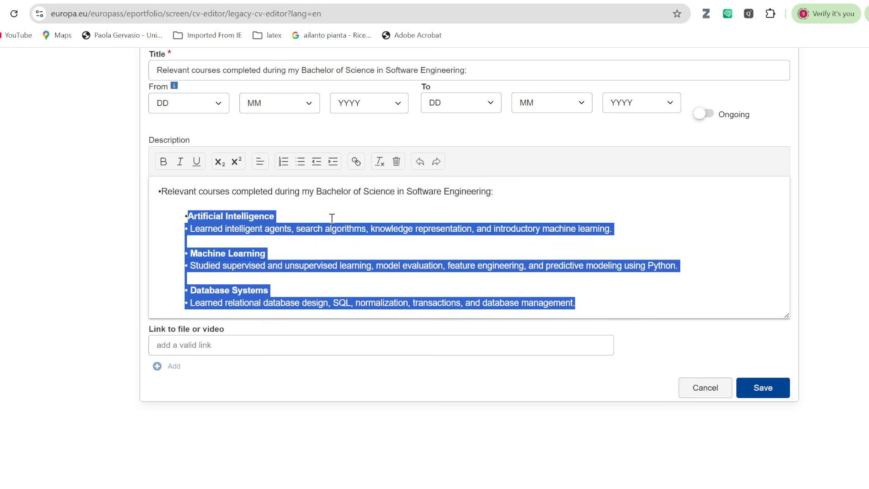
{"action": "left_click", "coordinate": [313, 230]}
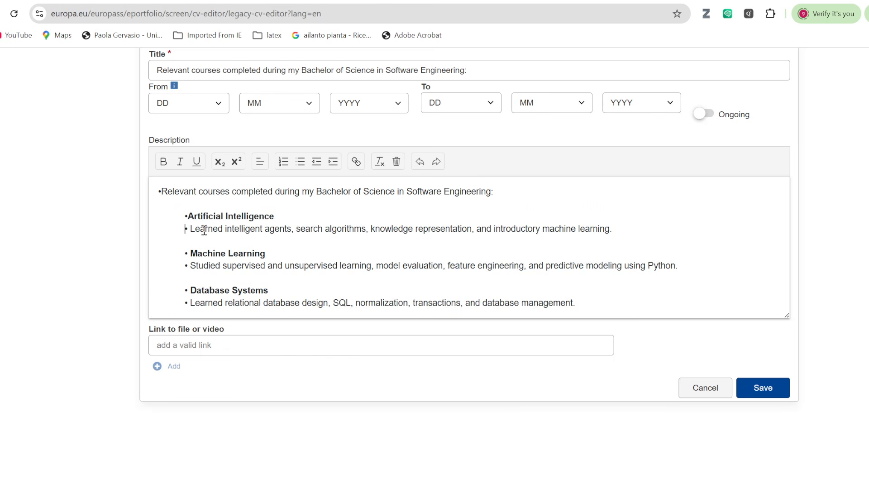
{"action": "left_click", "coordinate": [333, 161]}
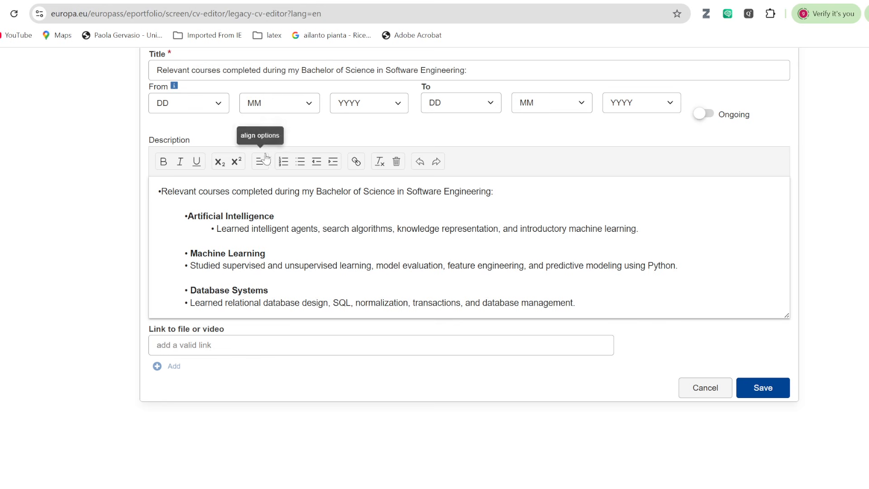
{"action": "left_click", "coordinate": [333, 161]}
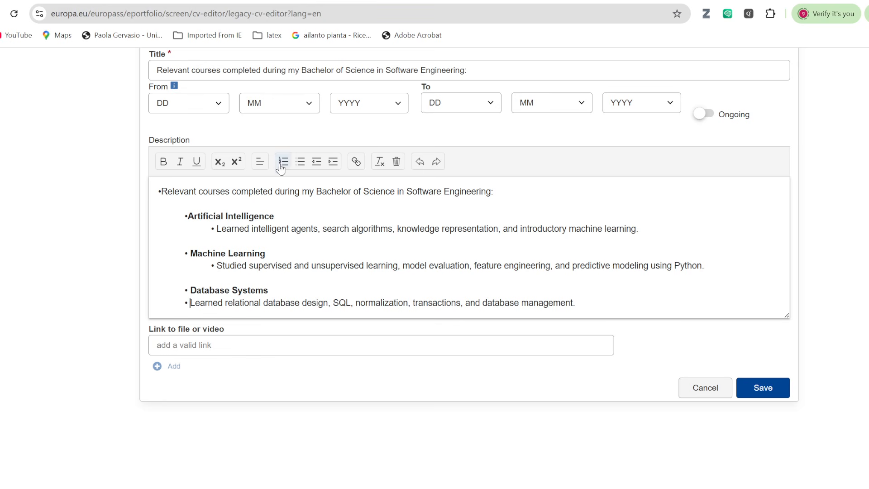
{"action": "left_click", "coordinate": [332, 162]}
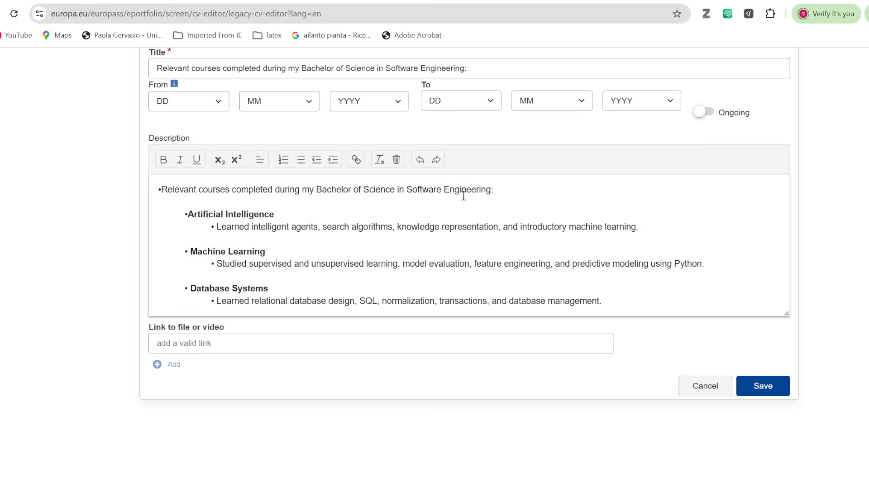
Delete the repeated 'Relevant courses…' intro line and its empty line from the description.
{"action": "left_click_drag", "start_coordinate": [515, 190], "coordinate": [147, 198]}
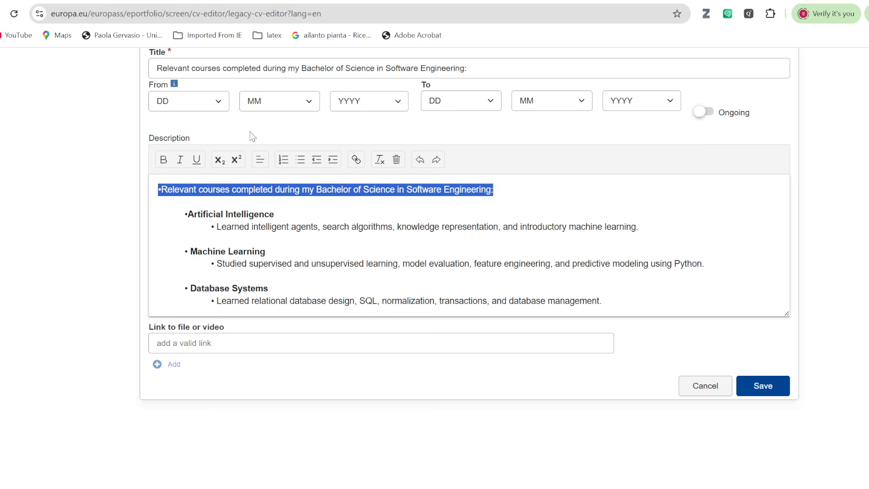
{"action": "key", "text": "BackSpace"}
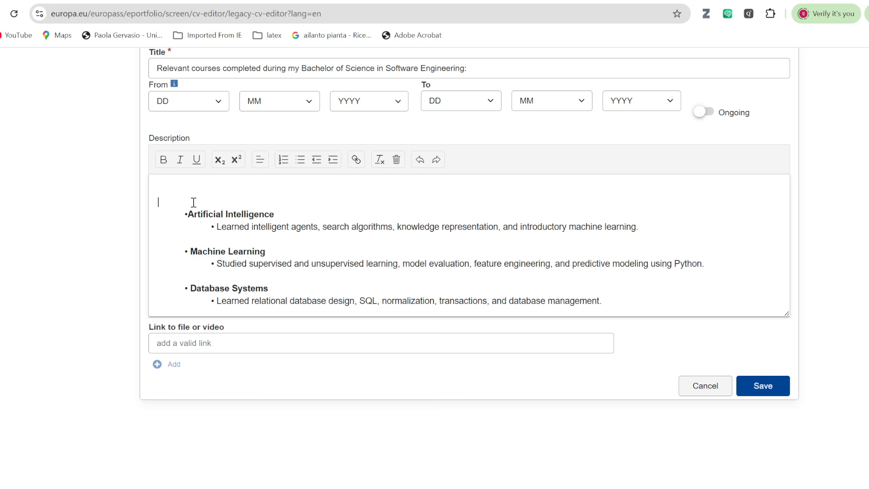
{"action": "key", "text": "Delete"}
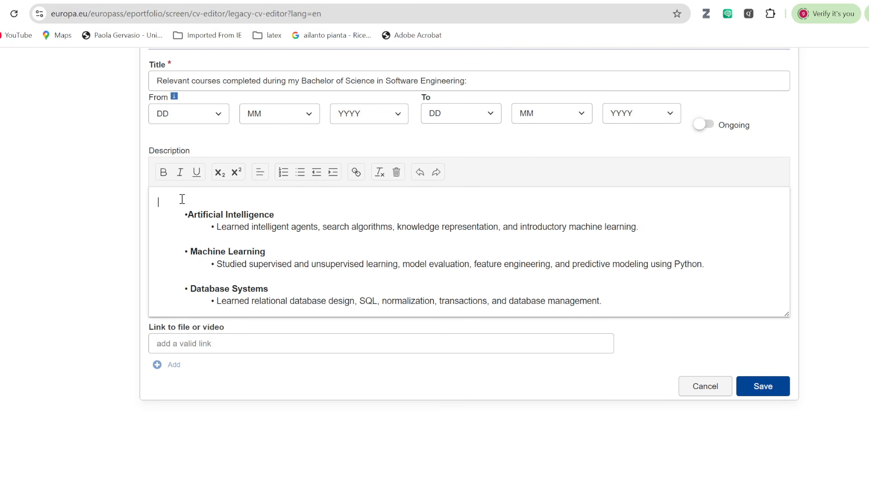
{"action": "left_click_drag", "start_coordinate": [185, 216], "coordinate": [628, 305]}
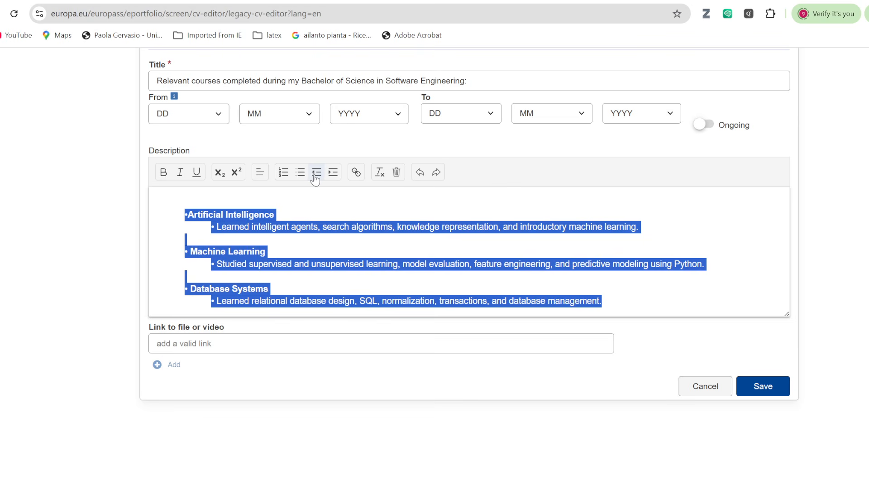
{"action": "left_click", "coordinate": [283, 196]}
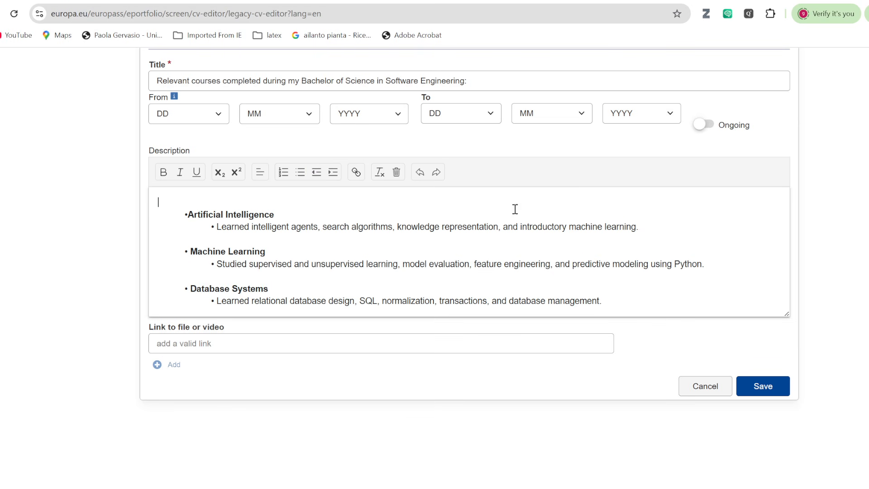
{"action": "left_click", "coordinate": [766, 385]}
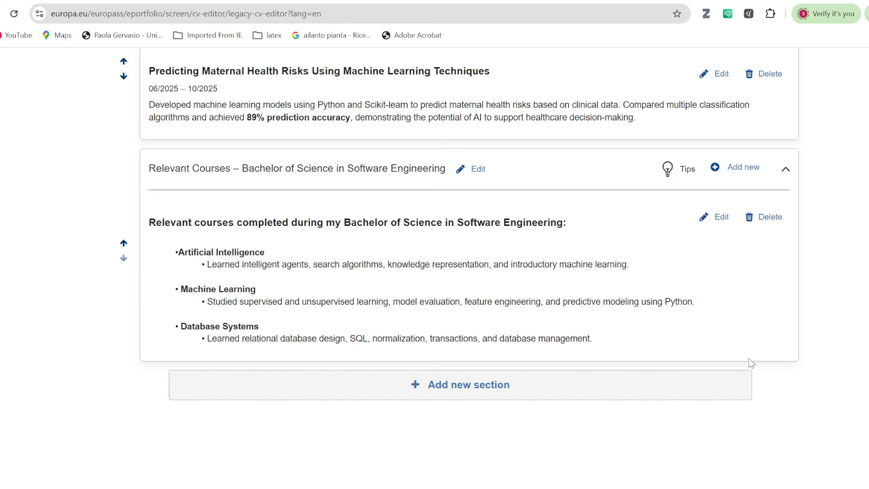
{"action": "scroll", "coordinate": [449, 232], "scroll_direction": "up", "scroll_amount": 20}
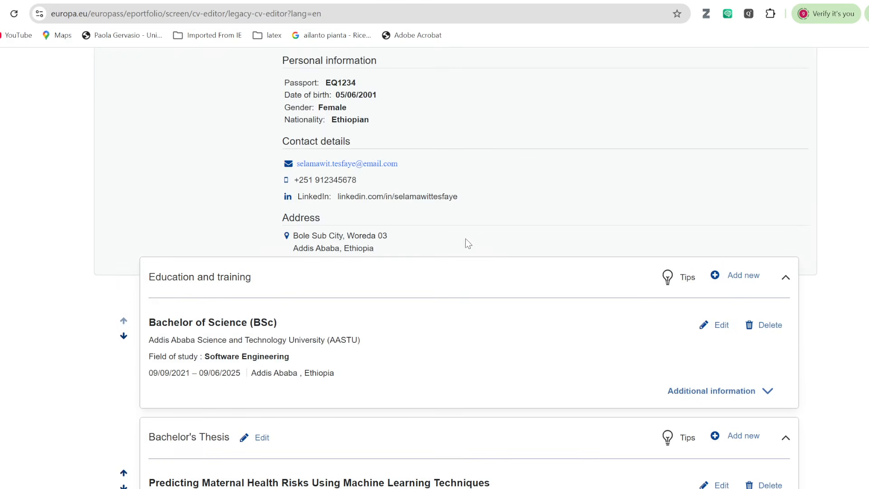
{"action": "scroll", "coordinate": [472, 246], "scroll_direction": "up", "scroll_amount": 1}
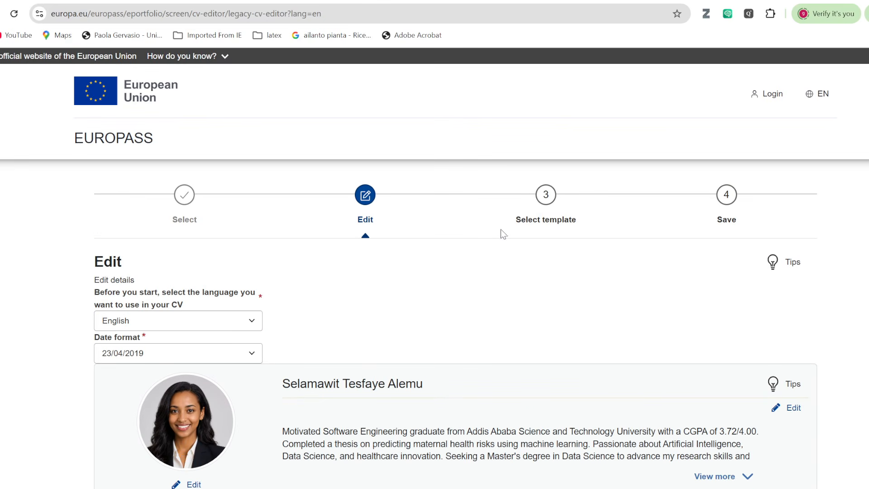
{"action": "left_click", "coordinate": [546, 197]}
{"action": "scroll", "coordinate": [542, 270], "scroll_direction": "down", "scroll_amount": 10}
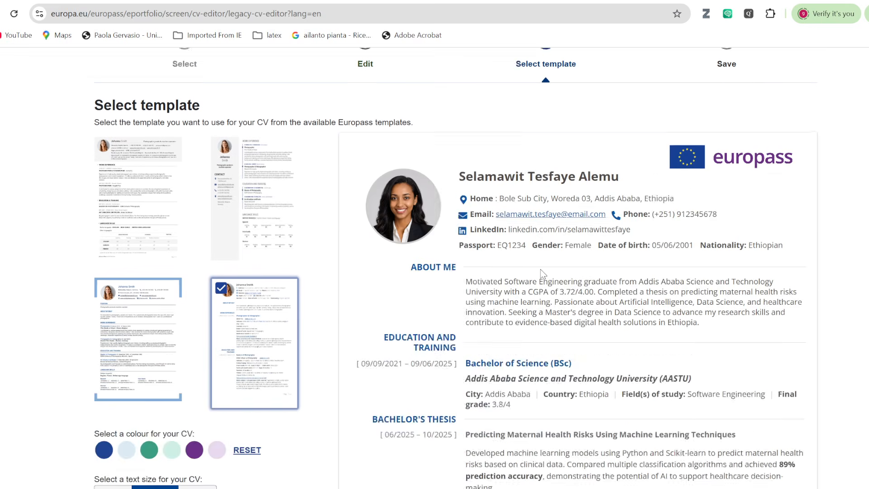
{"action": "scroll", "coordinate": [543, 274], "scroll_direction": "down", "scroll_amount": 3}
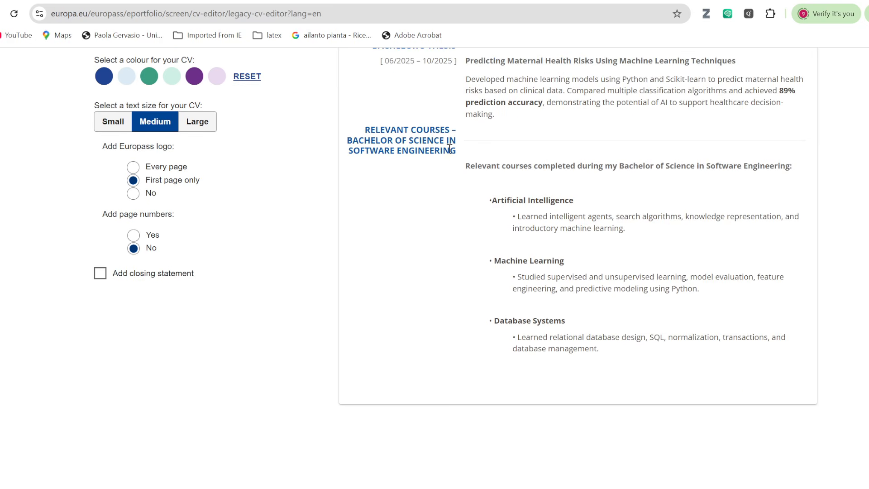
{"action": "scroll", "coordinate": [450, 144], "scroll_direction": "up", "scroll_amount": 3}
{"action": "scroll", "coordinate": [449, 239], "scroll_direction": "down", "scroll_amount": 2}
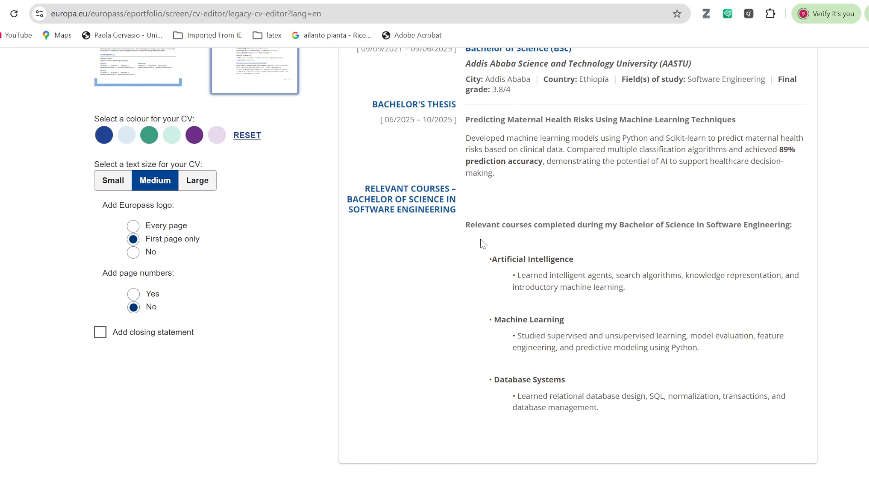
{"action": "scroll", "coordinate": [531, 336], "scroll_direction": "down", "scroll_amount": 2}
{"action": "scroll", "coordinate": [506, 266], "scroll_direction": "up", "scroll_amount": 2}
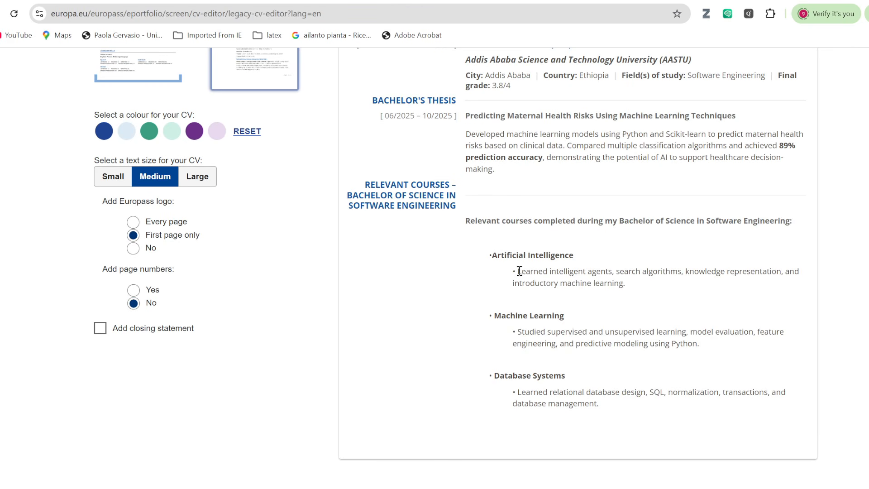
{"action": "scroll", "coordinate": [542, 319], "scroll_direction": "up", "scroll_amount": 5}
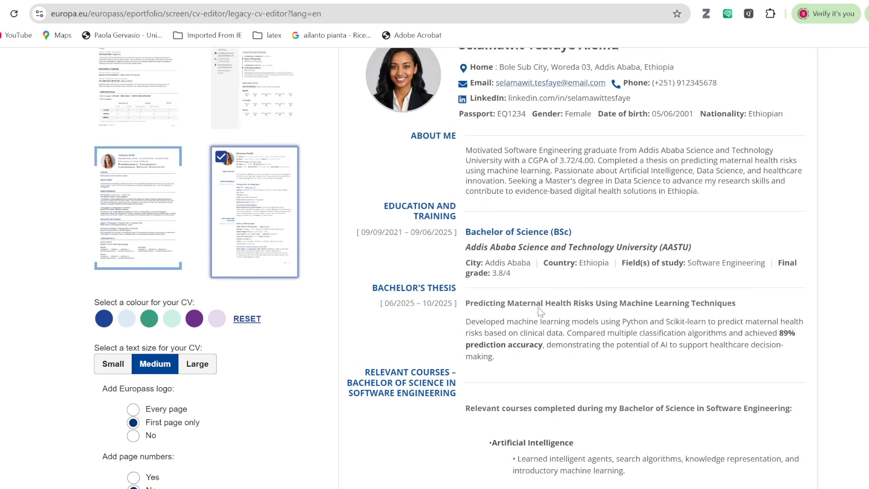
{"action": "scroll", "coordinate": [541, 292], "scroll_direction": "down", "scroll_amount": 5}
{"action": "scroll", "coordinate": [542, 292], "scroll_direction": "up", "scroll_amount": 10}
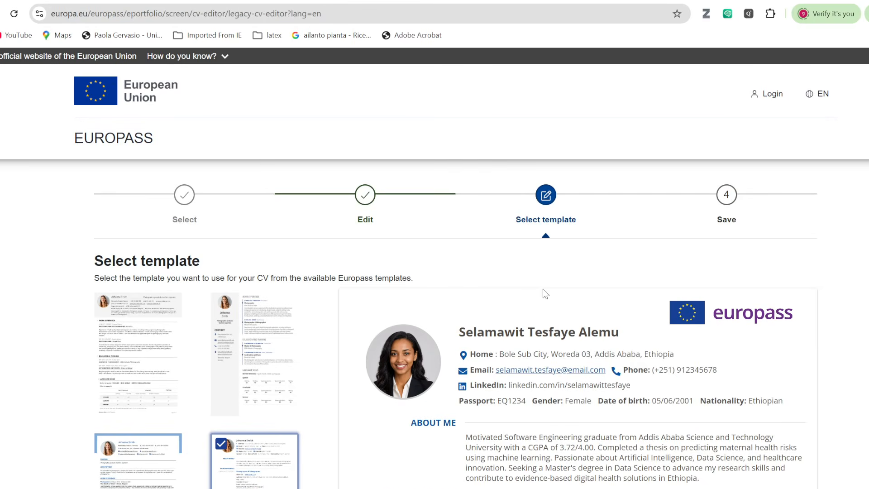
{"action": "left_click", "coordinate": [363, 218]}
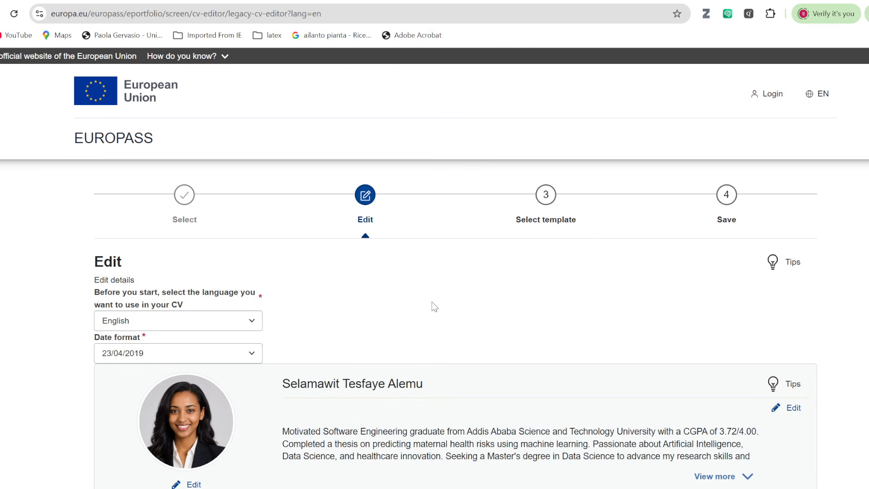
{"action": "scroll", "coordinate": [432, 305], "scroll_direction": "down", "scroll_amount": 6}
{"action": "scroll", "coordinate": [435, 305], "scroll_direction": "down", "scroll_amount": 4}
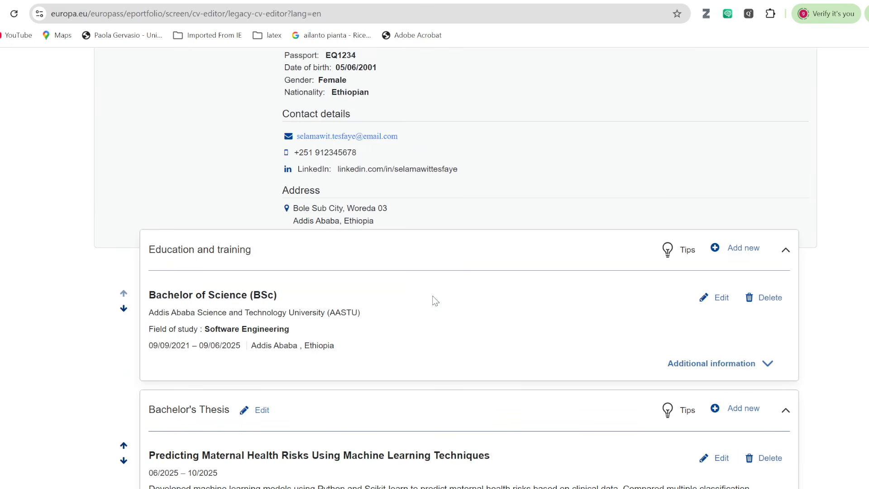
{"action": "scroll", "coordinate": [435, 301], "scroll_direction": "down", "scroll_amount": 3}
{"action": "scroll", "coordinate": [433, 301], "scroll_direction": "down", "scroll_amount": 6}
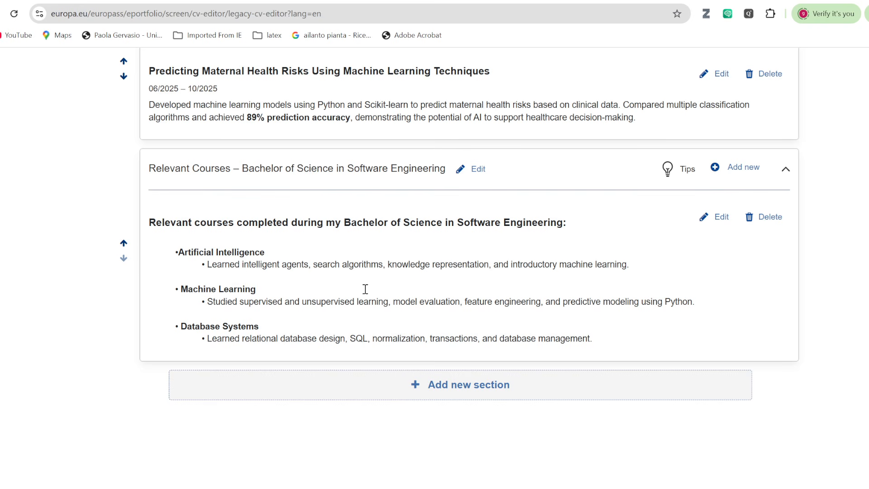
Scroll past the Work Experience slide to Sample Internship and select 'Internship' in its heading.
{"action": "key", "text": "alt+Tab"}
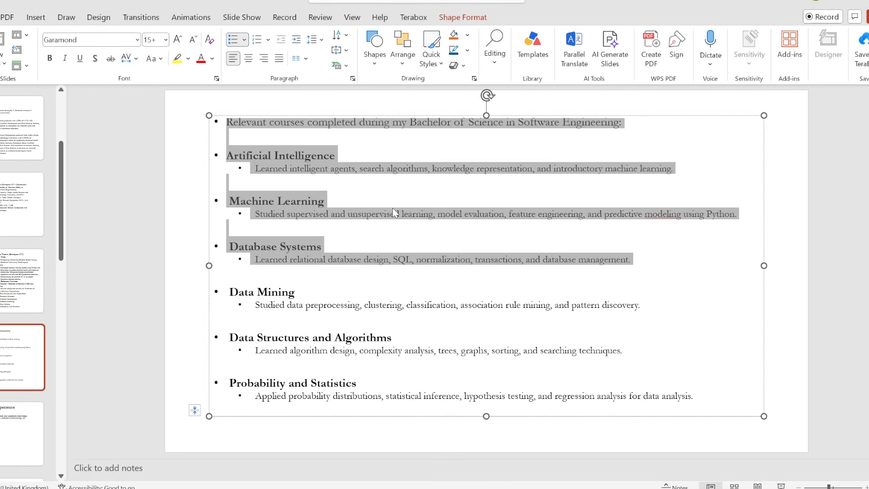
{"action": "scroll", "coordinate": [405, 248], "scroll_direction": "down", "scroll_amount": 1}
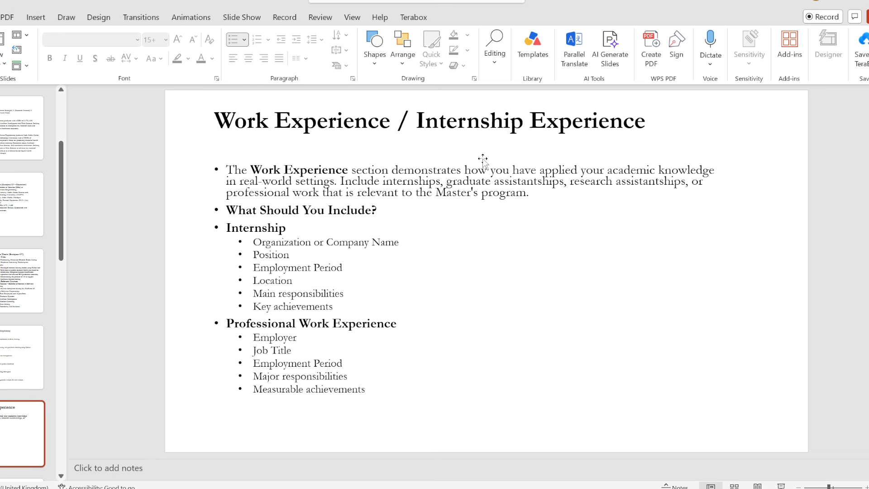
{"action": "scroll", "coordinate": [475, 228], "scroll_direction": "down", "scroll_amount": 1}
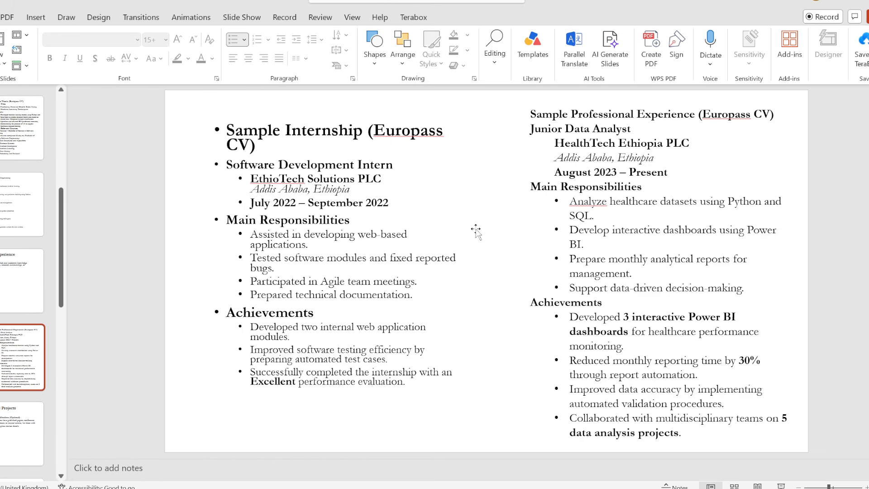
{"action": "left_click_drag", "start_coordinate": [288, 130], "coordinate": [364, 132]}
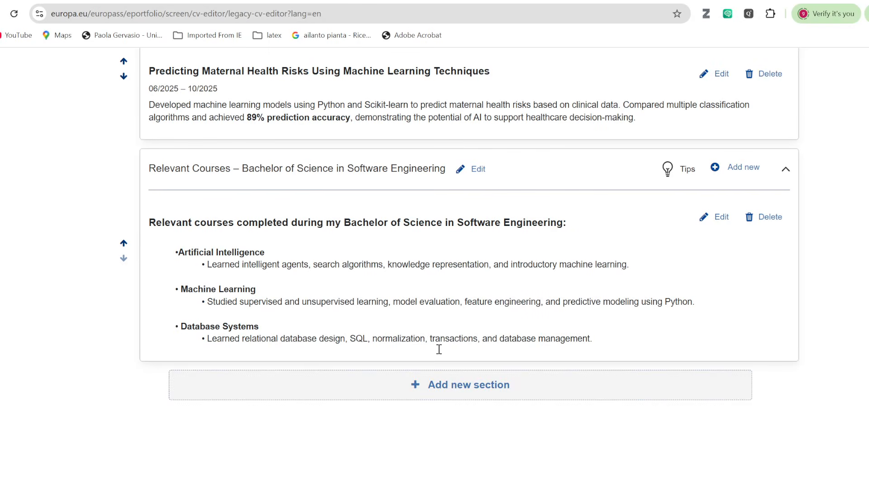
Create a new section of type Other named 'Internship'.
{"action": "left_click", "coordinate": [458, 395]}
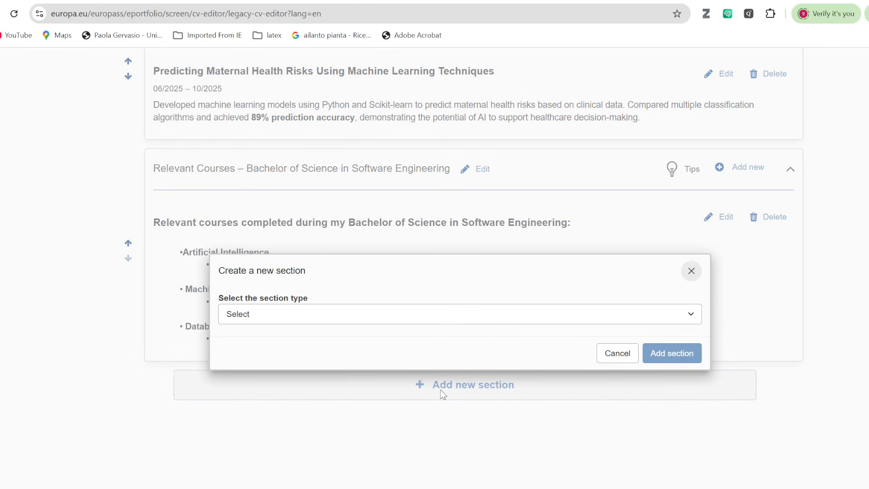
{"action": "left_click", "coordinate": [602, 322]}
{"action": "left_click", "coordinate": [290, 369]}
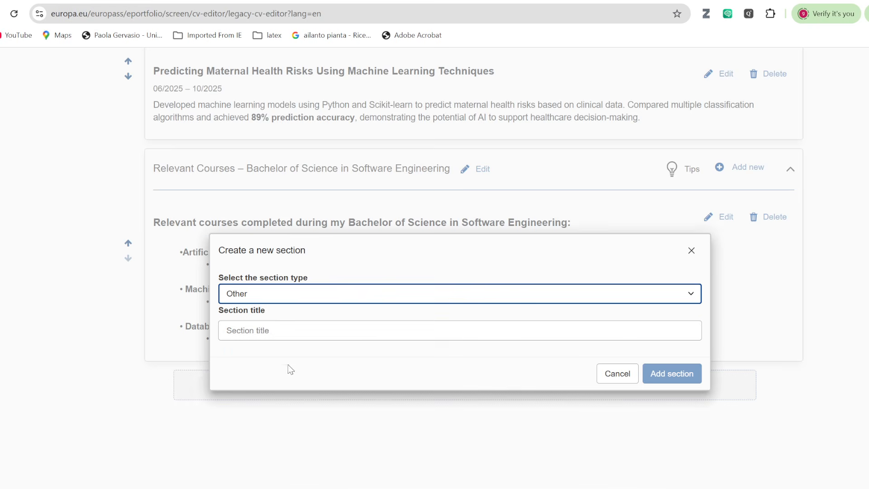
{"action": "left_click", "coordinate": [261, 331]}
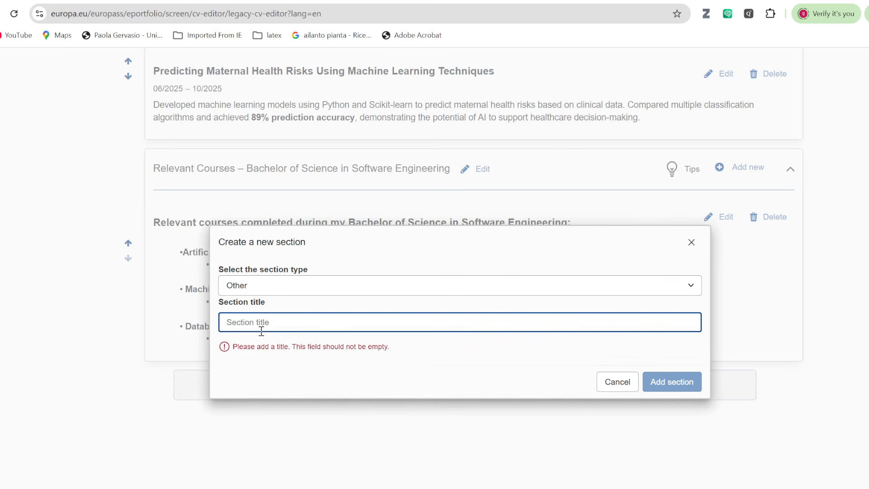
{"action": "type", "text": "Internship"}
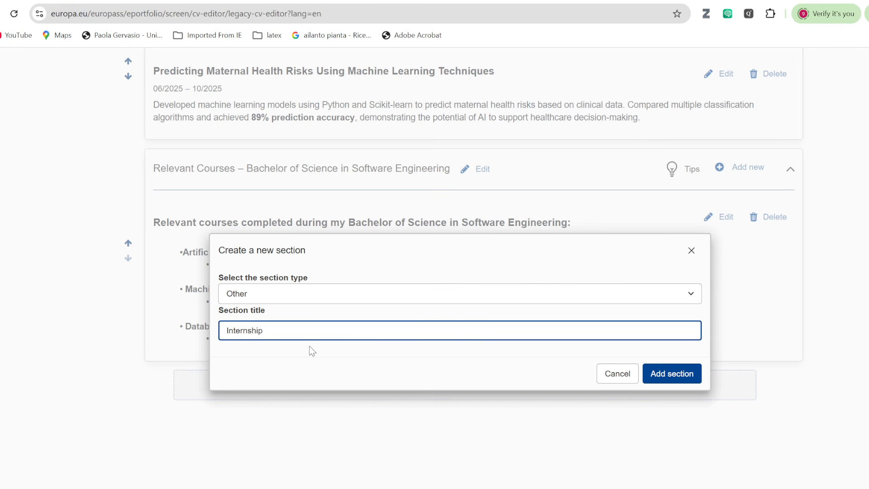
{"action": "left_click", "coordinate": [678, 376]}
{"action": "scroll", "coordinate": [427, 275], "scroll_direction": "down", "scroll_amount": 5}
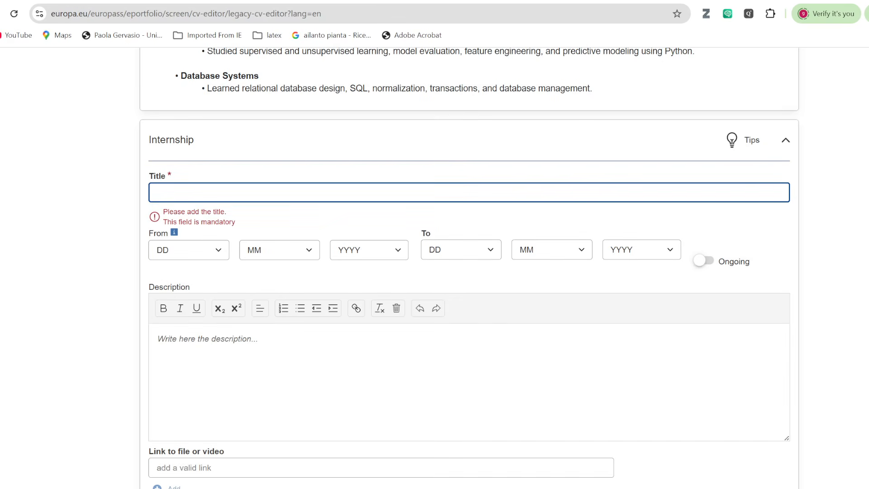
Copy 'Software Development Intern' from the internship slide and return to the Europass form.
{"action": "key", "text": "alt+Tab"}
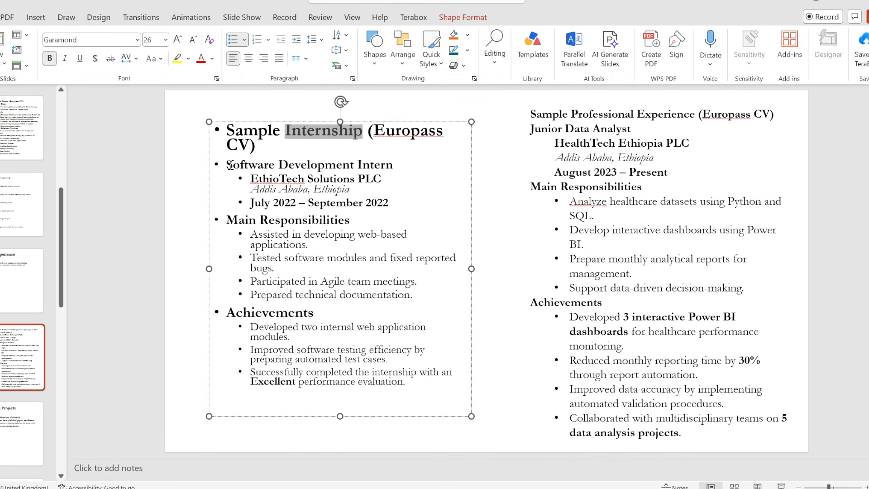
{"action": "left_click_drag", "start_coordinate": [227, 164], "coordinate": [387, 167]}
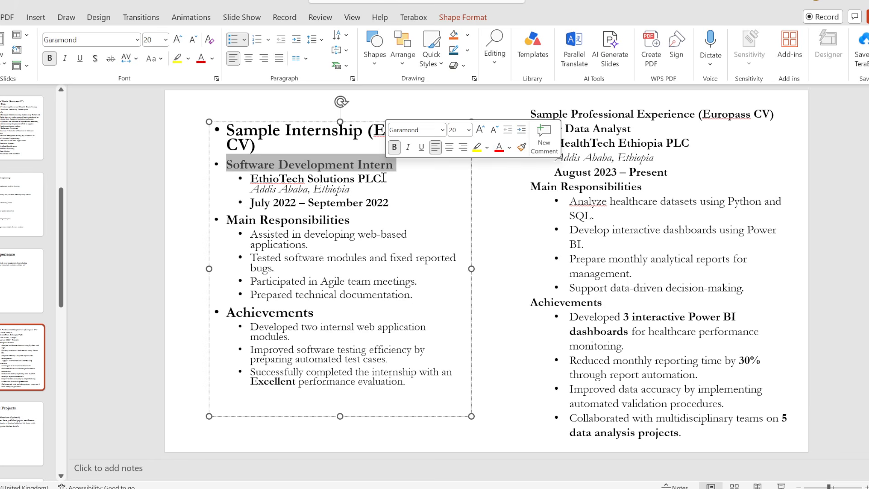
{"action": "key", "text": "ctrl+c"}
{"action": "key", "text": "alt+Tab"}
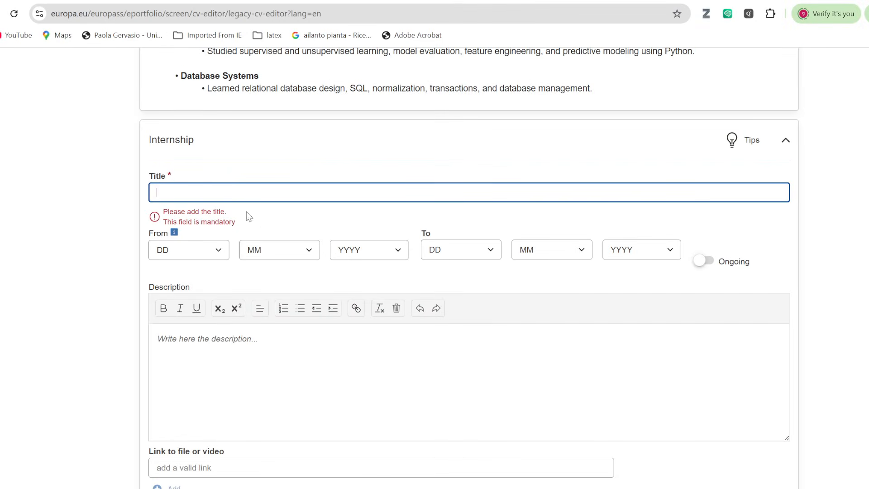
Title the internship 'Software Development Intern' with dates from 6/2023 to 8/2023.
{"action": "key", "text": "ctrl+v"}
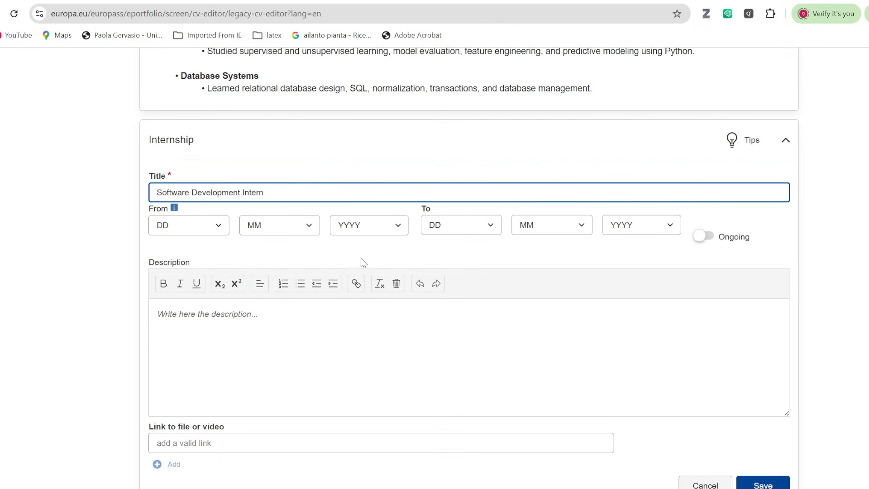
{"action": "left_click", "coordinate": [311, 226]}
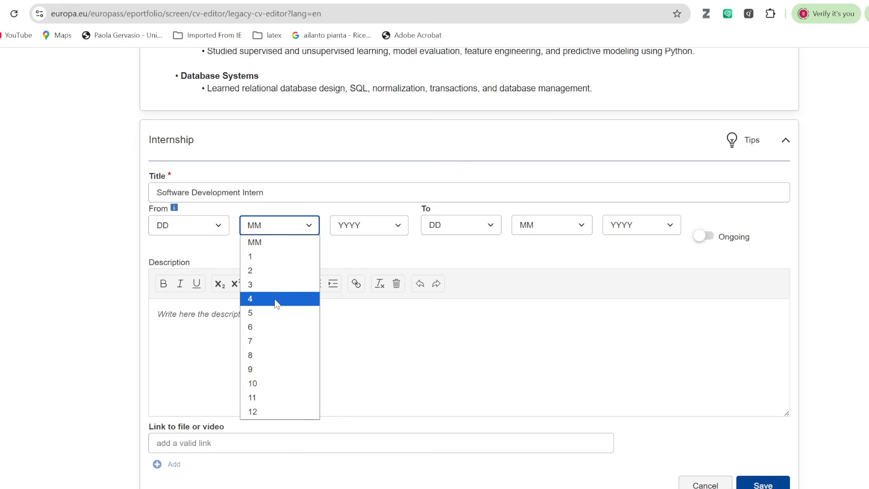
{"action": "left_click", "coordinate": [271, 326]}
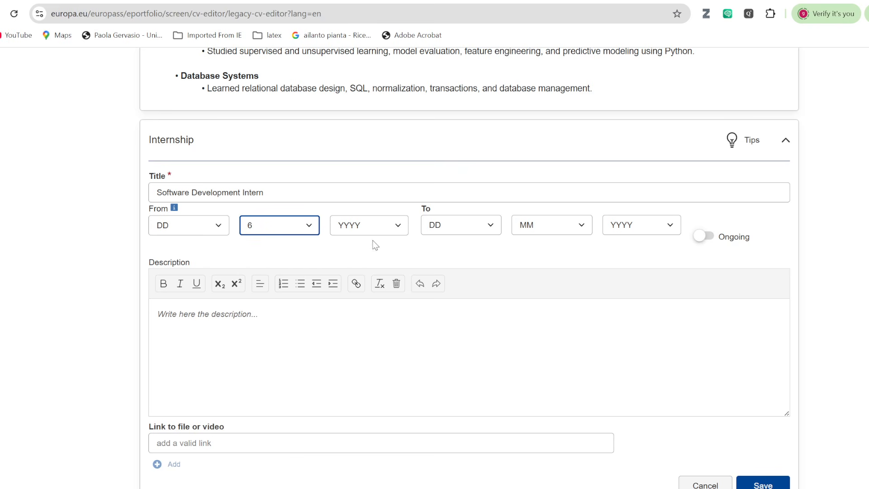
{"action": "left_click", "coordinate": [401, 225]}
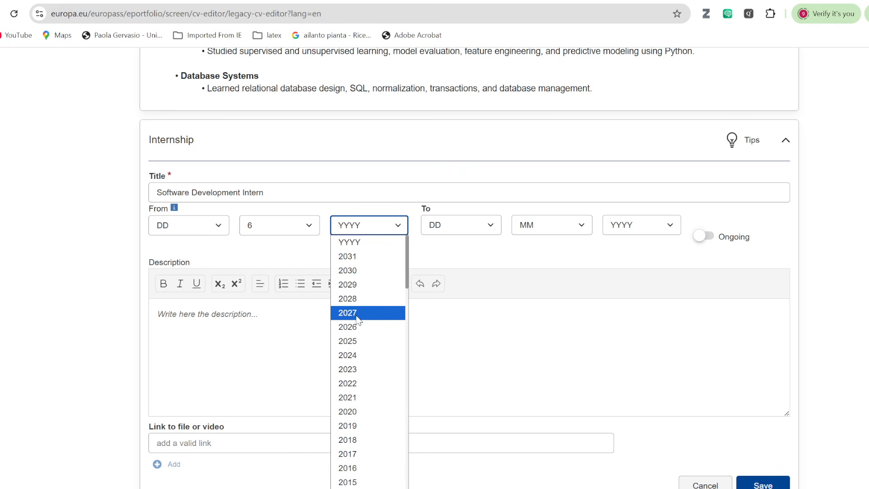
{"action": "left_click", "coordinate": [352, 368]}
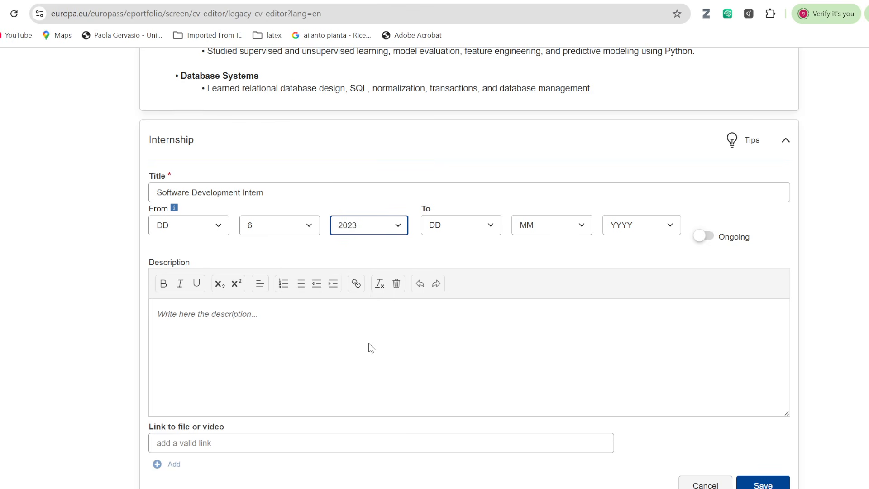
{"action": "left_click", "coordinate": [582, 225]}
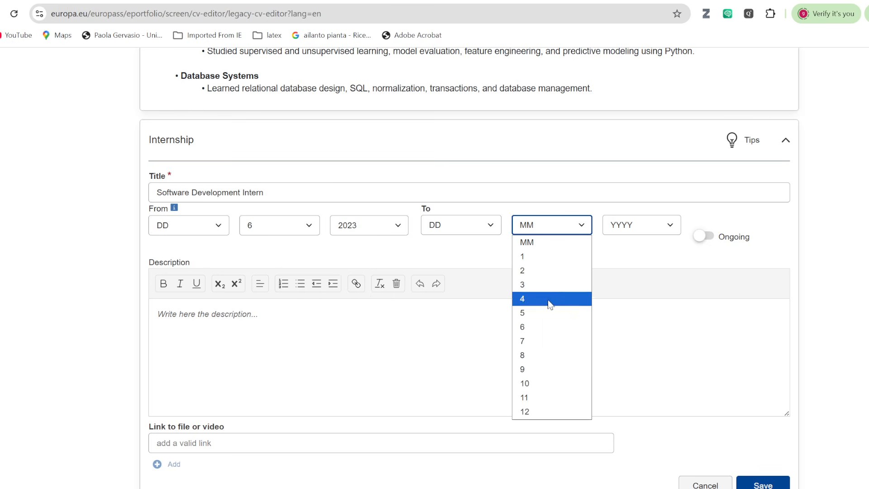
{"action": "left_click", "coordinate": [531, 356]}
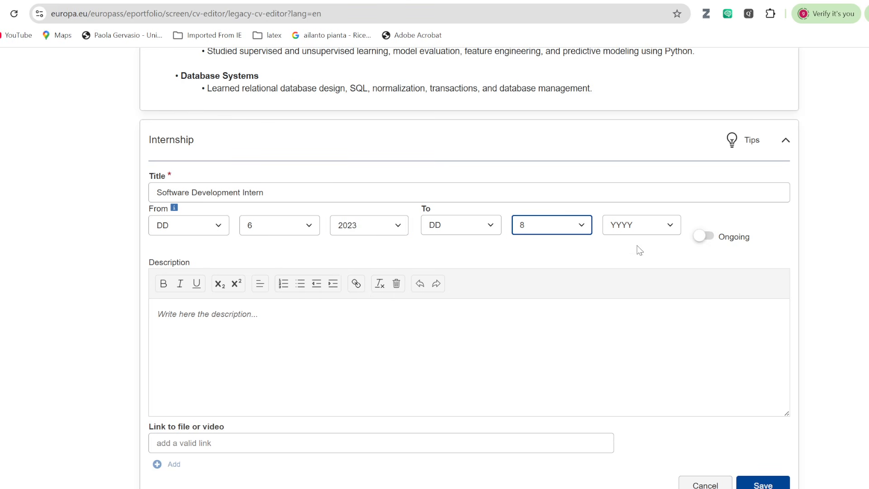
{"action": "left_click", "coordinate": [670, 226]}
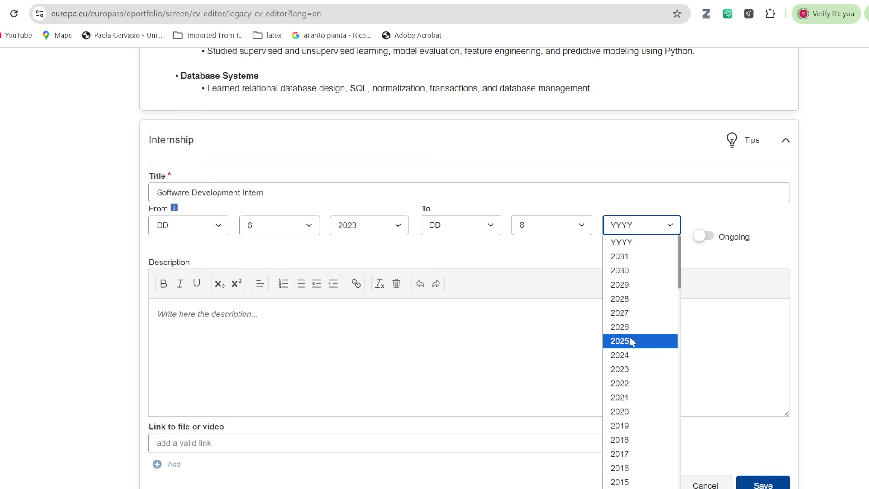
{"action": "left_click", "coordinate": [629, 369]}
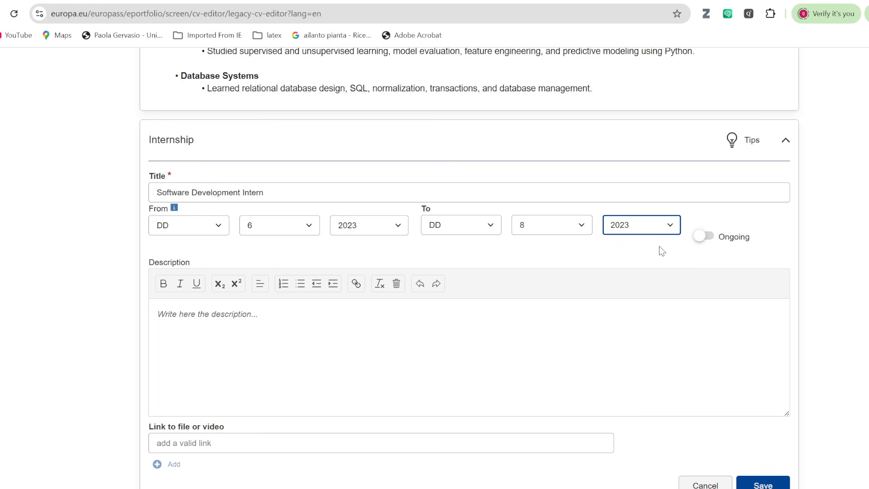
{"action": "left_click", "coordinate": [276, 320]}
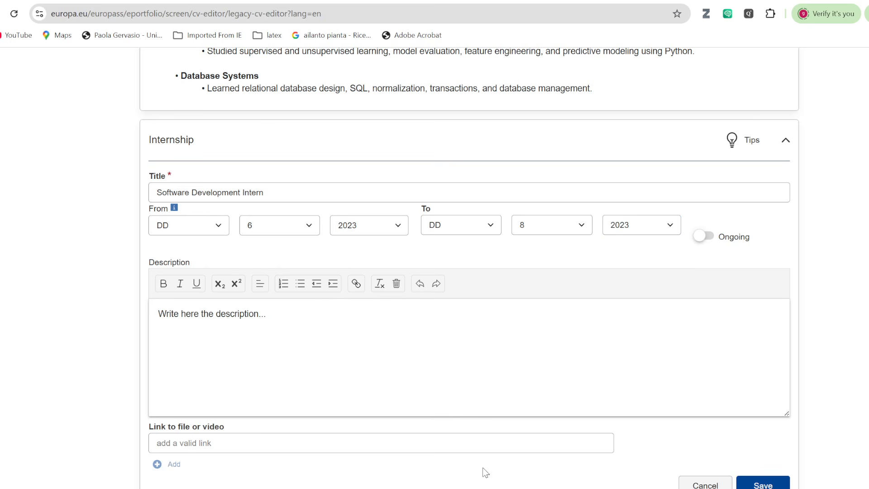
{"action": "key", "text": "alt+Tab"}
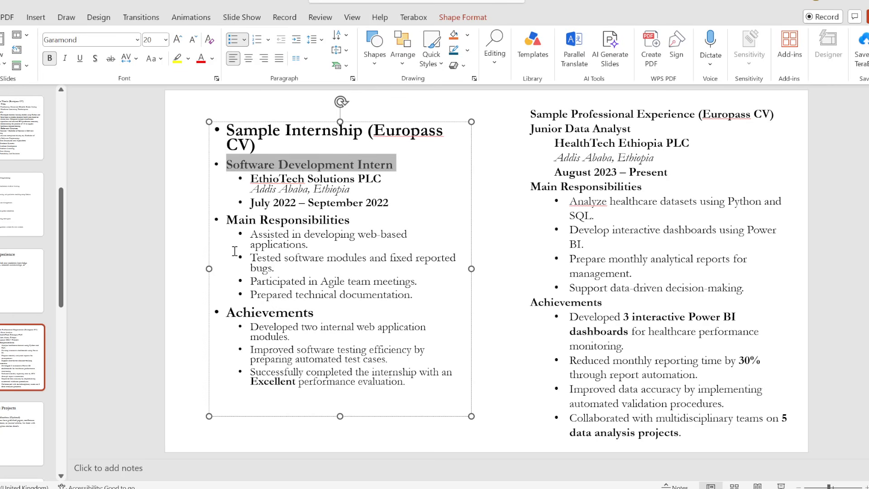
Copy the Main Responsibilities and Achievements bullets from the slide into the internship Description.
{"action": "left_click_drag", "start_coordinate": [229, 221], "coordinate": [431, 391]}
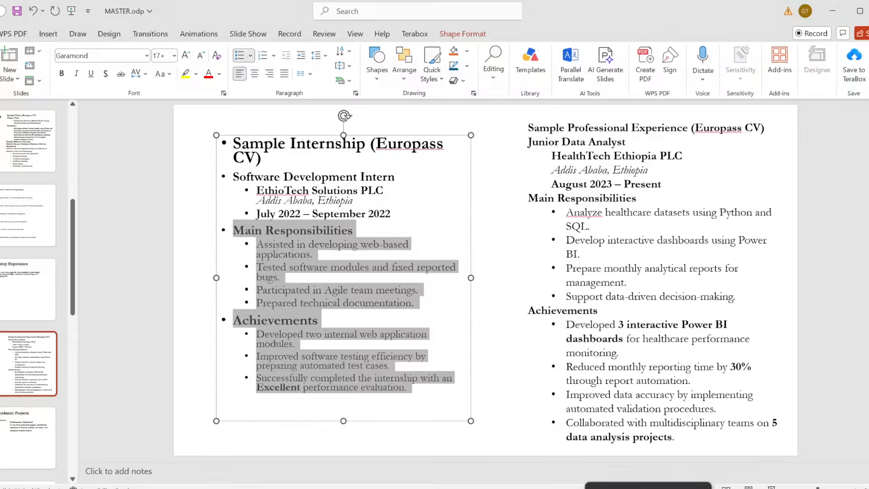
{"action": "key", "text": "alt+Tab"}
{"action": "left_click_drag", "start_coordinate": [271, 314], "coordinate": [104, 317]}
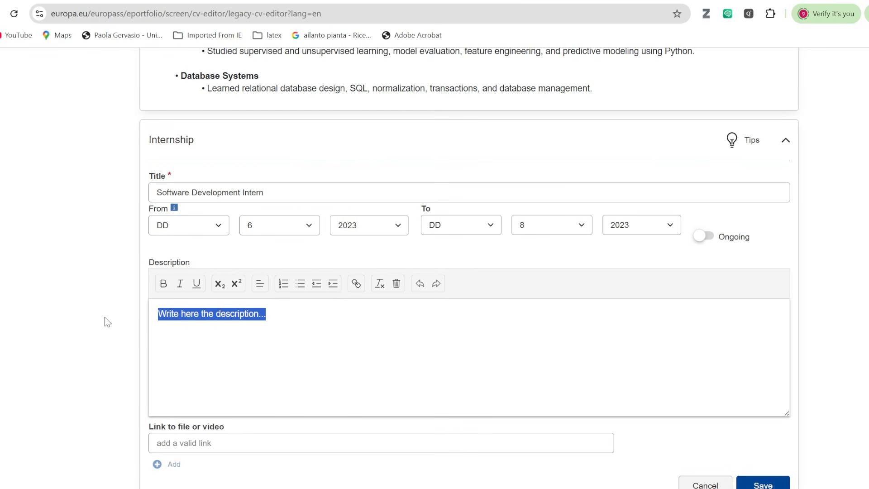
{"action": "key", "text": "ctrl+v"}
{"action": "scroll", "coordinate": [165, 280], "scroll_direction": "down", "scroll_amount": 1}
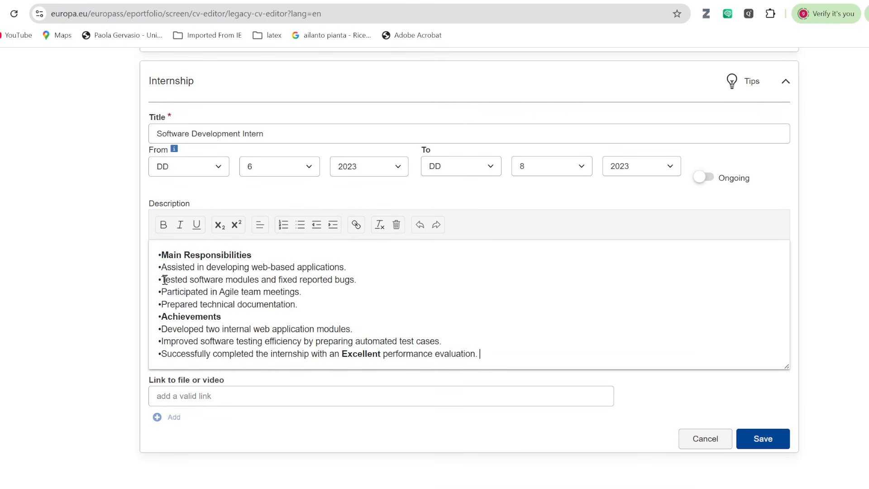
Indent the four responsibility lines and three achievement lines under their headings.
{"action": "left_click_drag", "start_coordinate": [164, 268], "coordinate": [274, 304]}
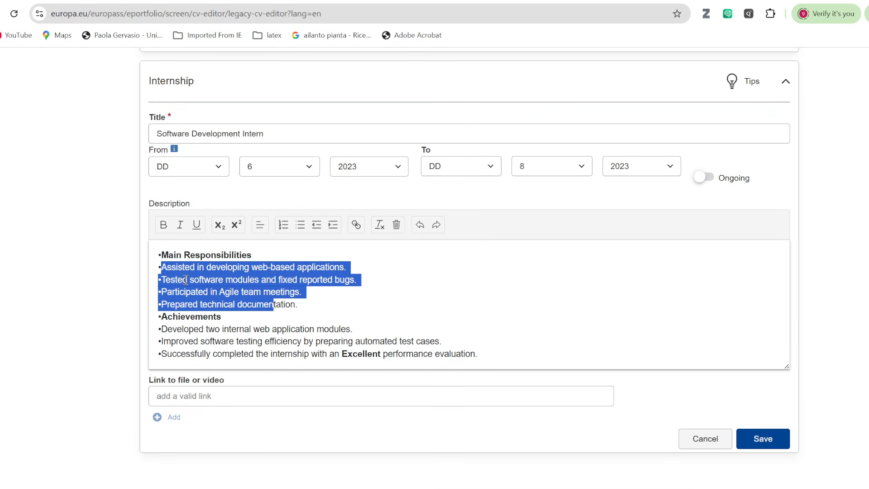
{"action": "left_click_drag", "start_coordinate": [162, 272], "coordinate": [283, 307]}
{"action": "left_click", "coordinate": [333, 225]}
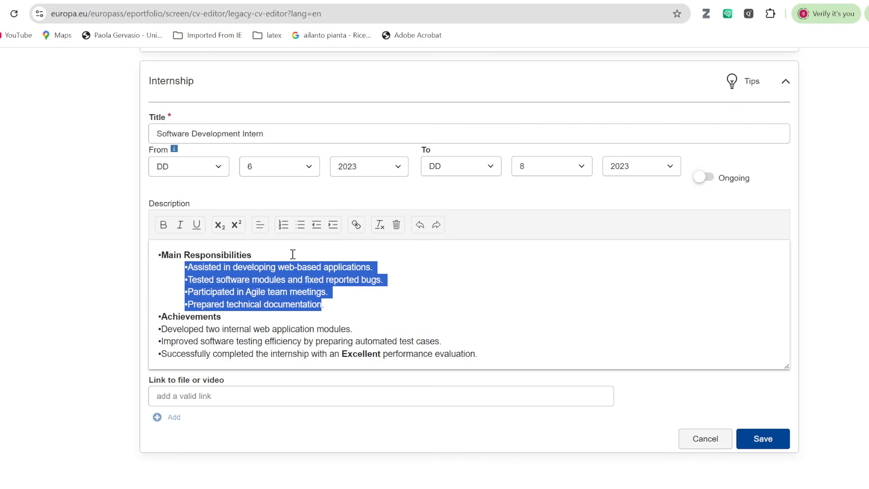
{"action": "left_click_drag", "start_coordinate": [164, 329], "coordinate": [493, 351]}
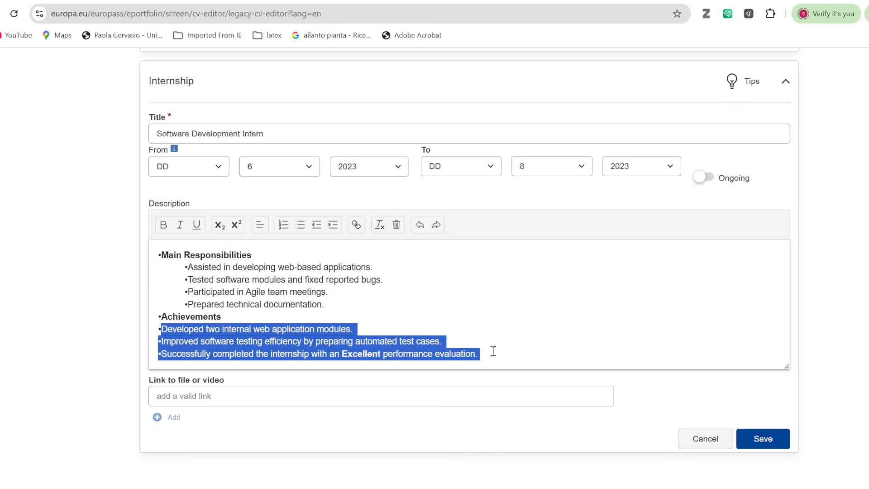
{"action": "left_click_drag", "start_coordinate": [159, 329], "coordinate": [496, 356]}
{"action": "left_click", "coordinate": [333, 224]}
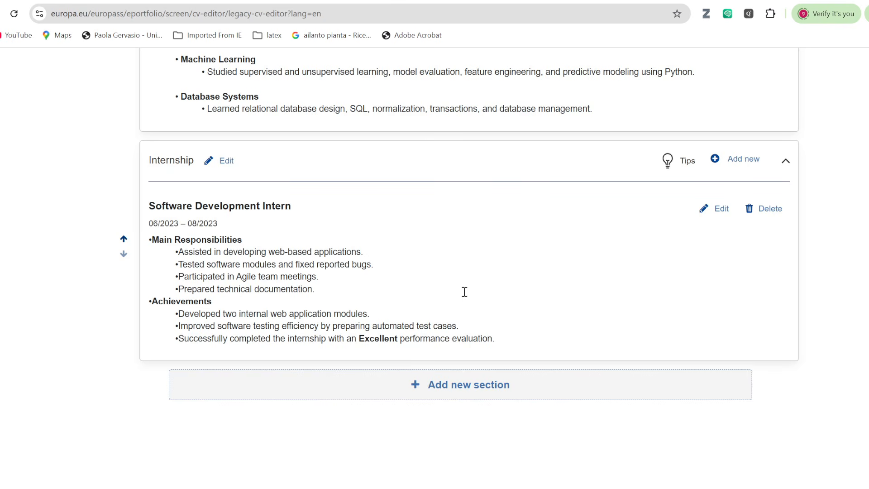
Add a new Work experience section to the CV.
{"action": "left_click", "coordinate": [454, 385]}
{"action": "left_click", "coordinate": [693, 317]}
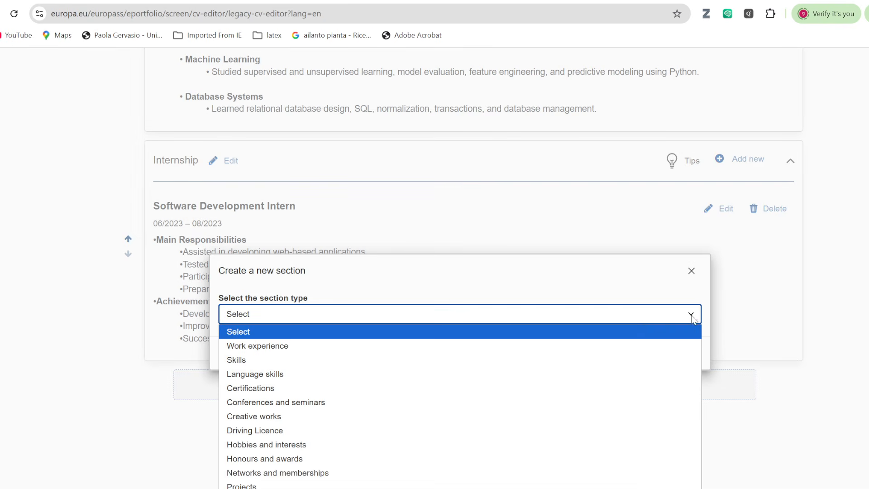
{"action": "left_click", "coordinate": [451, 346]}
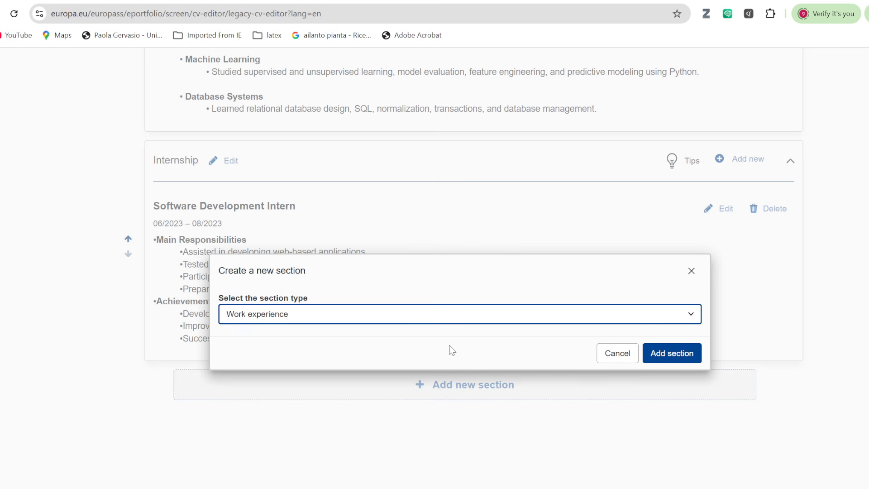
{"action": "left_click", "coordinate": [683, 353]}
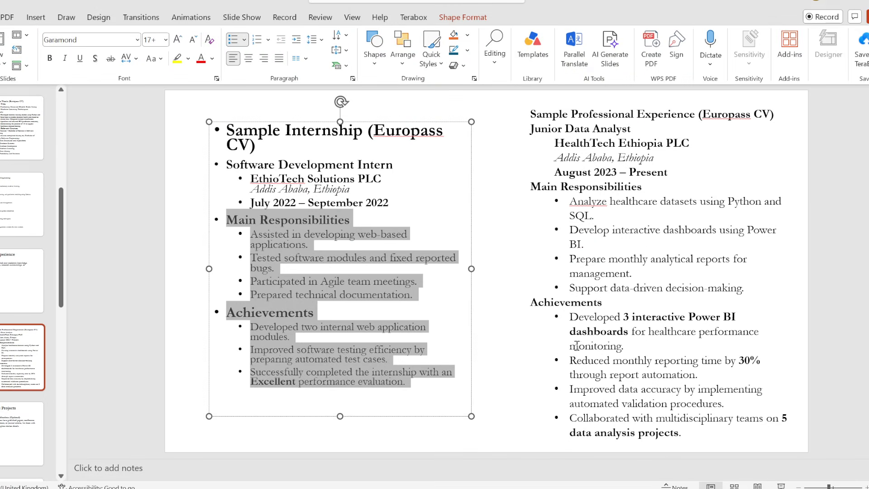
Paste 'Junior Data Analyst' from the slide as the occupation.
{"action": "left_click", "coordinate": [602, 482]}
{"action": "left_click_drag", "start_coordinate": [530, 130], "coordinate": [638, 132]}
{"action": "key", "text": "ctrl+c"}
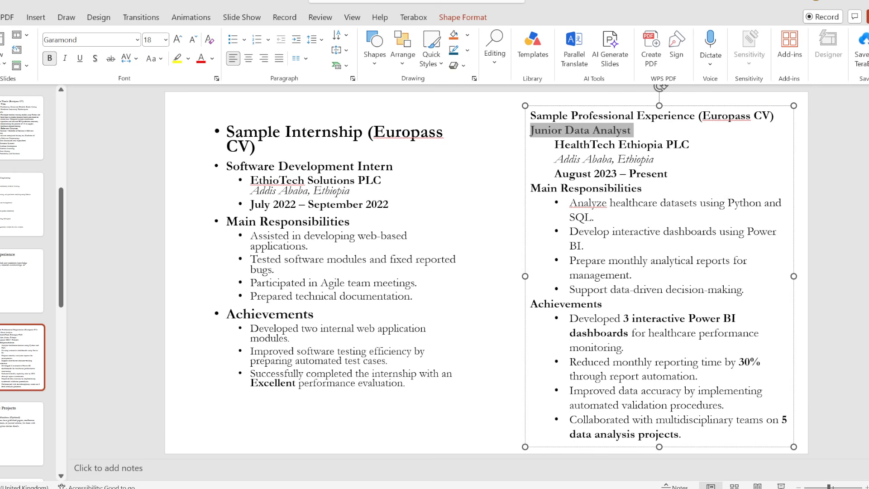
{"action": "key", "text": "alt+Tab"}
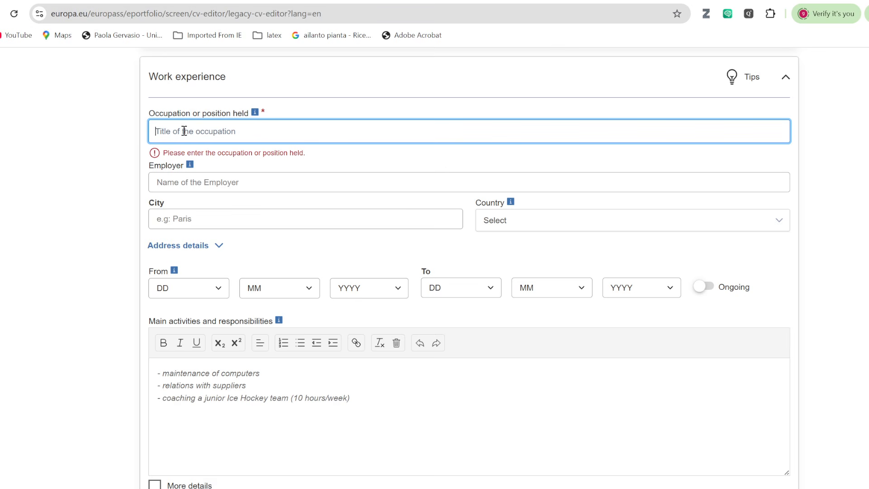
{"action": "key", "text": "ctrl+v"}
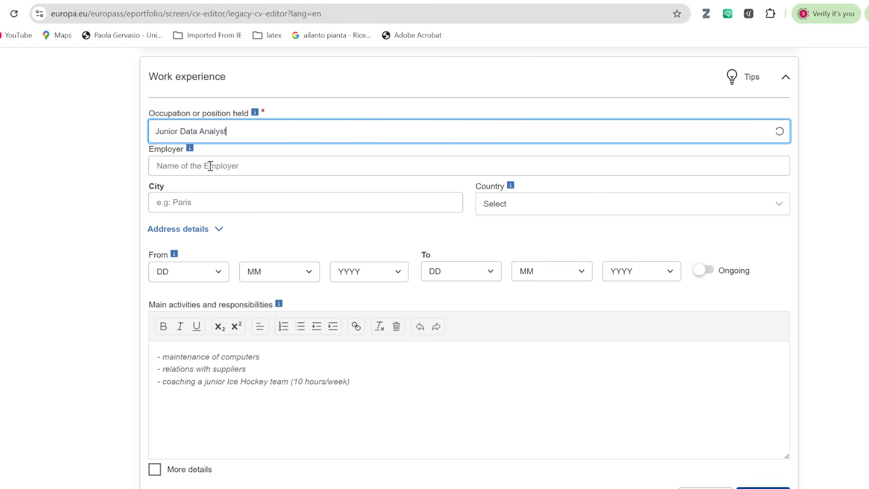
{"action": "left_click", "coordinate": [199, 165]}
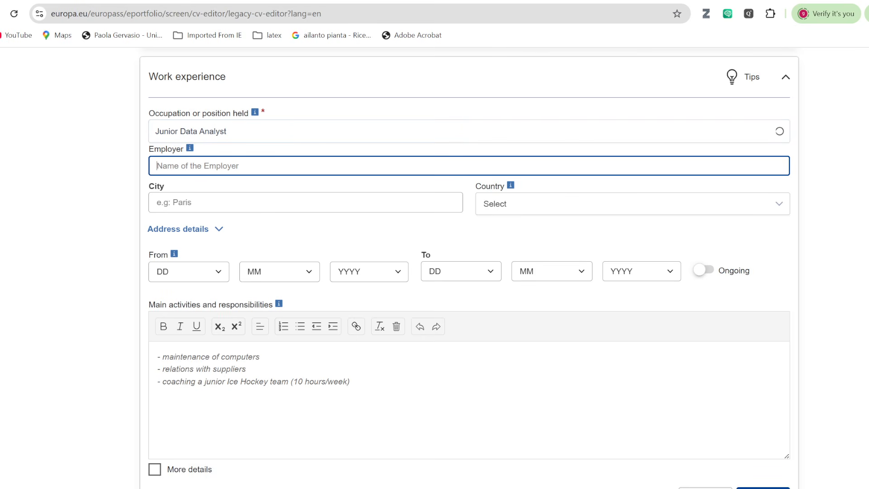
Enter HealthTech Ethiopia PLC as employer and Addis Ababa as the city.
{"action": "key", "text": "alt+Tab"}
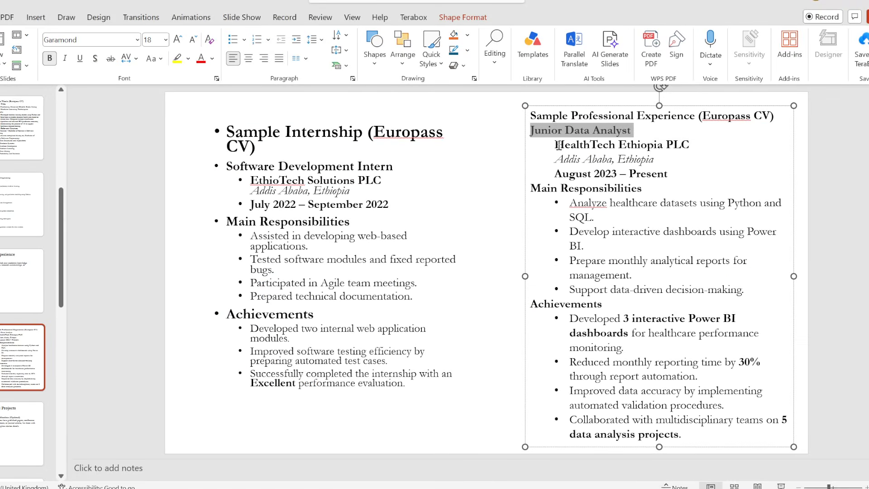
{"action": "left_click_drag", "start_coordinate": [558, 145], "coordinate": [702, 147]}
{"action": "key", "text": "ctrl+c"}
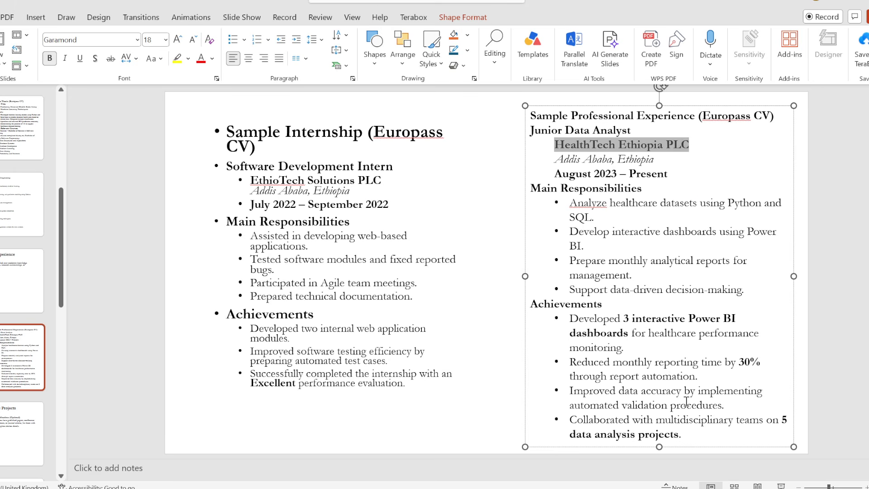
{"action": "key", "text": "alt+Tab"}
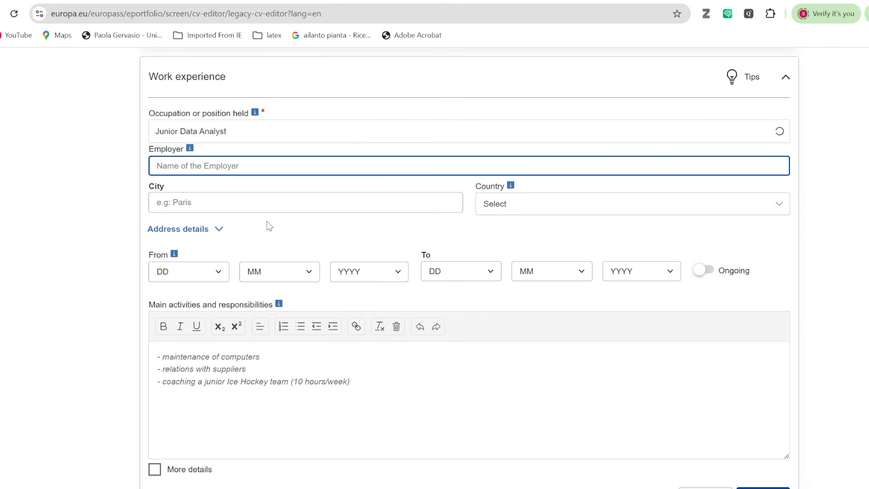
{"action": "key", "text": "ctrl+v"}
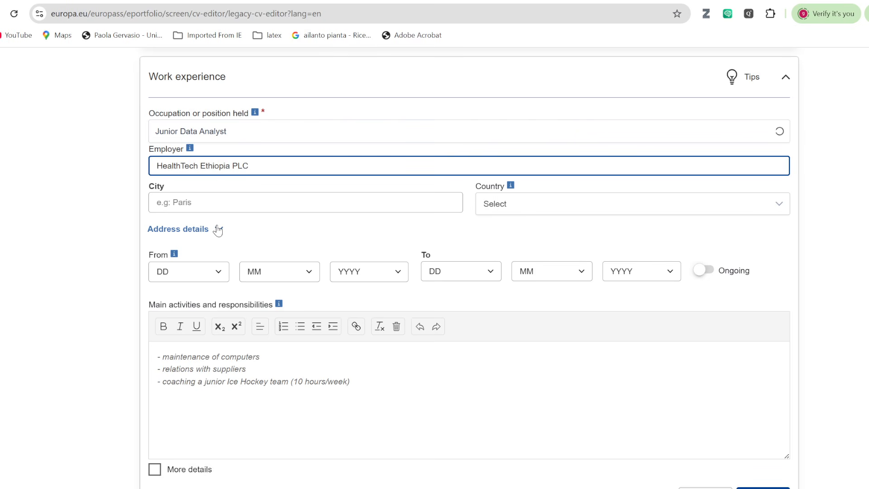
{"action": "left_click", "coordinate": [230, 202]}
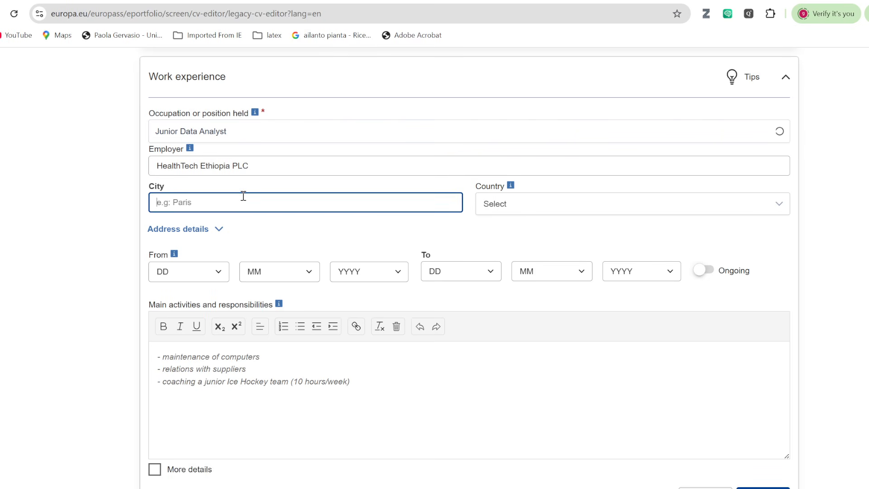
{"action": "type", "text": "Addis Ababa"}
Set country to Ethiopia, start date to 5/2023, and mark the job ongoing.
{"action": "left_click", "coordinate": [757, 201]}
{"action": "type", "text": "et"}
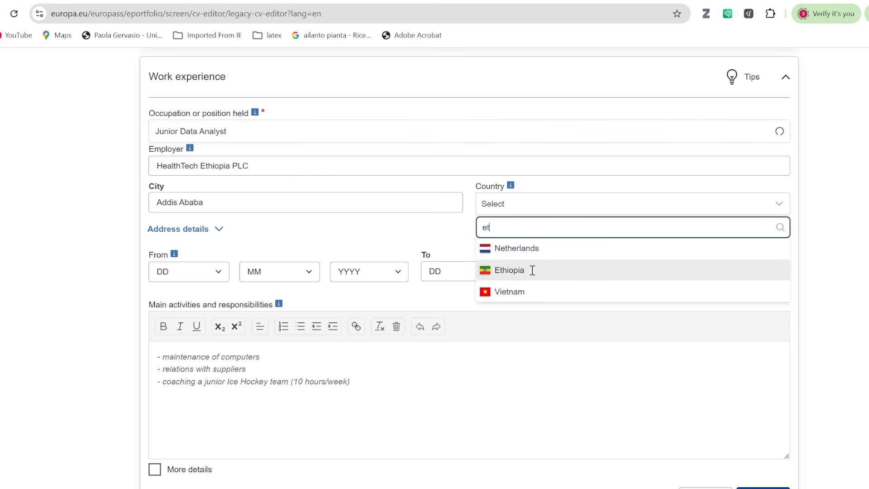
{"action": "left_click", "coordinate": [532, 270]}
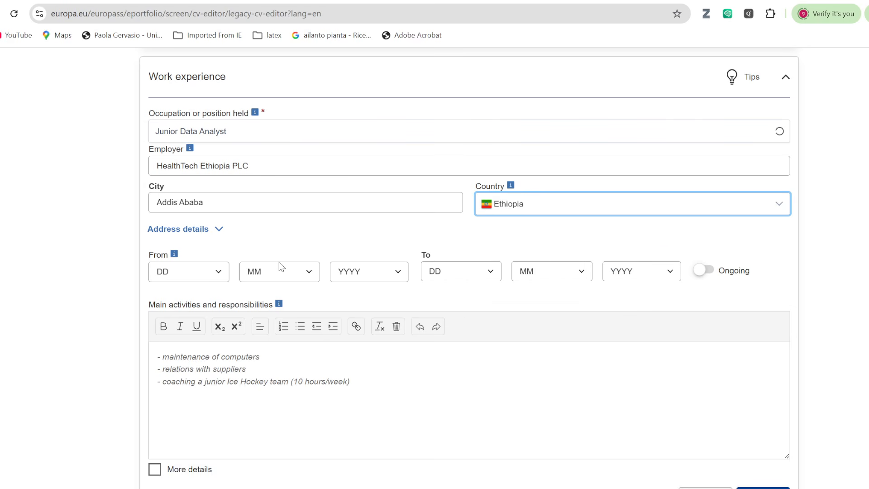
{"action": "left_click", "coordinate": [310, 273]}
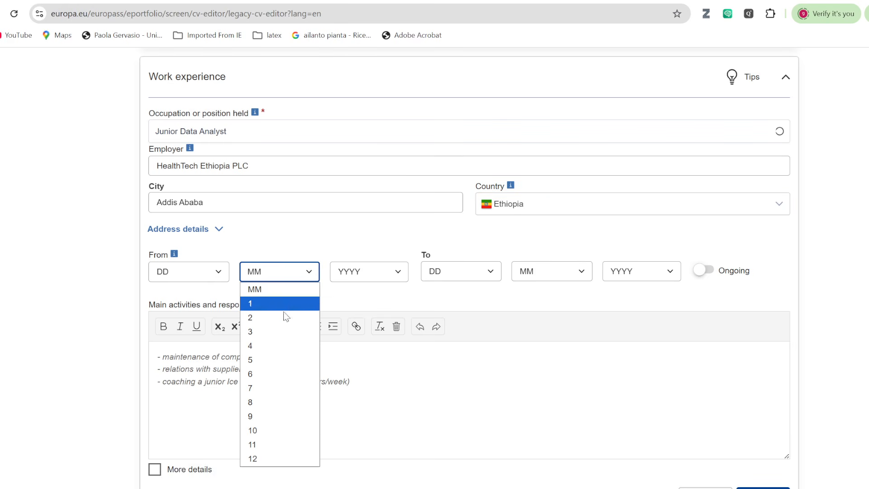
{"action": "left_click", "coordinate": [267, 361]}
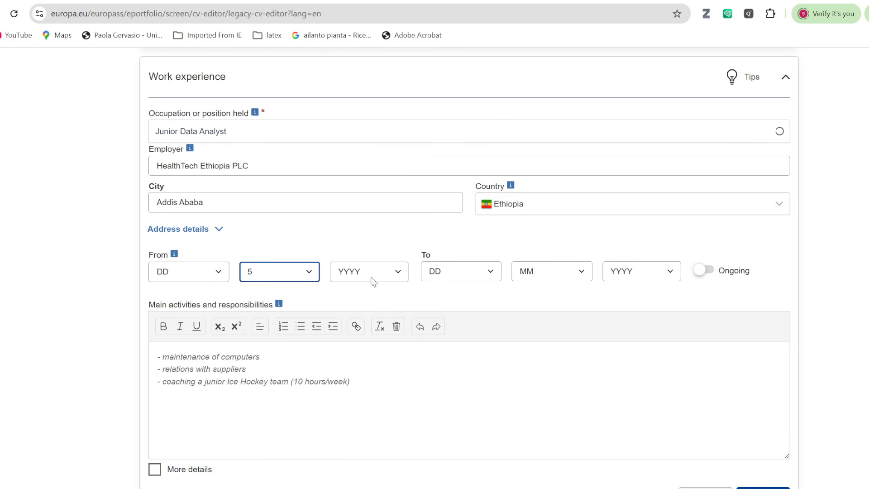
{"action": "left_click", "coordinate": [395, 274]}
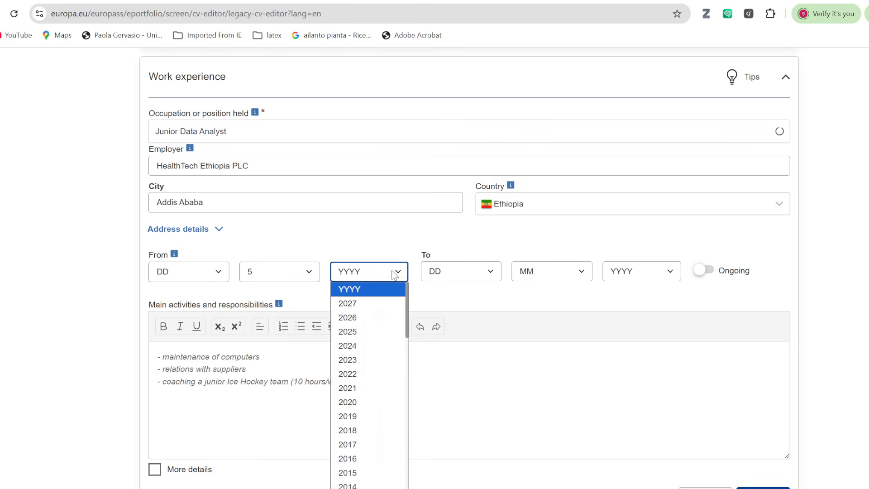
{"action": "left_click", "coordinate": [349, 359]}
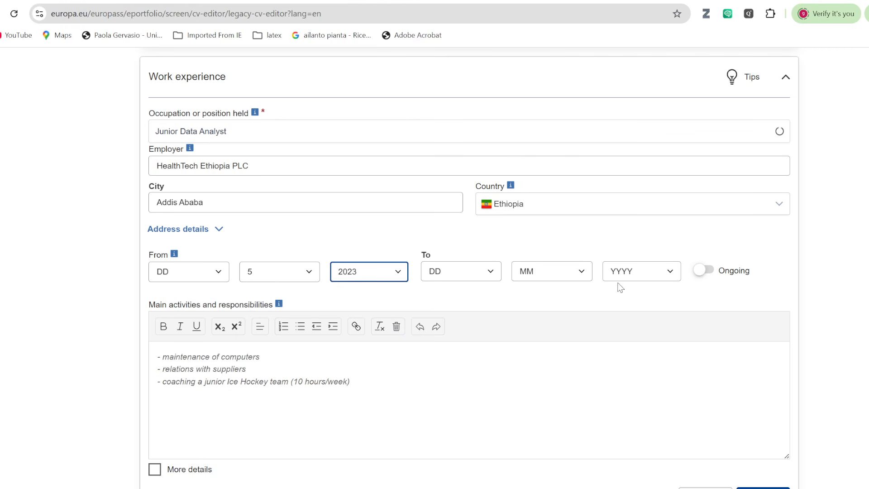
{"action": "left_click", "coordinate": [705, 274]}
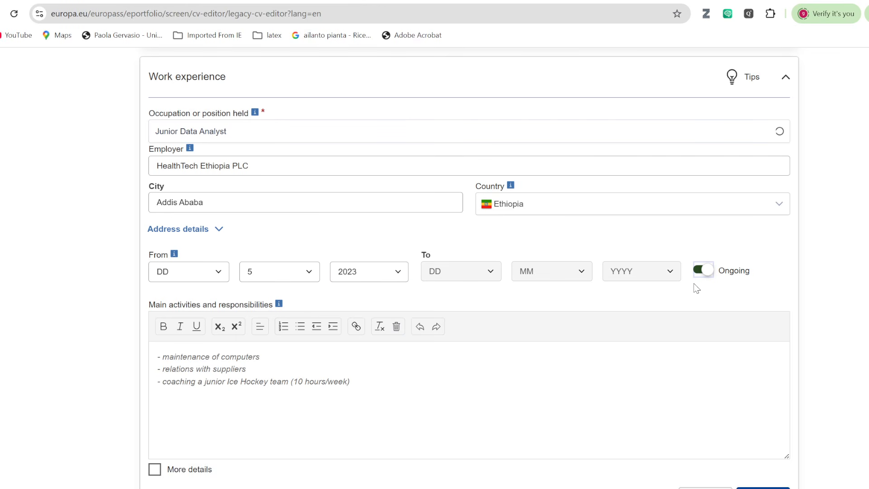
Replace the placeholder activity lines with the responsibilities and achievements copied from the slide.
{"action": "scroll", "coordinate": [529, 294], "scroll_direction": "down", "scroll_amount": 2}
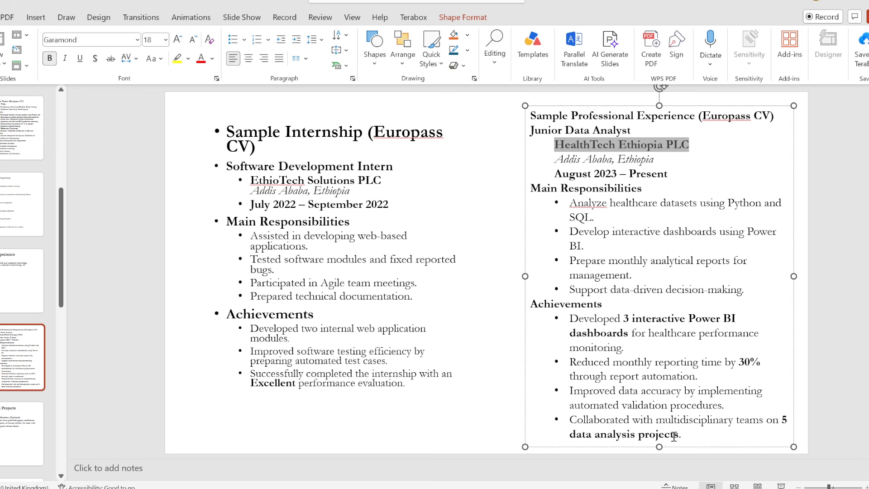
{"action": "left_click_drag", "start_coordinate": [533, 189], "coordinate": [690, 435]}
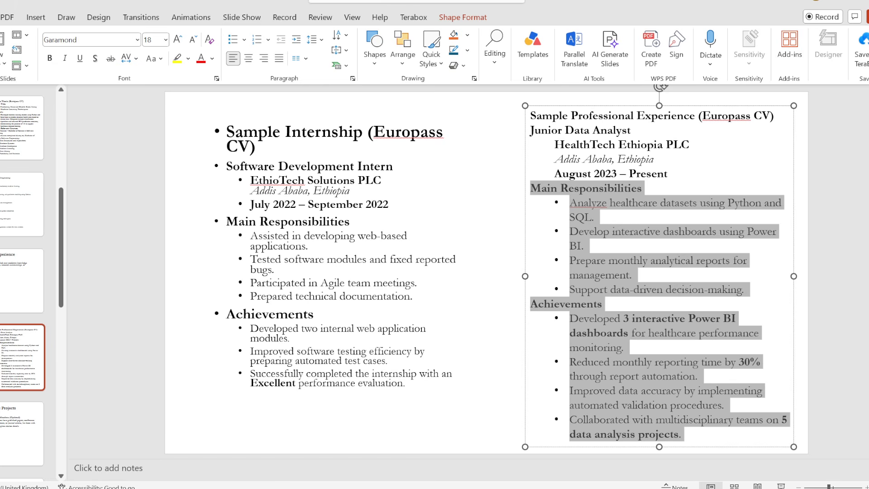
{"action": "key", "text": "alt+Tab"}
{"action": "left_click_drag", "start_coordinate": [165, 245], "coordinate": [403, 306]}
{"action": "left_click", "coordinate": [187, 249]}
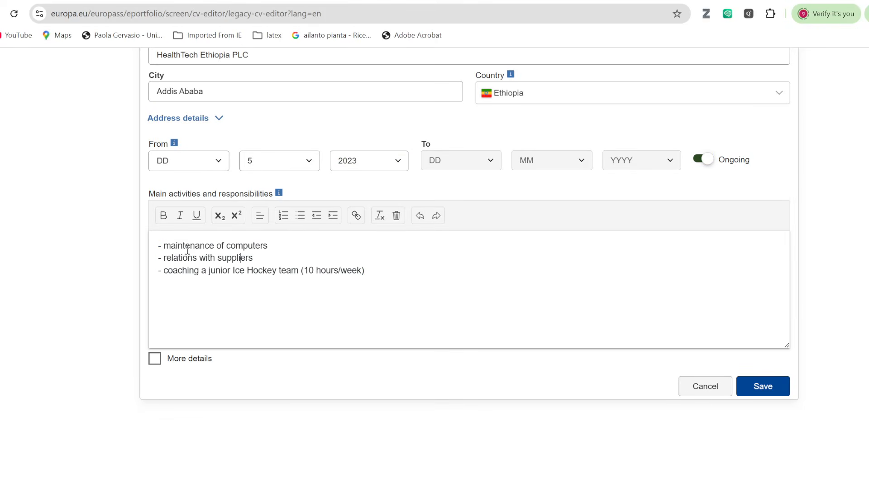
{"action": "left_click_drag", "start_coordinate": [158, 246], "coordinate": [400, 292]}
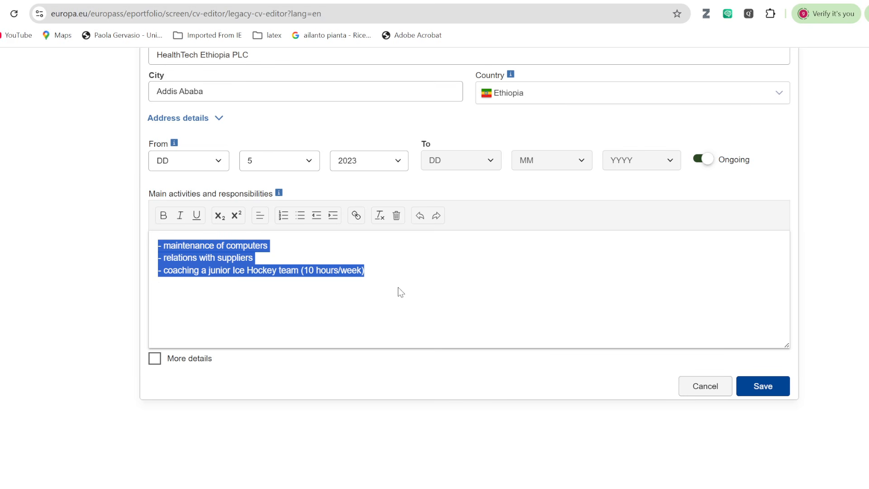
{"action": "type", "text": "Main Responsibilities •Analyze healthcare datasets using Python and SQL. •Develop interactive dashboards using Power BI. •Prepare monthly analytical reports for management. •Support data-driven decision-making. Achievements •Developed 3 interactive Power BI dashboards for healthcare performance monitoring. •Reduced monthly reporting time by 30% through report automation. •Improved data accuracy by implementing automated validation procedures. •Collaborated with multidisciplinary teams on 5 data analysis projects."}
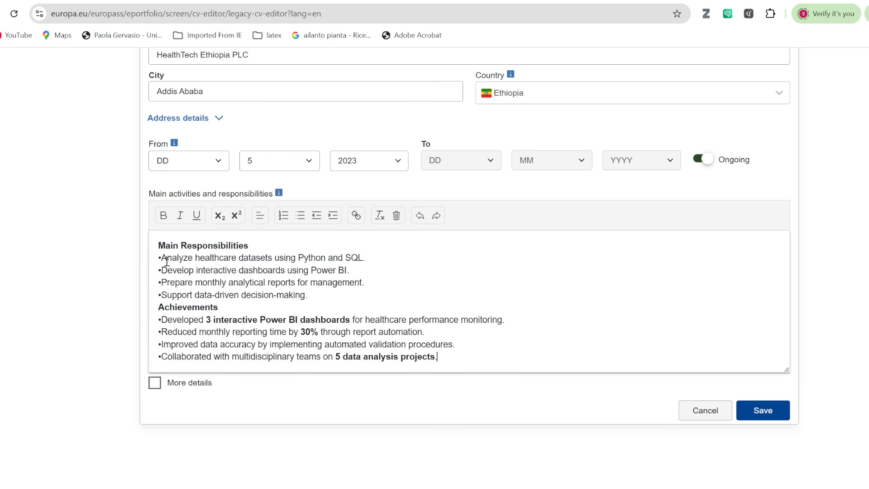
Indent the four responsibility and four achievement lines, then save the Junior Data Analyst entry.
{"action": "left_click_drag", "start_coordinate": [163, 258], "coordinate": [326, 295]}
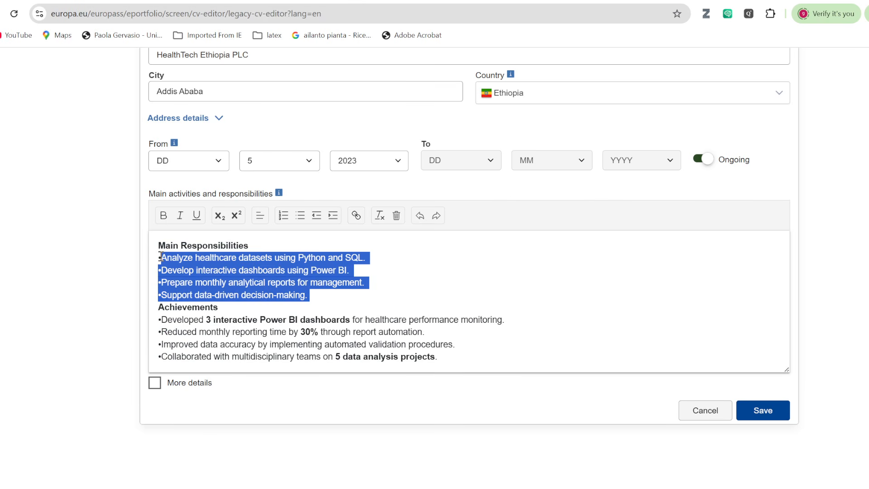
{"action": "left_click_drag", "start_coordinate": [159, 258], "coordinate": [334, 298]}
{"action": "left_click", "coordinate": [333, 216]}
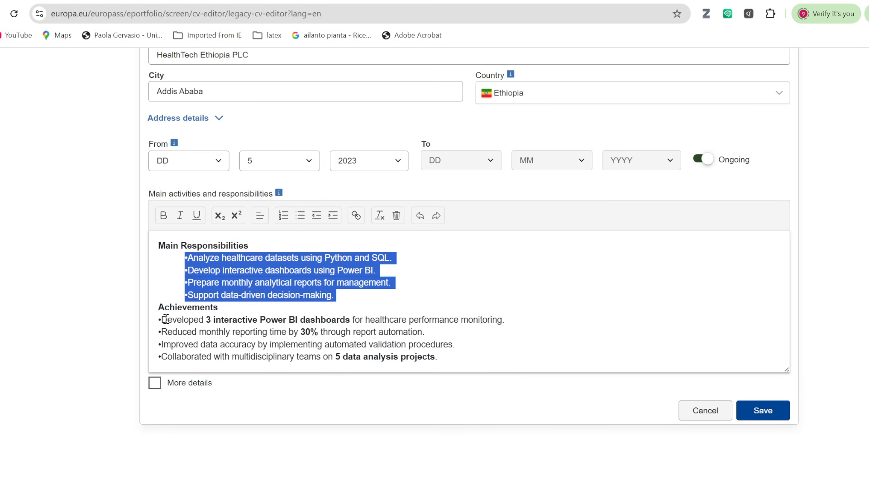
{"action": "left_click_drag", "start_coordinate": [164, 319], "coordinate": [317, 357]}
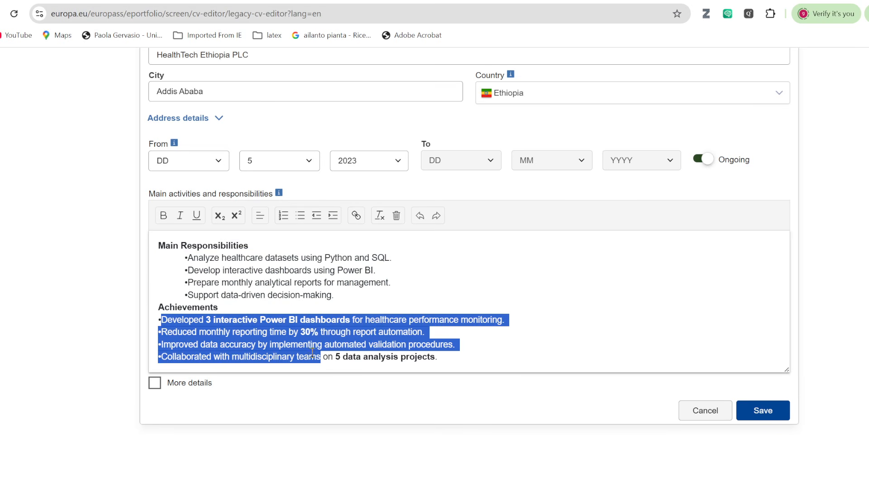
{"action": "left_click", "coordinate": [156, 319]}
{"action": "left_click_drag", "start_coordinate": [156, 320], "coordinate": [460, 364]}
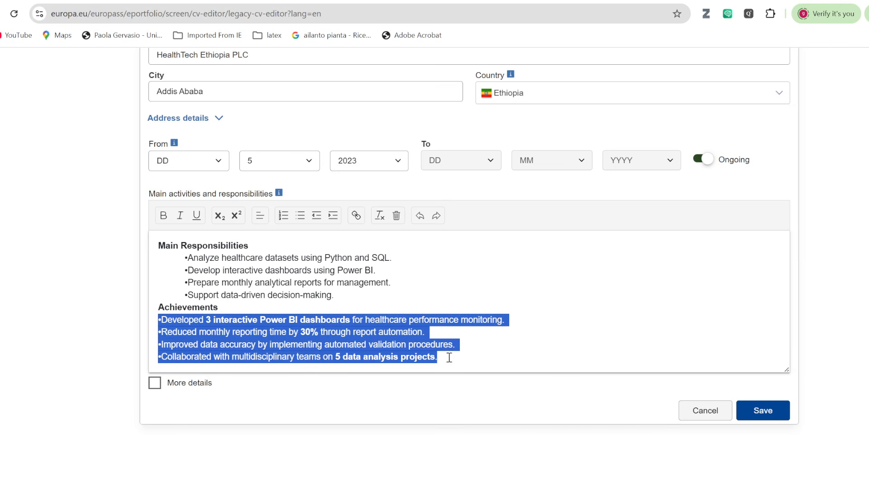
{"action": "left_click", "coordinate": [333, 216]}
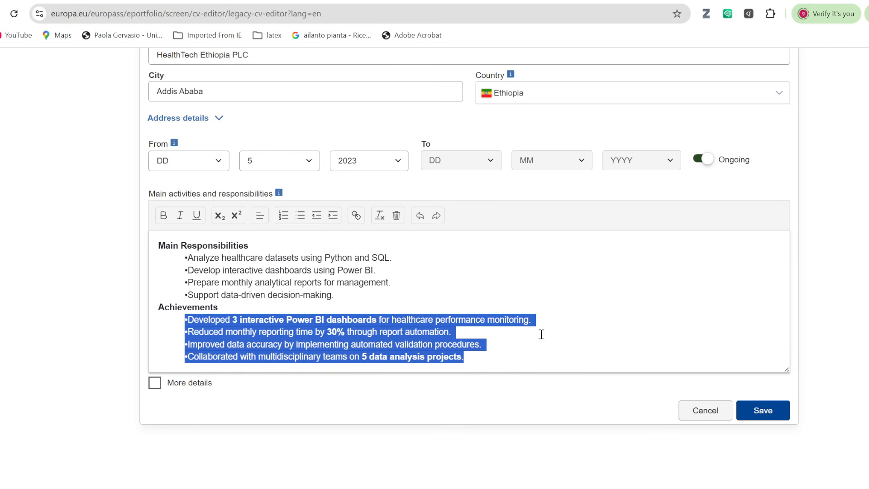
{"action": "left_click", "coordinate": [763, 410]}
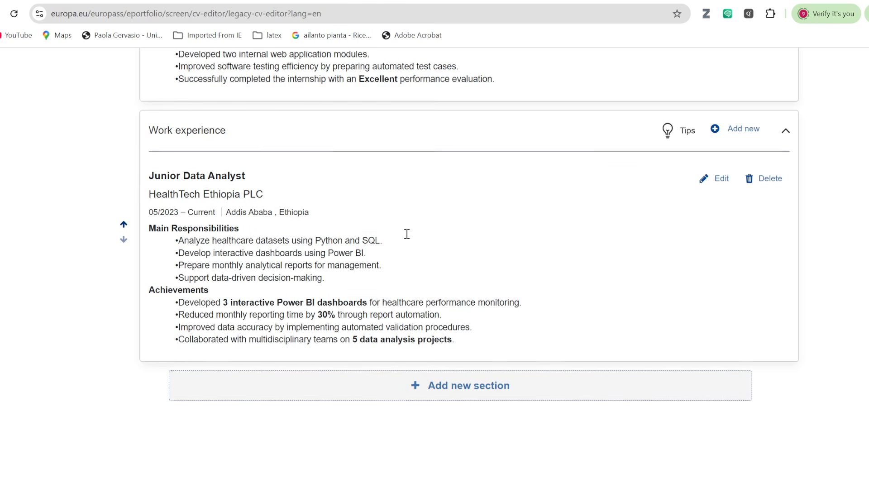
Go to step 3 'Select template' and scroll through the CV preview, including internship and work entries.
{"action": "scroll", "coordinate": [406, 231], "scroll_direction": "up", "scroll_amount": 15}
{"action": "scroll", "coordinate": [410, 226], "scroll_direction": "up", "scroll_amount": 10}
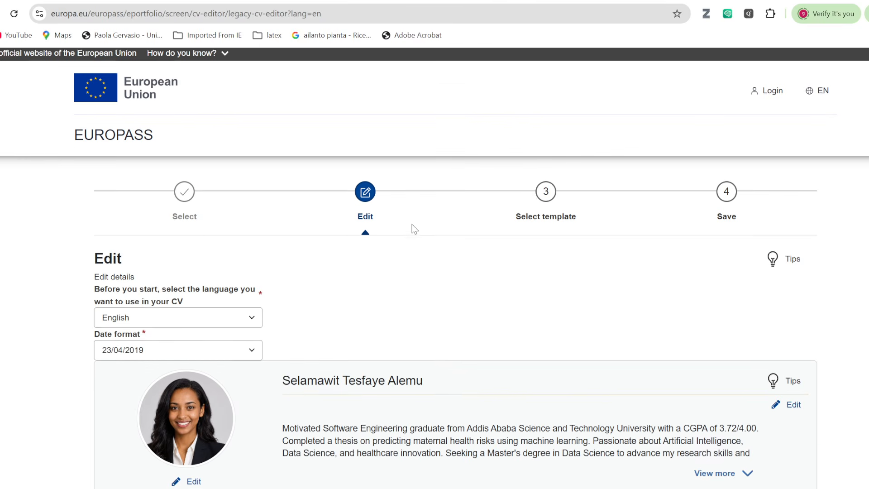
{"action": "left_click", "coordinate": [548, 196]}
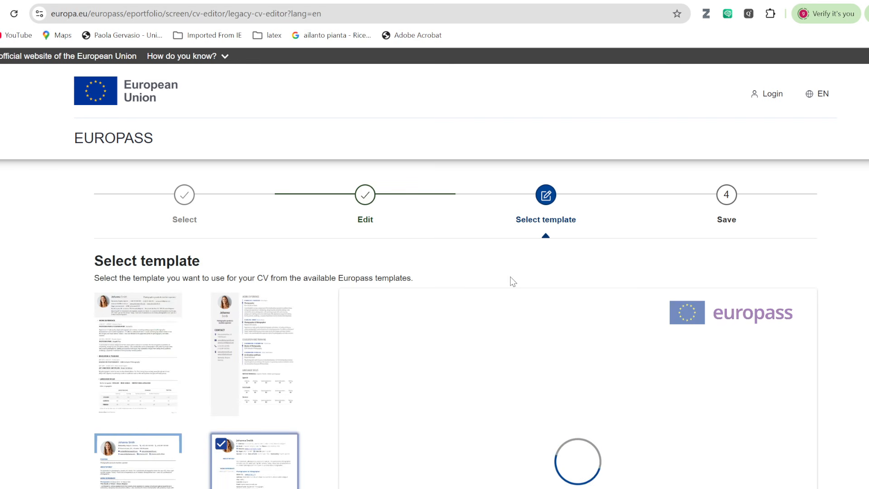
{"action": "scroll", "coordinate": [510, 277], "scroll_direction": "down", "scroll_amount": 9}
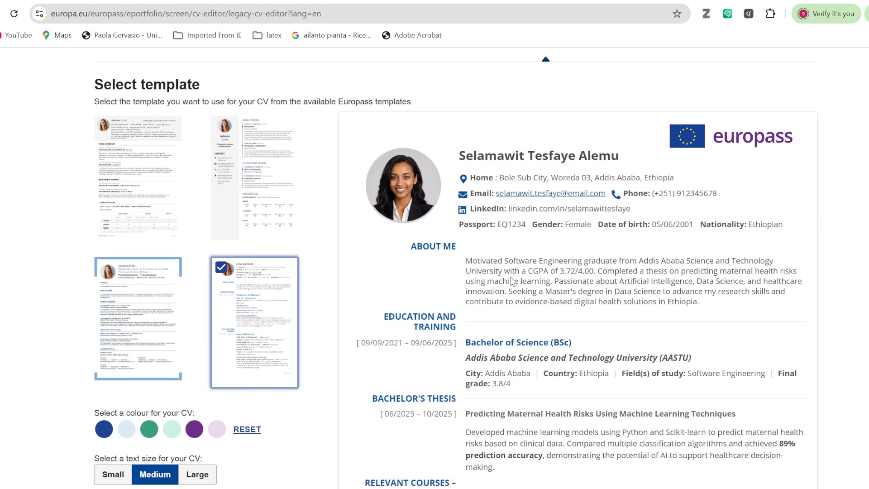
{"action": "scroll", "coordinate": [511, 277], "scroll_direction": "down", "scroll_amount": 11}
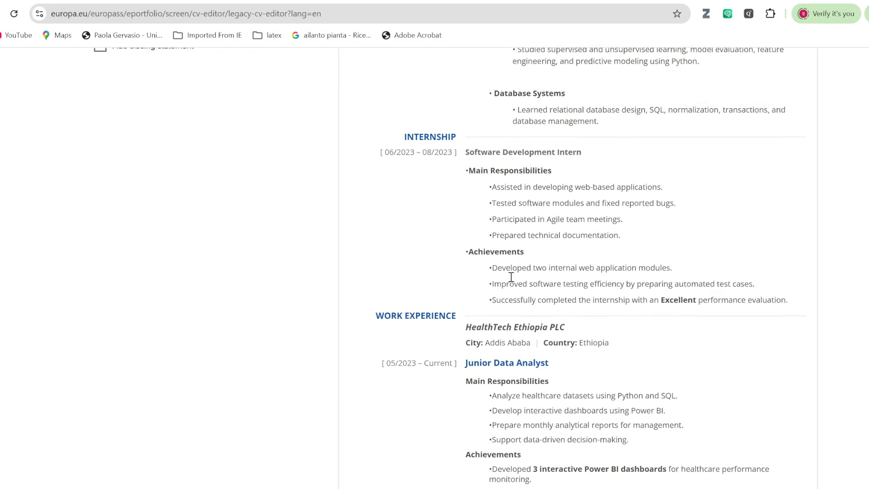
{"action": "scroll", "coordinate": [510, 276], "scroll_direction": "up", "scroll_amount": 20}
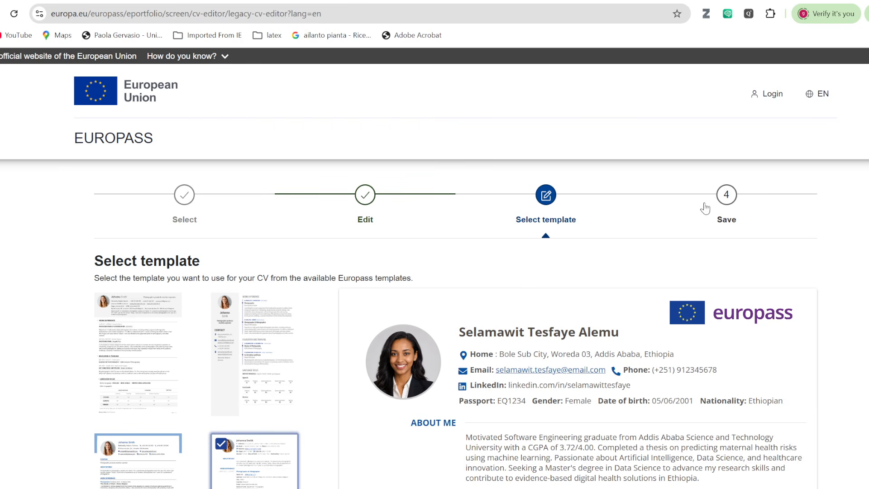
Open step 4 'Save' and type the owner's first name as the CV name.
{"action": "left_click", "coordinate": [727, 199]}
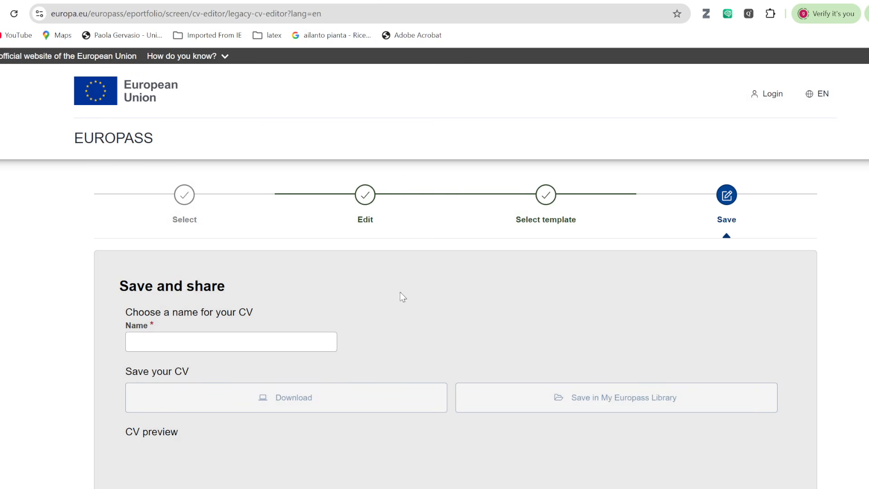
{"action": "left_click", "coordinate": [196, 342]}
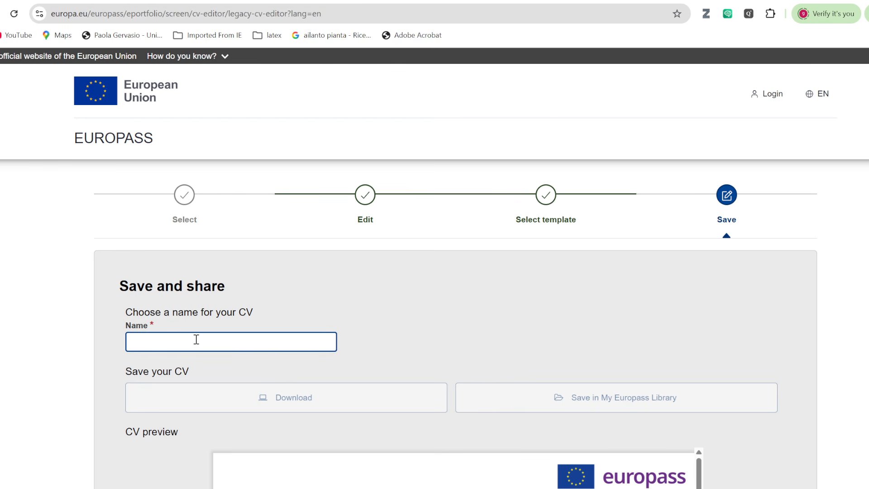
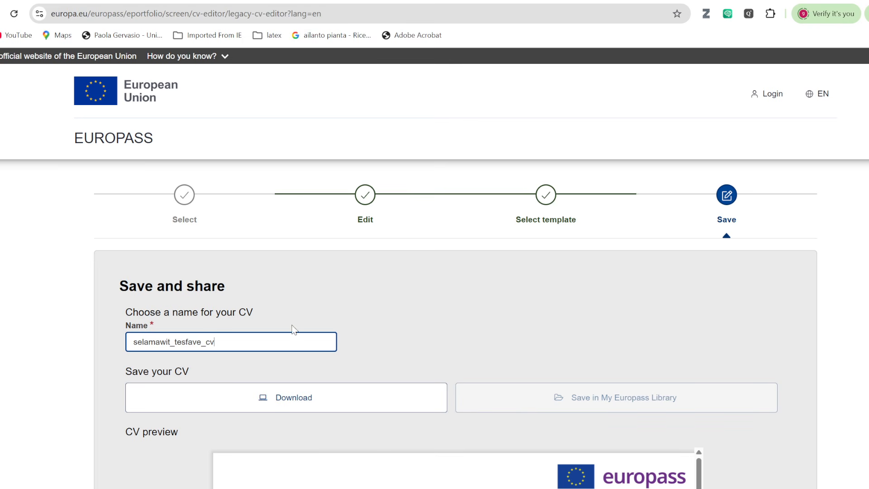
Confirm the owner's name as the CV name and download the CV as a PDF.
{"action": "left_click", "coordinate": [422, 340]}
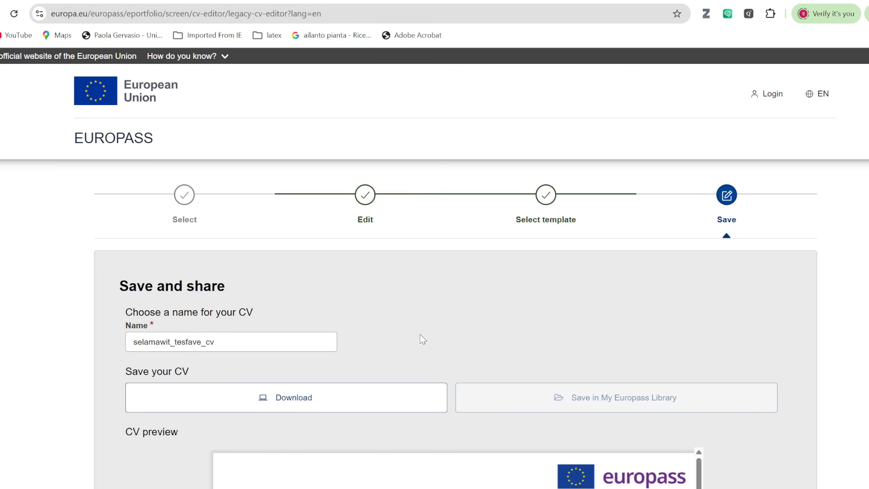
{"action": "left_click", "coordinate": [323, 402]}
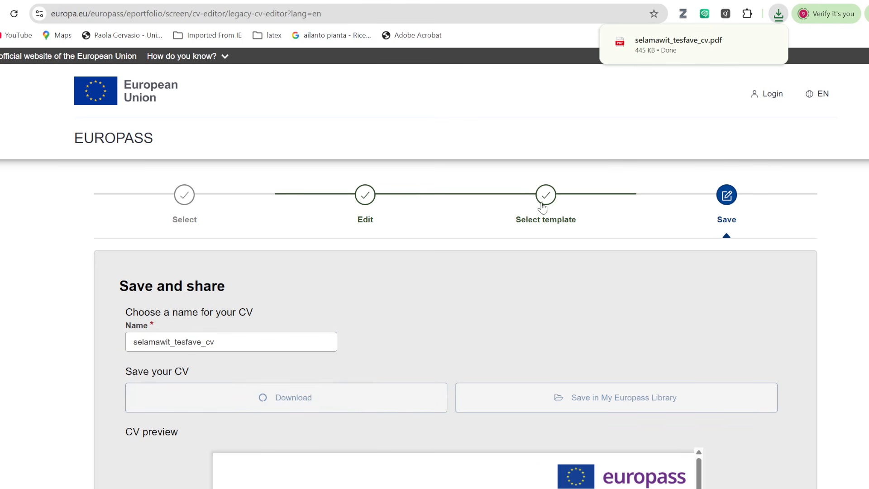
{"action": "left_click", "coordinate": [669, 47]}
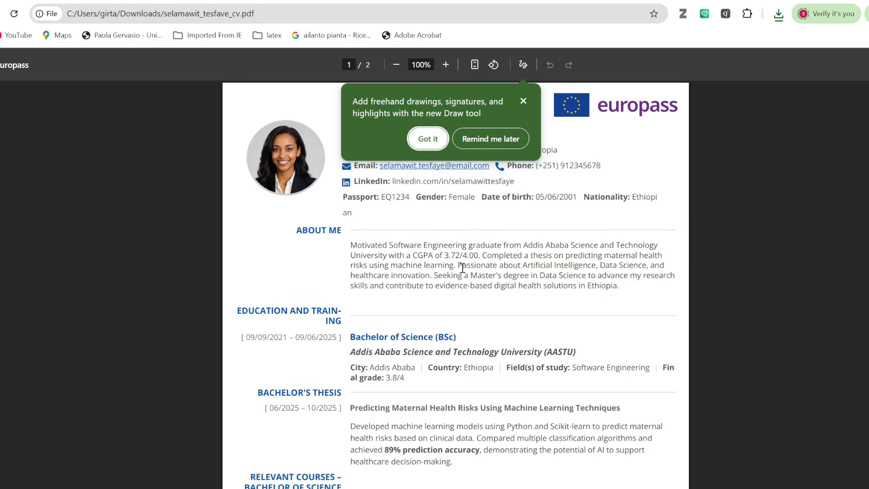
{"action": "left_click", "coordinate": [523, 102]}
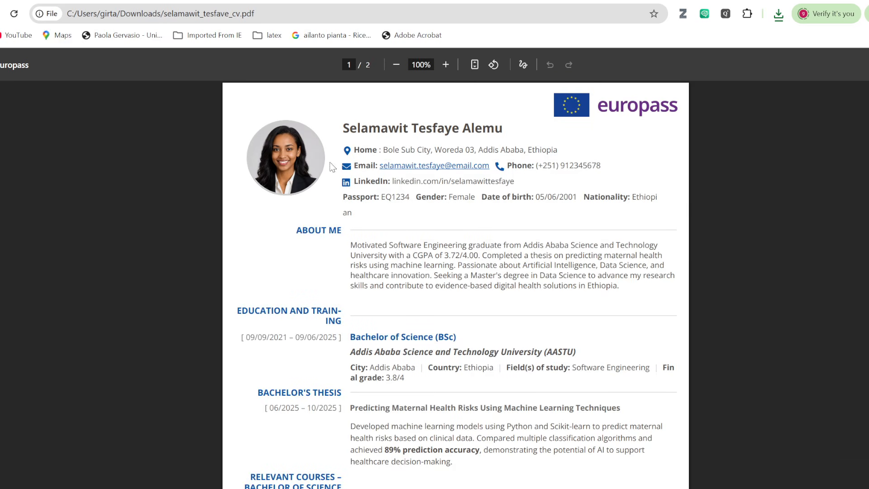
{"action": "scroll", "coordinate": [423, 323], "scroll_direction": "down", "scroll_amount": 5}
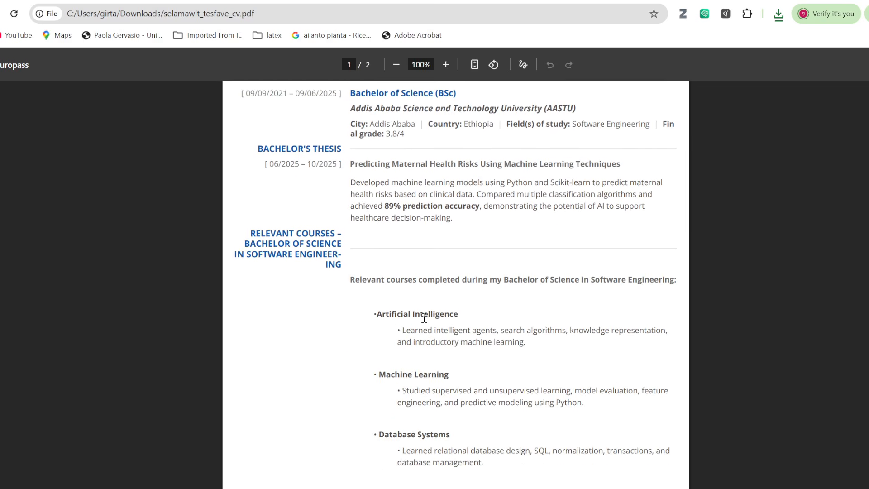
{"action": "scroll", "coordinate": [423, 319], "scroll_direction": "down", "scroll_amount": 12}
{"action": "scroll", "coordinate": [427, 316], "scroll_direction": "up", "scroll_amount": 5}
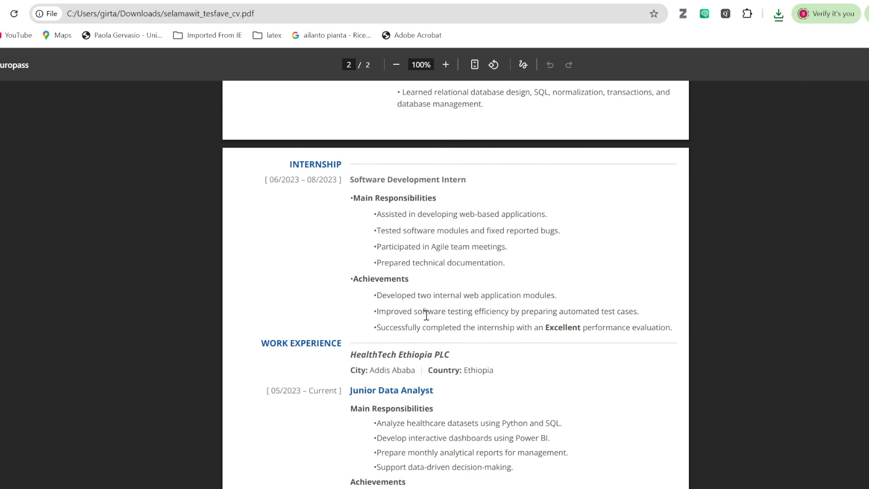
{"action": "scroll", "coordinate": [426, 316], "scroll_direction": "down", "scroll_amount": 4}
{"action": "scroll", "coordinate": [420, 312], "scroll_direction": "up", "scroll_amount": 7}
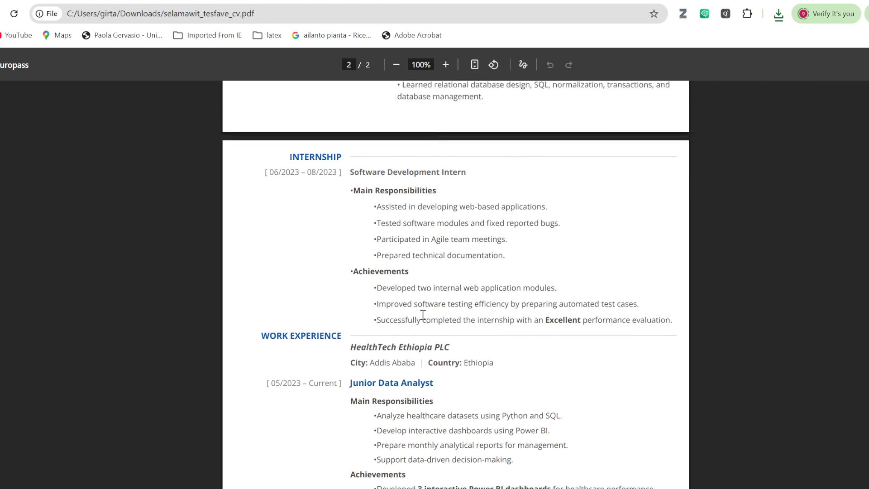
{"action": "scroll", "coordinate": [398, 304], "scroll_direction": "up", "scroll_amount": 5}
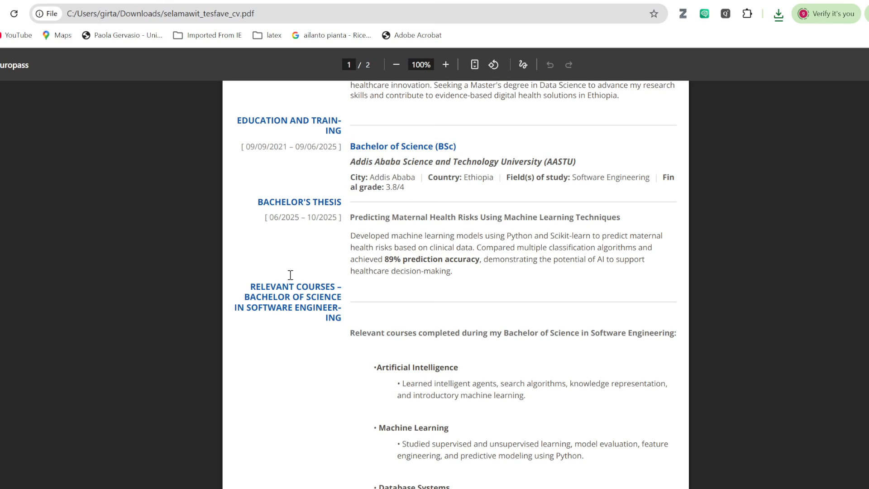
{"action": "scroll", "coordinate": [310, 229], "scroll_direction": "up", "scroll_amount": 3}
{"action": "scroll", "coordinate": [348, 332], "scroll_direction": "down", "scroll_amount": 5}
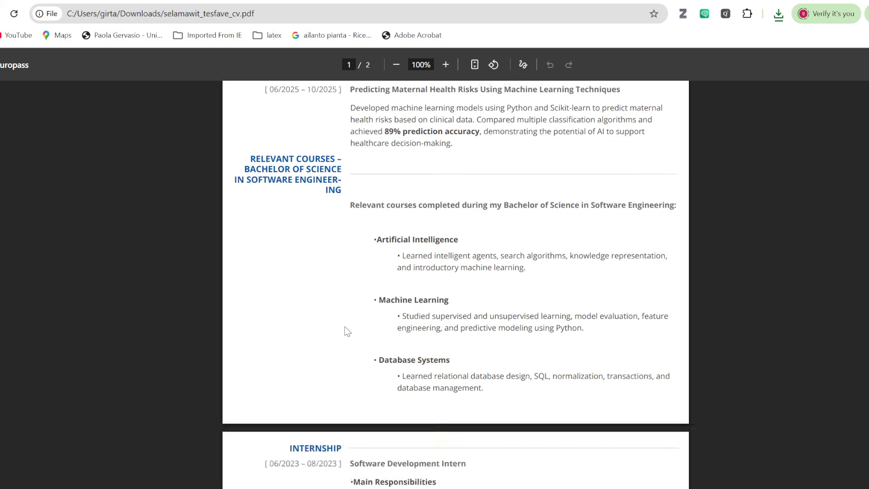
{"action": "scroll", "coordinate": [347, 331], "scroll_direction": "down", "scroll_amount": 8}
{"action": "scroll", "coordinate": [349, 322], "scroll_direction": "up", "scroll_amount": 8}
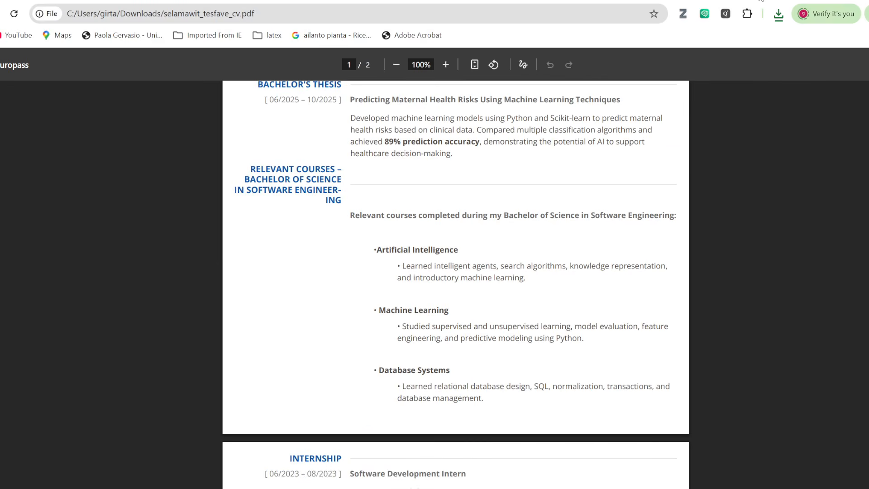
{"action": "left_click", "coordinate": [760, 1]}
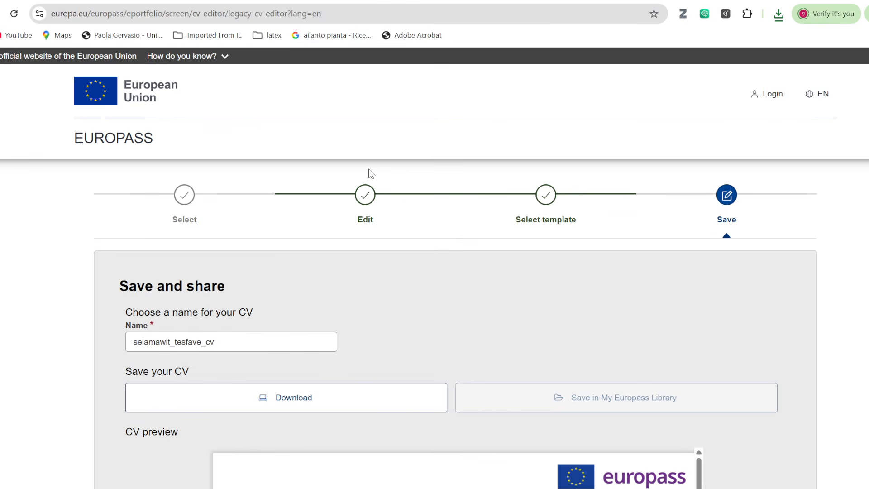
Return to the CV's Edit step, then bring up the Research Experience & Academic Projects slide in PowerPoint.
{"action": "left_click", "coordinate": [365, 195]}
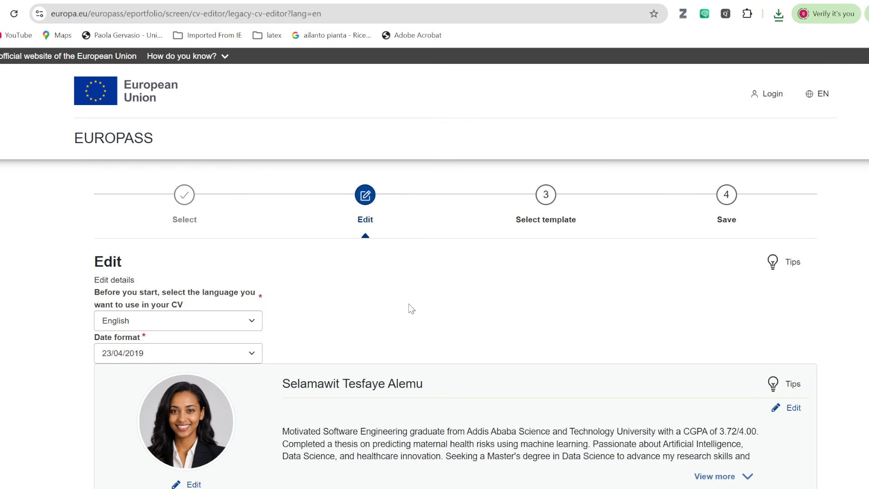
{"action": "scroll", "coordinate": [410, 310], "scroll_direction": "down", "scroll_amount": 4}
{"action": "scroll", "coordinate": [471, 305], "scroll_direction": "down", "scroll_amount": 8}
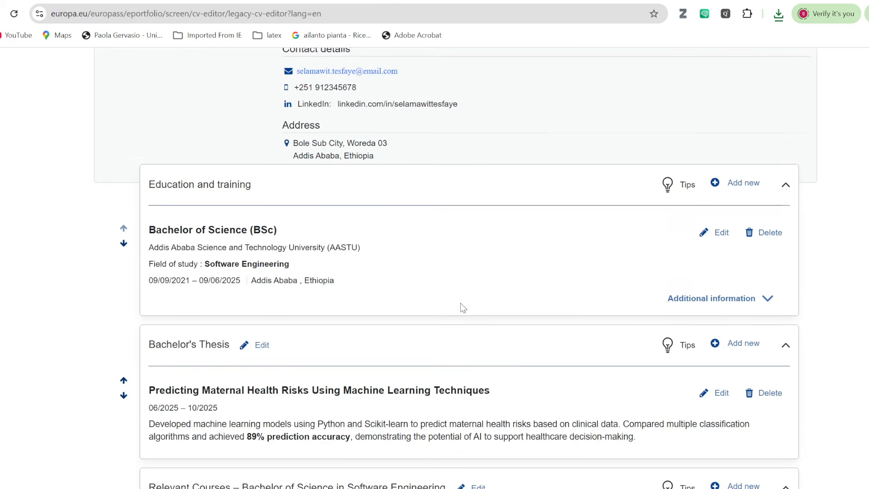
{"action": "scroll", "coordinate": [460, 303], "scroll_direction": "down", "scroll_amount": 15}
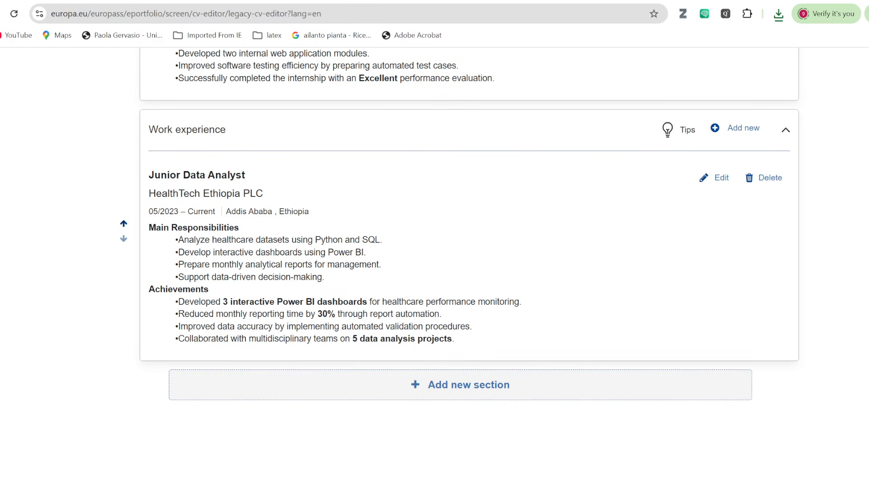
{"action": "key", "text": "alt+Tab"}
{"action": "scroll", "coordinate": [430, 219], "scroll_direction": "down", "scroll_amount": 1}
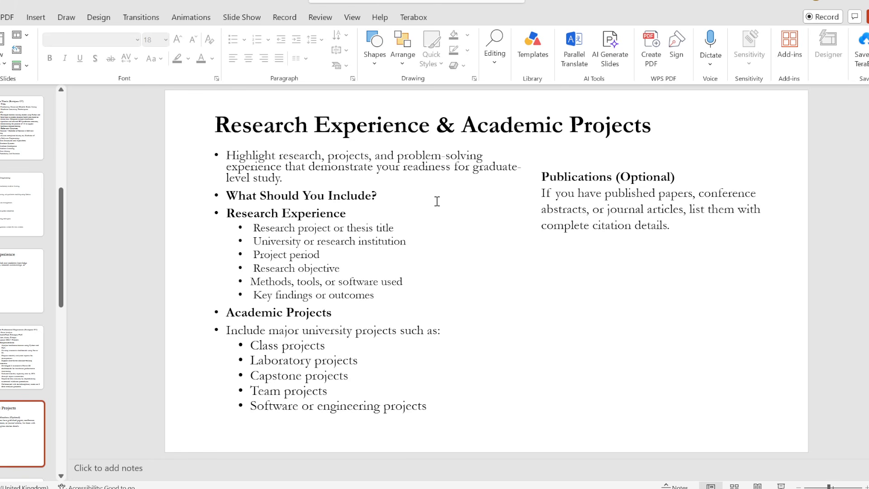
On the next sample slide, select the 'Undergraduate Research Project' heading.
{"action": "scroll", "coordinate": [437, 201], "scroll_direction": "down", "scroll_amount": 1}
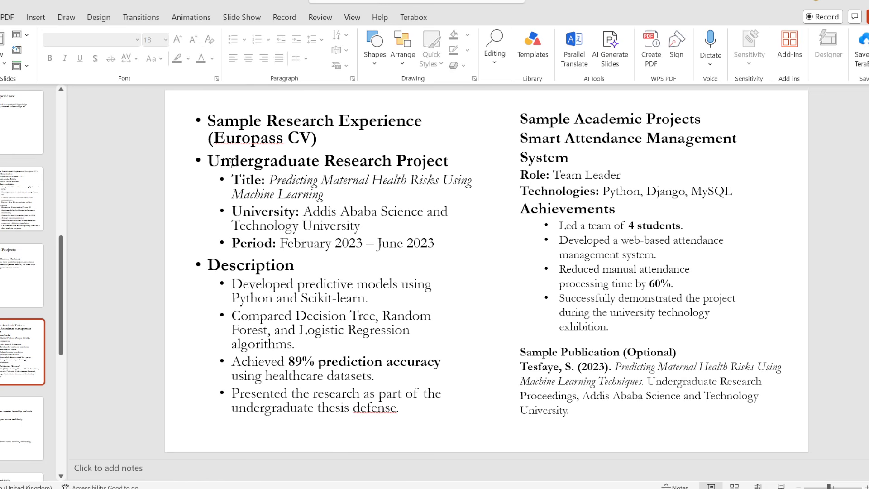
{"action": "left_click_drag", "start_coordinate": [209, 162], "coordinate": [429, 168]}
{"action": "key", "text": "ctrl+c"}
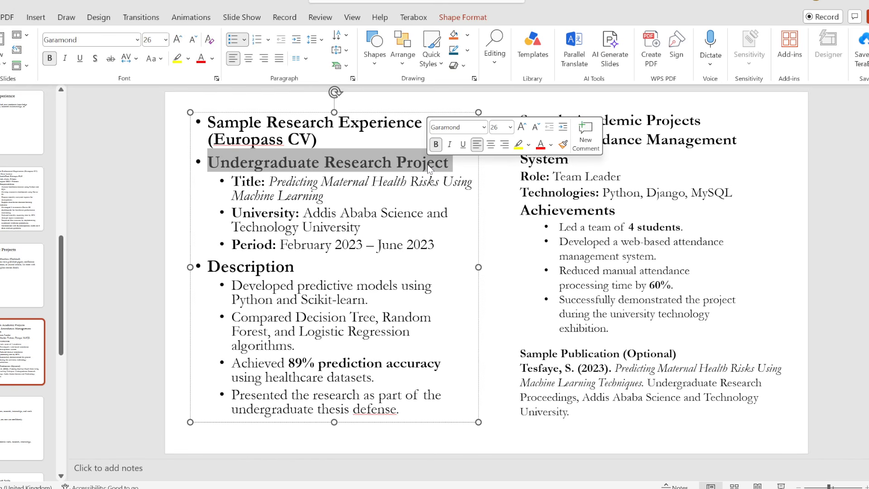
Add an 'Other'-type section titled 'Undergraduate Research Project' using the copied heading.
{"action": "key", "text": "alt+Tab"}
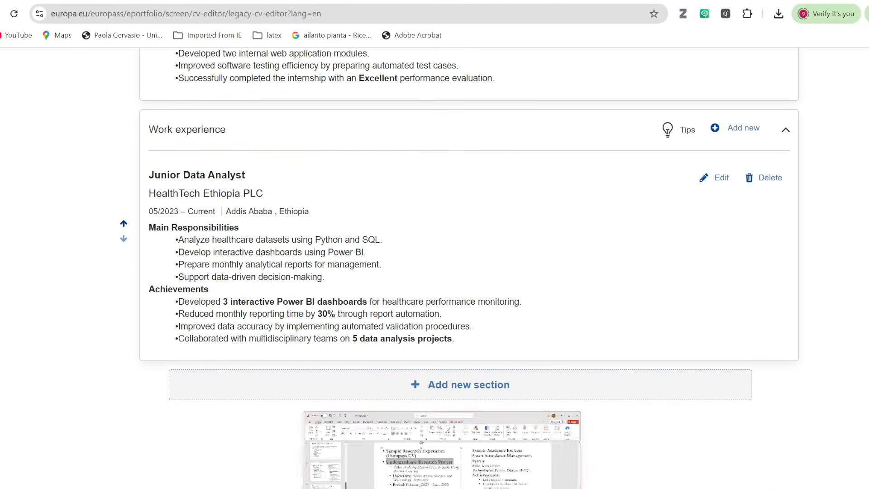
{"action": "left_click", "coordinate": [437, 387]}
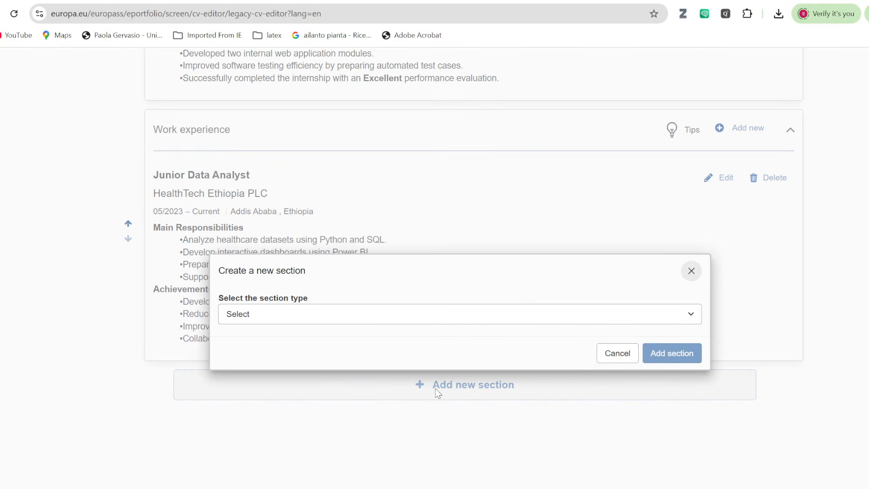
{"action": "left_click", "coordinate": [695, 317]}
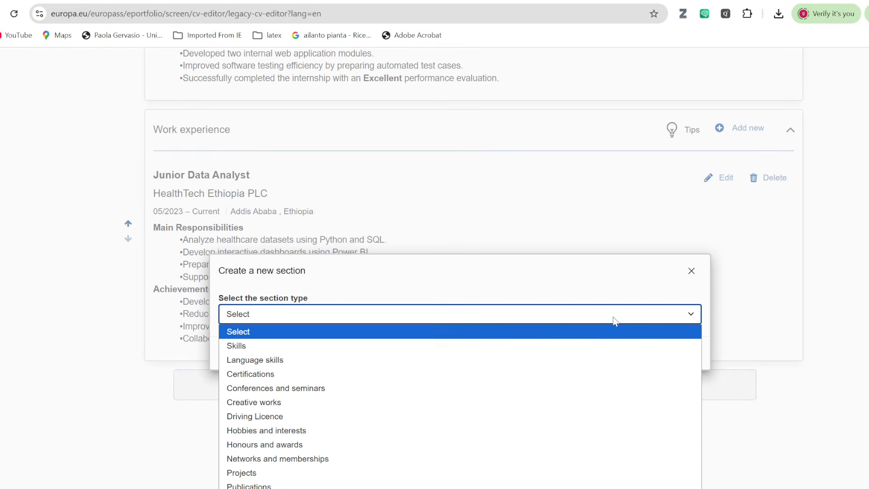
{"action": "left_click", "coordinate": [289, 379]}
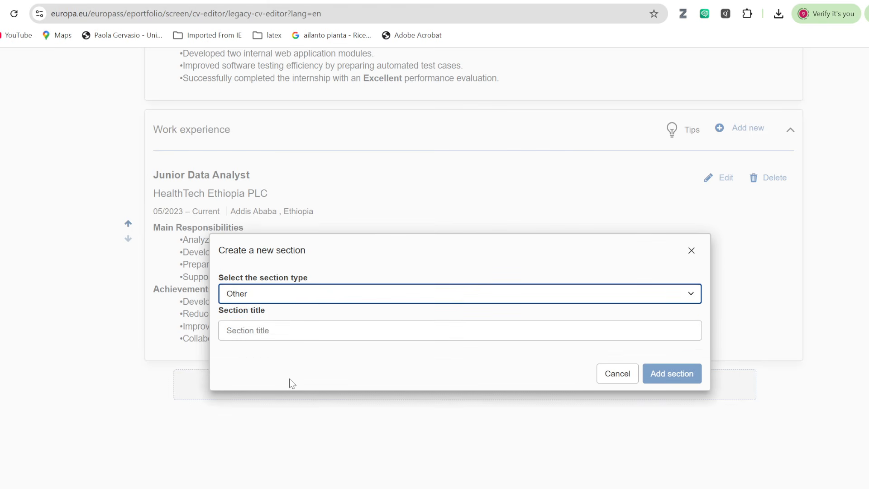
{"action": "left_click", "coordinate": [241, 332]}
{"action": "key", "text": "ctrl+v"}
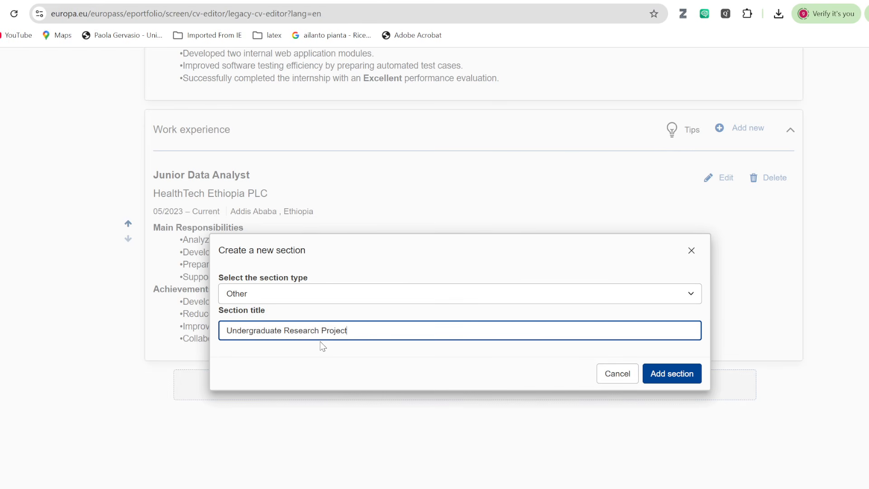
{"action": "left_click", "coordinate": [678, 375]}
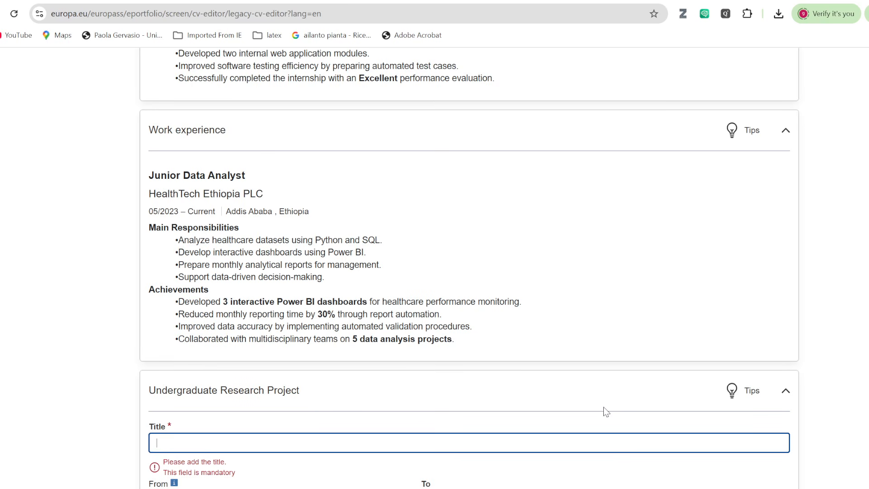
{"action": "scroll", "coordinate": [334, 376], "scroll_direction": "down", "scroll_amount": 5}
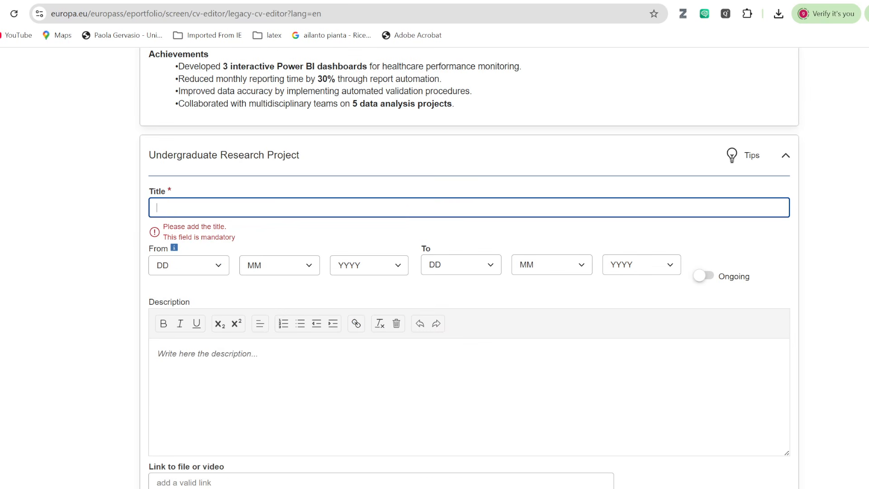
Copy the project title from the PowerPoint slide into the new entry.
{"action": "key", "text": "alt+Tab"}
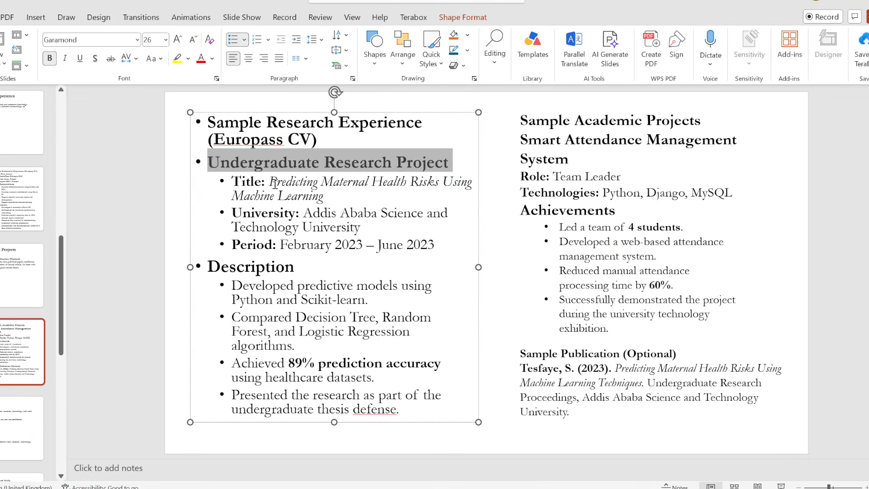
{"action": "mouse_move", "coordinate": [275, 183]}
{"action": "left_mouse_down"}
{"action": "mouse_move", "coordinate": [282, 194]}
{"action": "mouse_move", "coordinate": [340, 198]}
{"action": "left_mouse_up"}
{"action": "key", "text": "ctrl+c"}
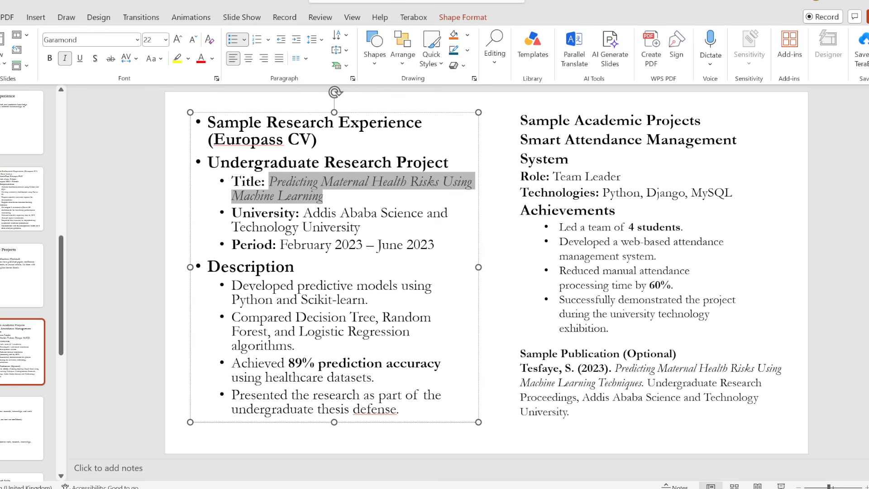
{"action": "key", "text": "alt+Tab"}
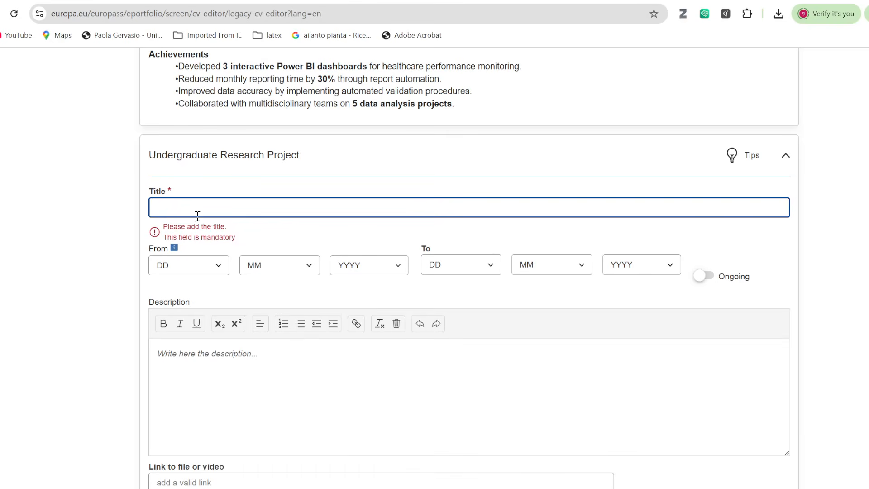
{"action": "key", "text": "ctrl+v"}
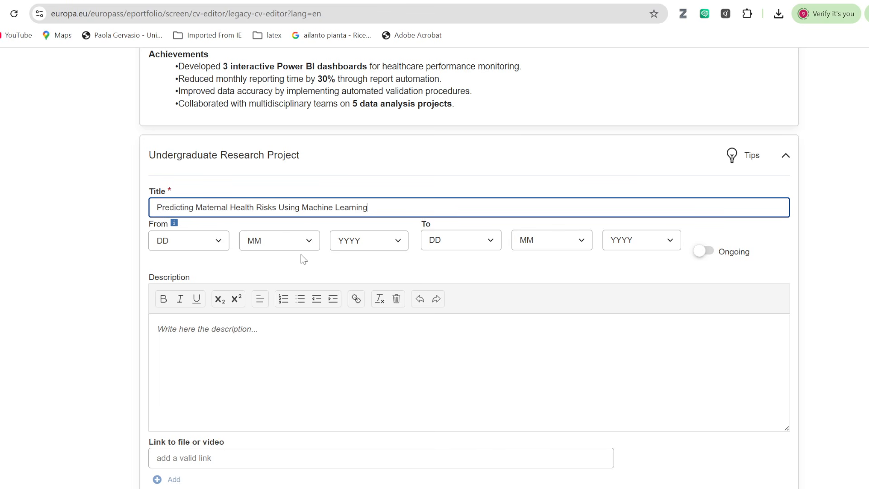
Set the project period from 4/2022 to 7/2022.
{"action": "left_click", "coordinate": [309, 243]}
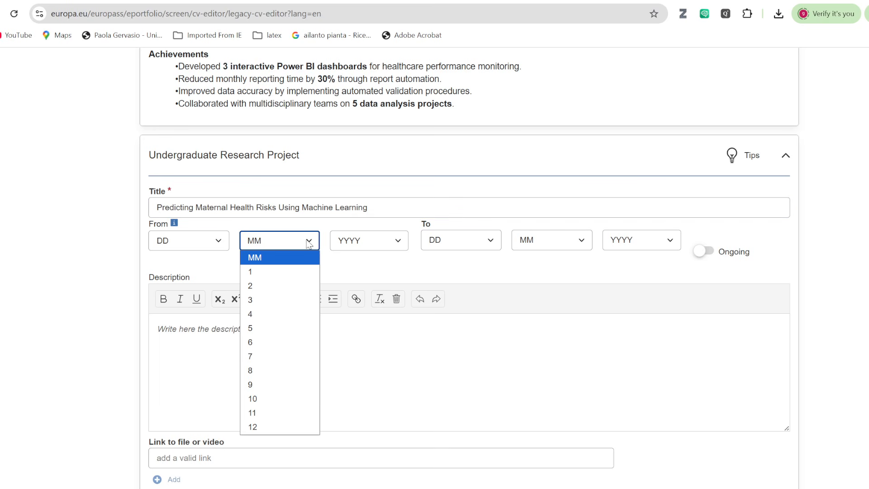
{"action": "left_click", "coordinate": [273, 312]}
{"action": "left_click", "coordinate": [388, 246]}
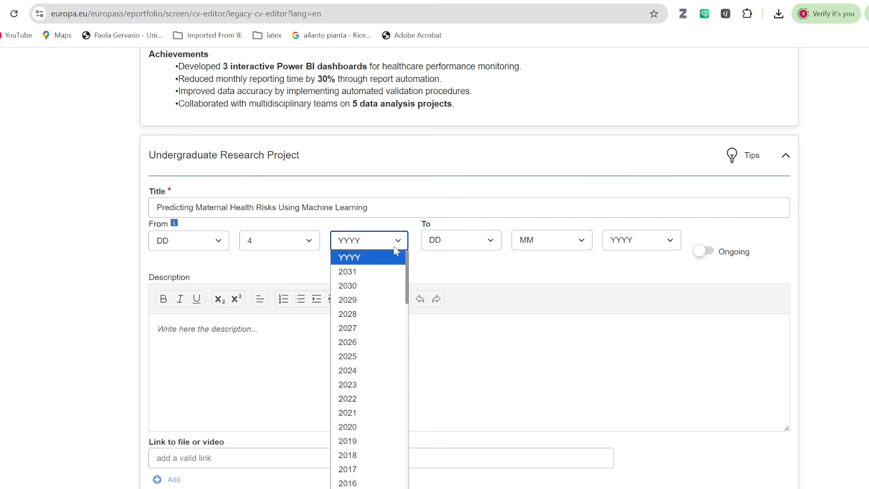
{"action": "left_click", "coordinate": [357, 398]}
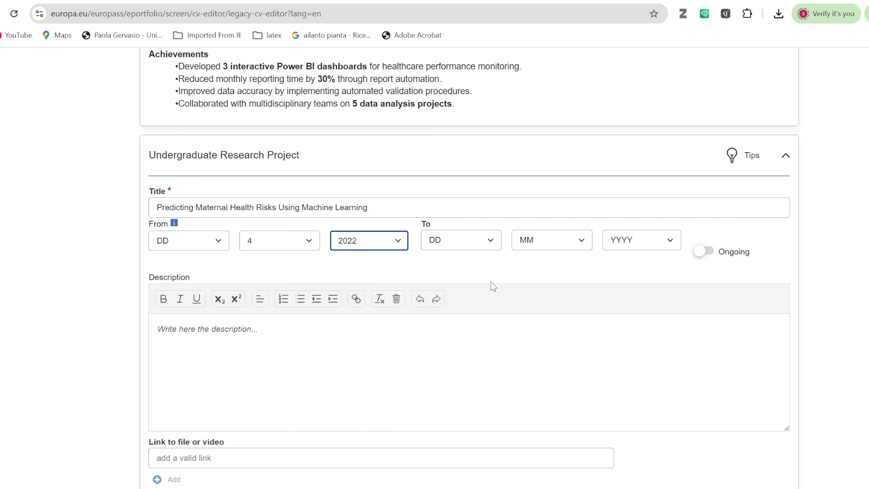
{"action": "left_click", "coordinate": [584, 245]}
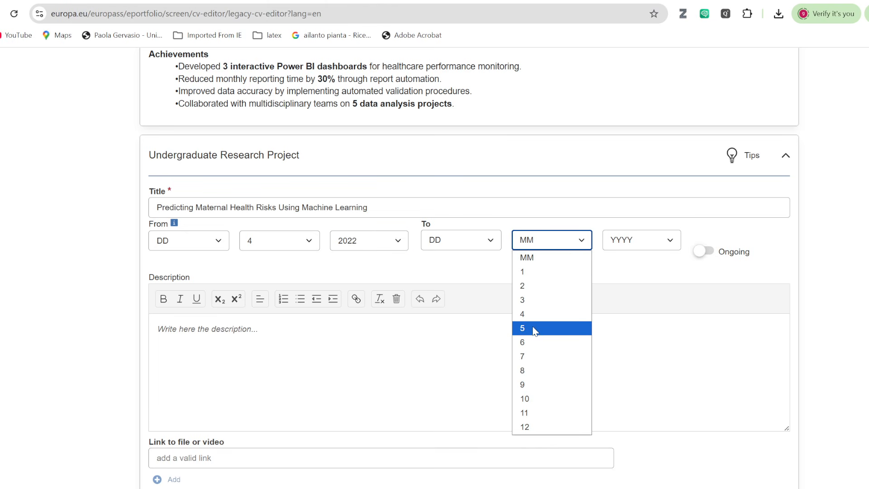
{"action": "left_click", "coordinate": [528, 355]}
{"action": "left_click", "coordinate": [645, 238]}
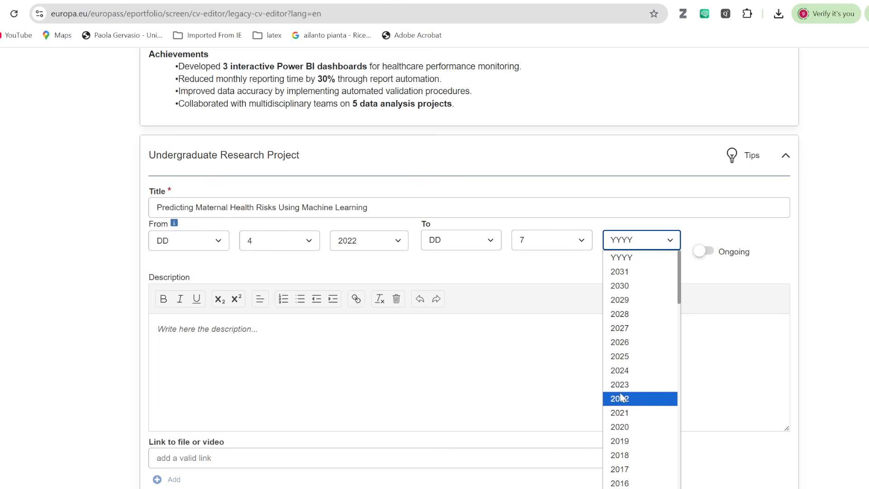
{"action": "left_click", "coordinate": [619, 398]}
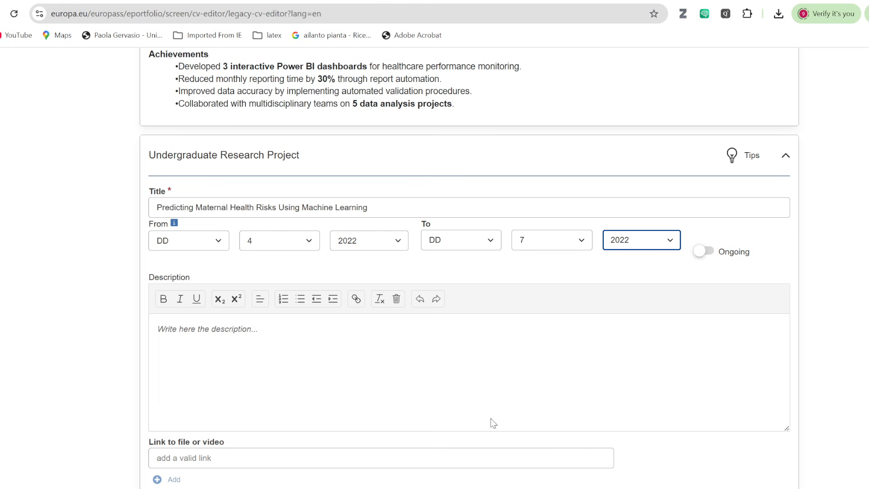
{"action": "key", "text": "alt+Tab"}
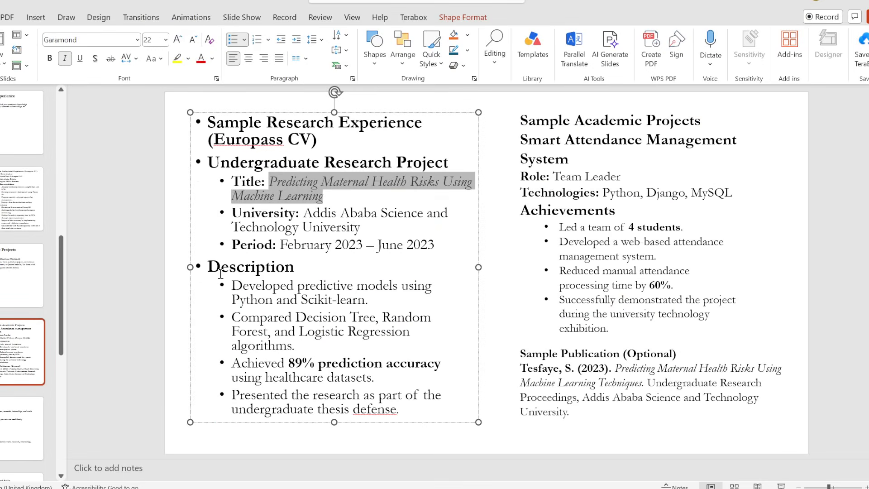
Replace the description placeholder with the slide's Description heading and four bullets.
{"action": "left_click_drag", "start_coordinate": [211, 267], "coordinate": [412, 413]}
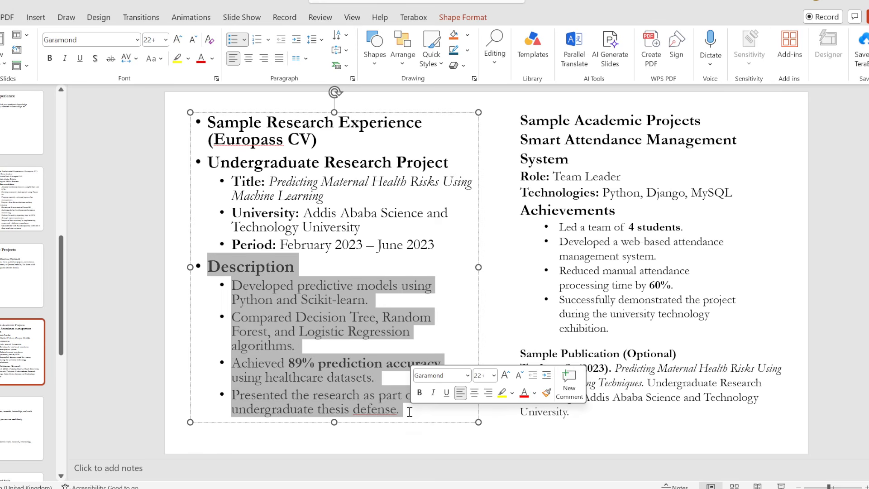
{"action": "key", "text": "ctrl+c"}
{"action": "key", "text": "alt+Tab"}
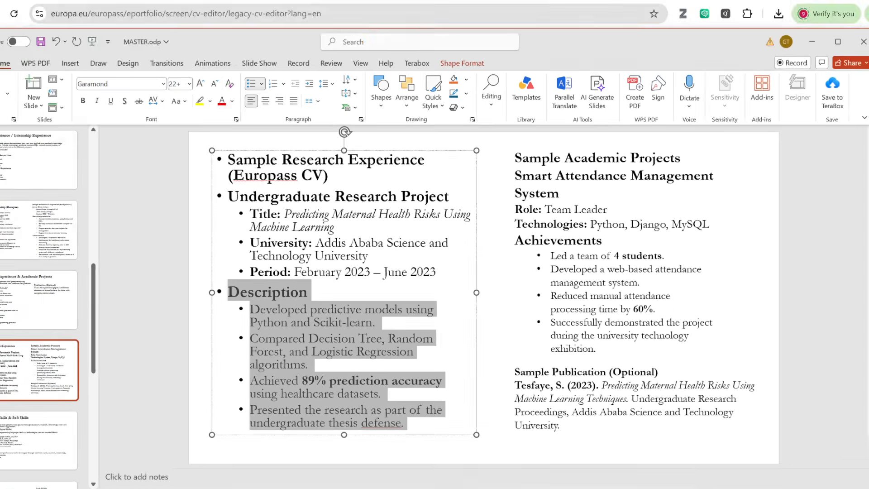
{"action": "left_click_drag", "start_coordinate": [261, 329], "coordinate": [457, 390]}
{"action": "key", "text": "ctrl+v"}
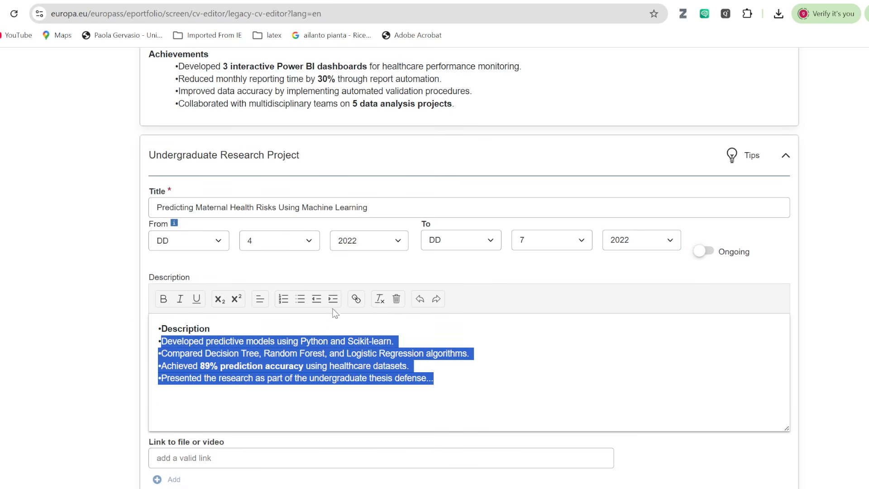
Indent the four bullets under Description and save the 04/2022 – 07/2022 project entry.
{"action": "left_click", "coordinate": [333, 298]}
{"action": "left_click", "coordinate": [474, 383]}
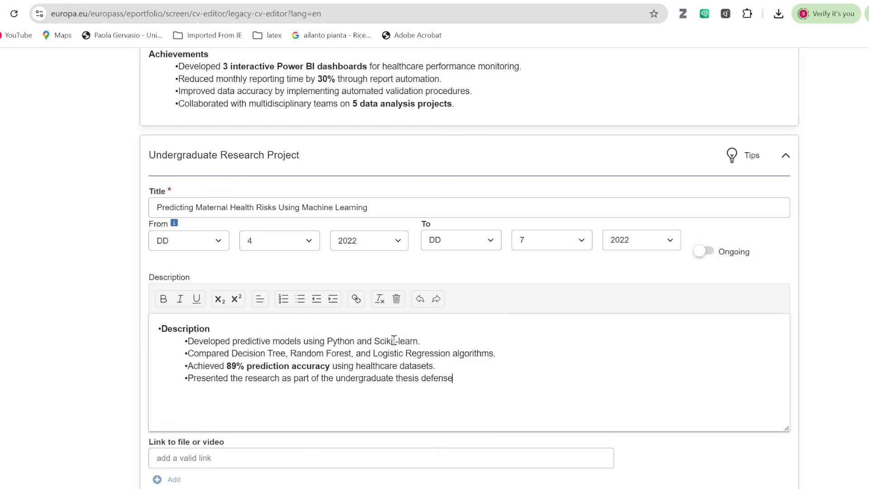
{"action": "scroll", "coordinate": [375, 343], "scroll_direction": "down", "scroll_amount": 3}
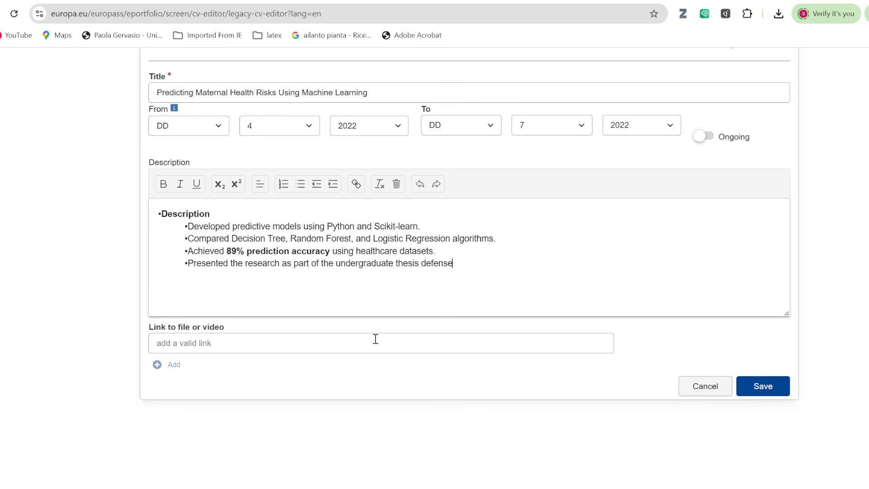
{"action": "left_click", "coordinate": [762, 386]}
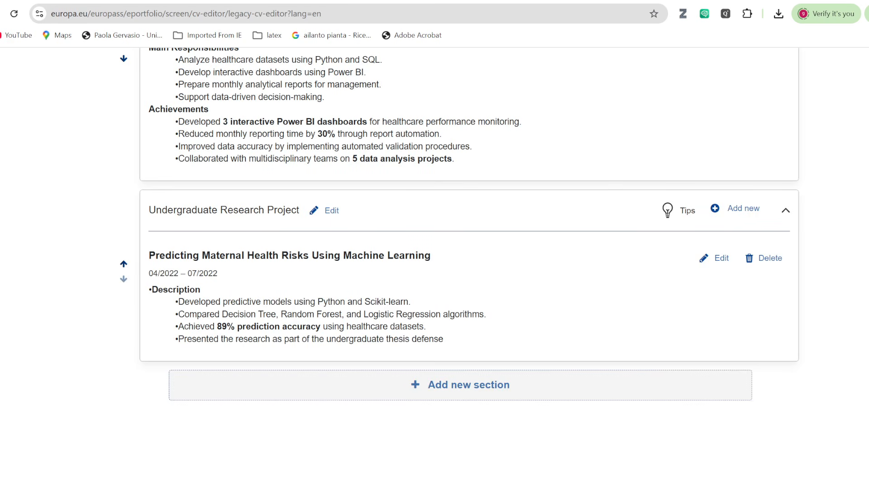
{"action": "key", "text": "alt+Tab"}
{"action": "scroll", "coordinate": [480, 253], "scroll_direction": "down", "scroll_amount": 1}
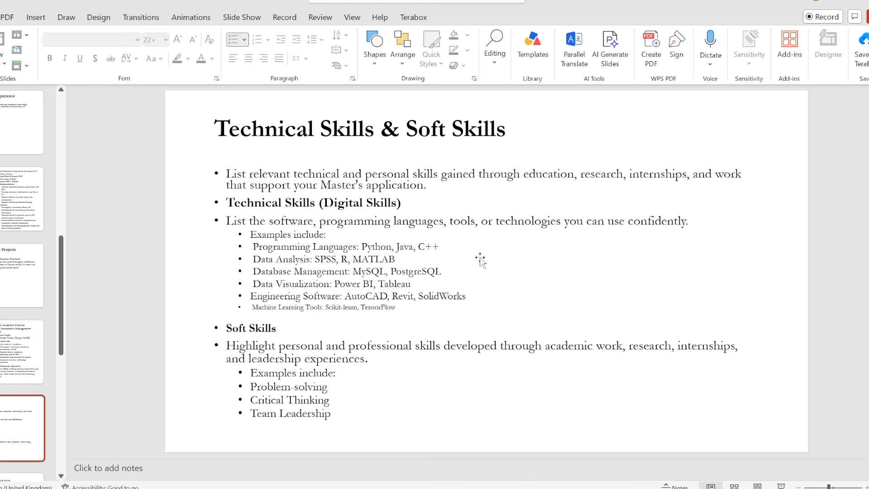
{"action": "scroll", "coordinate": [381, 184], "scroll_direction": "up", "scroll_amount": 1}
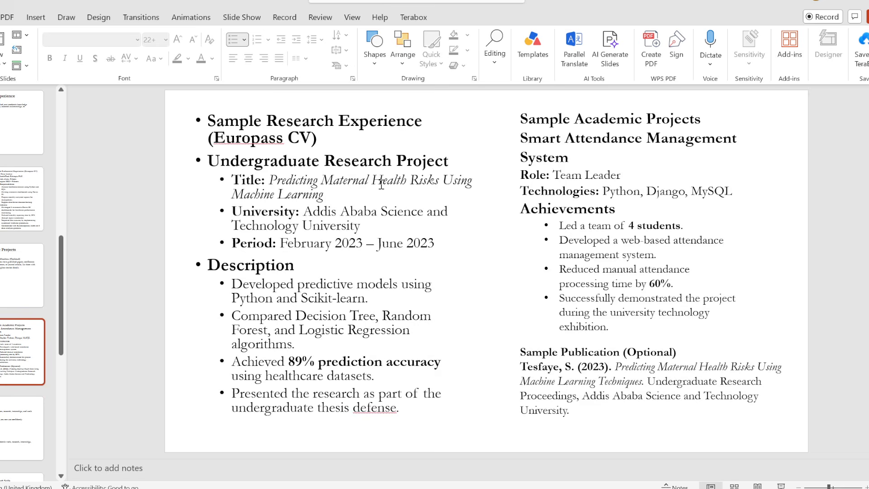
{"action": "scroll", "coordinate": [381, 185], "scroll_direction": "down", "scroll_amount": 1}
{"action": "scroll", "coordinate": [382, 185], "scroll_direction": "down", "scroll_amount": 1}
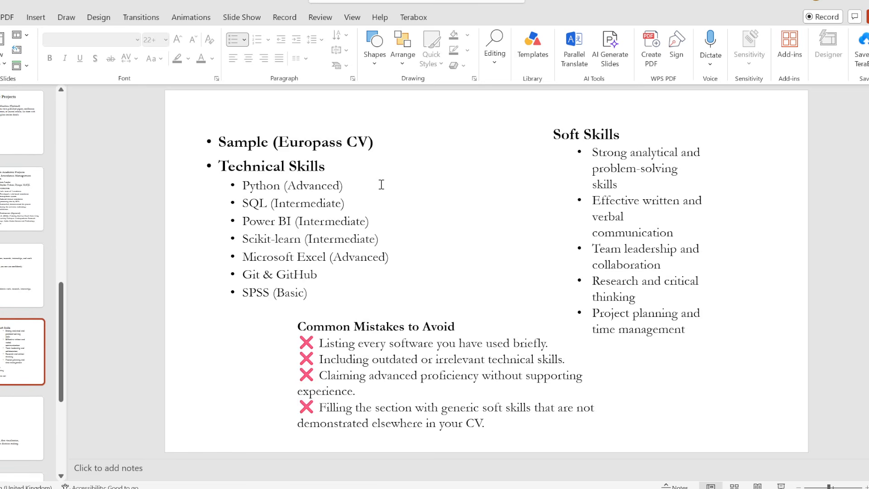
{"action": "scroll", "coordinate": [381, 184], "scroll_direction": "down", "scroll_amount": 1}
{"action": "scroll", "coordinate": [381, 185], "scroll_direction": "up", "scroll_amount": 2}
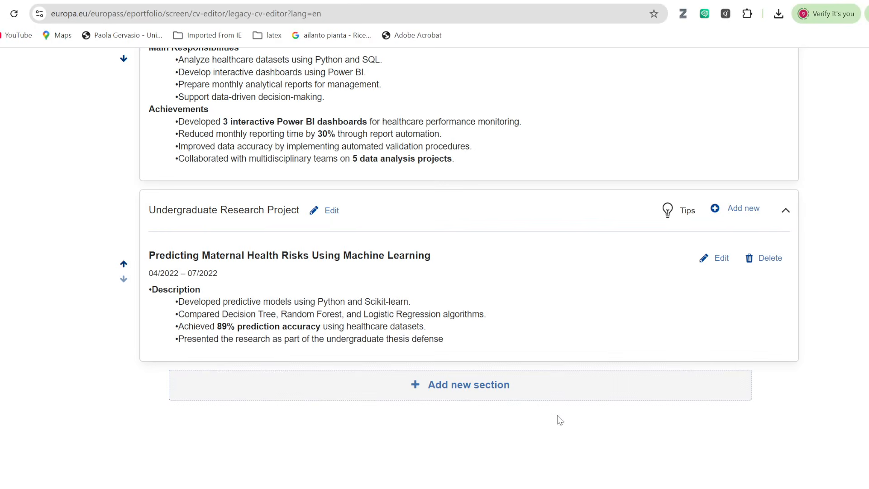
Add a new Skills section to the CV.
{"action": "left_click", "coordinate": [470, 386]}
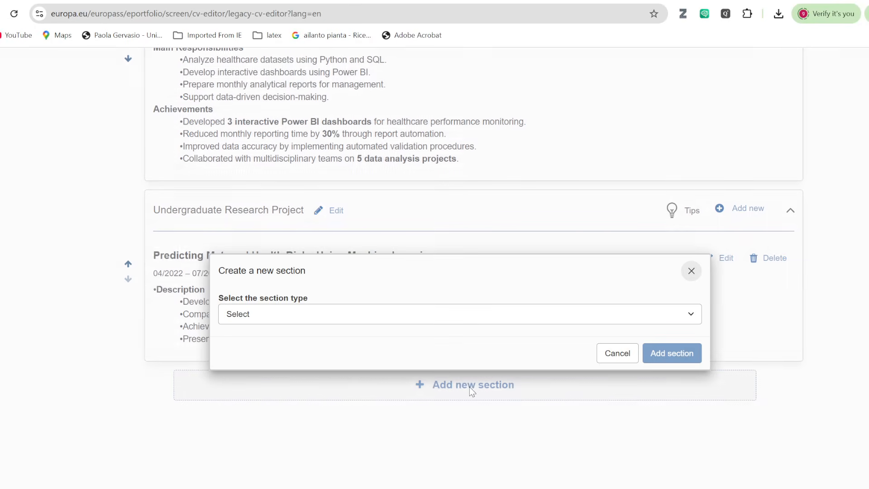
{"action": "left_click", "coordinate": [688, 310]}
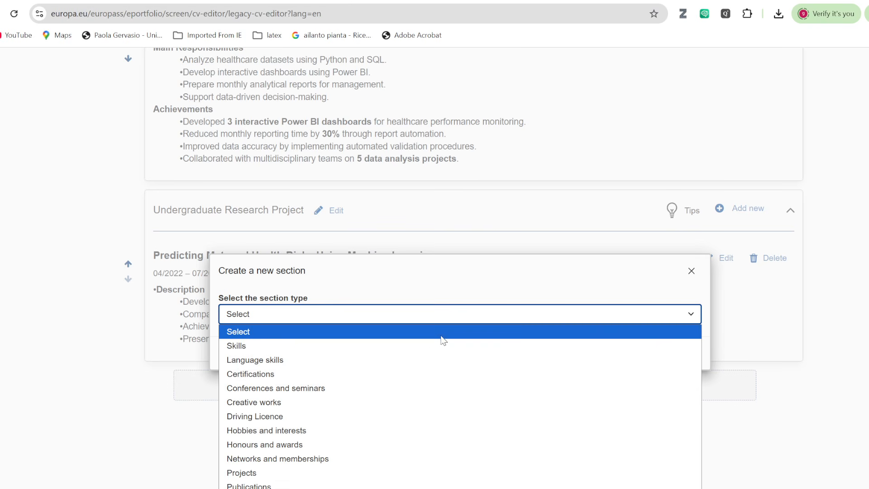
{"action": "left_click", "coordinate": [403, 346]}
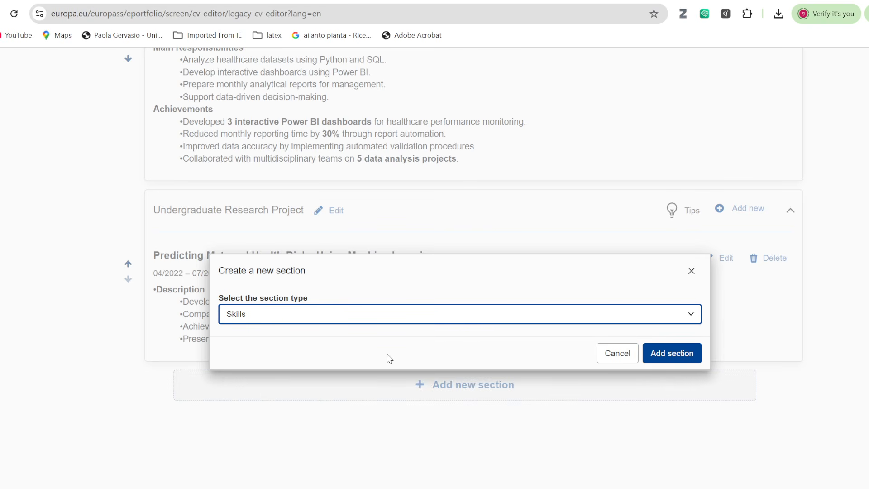
{"action": "left_click", "coordinate": [674, 355]}
{"action": "left_click", "coordinate": [210, 224]}
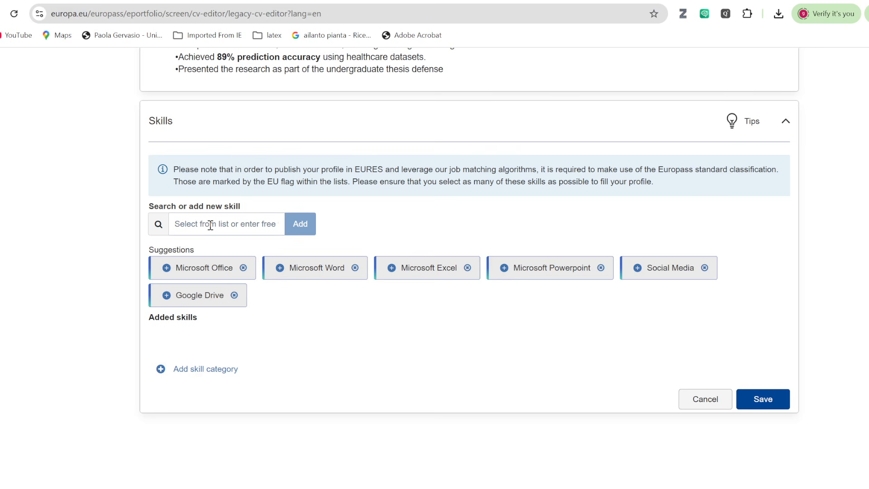
Create a skill category titled 'Technical Skills (Digital Skills)' from the slide heading.
{"action": "left_click", "coordinate": [199, 372]}
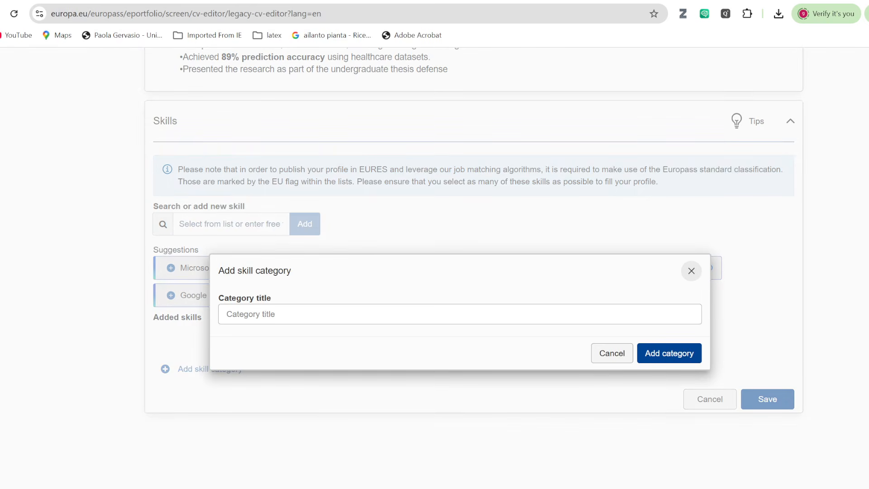
{"action": "key", "text": "alt+Tab"}
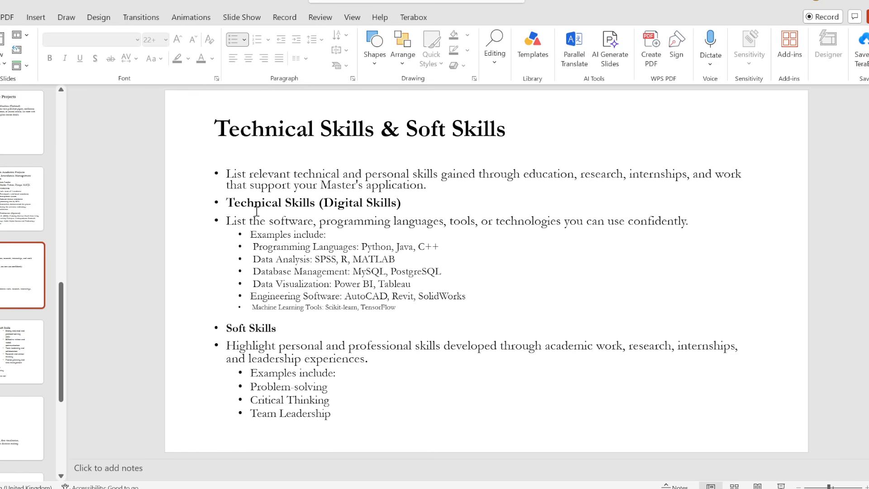
{"action": "left_click_drag", "start_coordinate": [228, 203], "coordinate": [403, 202]}
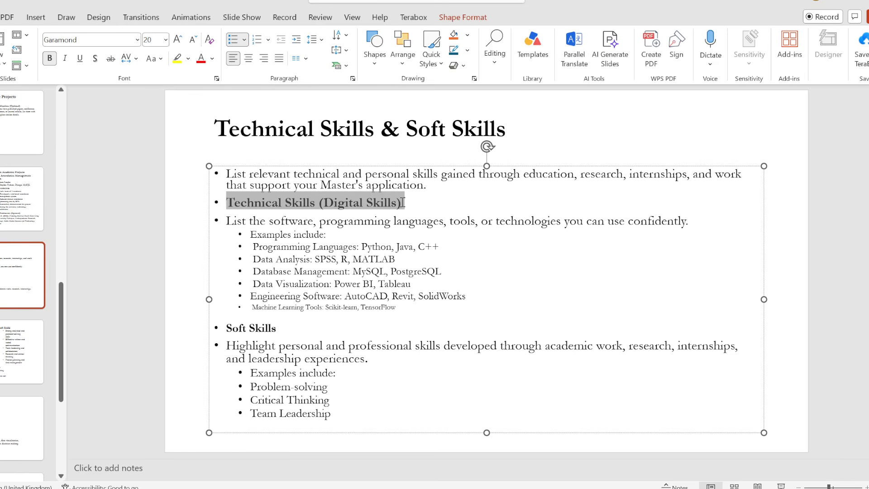
{"action": "key", "text": "ctrl+c"}
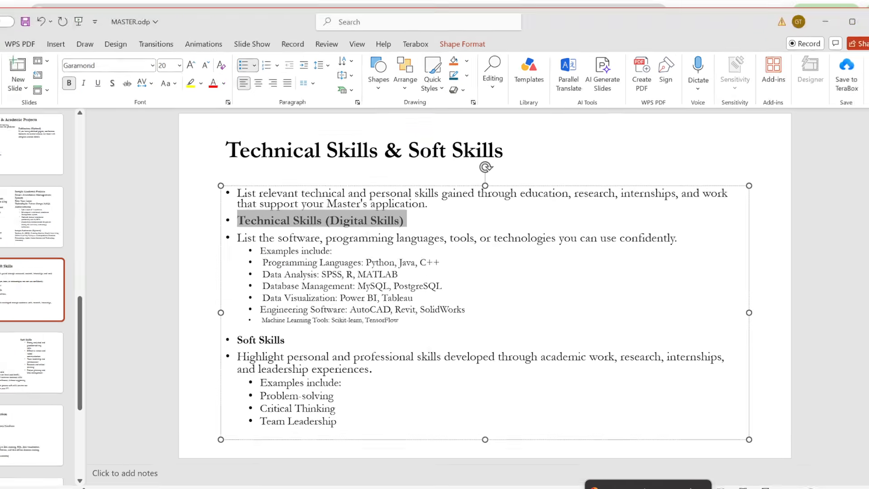
{"action": "key", "text": "alt+Tab"}
{"action": "left_click", "coordinate": [245, 315]}
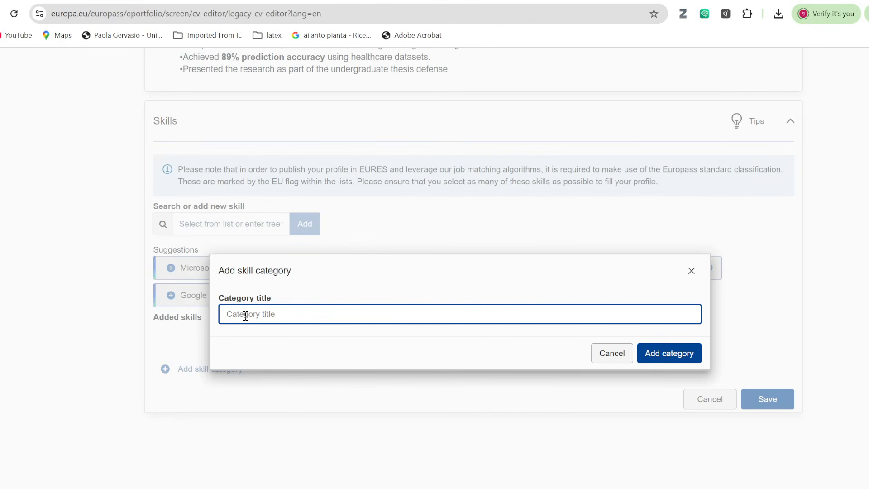
{"action": "key", "text": "ctrl+v"}
{"action": "left_click", "coordinate": [669, 353]}
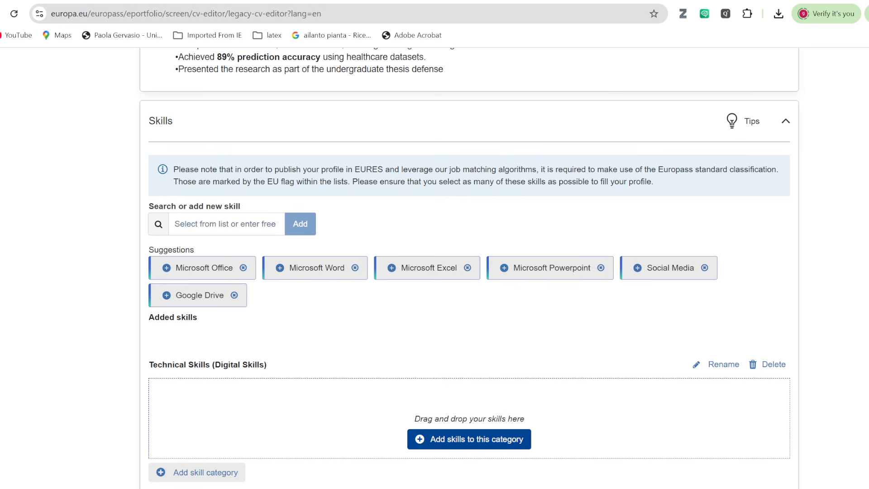
{"action": "key", "text": "alt+Tab"}
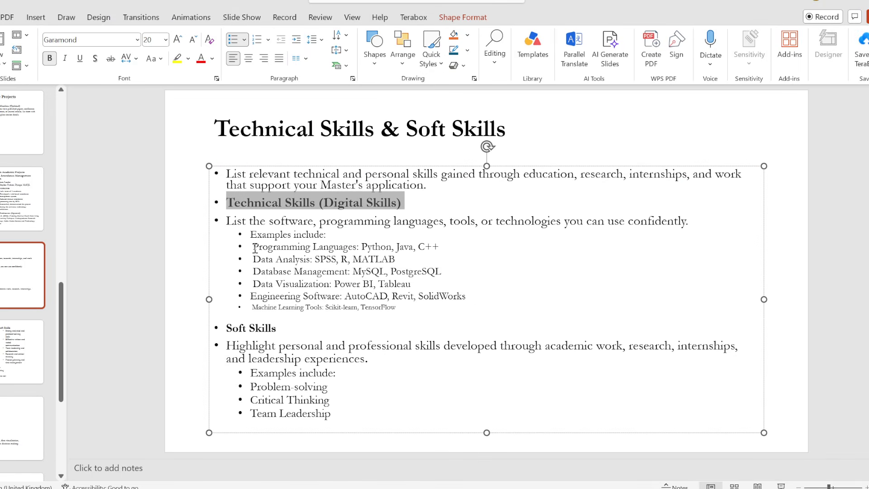
Add the Programming Languages skill from the slide into Technical Skills (Digital Skills).
{"action": "left_click_drag", "start_coordinate": [254, 248], "coordinate": [441, 248]}
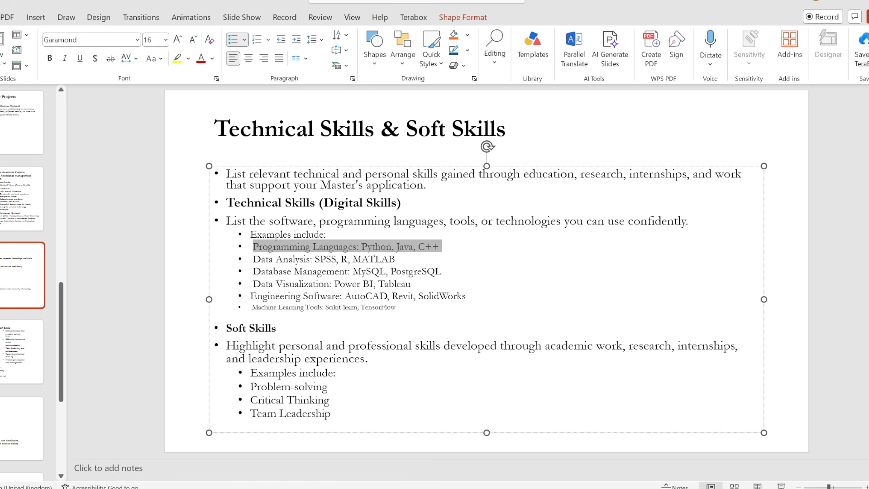
{"action": "key", "text": "alt+Tab"}
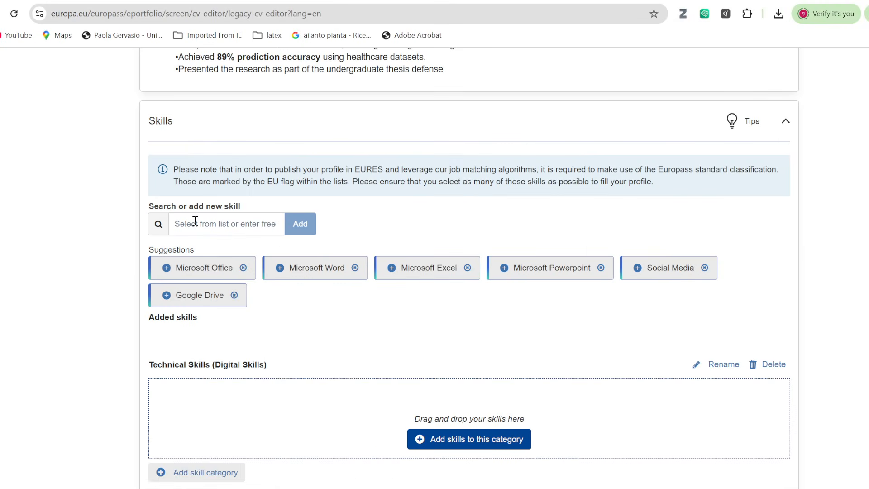
{"action": "left_click", "coordinate": [201, 223]}
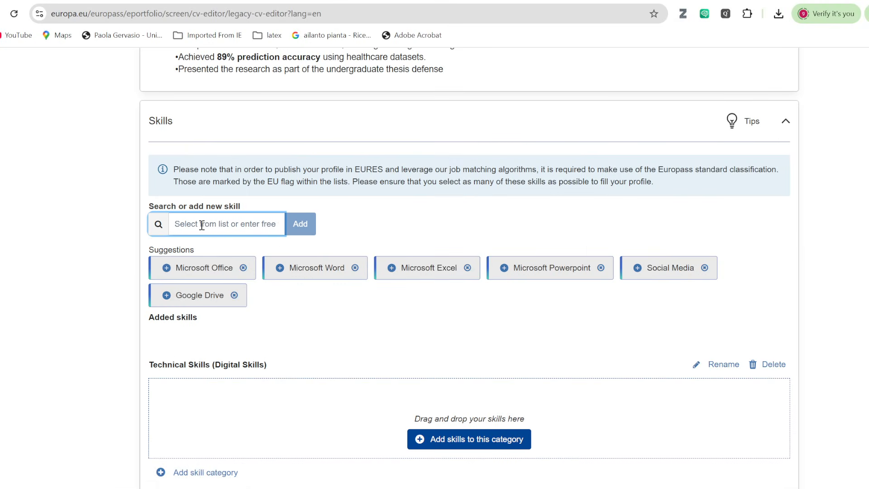
{"action": "key", "text": "ctrl+v"}
{"action": "left_click", "coordinate": [299, 227]}
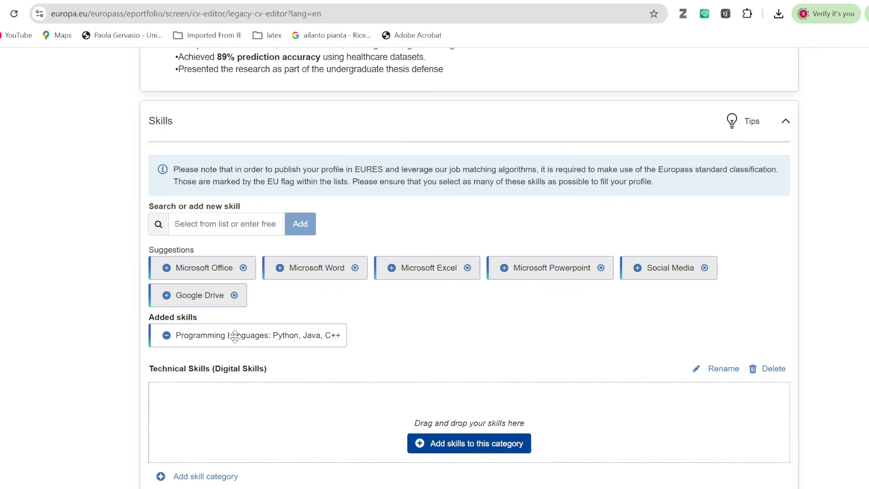
{"action": "left_click_drag", "start_coordinate": [234, 336], "coordinate": [249, 398]}
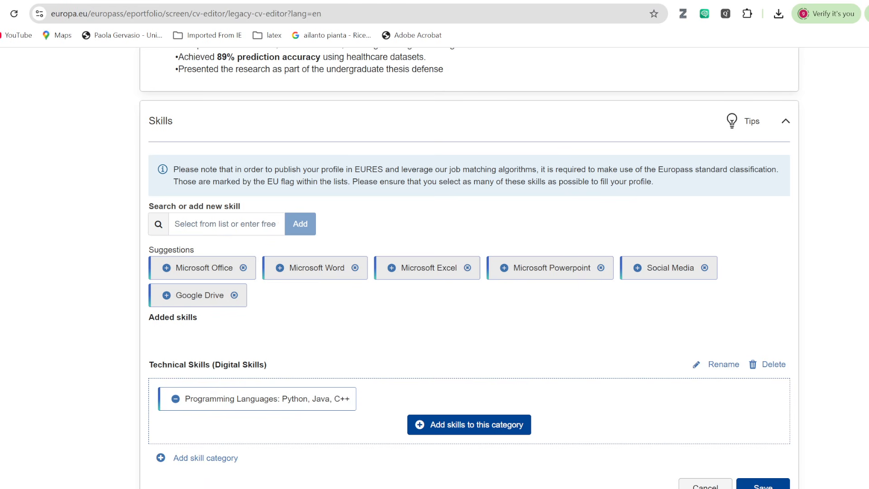
Add the Data Analysis skill from the slide into the Technical Skills category.
{"action": "key", "text": "alt+Tab"}
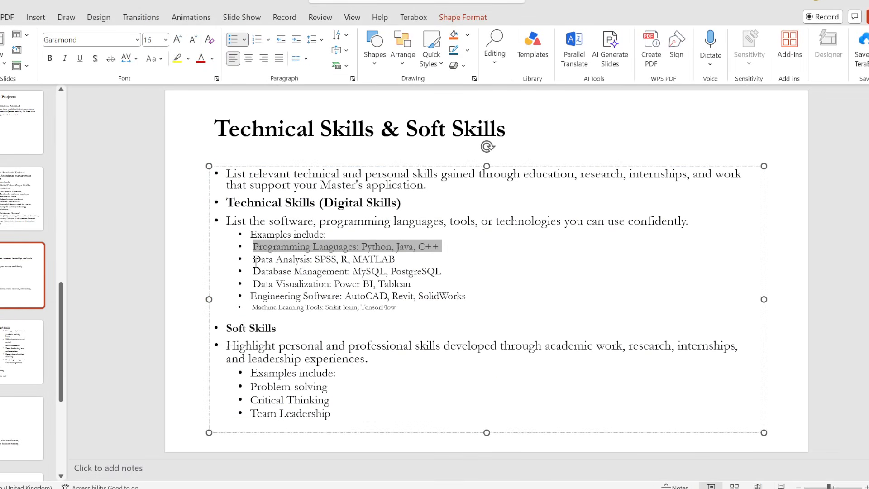
{"action": "left_click_drag", "start_coordinate": [255, 260], "coordinate": [408, 259]}
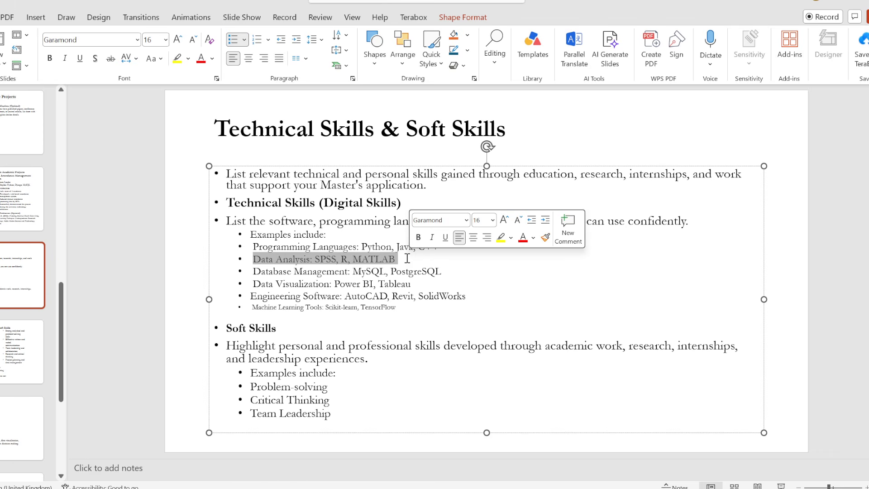
{"action": "key", "text": "alt+Tab"}
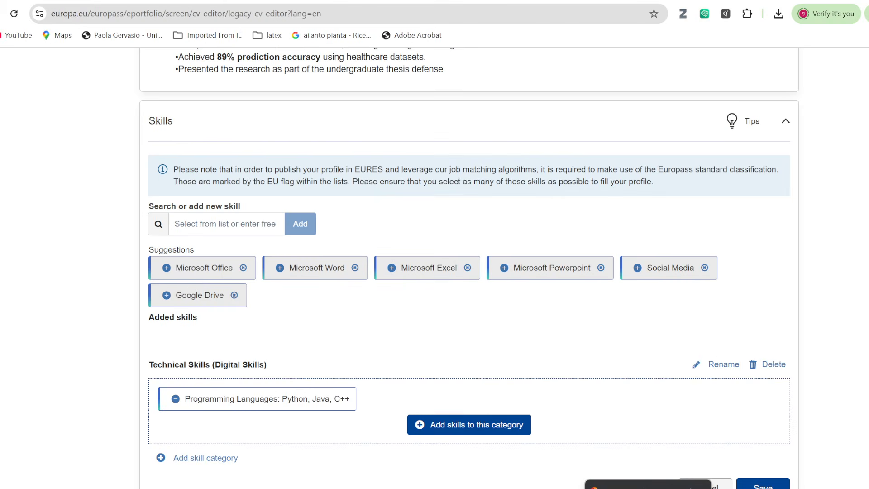
{"action": "left_click", "coordinate": [195, 224]}
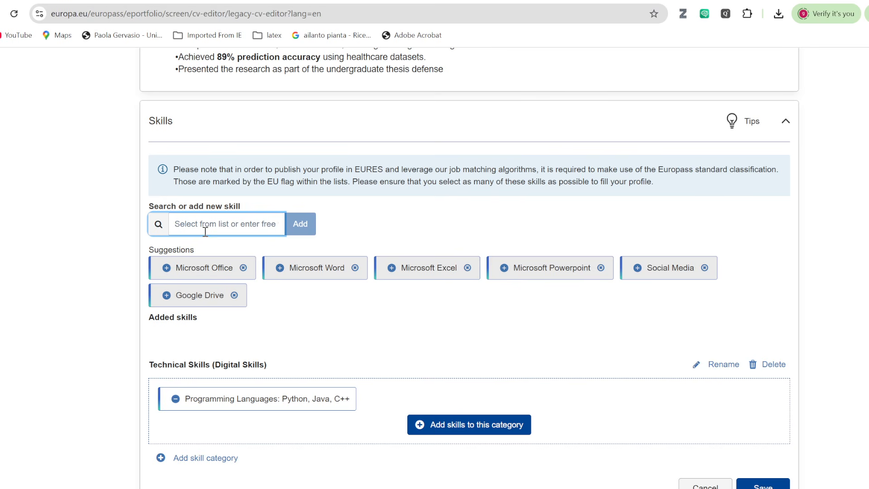
{"action": "key", "text": "ctrl+v"}
{"action": "left_click", "coordinate": [309, 225]}
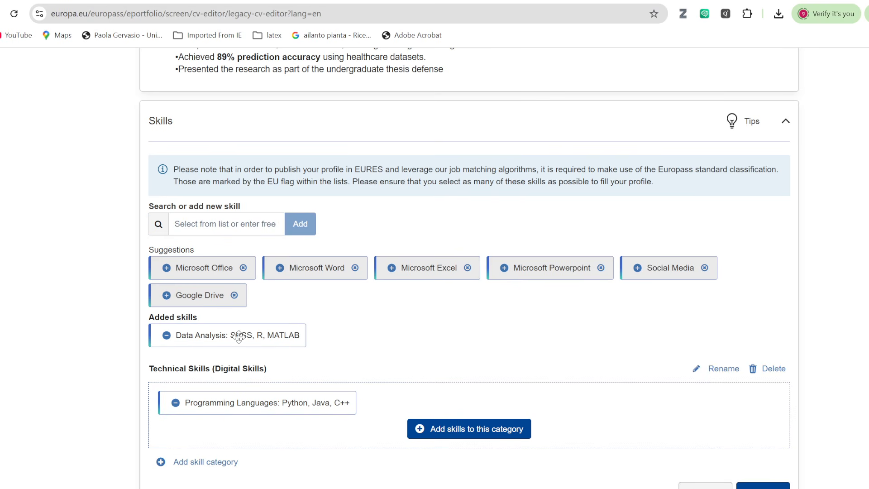
{"action": "left_click_drag", "start_coordinate": [245, 339], "coordinate": [457, 392]}
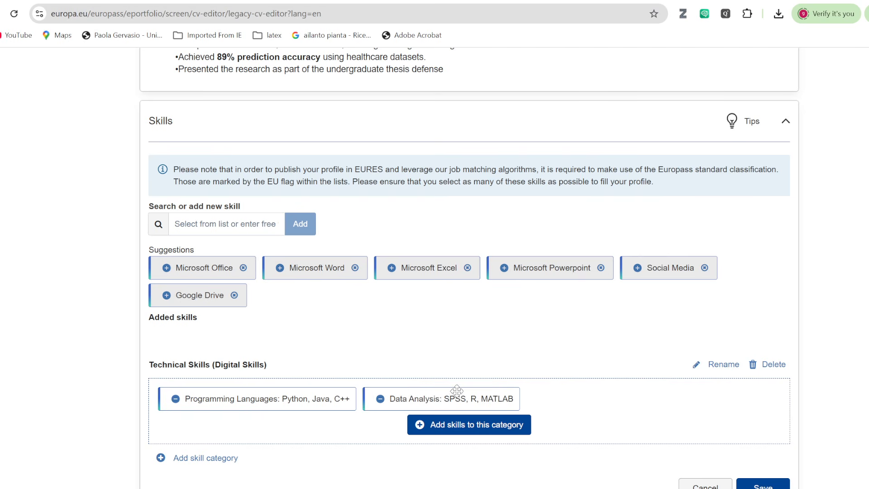
Add the Database Management skill and place it inside the Technical Skills category.
{"action": "key", "text": "alt+Tab"}
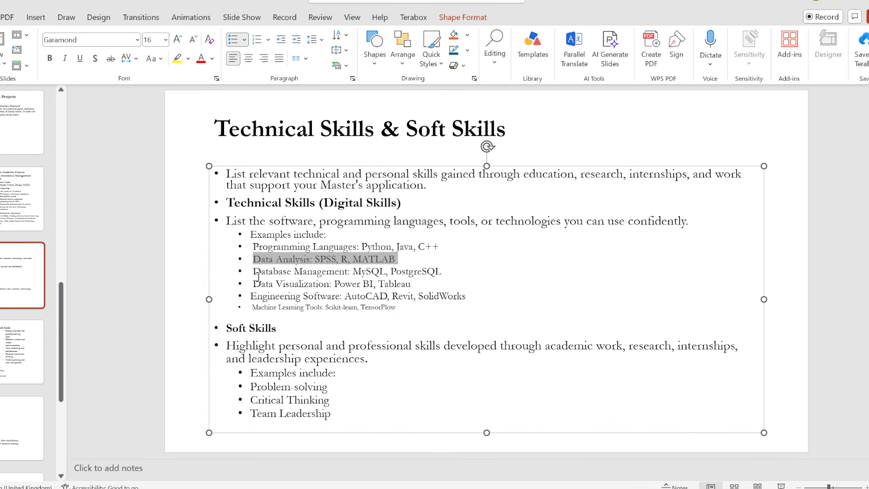
{"action": "left_click_drag", "start_coordinate": [255, 271], "coordinate": [445, 277]}
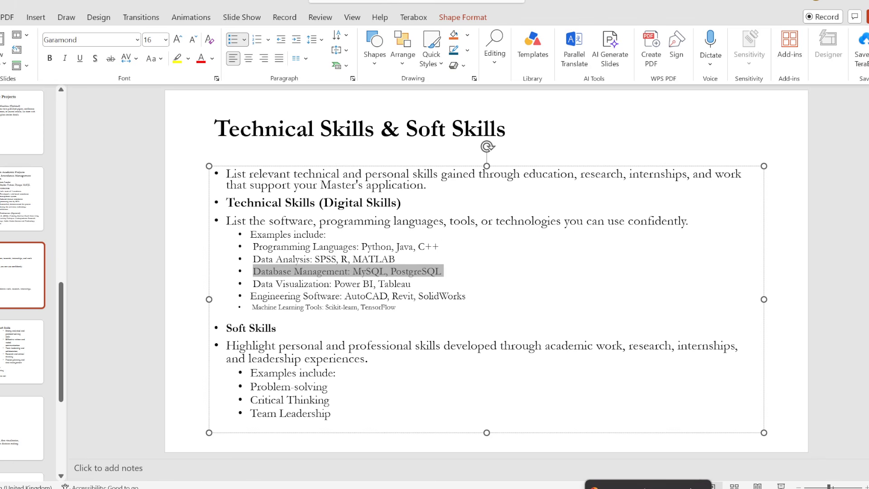
{"action": "key", "text": "alt+Tab"}
{"action": "left_click", "coordinate": [218, 225]}
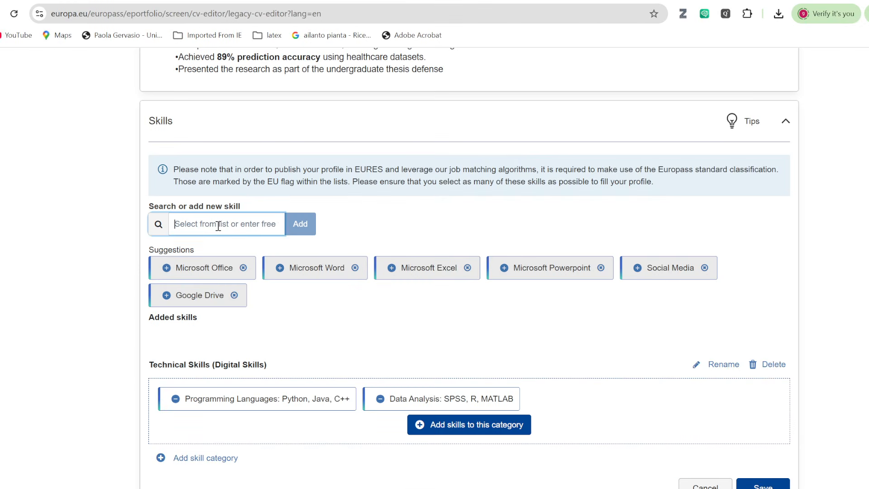
{"action": "key", "text": "ctrl+v"}
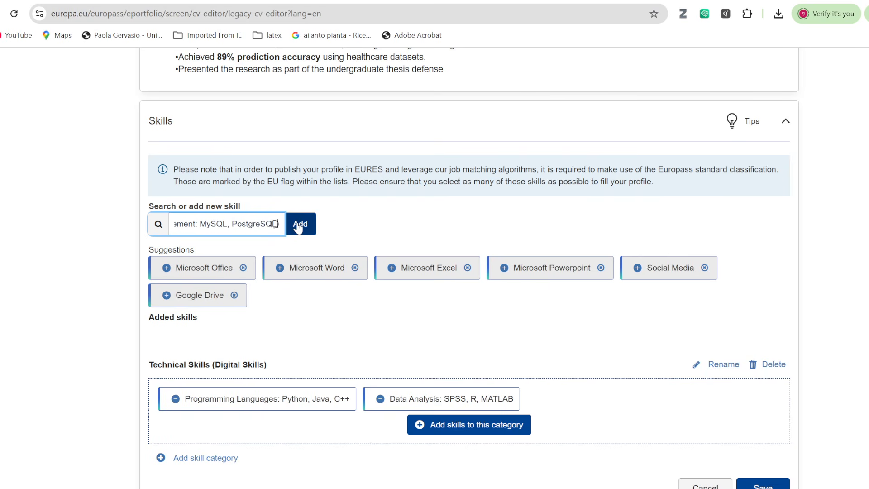
{"action": "left_click", "coordinate": [297, 223]}
{"action": "left_click", "coordinate": [384, 229]}
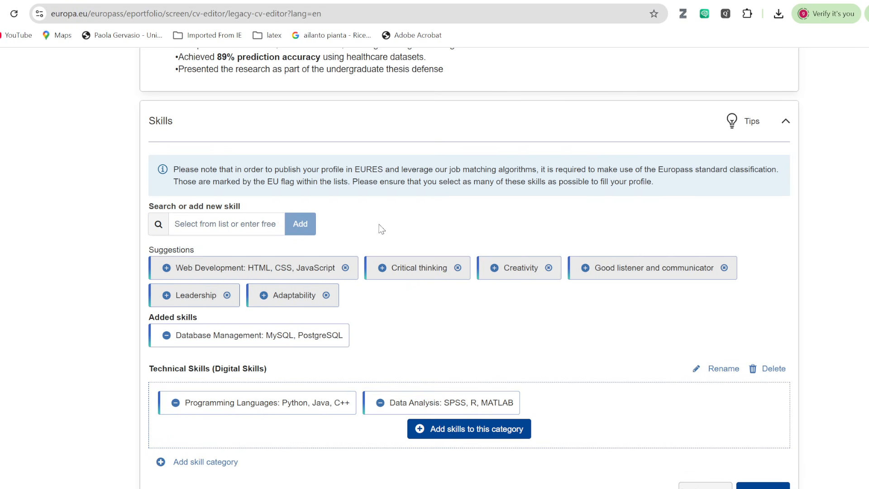
{"action": "left_click_drag", "start_coordinate": [252, 335], "coordinate": [360, 360]}
{"action": "left_click_drag", "start_coordinate": [612, 410], "coordinate": [627, 399]}
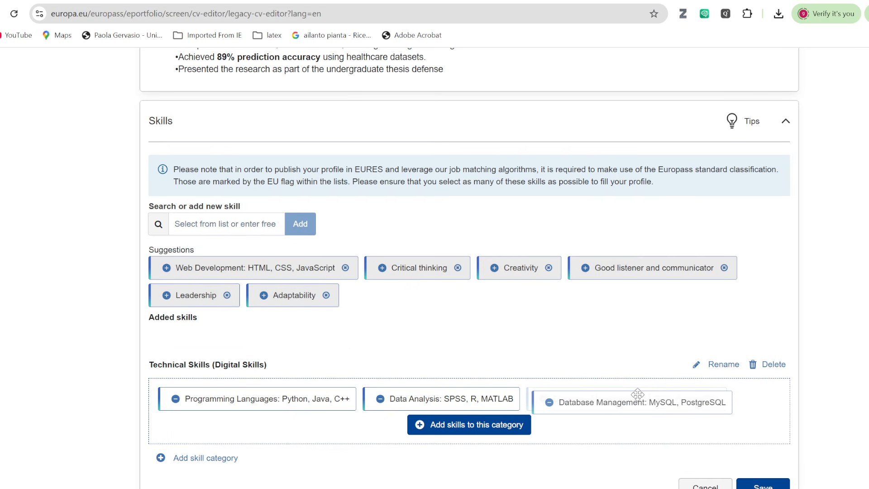
{"action": "left_click", "coordinate": [181, 459]}
{"action": "key", "text": "alt+Tab"}
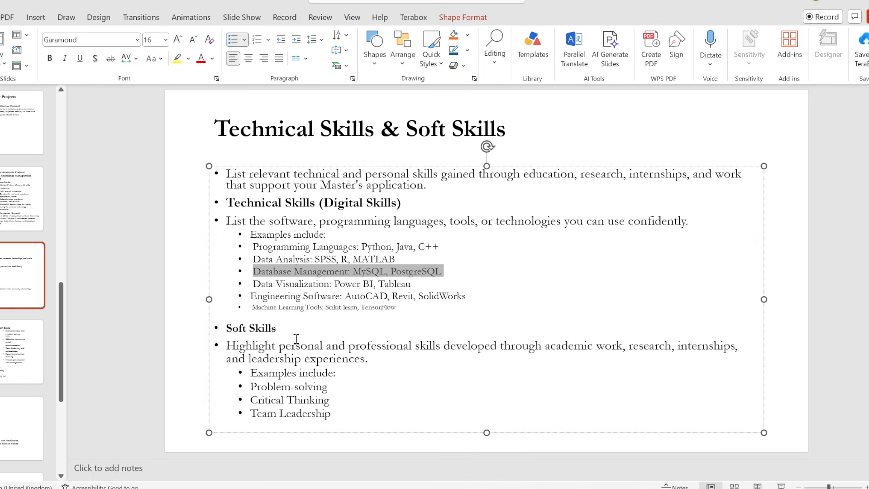
{"action": "left_click_drag", "start_coordinate": [228, 329], "coordinate": [286, 329]}
{"action": "key", "text": "ctrl+c"}
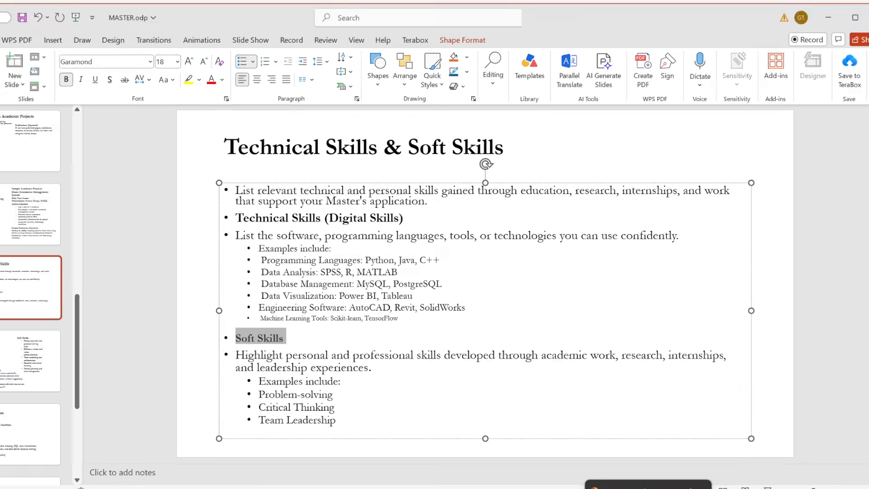
{"action": "key", "text": "alt+Tab"}
{"action": "left_click", "coordinate": [268, 317]}
{"action": "key", "text": "ctrl+v"}
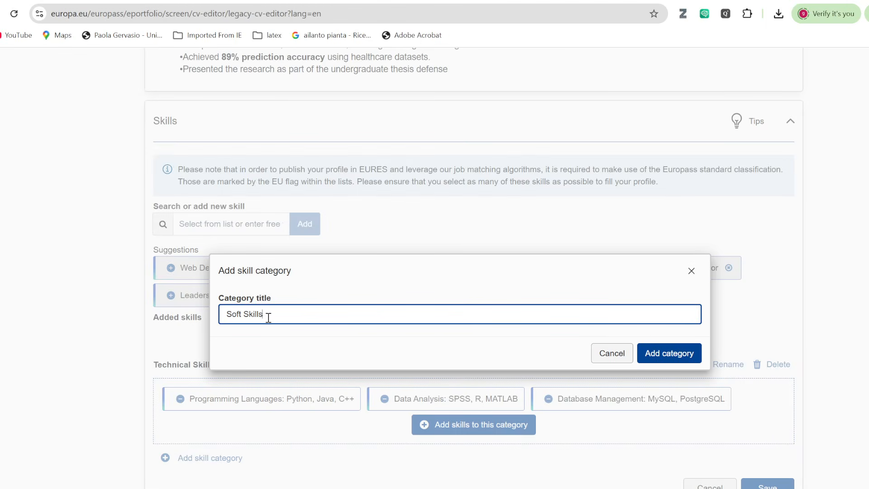
{"action": "left_click", "coordinate": [659, 353]}
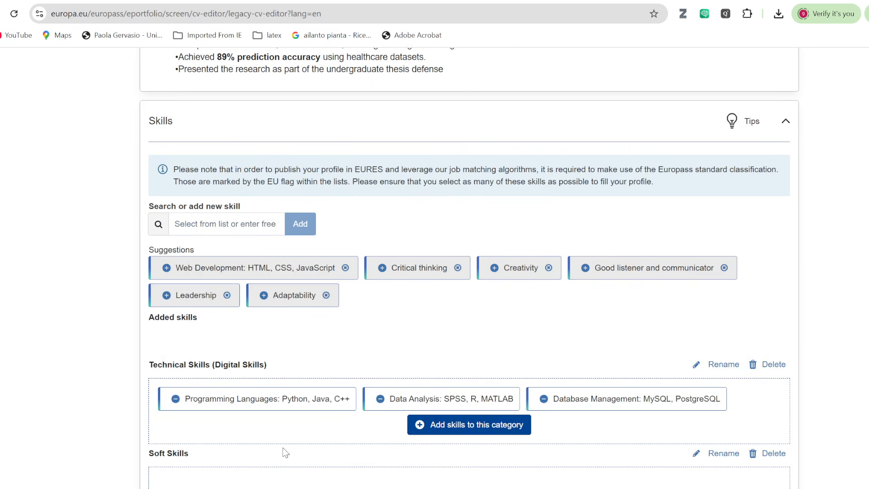
{"action": "scroll", "coordinate": [284, 452], "scroll_direction": "down", "scroll_amount": 4}
{"action": "key", "text": "alt+Tab"}
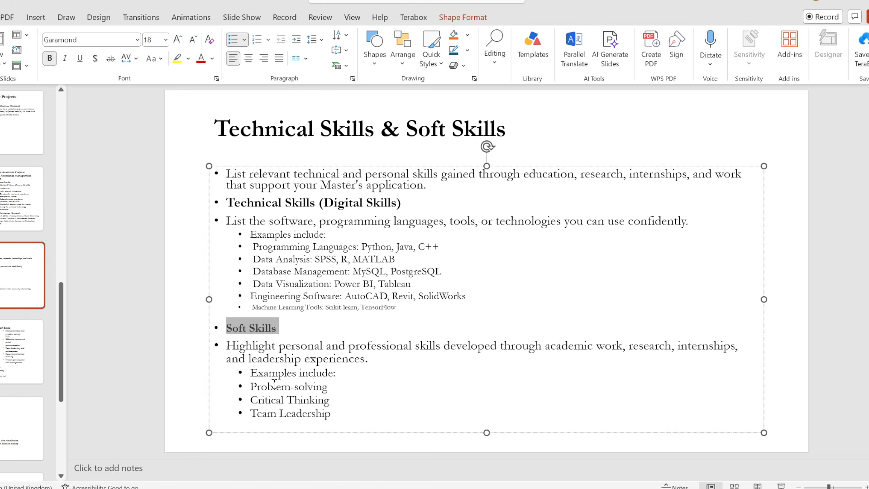
{"action": "left_click_drag", "start_coordinate": [255, 387], "coordinate": [346, 416]}
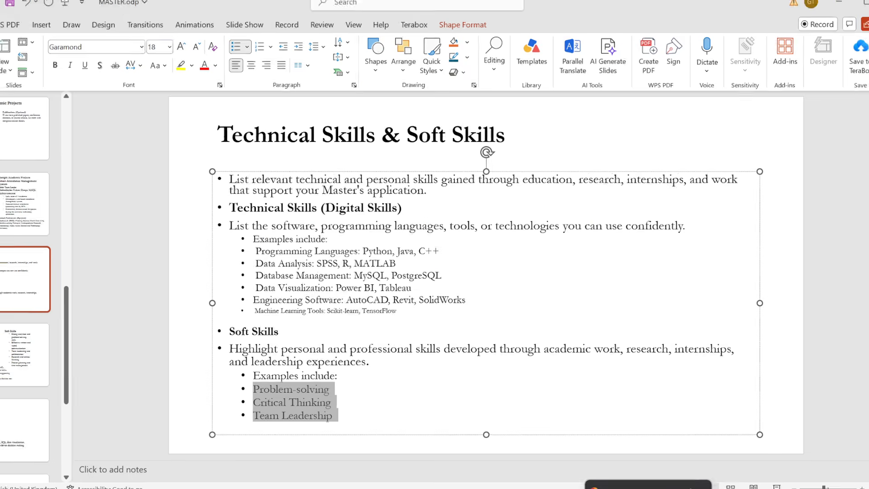
{"action": "key", "text": "alt+Tab"}
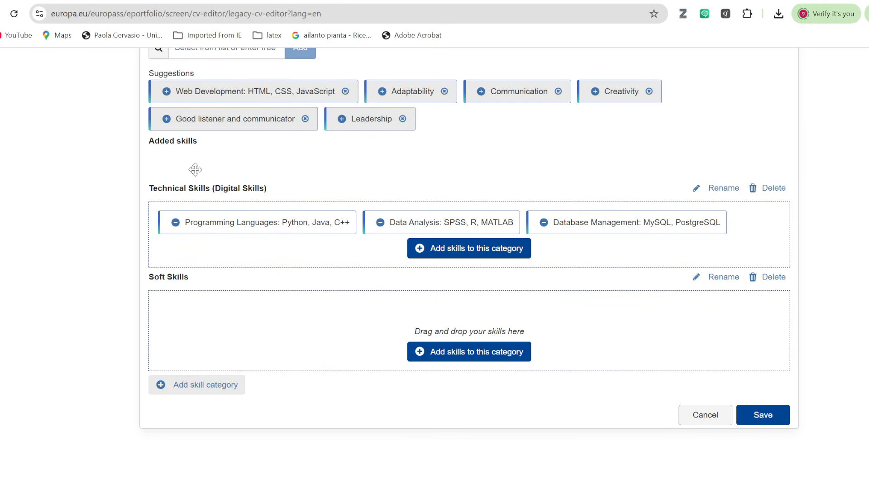
{"action": "scroll", "coordinate": [228, 226], "scroll_direction": "up", "scroll_amount": 1}
{"action": "left_click", "coordinate": [195, 107]}
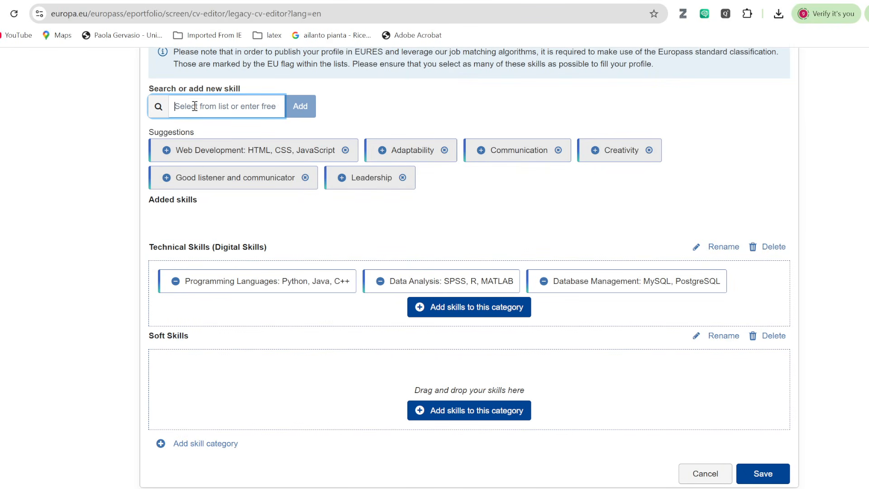
{"action": "key", "text": "ctrl+v"}
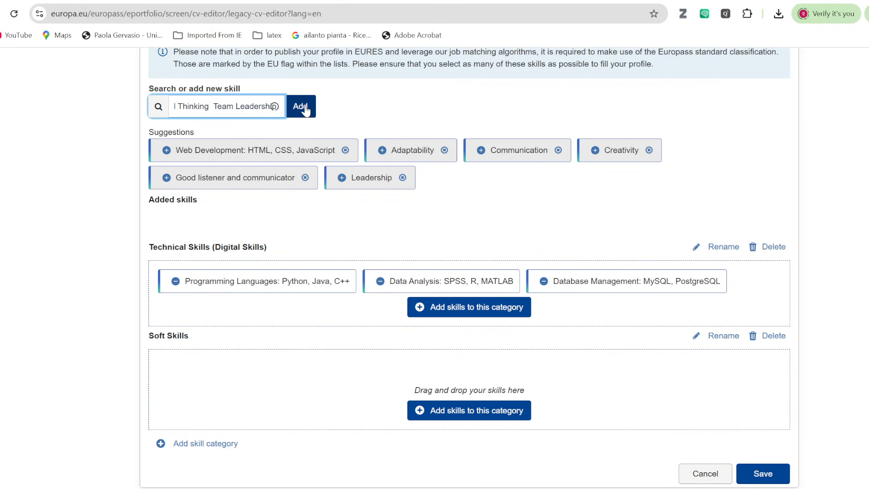
{"action": "left_click", "coordinate": [301, 106]}
{"action": "left_click", "coordinate": [446, 208]}
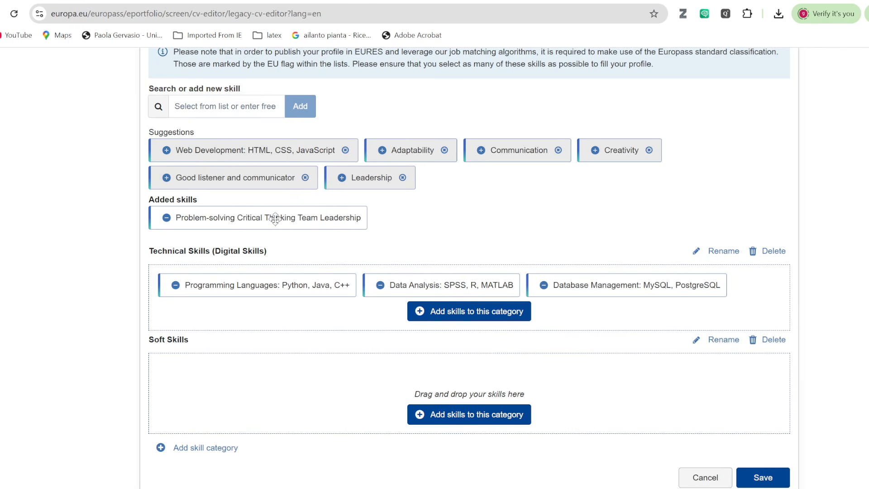
{"action": "left_click_drag", "start_coordinate": [233, 217], "coordinate": [258, 374]}
{"action": "left_click", "coordinate": [740, 459]}
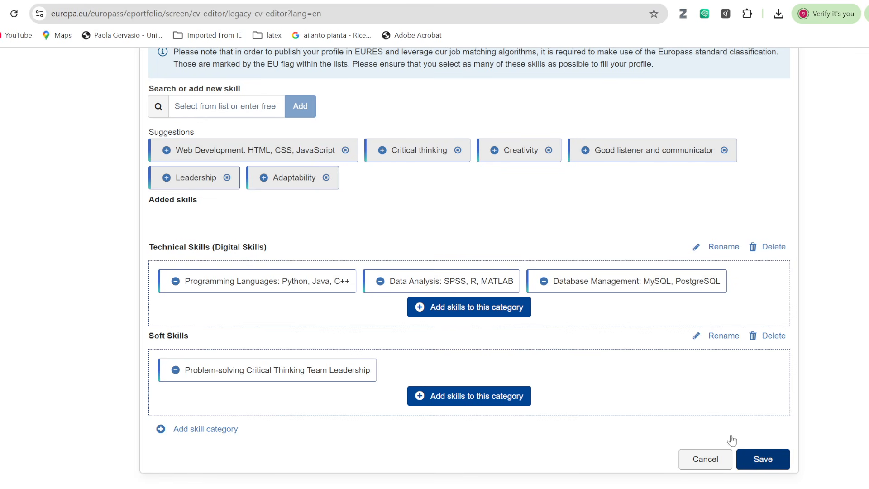
{"action": "scroll", "coordinate": [512, 288], "scroll_direction": "up", "scroll_amount": 20}
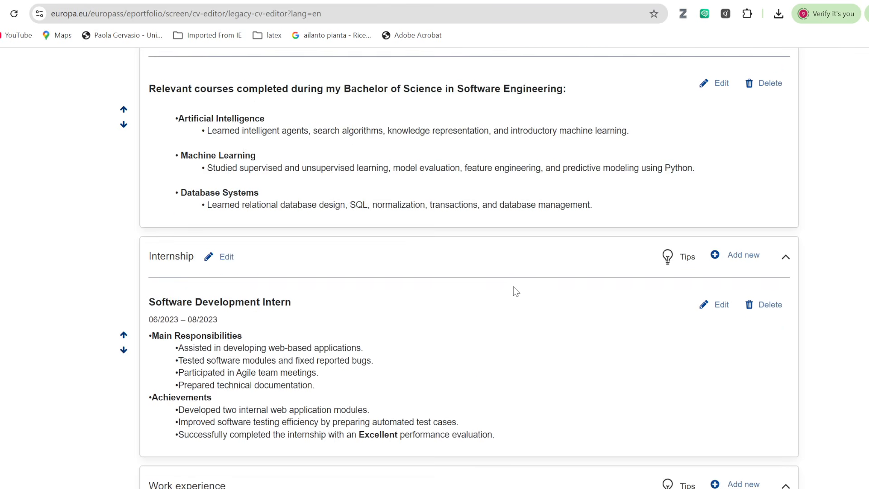
{"action": "scroll", "coordinate": [515, 291], "scroll_direction": "up", "scroll_amount": 5}
{"action": "scroll", "coordinate": [514, 287], "scroll_direction": "down", "scroll_amount": 20}
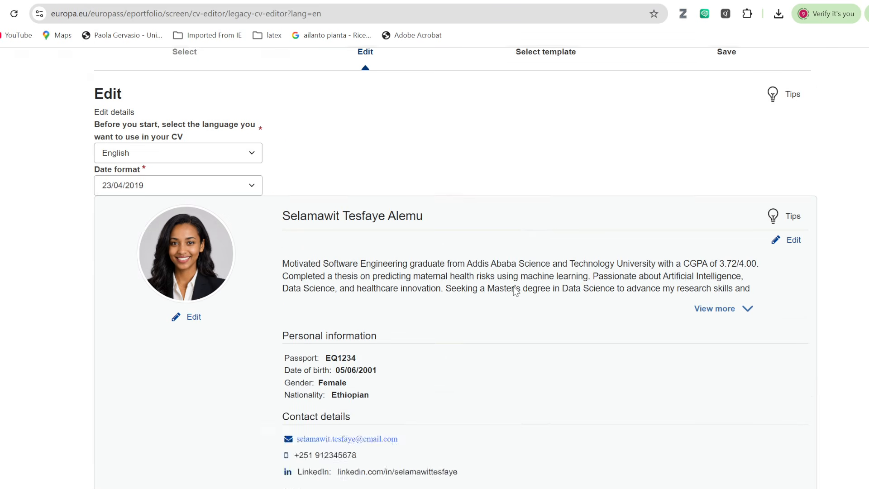
{"action": "scroll", "coordinate": [514, 284], "scroll_direction": "down", "scroll_amount": 10}
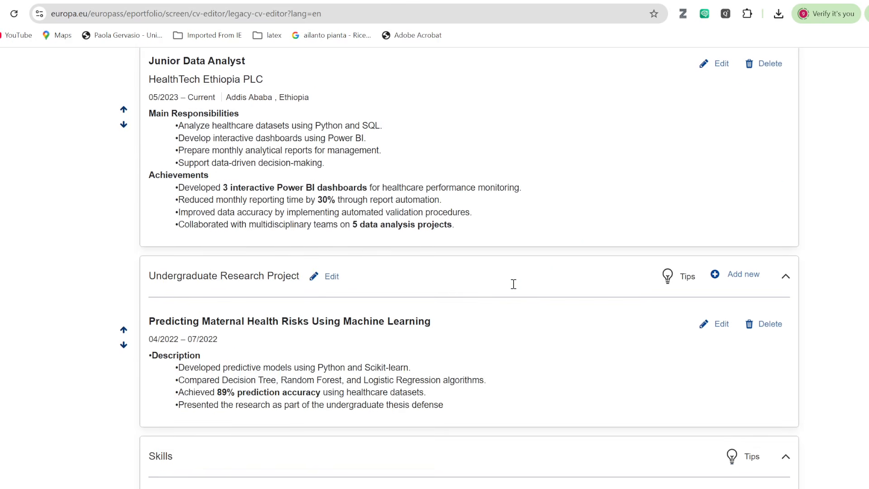
{"action": "scroll", "coordinate": [329, 265], "scroll_direction": "up", "scroll_amount": 9}
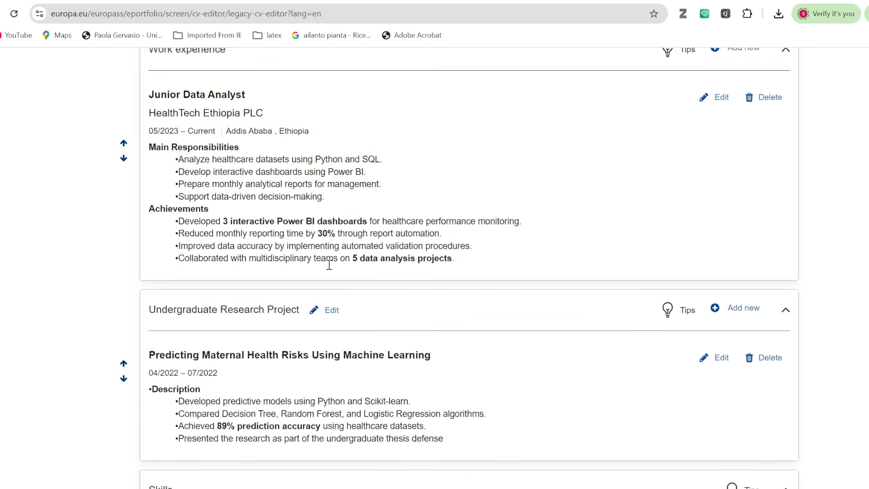
{"action": "scroll", "coordinate": [293, 260], "scroll_direction": "up", "scroll_amount": 10}
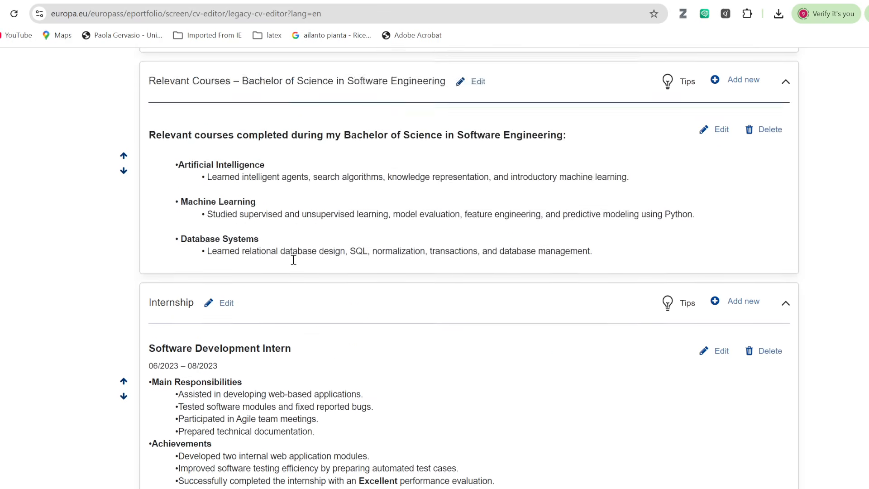
{"action": "scroll", "coordinate": [294, 261], "scroll_direction": "up", "scroll_amount": 1}
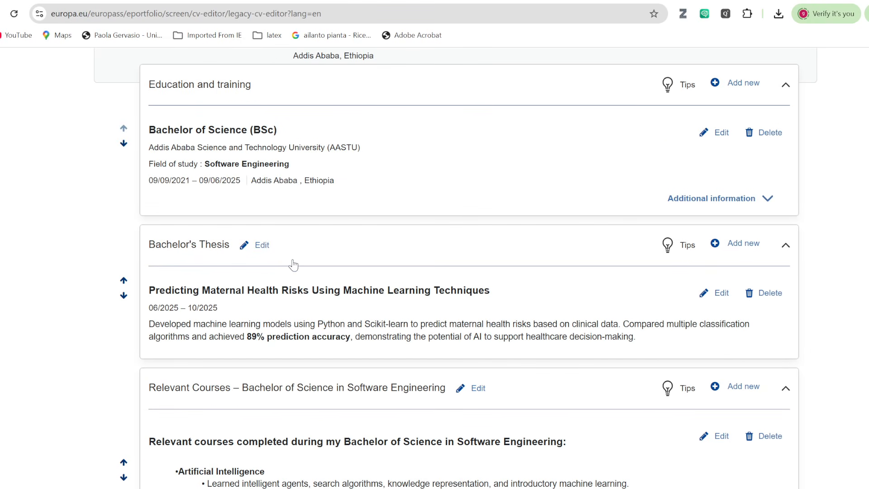
{"action": "scroll", "coordinate": [272, 274], "scroll_direction": "down", "scroll_amount": 2}
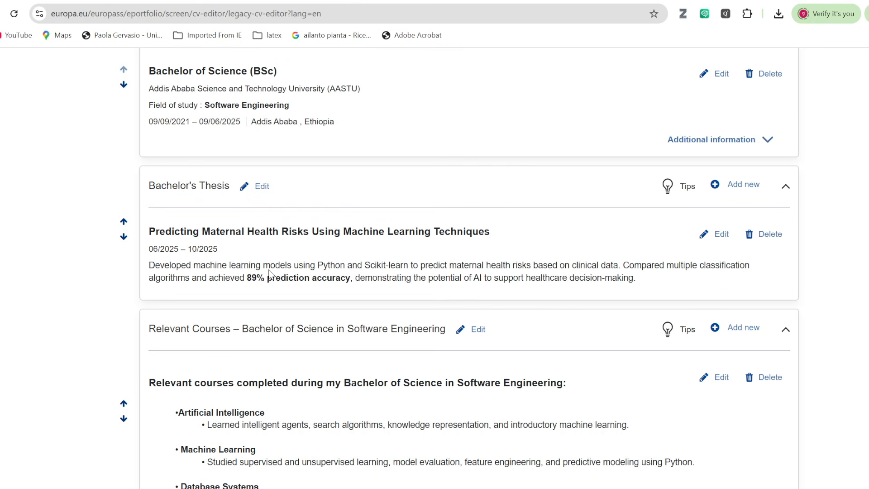
{"action": "scroll", "coordinate": [243, 314], "scroll_direction": "down", "scroll_amount": 3}
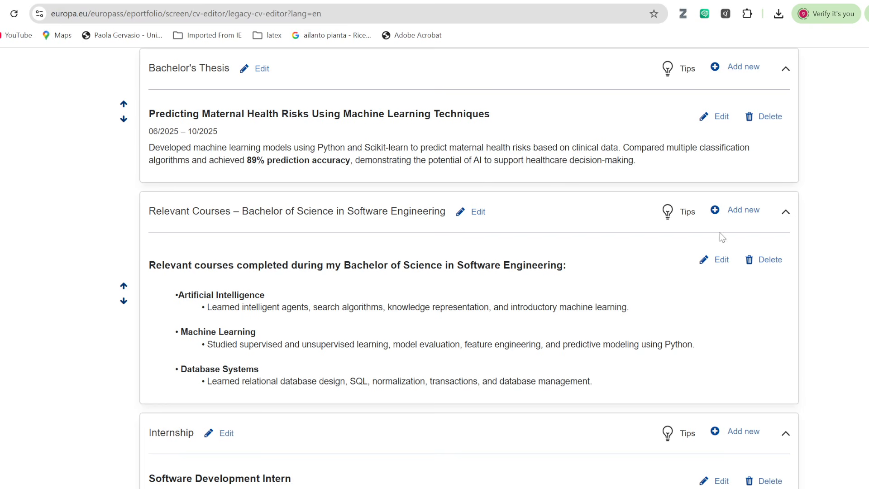
Delete the degree name from the Relevant Courses section title and save it.
{"action": "left_click", "coordinate": [477, 212]}
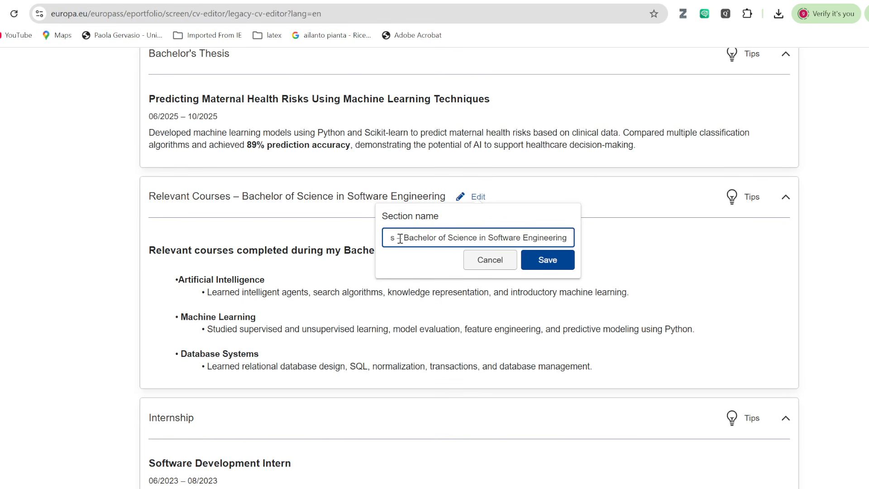
{"action": "left_click_drag", "start_coordinate": [397, 239], "coordinate": [594, 244]}
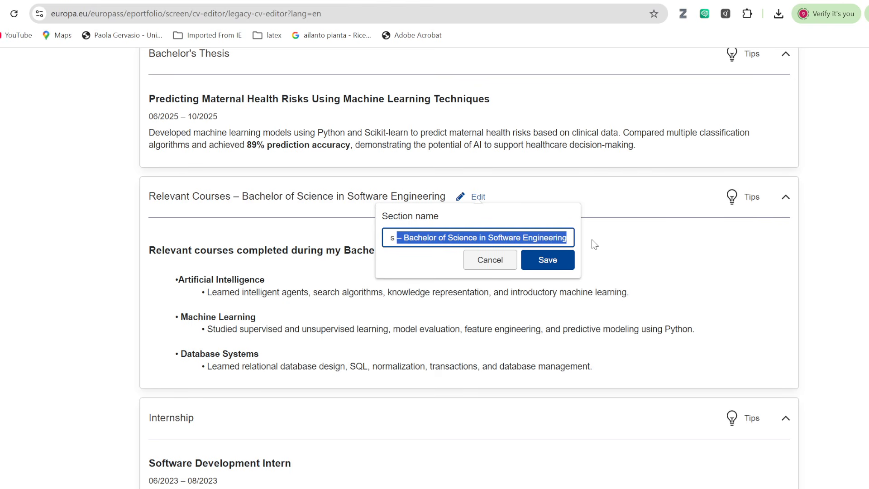
{"action": "key", "text": "BackSpace"}
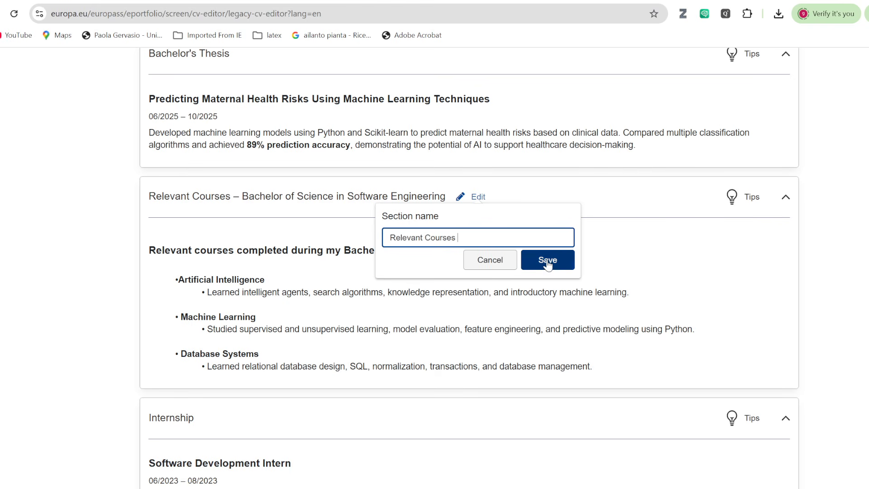
{"action": "left_click", "coordinate": [548, 261]}
{"action": "scroll", "coordinate": [471, 299], "scroll_direction": "down", "scroll_amount": 20}
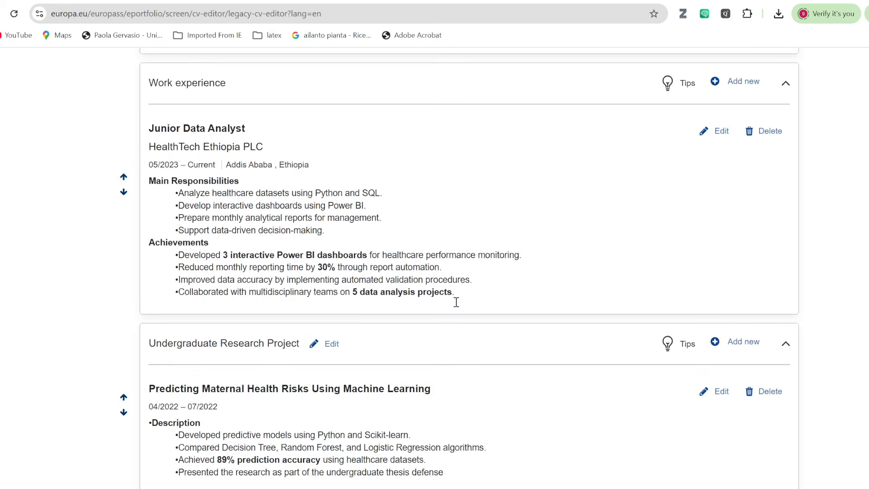
{"action": "scroll", "coordinate": [495, 266], "scroll_direction": "up", "scroll_amount": 20}
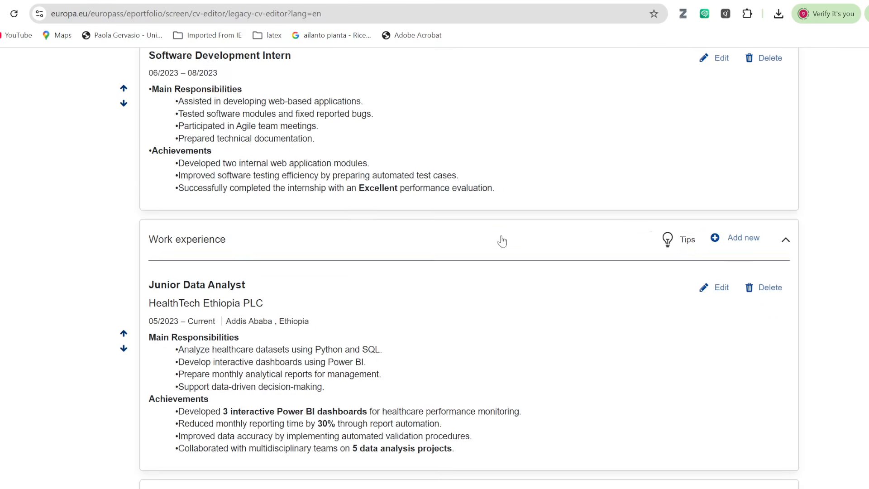
{"action": "scroll", "coordinate": [508, 238], "scroll_direction": "up", "scroll_amount": 6}
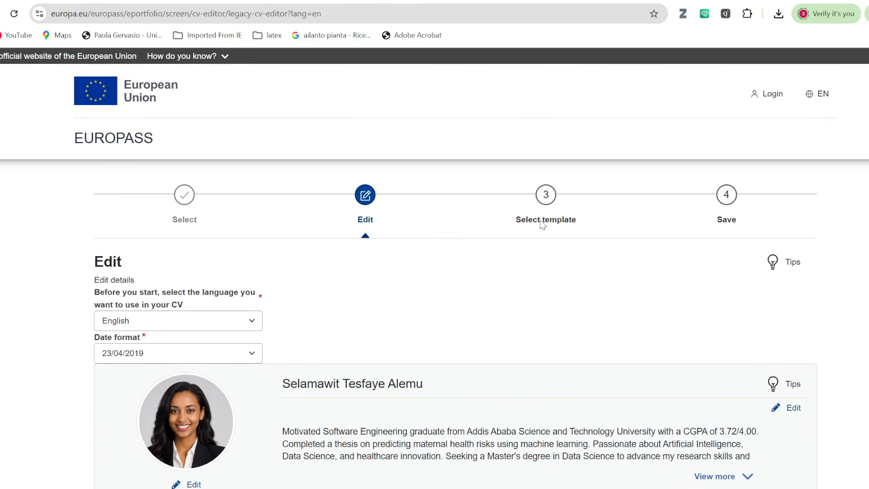
Open the Select template step and scroll through the full preview of the finished CV.
{"action": "left_click", "coordinate": [546, 195]}
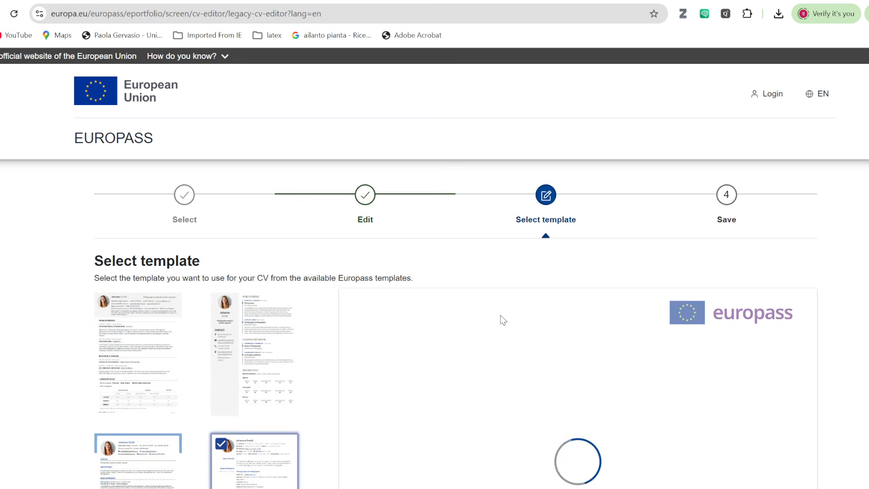
{"action": "scroll", "coordinate": [451, 335], "scroll_direction": "down", "scroll_amount": 1}
{"action": "scroll", "coordinate": [451, 335], "scroll_direction": "down", "scroll_amount": 3}
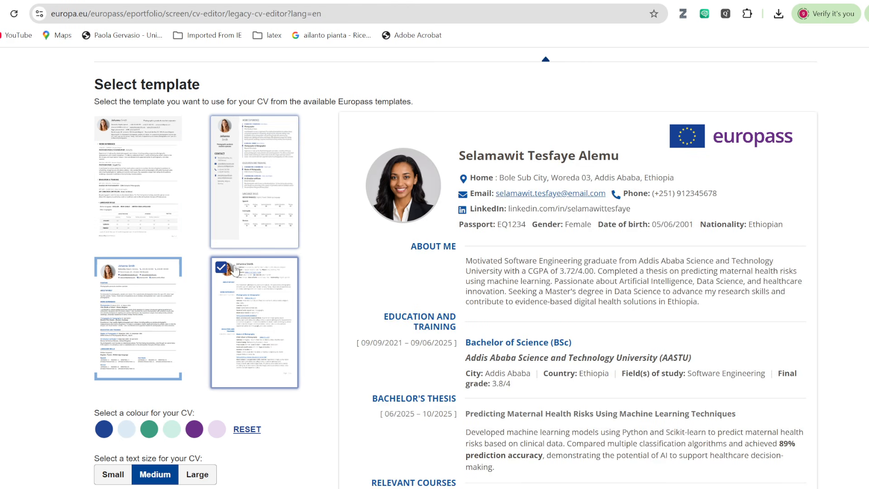
{"action": "scroll", "coordinate": [588, 333], "scroll_direction": "down", "scroll_amount": 6}
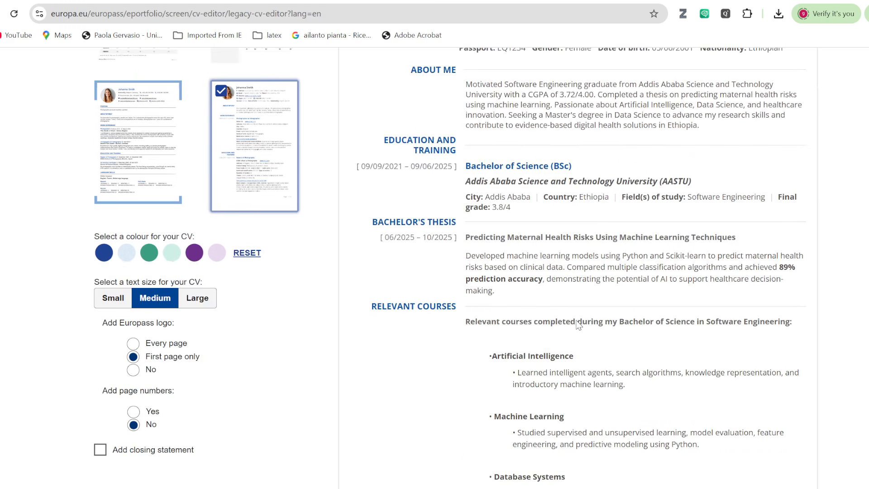
{"action": "scroll", "coordinate": [624, 335], "scroll_direction": "down", "scroll_amount": 3}
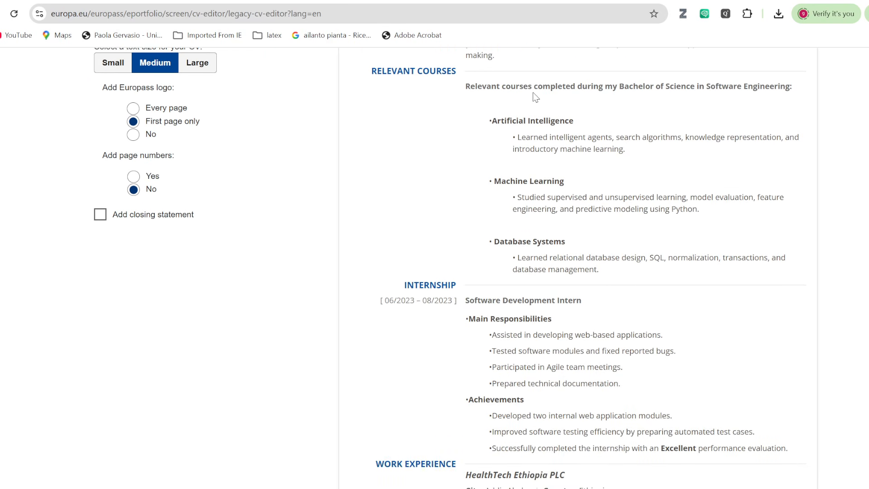
{"action": "scroll", "coordinate": [520, 227], "scroll_direction": "up", "scroll_amount": 4}
{"action": "scroll", "coordinate": [516, 238], "scroll_direction": "down", "scroll_amount": 3}
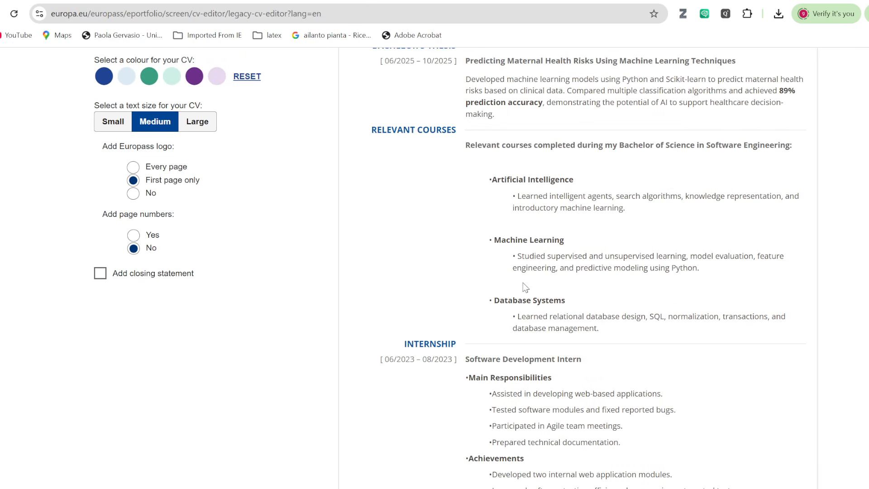
{"action": "scroll", "coordinate": [516, 195], "scroll_direction": "down", "scroll_amount": 10}
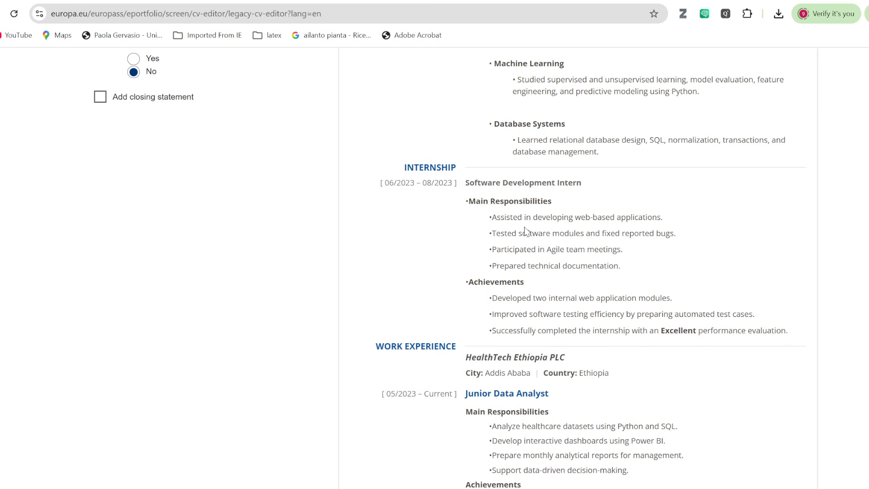
{"action": "scroll", "coordinate": [525, 230], "scroll_direction": "down", "scroll_amount": 3}
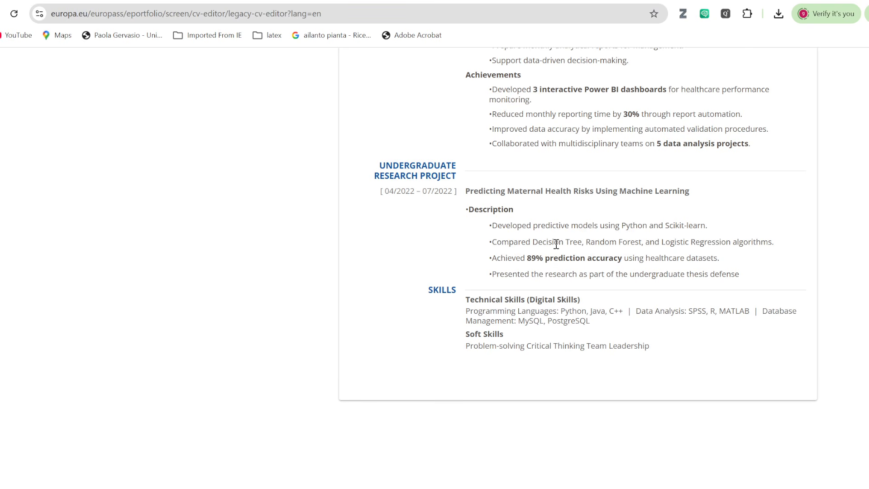
{"action": "scroll", "coordinate": [557, 246], "scroll_direction": "up", "scroll_amount": 20}
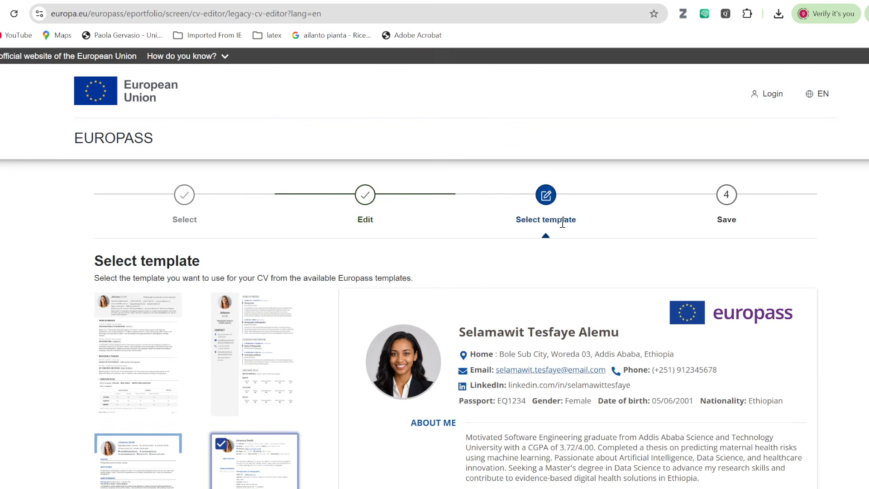
Return to the Edit step and scroll down to the Skills section and Add new section.
{"action": "left_click", "coordinate": [366, 194]}
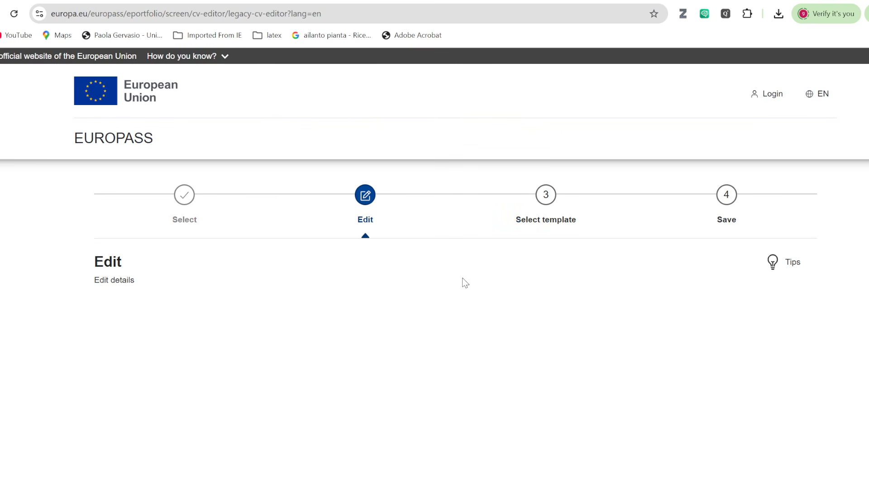
{"action": "scroll", "coordinate": [463, 278], "scroll_direction": "down", "scroll_amount": 18}
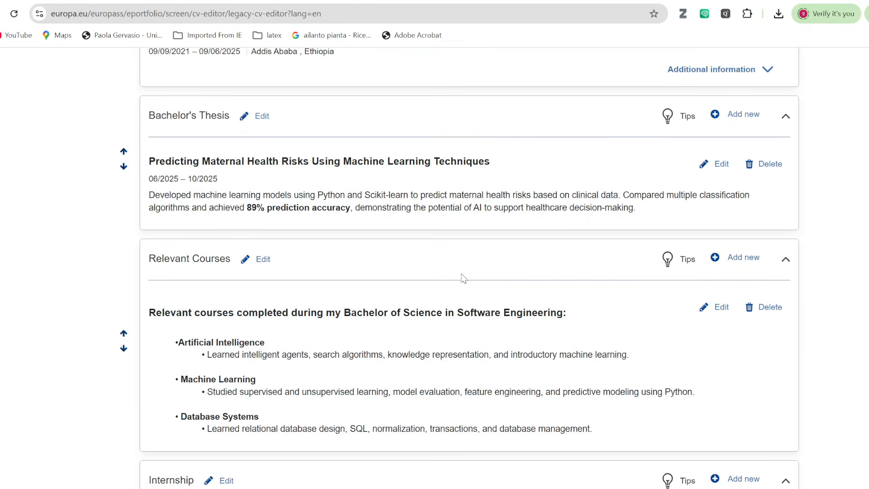
{"action": "scroll", "coordinate": [464, 278], "scroll_direction": "down", "scroll_amount": 18}
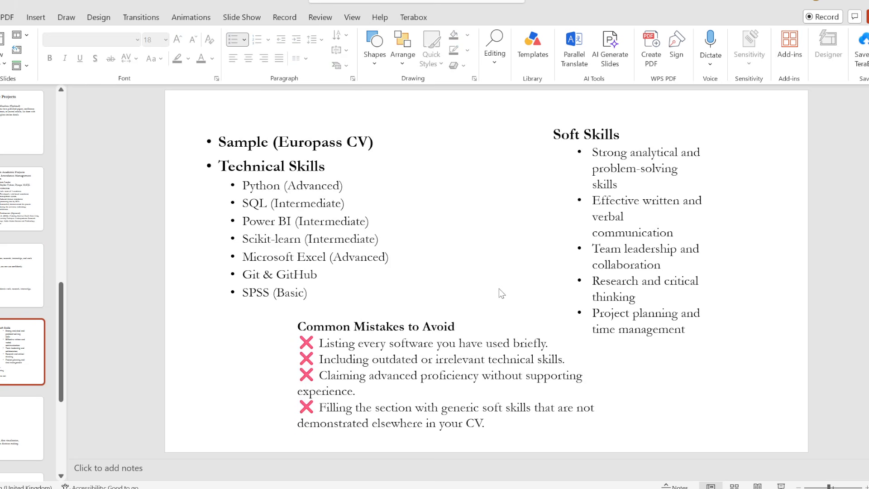
Scroll PowerPoint to the 'Sample Certification Section' slide with the Google Data Analytics certificate.
{"action": "scroll", "coordinate": [435, 245], "scroll_direction": "down", "scroll_amount": 1}
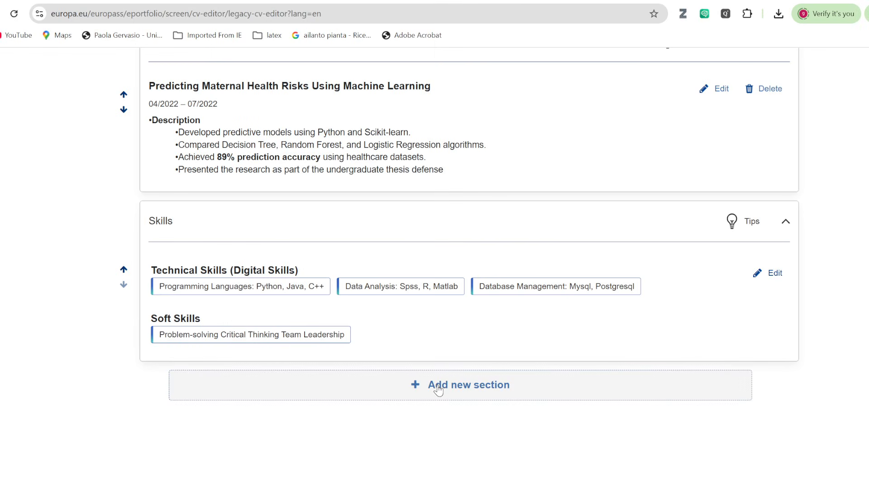
Add a new Certifications section to the CV.
{"action": "left_click", "coordinate": [438, 389]}
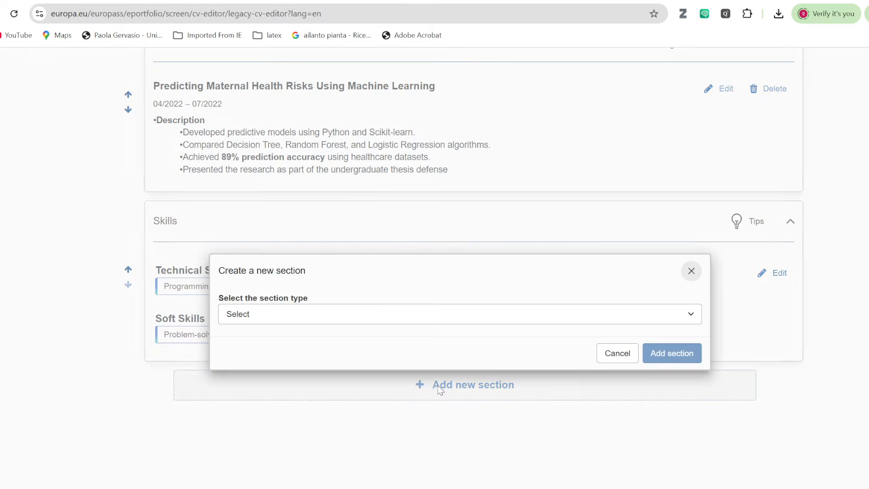
{"action": "left_click", "coordinate": [693, 319]}
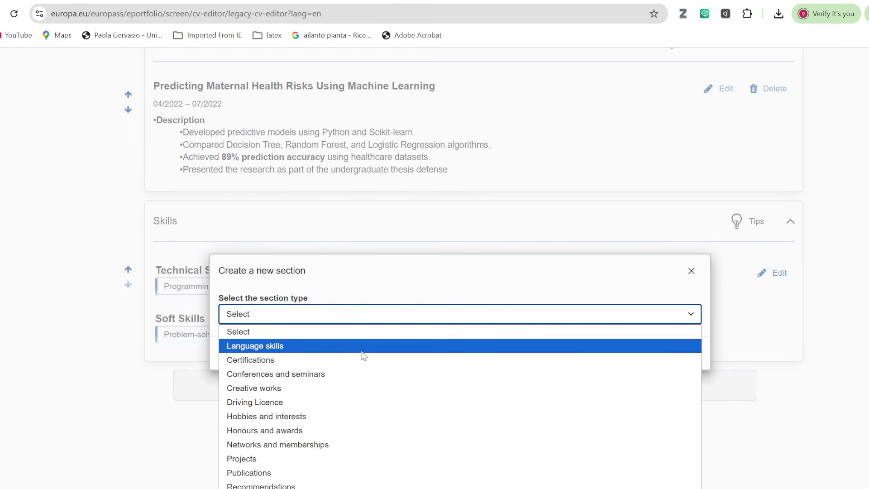
{"action": "left_click", "coordinate": [337, 360]}
{"action": "left_click", "coordinate": [664, 363]}
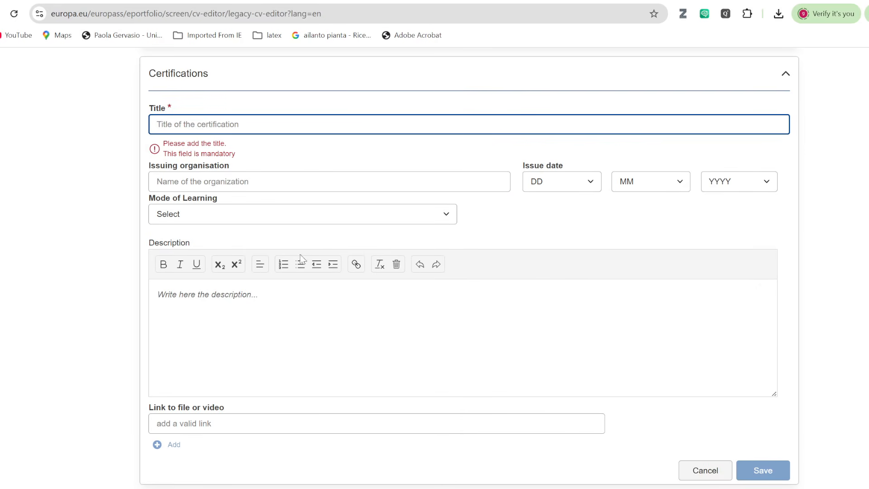
Copy the certificate title from the slide into the Title field as 'Google Data Analytics Professional Certificate'.
{"action": "key", "text": "alt+Tab"}
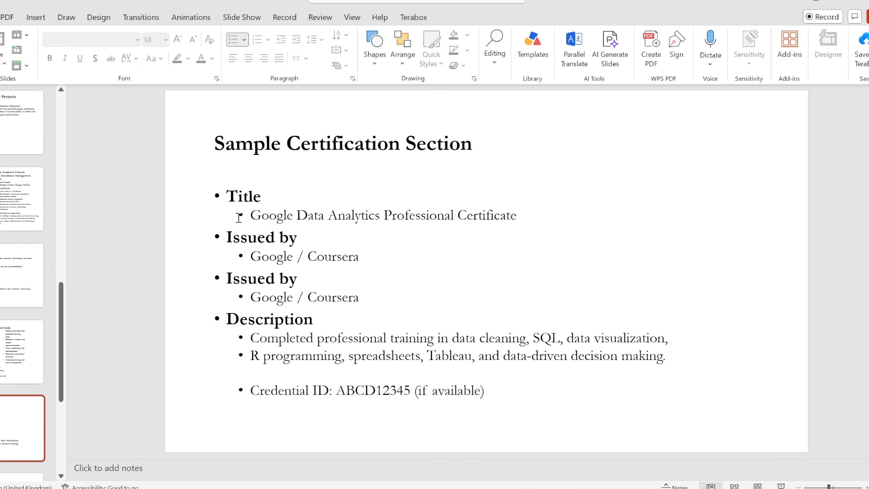
{"action": "left_click_drag", "start_coordinate": [251, 216], "coordinate": [523, 215]}
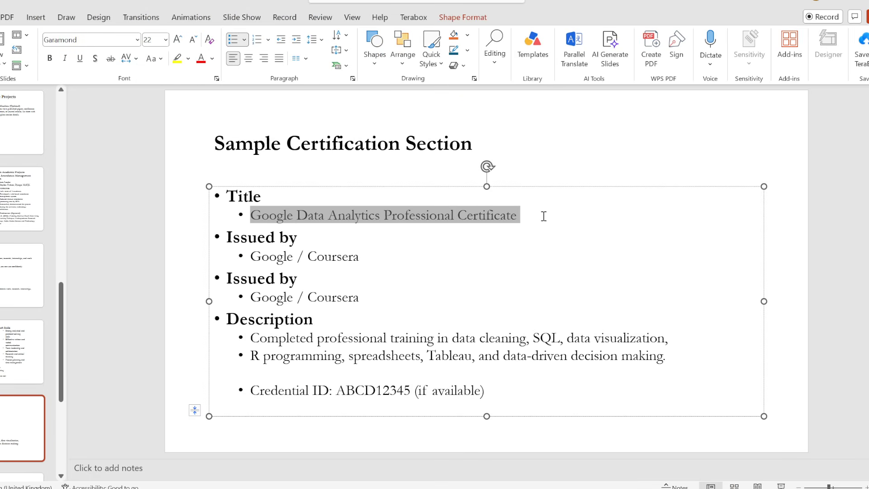
{"action": "key", "text": "ctrl+c"}
{"action": "key", "text": "alt+Tab"}
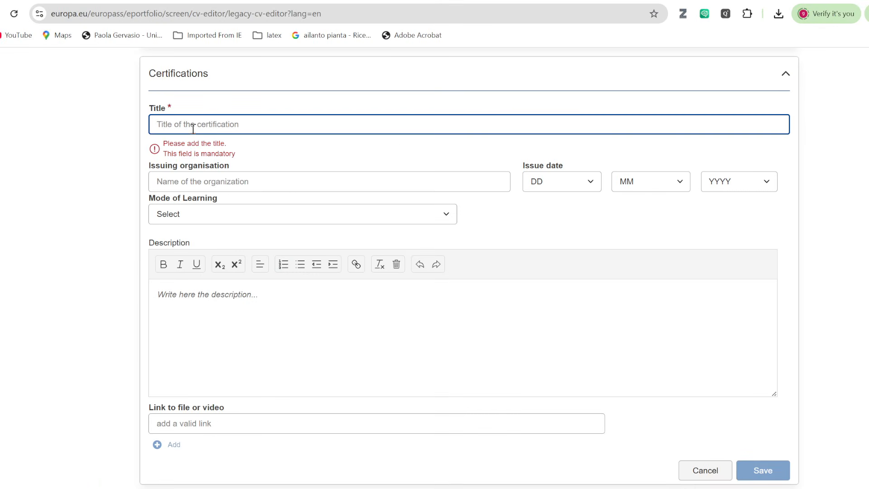
{"action": "key", "text": "ctrl+v"}
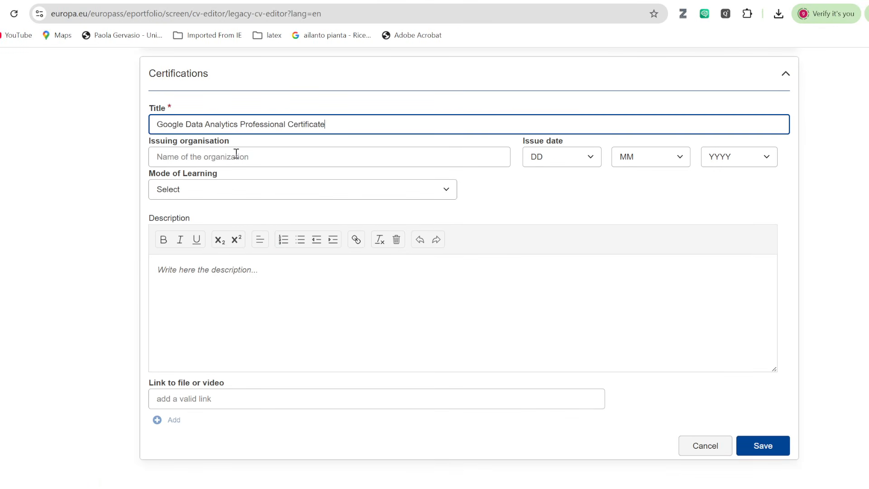
Paste 'Google / Coursera' into Issuing organisation and trim it to just 'Coursera'.
{"action": "key", "text": "alt+Tab"}
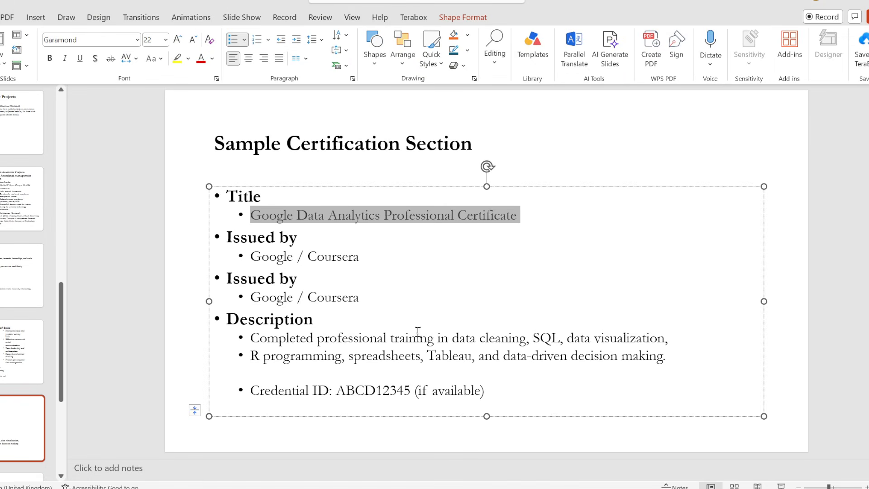
{"action": "left_click_drag", "start_coordinate": [255, 258], "coordinate": [378, 255]}
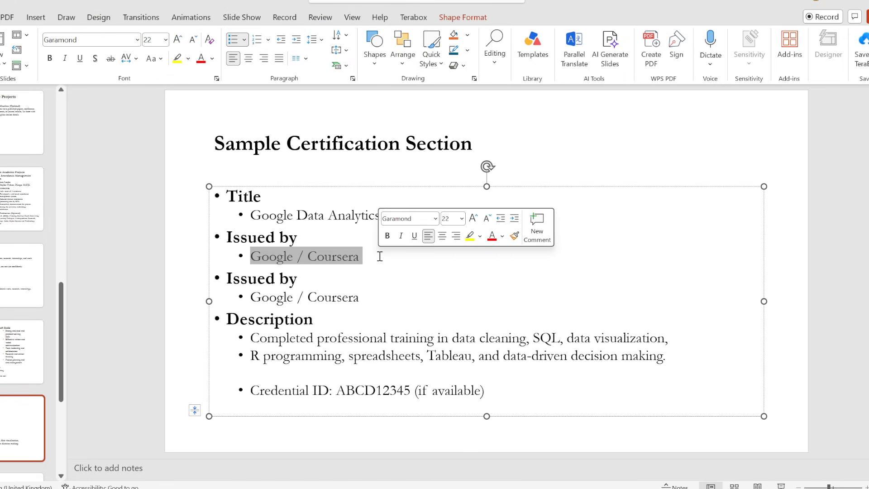
{"action": "key", "text": "alt+Tab"}
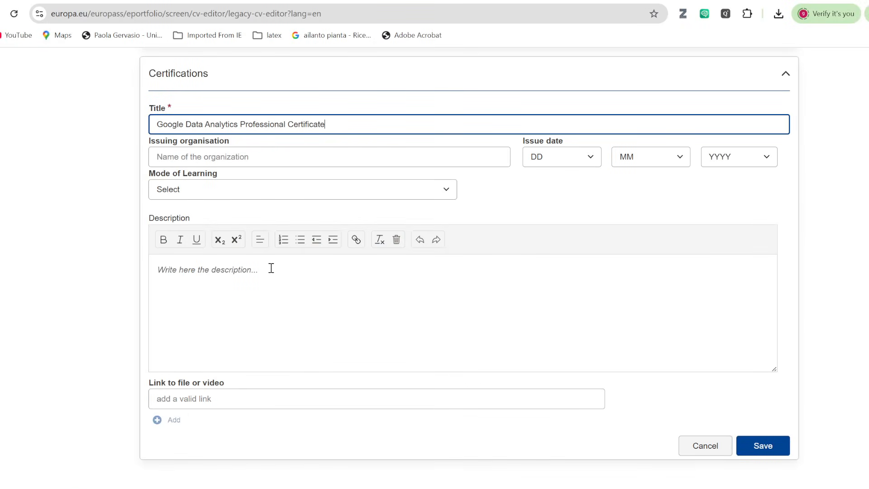
{"action": "left_click", "coordinate": [216, 161]}
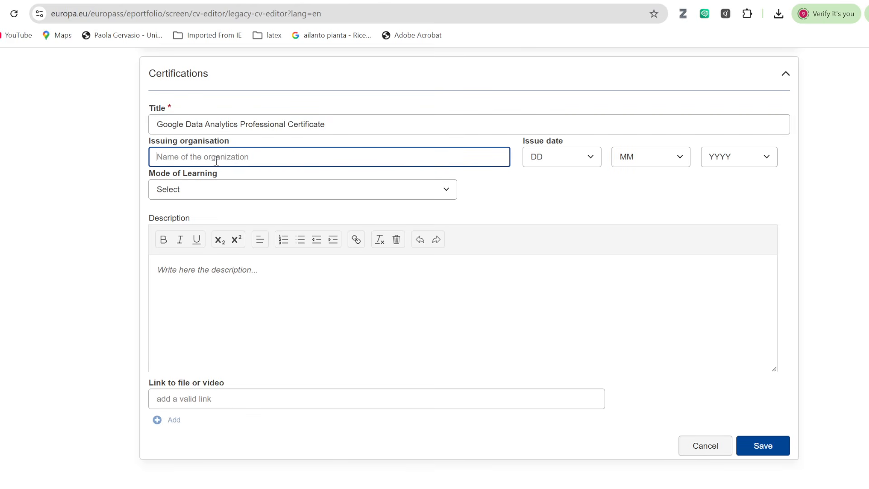
{"action": "key", "text": "ctrl+v"}
{"action": "left_click_drag", "start_coordinate": [193, 156], "coordinate": [140, 159]}
{"action": "key", "text": "BackSpace"}
{"action": "key", "text": "alt+Tab"}
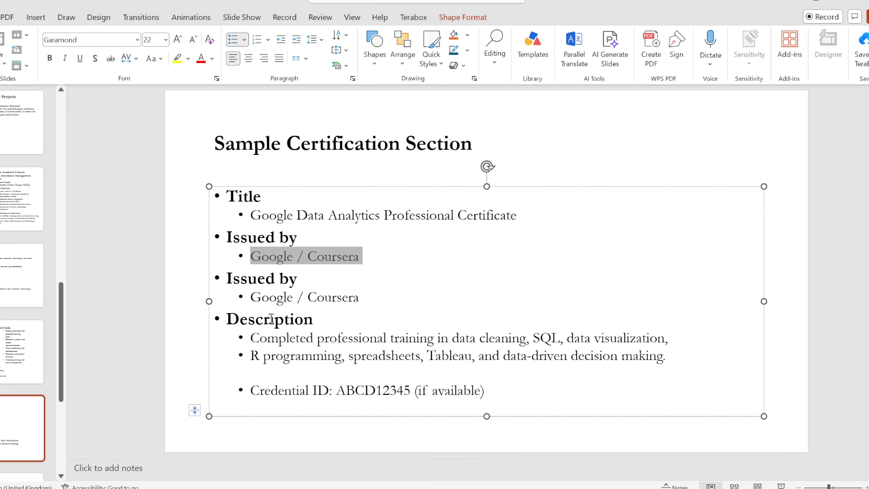
{"action": "left_click", "coordinate": [342, 284]}
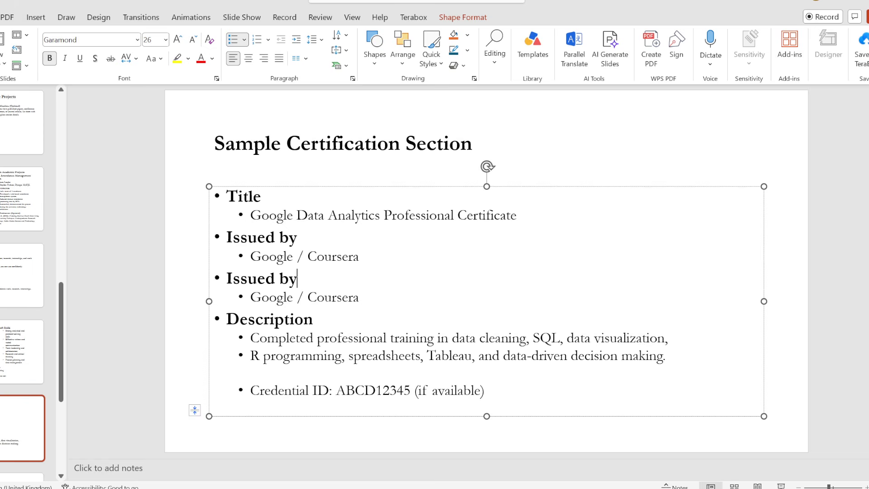
{"action": "key", "text": "alt+Tab"}
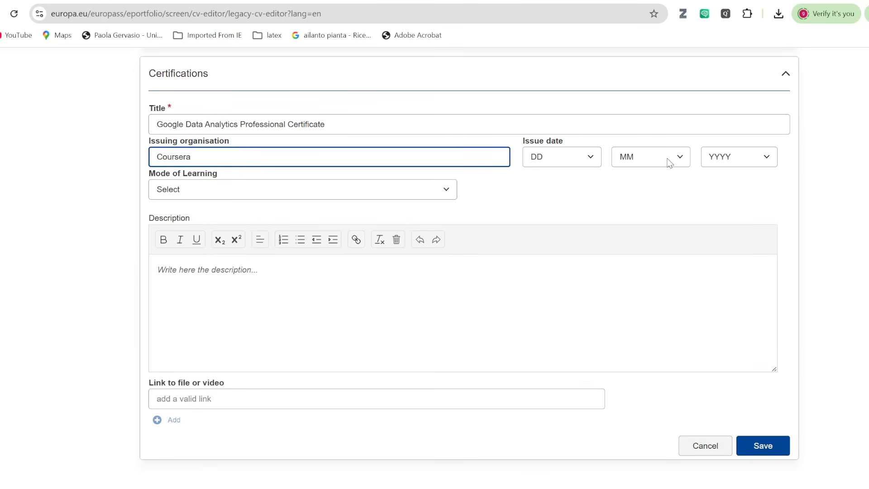
Set the certification's issue day to 7 and year to 2023.
{"action": "left_click", "coordinate": [669, 161]}
{"action": "left_click", "coordinate": [584, 156]}
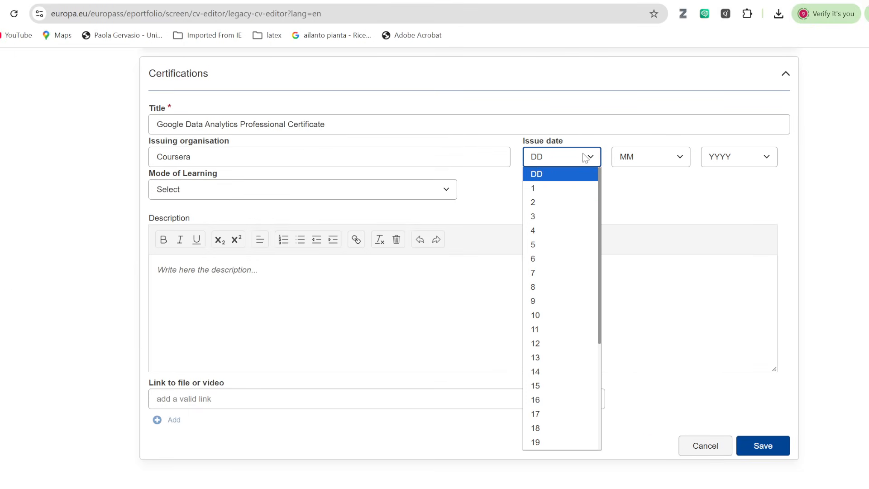
{"action": "left_click", "coordinate": [535, 270]}
{"action": "left_click", "coordinate": [722, 158]}
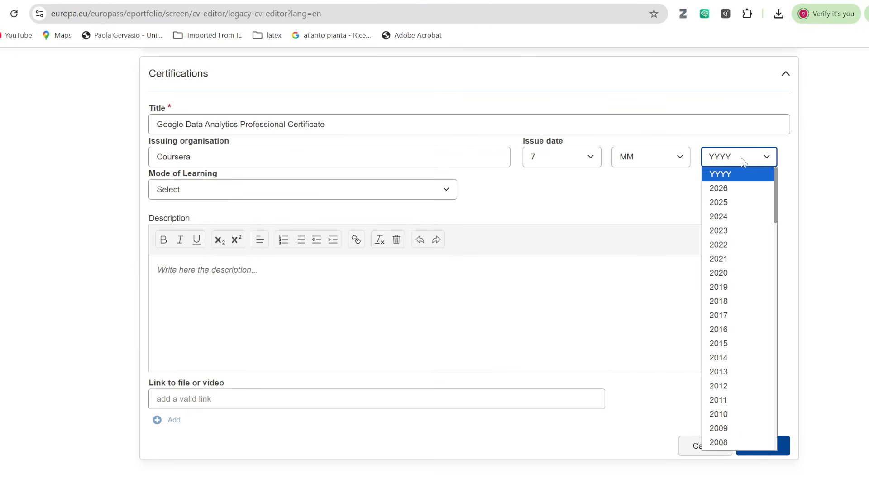
{"action": "left_click", "coordinate": [723, 230]}
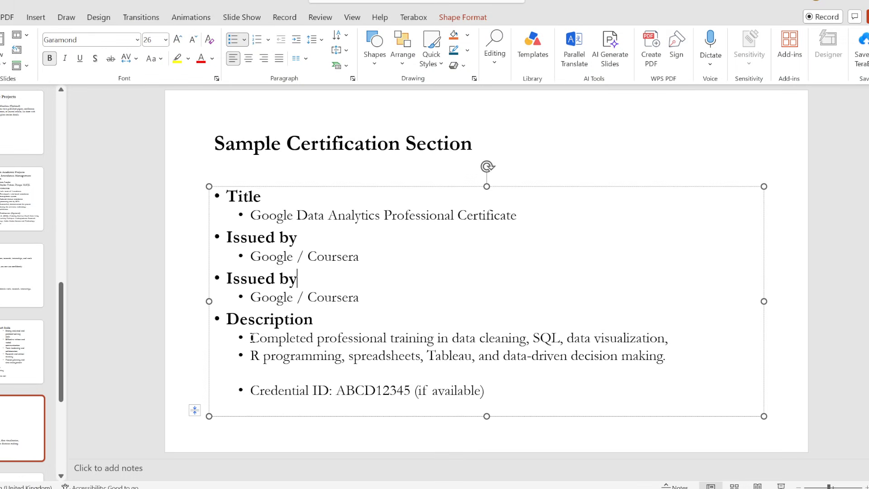
Replace the placeholder Description with the two data analytics bullets copied from the slide.
{"action": "left_click_drag", "start_coordinate": [251, 337], "coordinate": [685, 362]}
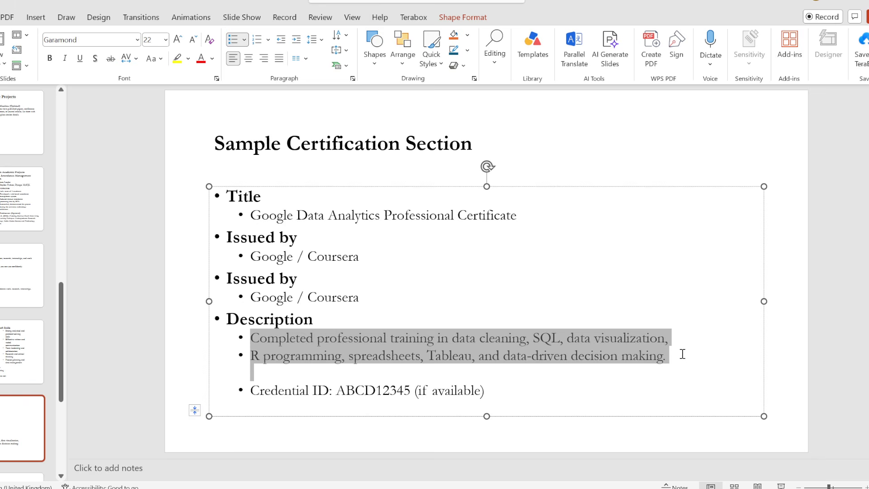
{"action": "key", "text": "ctrl+c"}
{"action": "key", "text": "alt+Tab"}
{"action": "left_click", "coordinate": [252, 293]}
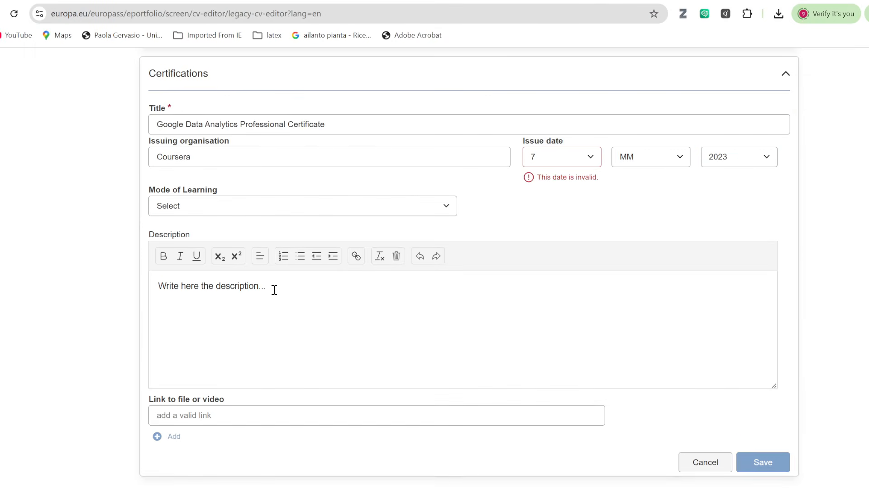
{"action": "left_click_drag", "start_coordinate": [274, 289], "coordinate": [129, 294]}
{"action": "key", "text": "ctrl+v"}
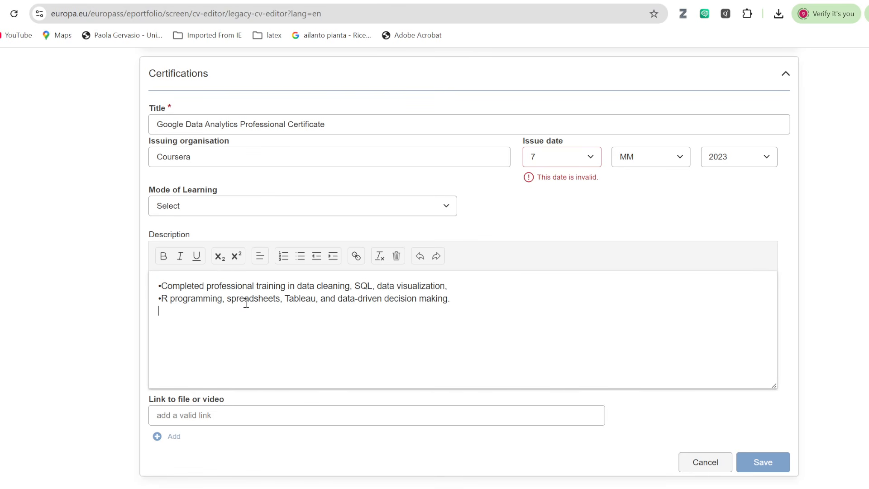
{"action": "scroll", "coordinate": [178, 132], "scroll_direction": "up", "scroll_amount": 3}
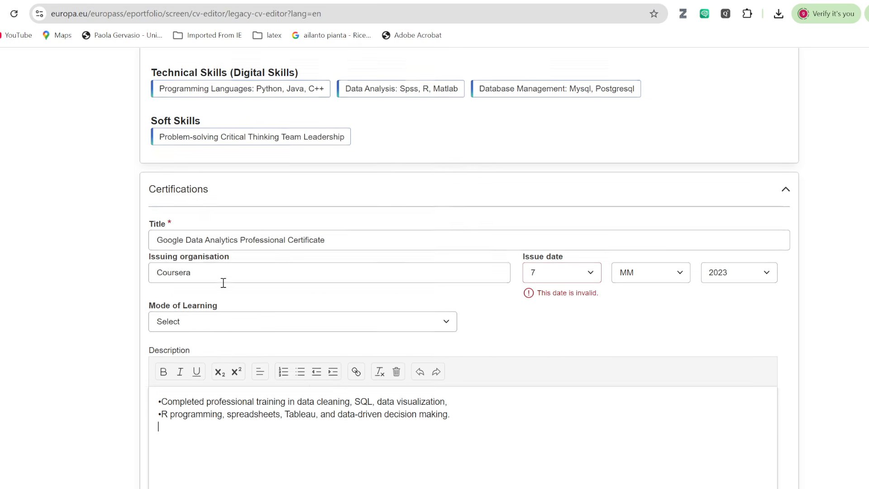
{"action": "scroll", "coordinate": [300, 304], "scroll_direction": "down", "scroll_amount": 3}
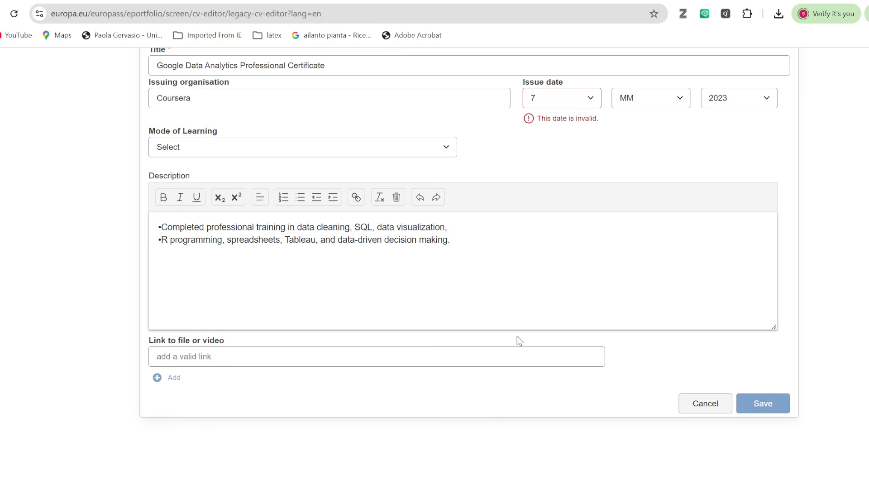
{"action": "scroll", "coordinate": [466, 304], "scroll_direction": "up", "scroll_amount": 3}
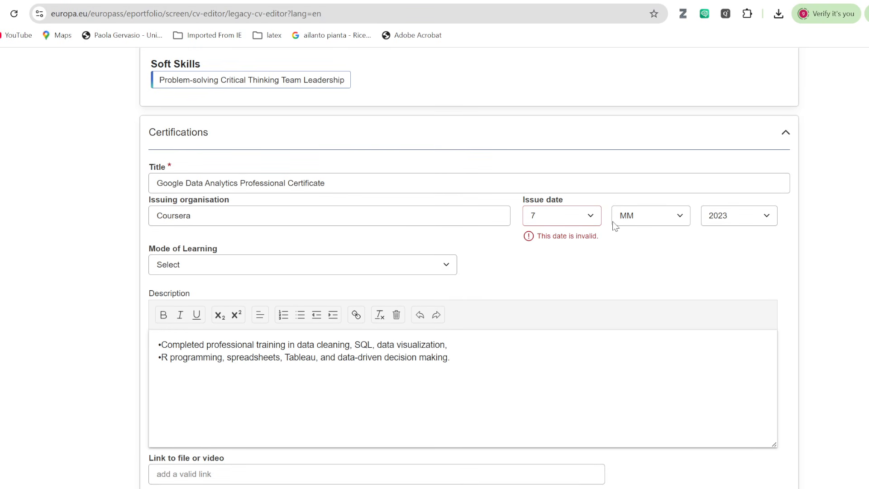
Set the issue month to 4, completing the date 07/04/2023.
{"action": "left_click", "coordinate": [671, 217]}
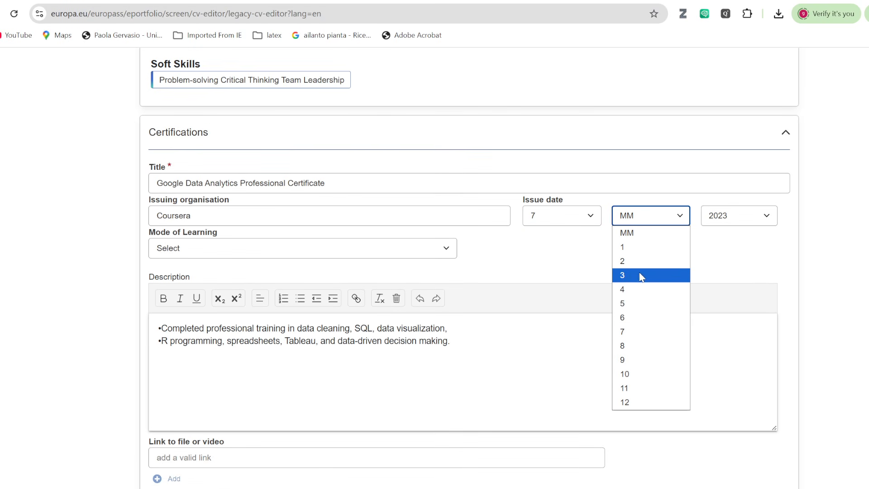
{"action": "left_click", "coordinate": [637, 286]}
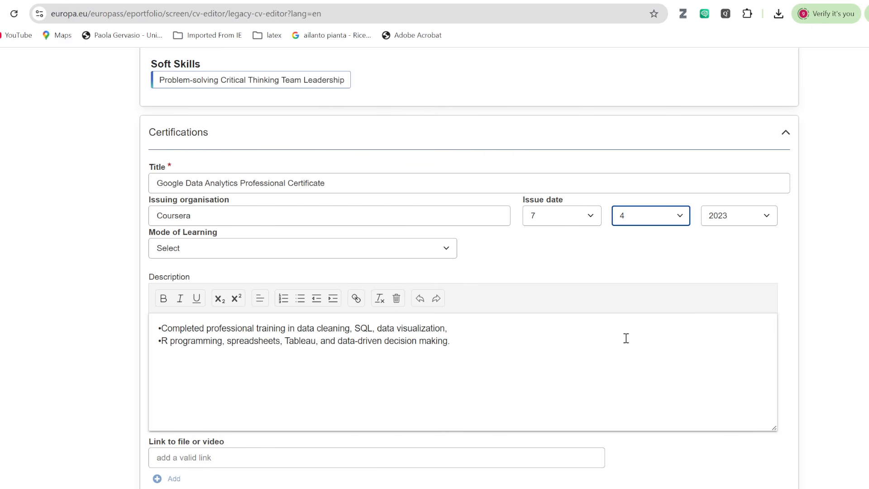
{"action": "scroll", "coordinate": [626, 344], "scroll_direction": "down", "scroll_amount": 3}
Save the Google Data Analytics certificate entry and cancel the empty second certification form.
{"action": "left_click", "coordinate": [763, 386]}
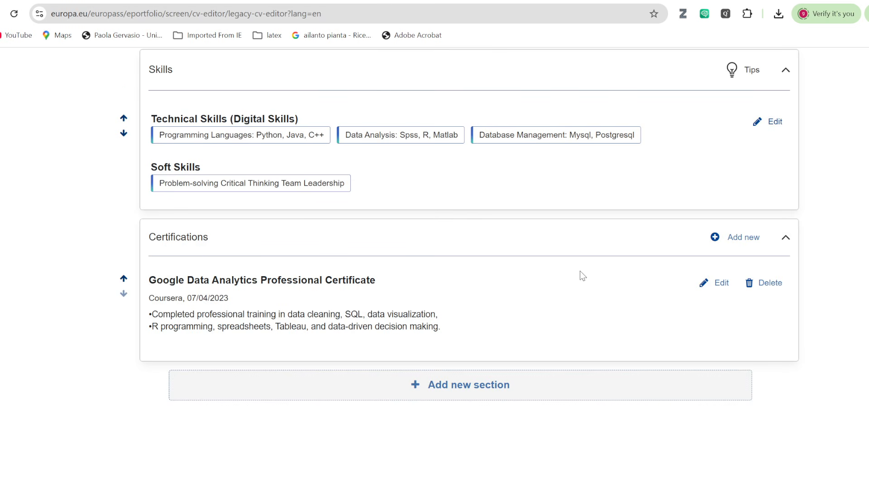
{"action": "left_click", "coordinate": [737, 237]}
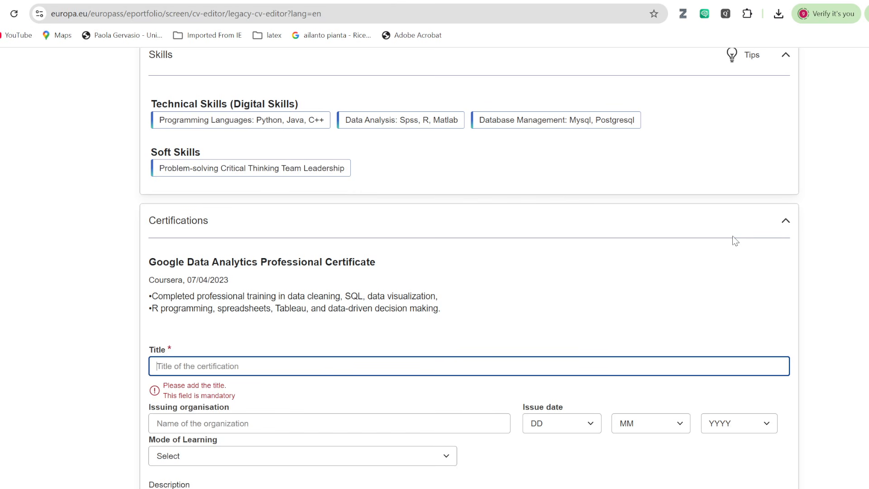
{"action": "scroll", "coordinate": [611, 370], "scroll_direction": "down", "scroll_amount": 5}
{"action": "scroll", "coordinate": [609, 361], "scroll_direction": "up", "scroll_amount": 3}
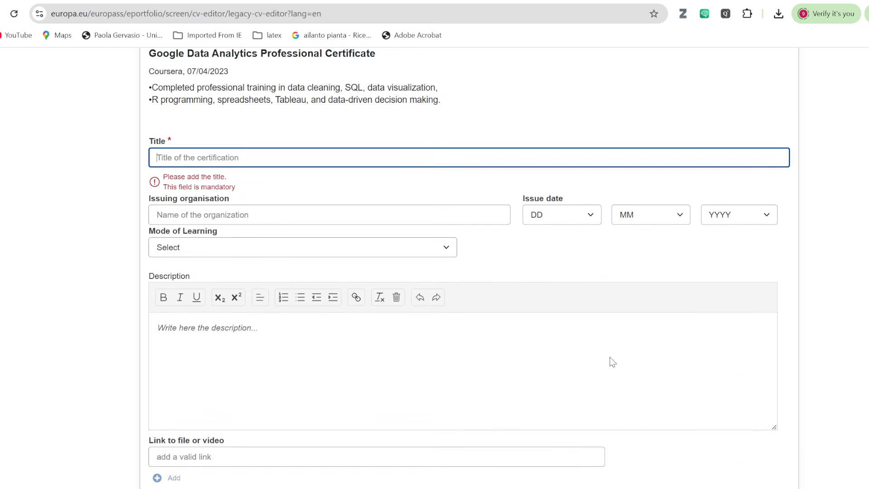
{"action": "scroll", "coordinate": [360, 297], "scroll_direction": "down", "scroll_amount": 4}
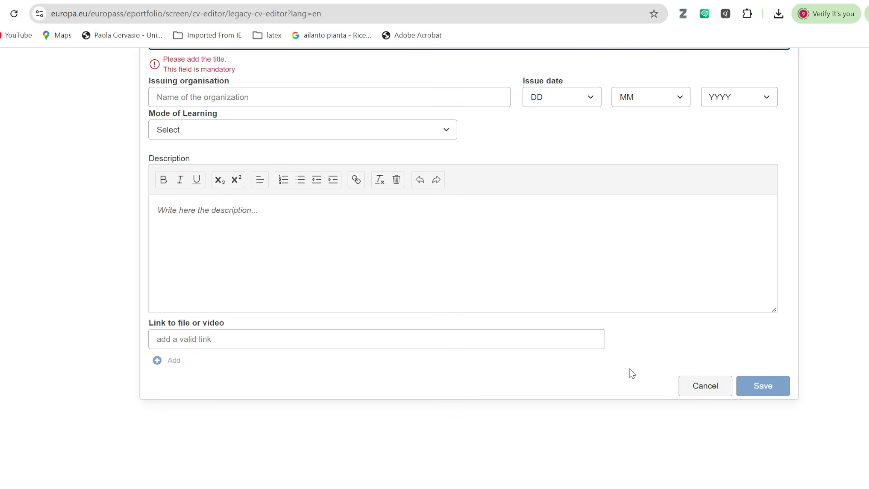
{"action": "left_click", "coordinate": [704, 388]}
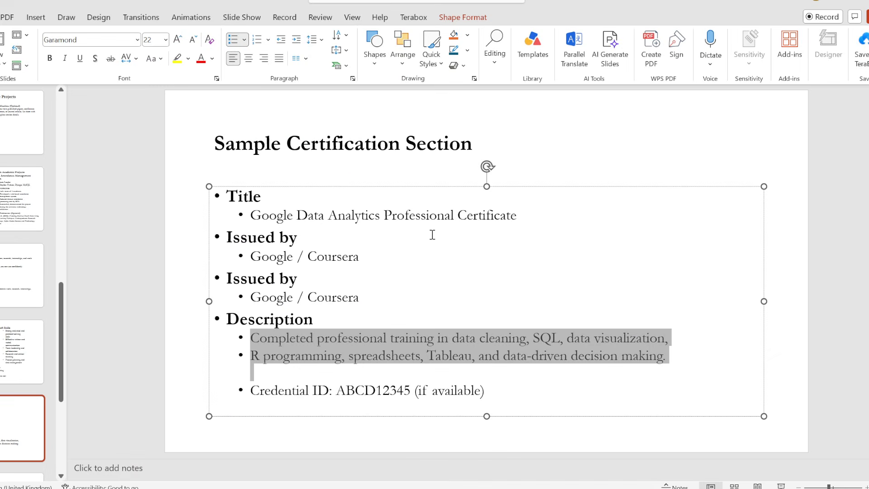
{"action": "scroll", "coordinate": [430, 235], "scroll_direction": "down", "scroll_amount": 2}
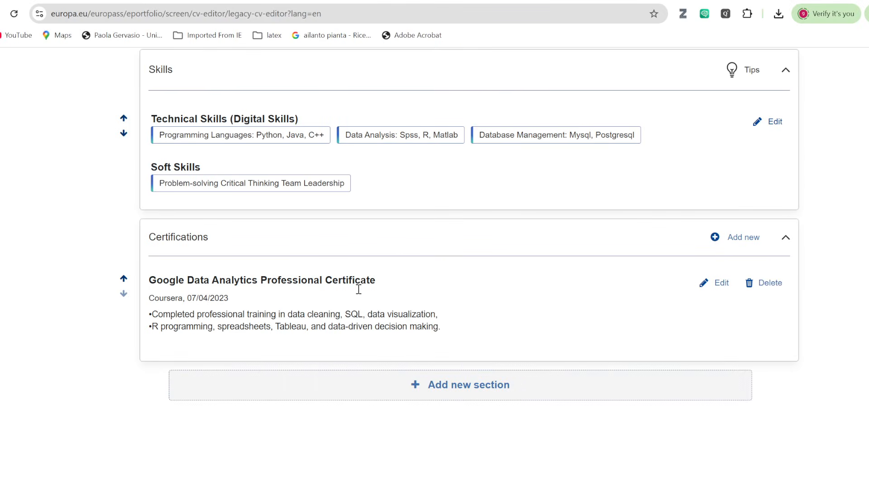
Add a new Language skills section to the CV.
{"action": "left_click", "coordinate": [488, 392]}
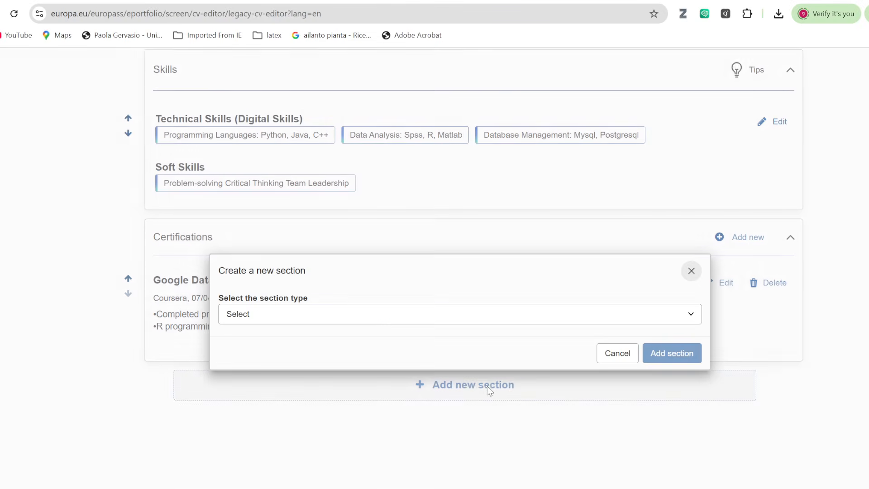
{"action": "left_click", "coordinate": [693, 319]}
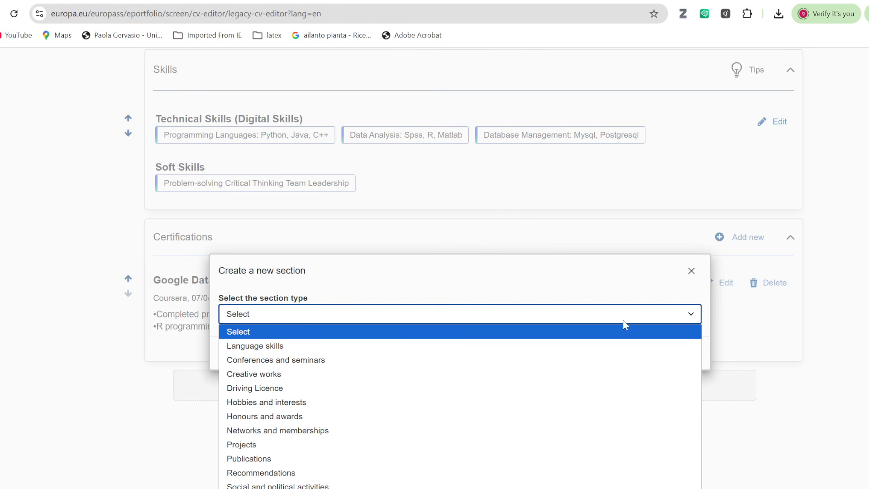
{"action": "left_click", "coordinate": [399, 344]}
{"action": "left_click", "coordinate": [665, 355]}
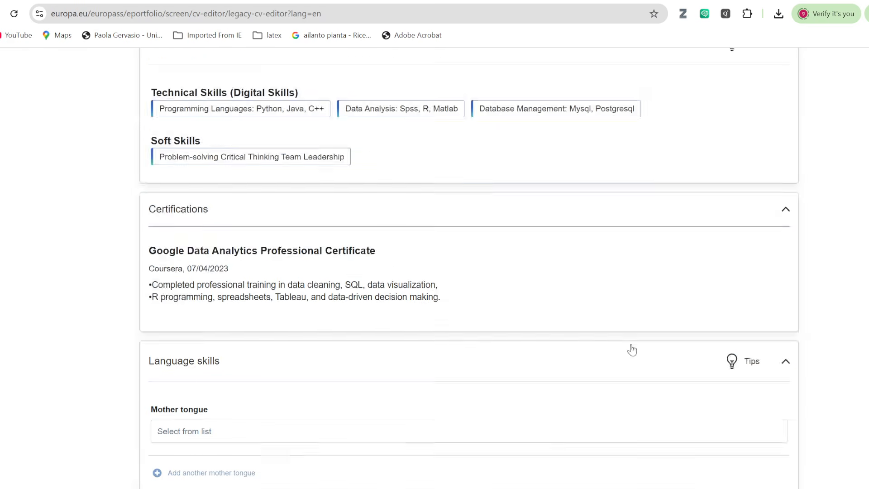
Enter Amharic as the mother tongue.
{"action": "left_click", "coordinate": [214, 205]}
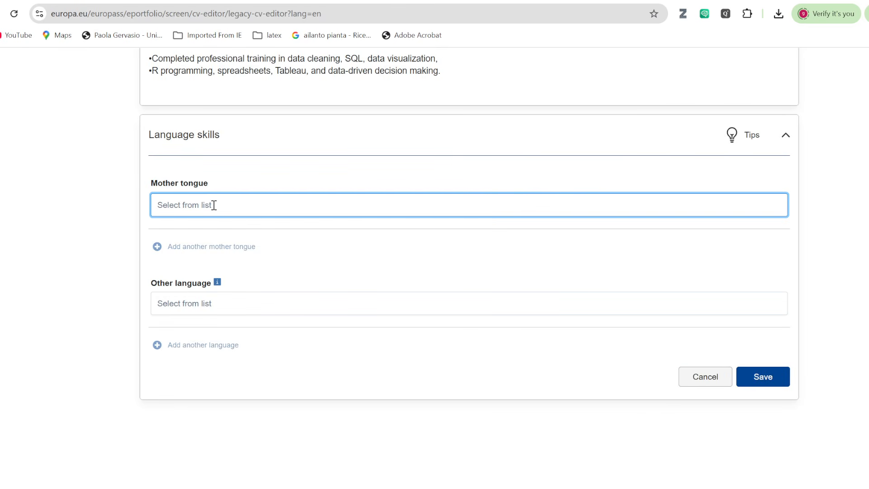
{"action": "type", "text": "Amharic"}
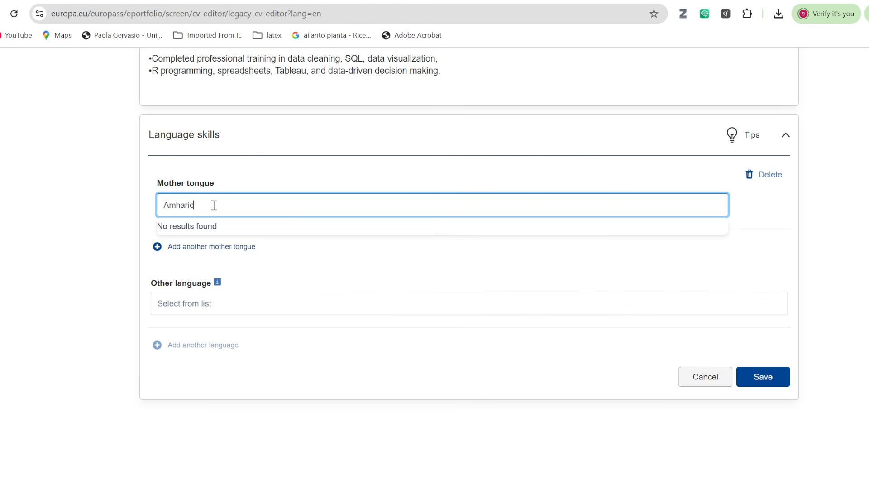
{"action": "left_click", "coordinate": [725, 255]}
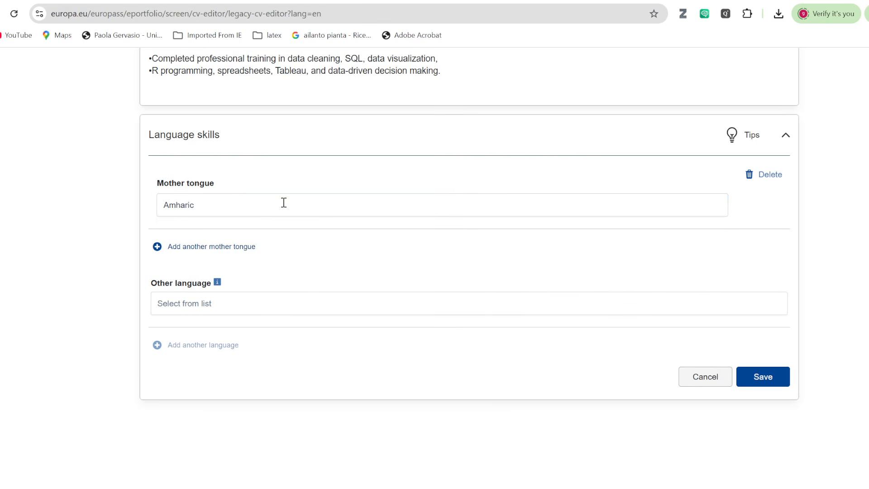
{"action": "left_click", "coordinate": [186, 304]}
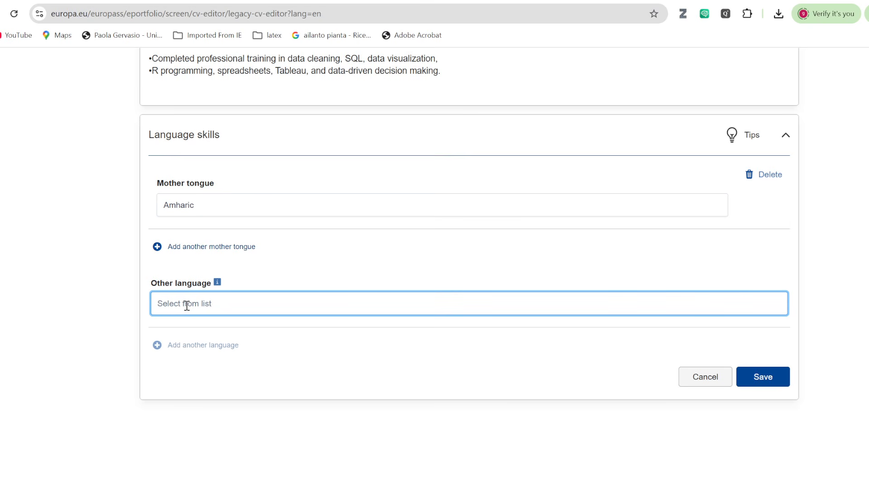
Add English as another language with Listening and Reading set to B2.
{"action": "type", "text": "En"}
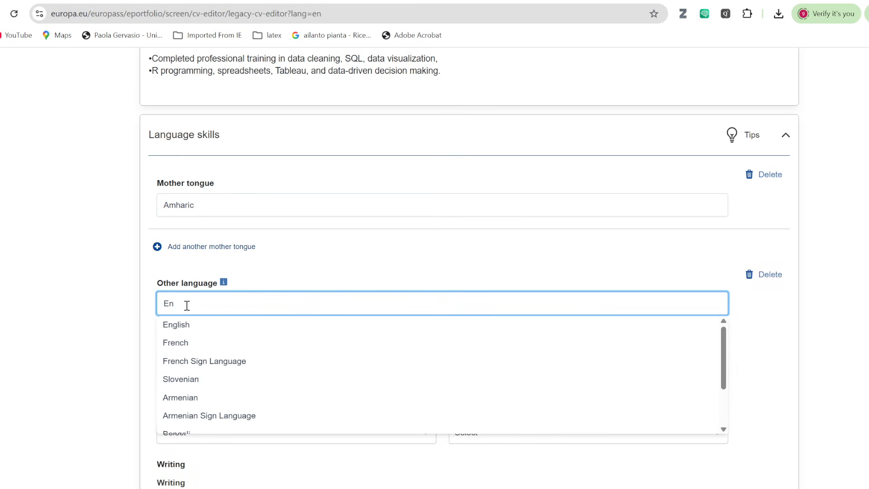
{"action": "left_click", "coordinate": [178, 324]}
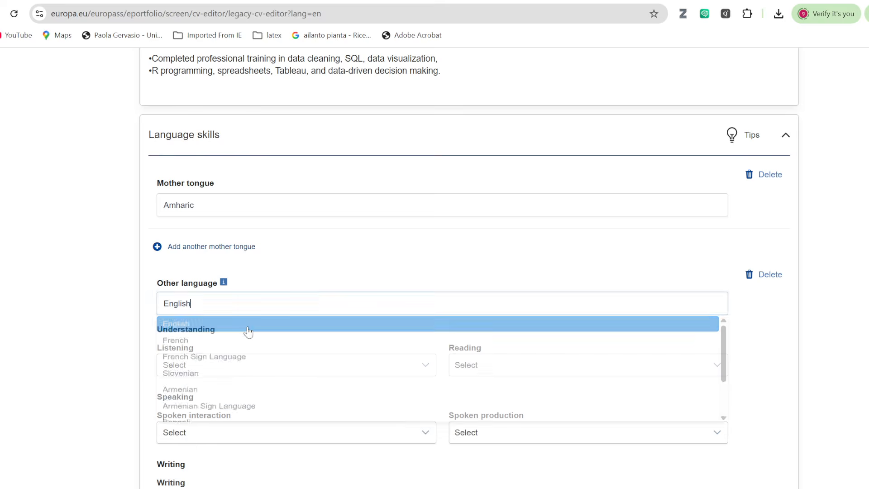
{"action": "scroll", "coordinate": [348, 290], "scroll_direction": "down", "scroll_amount": 3}
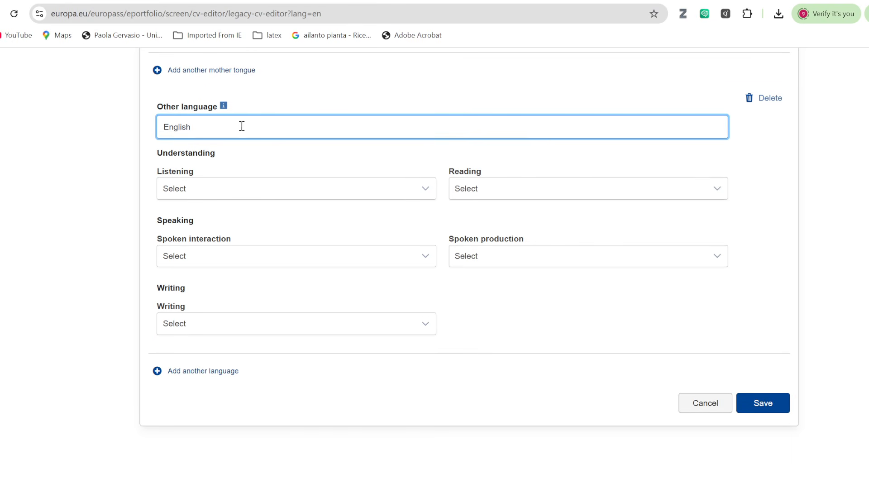
{"action": "left_click", "coordinate": [420, 191]}
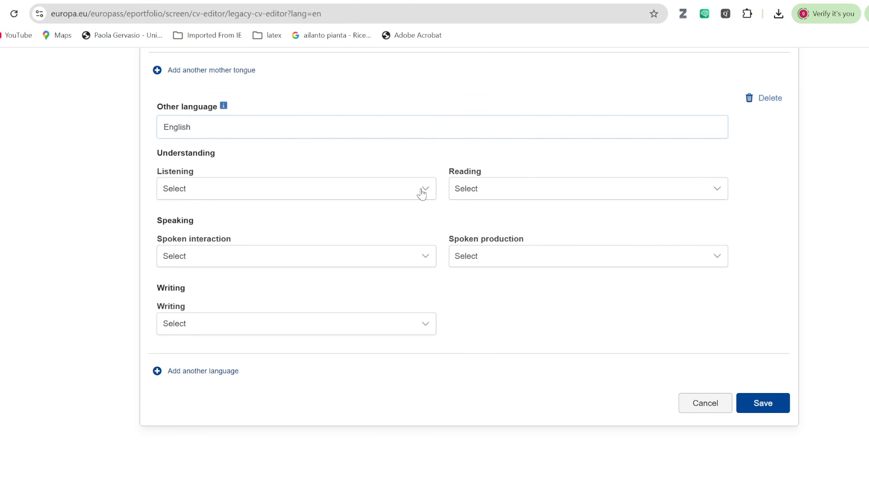
{"action": "scroll", "coordinate": [290, 237], "scroll_direction": "down", "scroll_amount": 5}
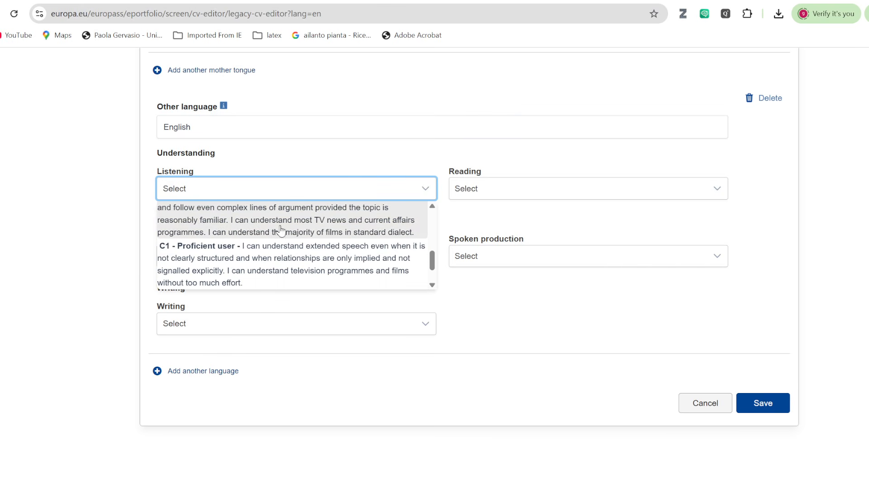
{"action": "left_click", "coordinate": [279, 223]}
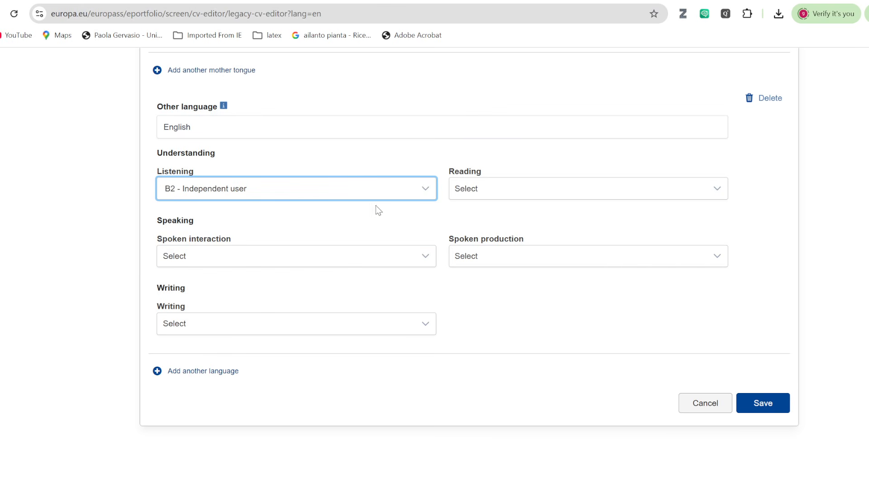
{"action": "left_click", "coordinate": [590, 193]}
{"action": "scroll", "coordinate": [545, 254], "scroll_direction": "down", "scroll_amount": 1}
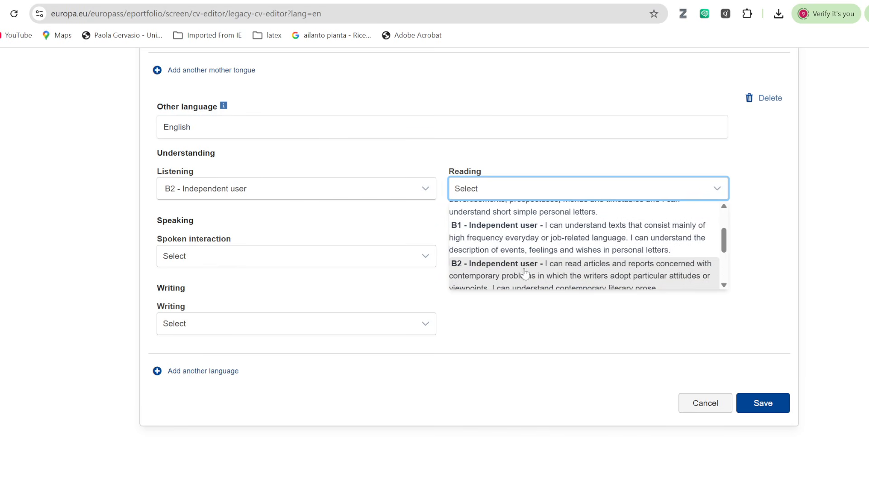
{"action": "scroll", "coordinate": [550, 271], "scroll_direction": "down", "scroll_amount": 1}
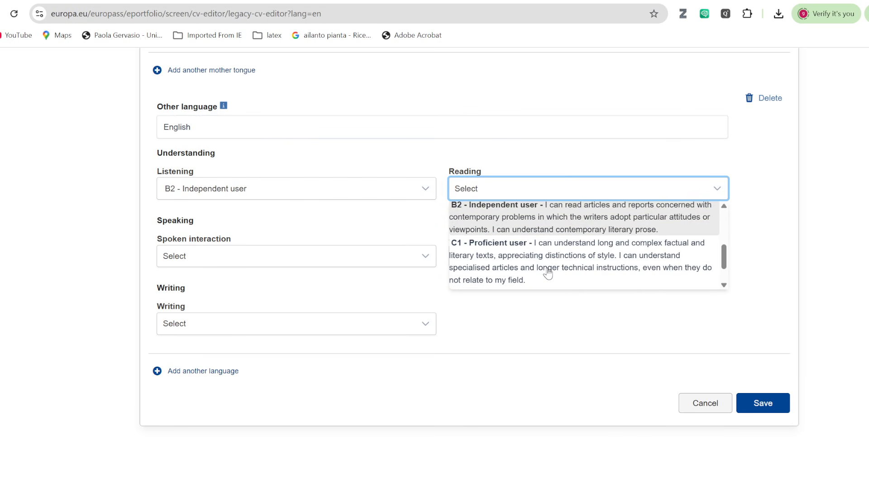
{"action": "left_click", "coordinate": [515, 226]}
Set English Spoken interaction and Spoken production to B2 and Writing to C1.
{"action": "left_click", "coordinate": [416, 258]}
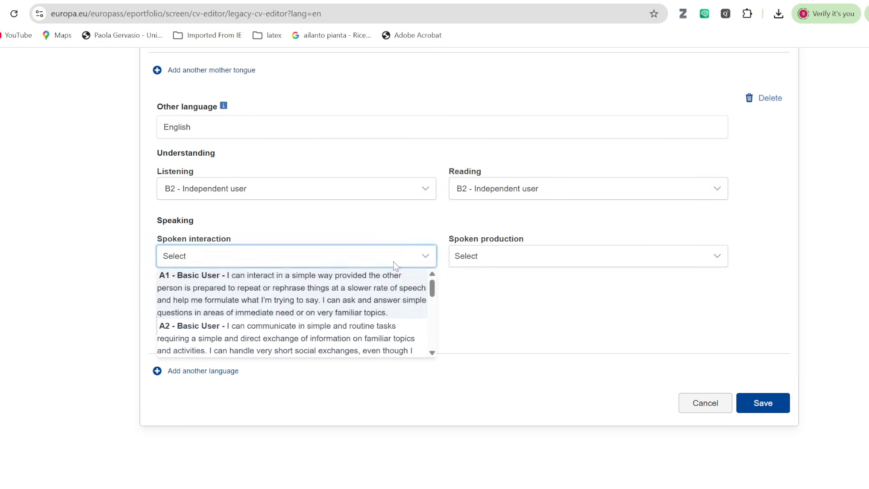
{"action": "scroll", "coordinate": [306, 300], "scroll_direction": "down", "scroll_amount": 1}
{"action": "scroll", "coordinate": [292, 313], "scroll_direction": "down", "scroll_amount": 1}
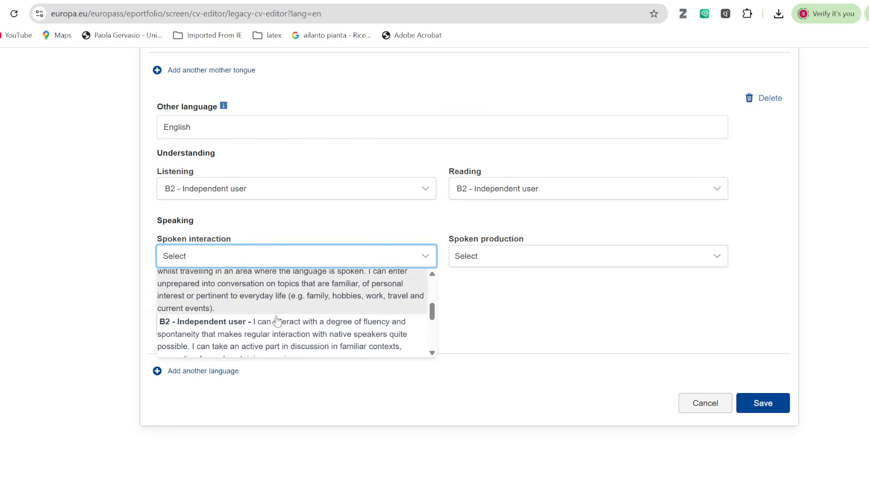
{"action": "left_click", "coordinate": [278, 320]}
{"action": "left_click", "coordinate": [556, 255]}
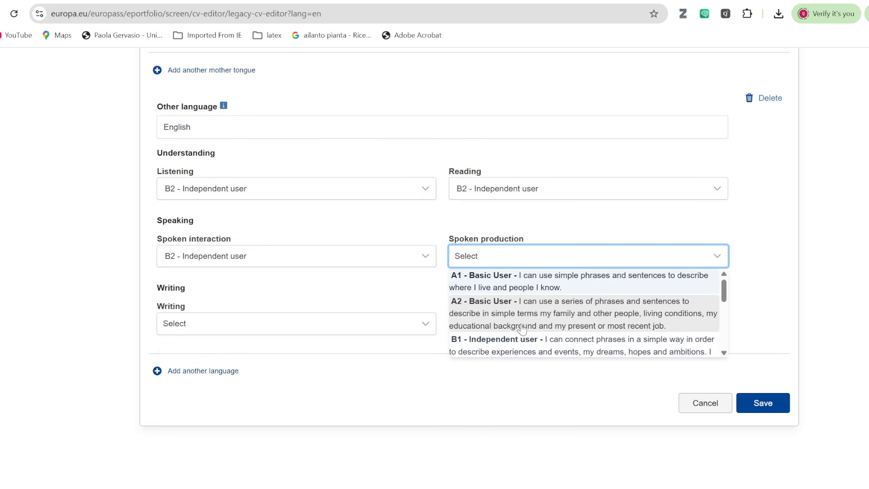
{"action": "scroll", "coordinate": [517, 332], "scroll_direction": "down", "scroll_amount": 3}
{"action": "left_click", "coordinate": [510, 320]}
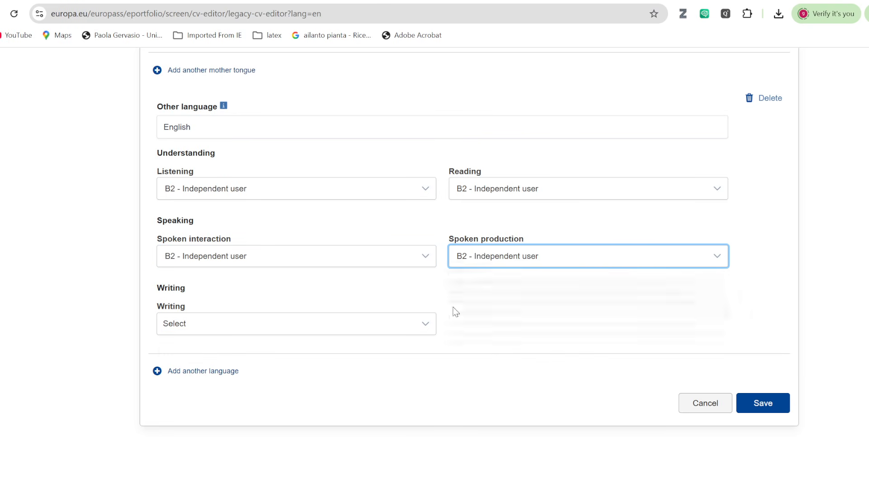
{"action": "left_click", "coordinate": [421, 326]}
{"action": "scroll", "coordinate": [343, 367], "scroll_direction": "down", "scroll_amount": 4}
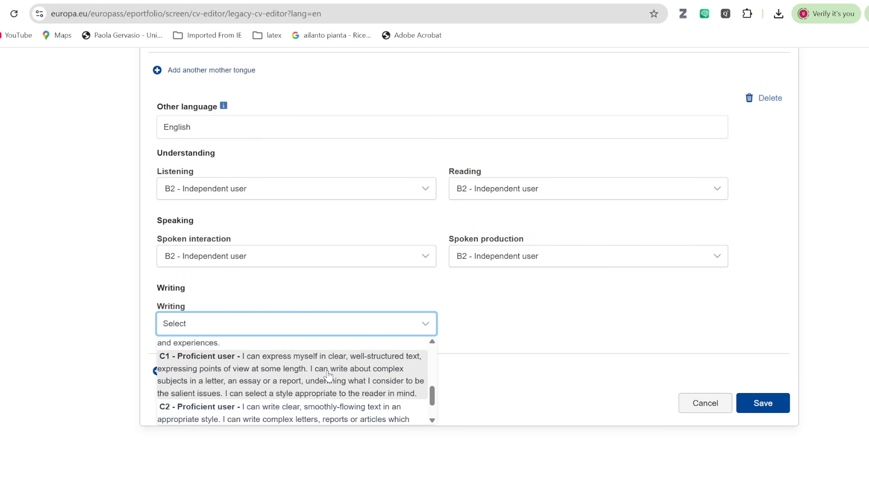
{"action": "left_click", "coordinate": [349, 355]}
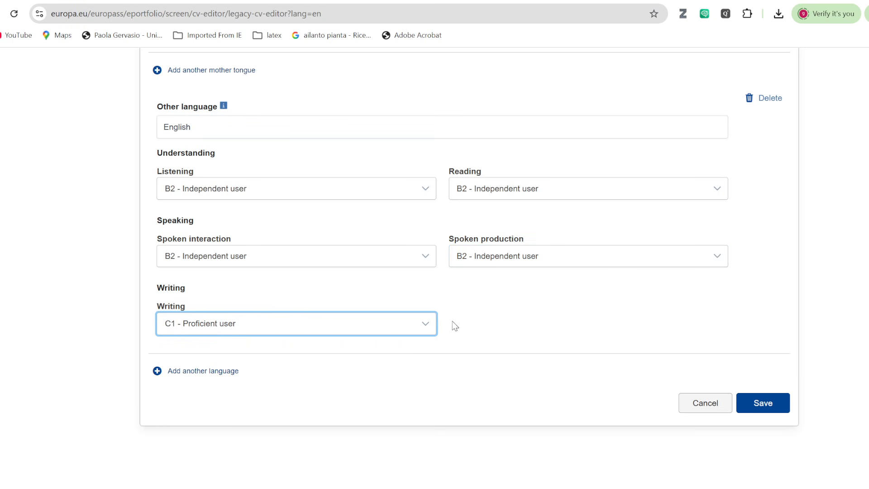
{"action": "scroll", "coordinate": [303, 310], "scroll_direction": "up", "scroll_amount": 3}
Review the Amharic and English language form and save the Language skills section.
{"action": "scroll", "coordinate": [411, 374], "scroll_direction": "down", "scroll_amount": 2}
{"action": "scroll", "coordinate": [409, 371], "scroll_direction": "up", "scroll_amount": 3}
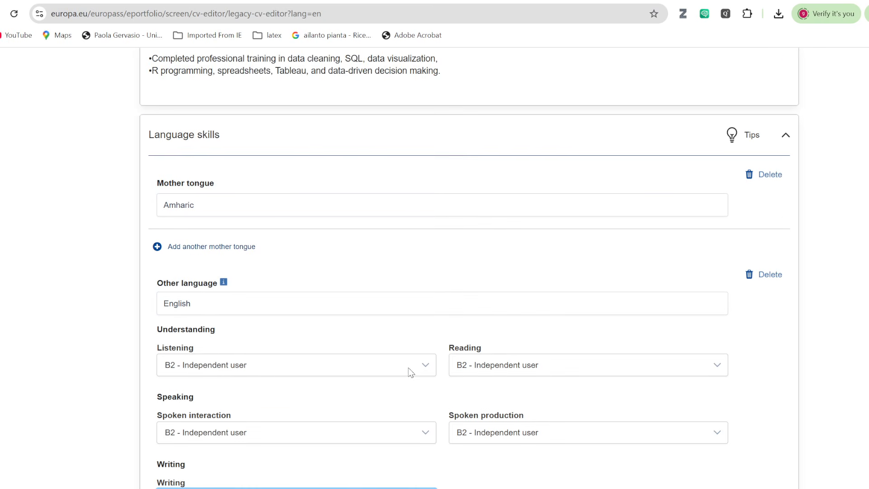
{"action": "scroll", "coordinate": [409, 369], "scroll_direction": "down", "scroll_amount": 3}
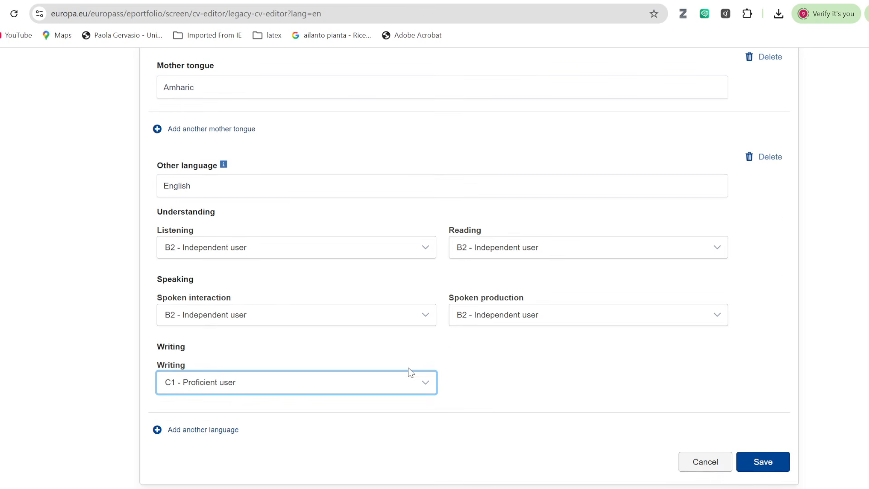
{"action": "scroll", "coordinate": [410, 371], "scroll_direction": "up", "scroll_amount": 3}
{"action": "scroll", "coordinate": [409, 369], "scroll_direction": "up", "scroll_amount": 3}
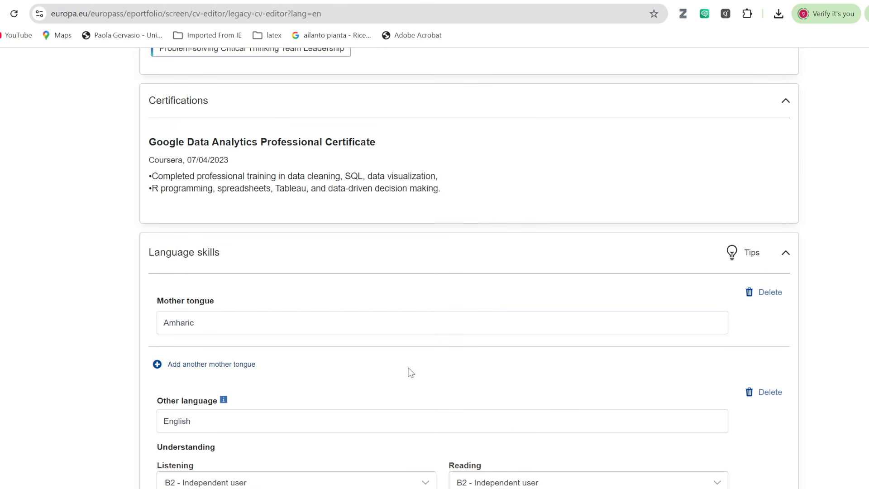
{"action": "scroll", "coordinate": [410, 371], "scroll_direction": "down", "scroll_amount": 4}
{"action": "scroll", "coordinate": [409, 371], "scroll_direction": "down", "scroll_amount": 3}
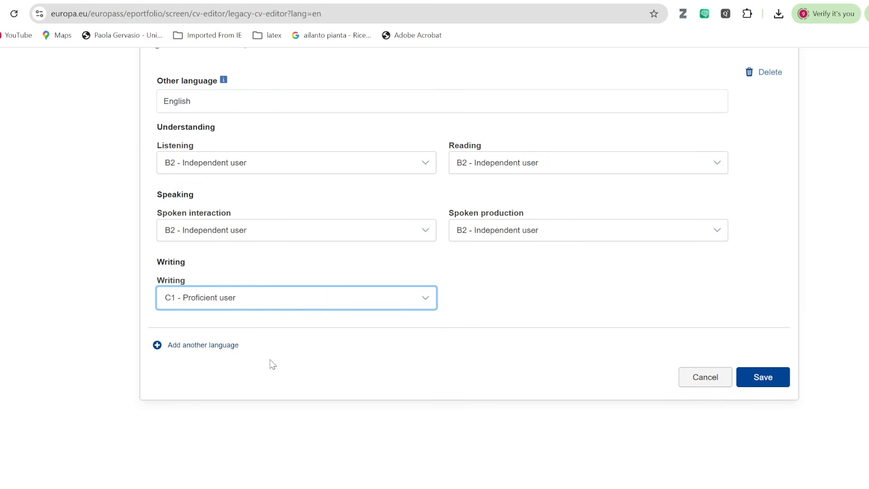
{"action": "scroll", "coordinate": [348, 340], "scroll_direction": "up", "scroll_amount": 5}
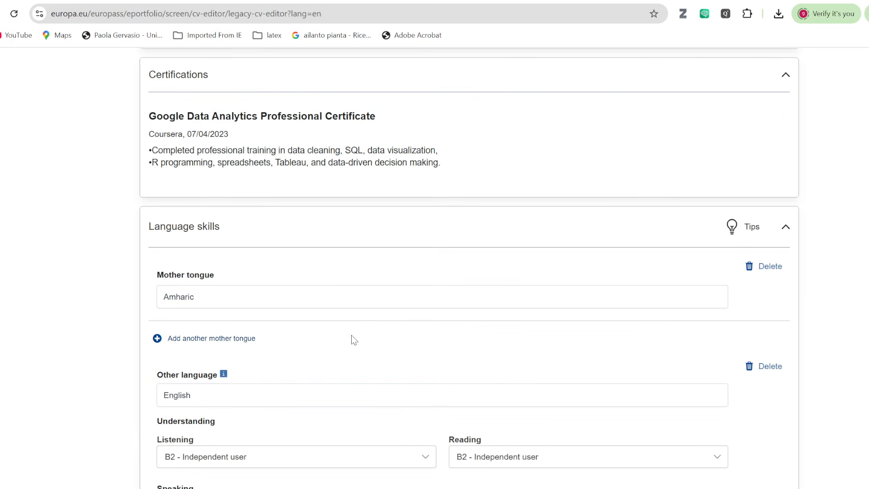
{"action": "scroll", "coordinate": [351, 338], "scroll_direction": "down", "scroll_amount": 2}
{"action": "scroll", "coordinate": [353, 338], "scroll_direction": "up", "scroll_amount": 1}
{"action": "scroll", "coordinate": [351, 336], "scroll_direction": "down", "scroll_amount": 5}
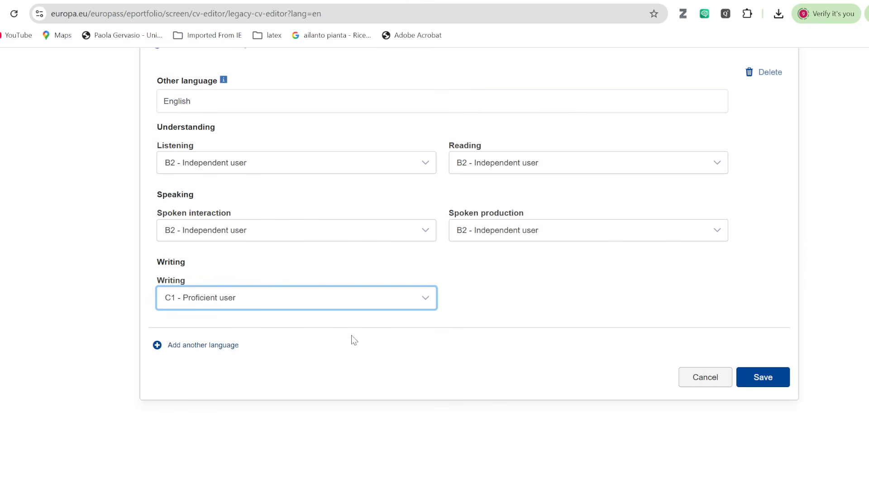
{"action": "scroll", "coordinate": [352, 337], "scroll_direction": "up", "scroll_amount": 5}
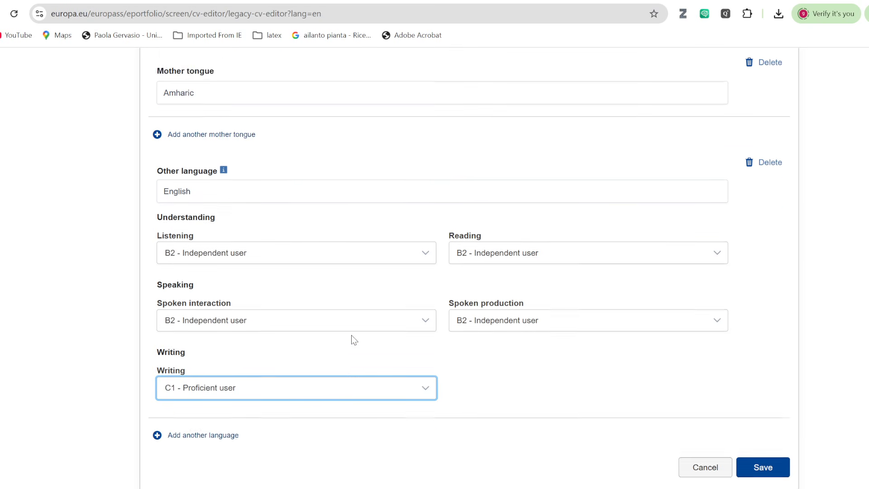
{"action": "scroll", "coordinate": [351, 336], "scroll_direction": "down", "scroll_amount": 5}
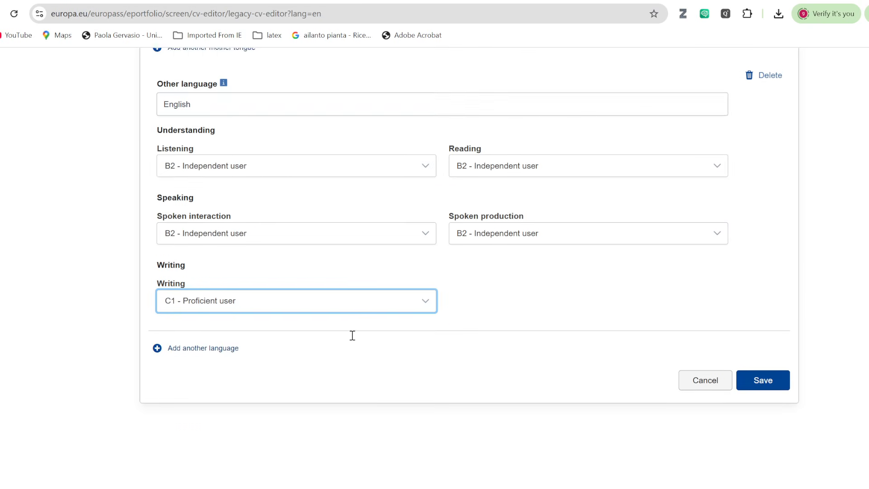
{"action": "left_click", "coordinate": [766, 378]}
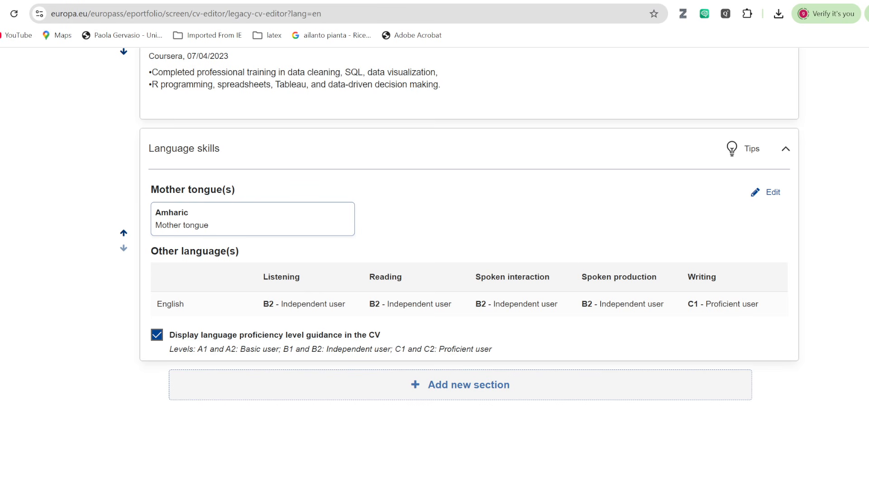
{"action": "key", "text": "alt+Tab"}
Scroll the PowerPoint slides past the sample language table to the References slide.
{"action": "scroll", "coordinate": [432, 264], "scroll_direction": "down", "scroll_amount": 1}
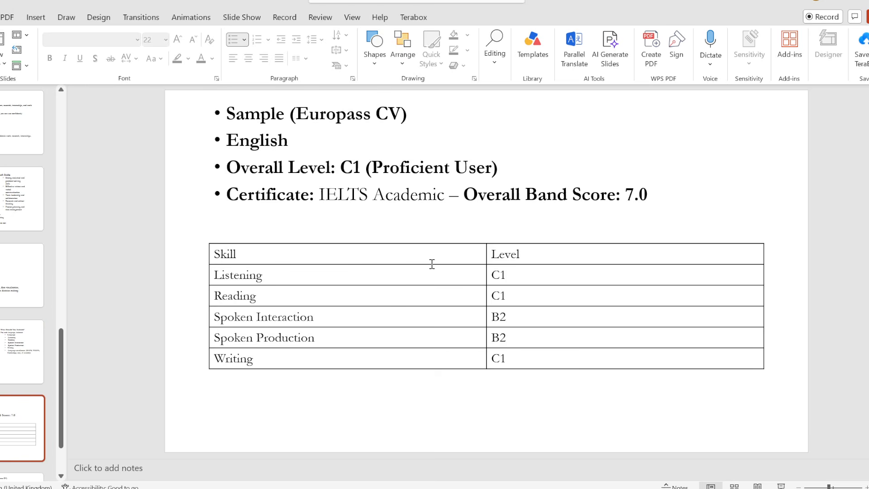
{"action": "scroll", "coordinate": [432, 265], "scroll_direction": "down", "scroll_amount": 1}
{"action": "scroll", "coordinate": [432, 265], "scroll_direction": "up", "scroll_amount": 2}
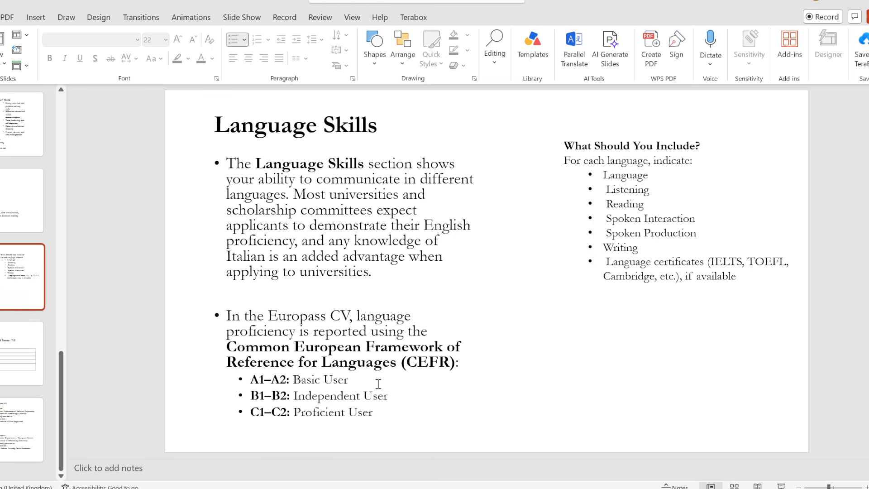
{"action": "scroll", "coordinate": [385, 316], "scroll_direction": "down", "scroll_amount": 1}
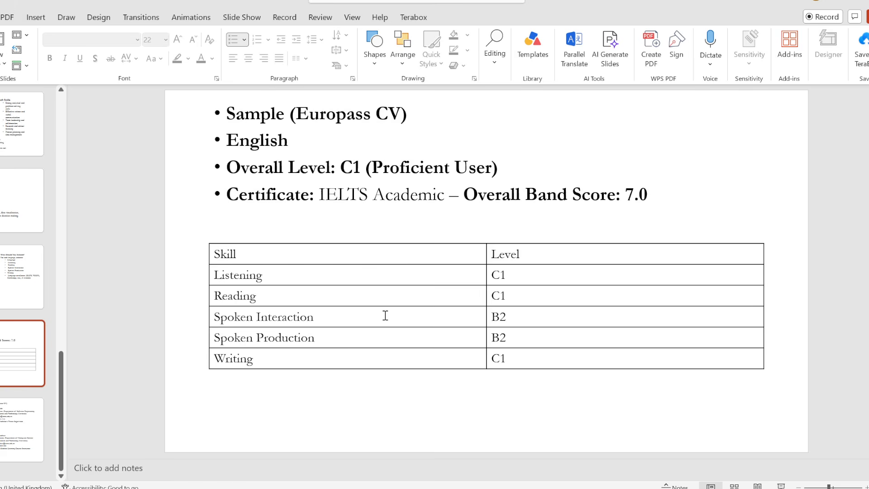
{"action": "scroll", "coordinate": [385, 316], "scroll_direction": "down", "scroll_amount": 1}
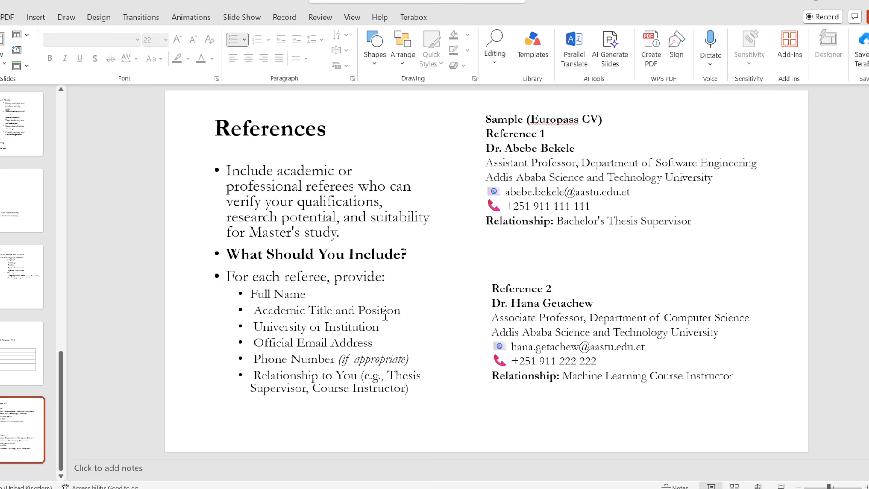